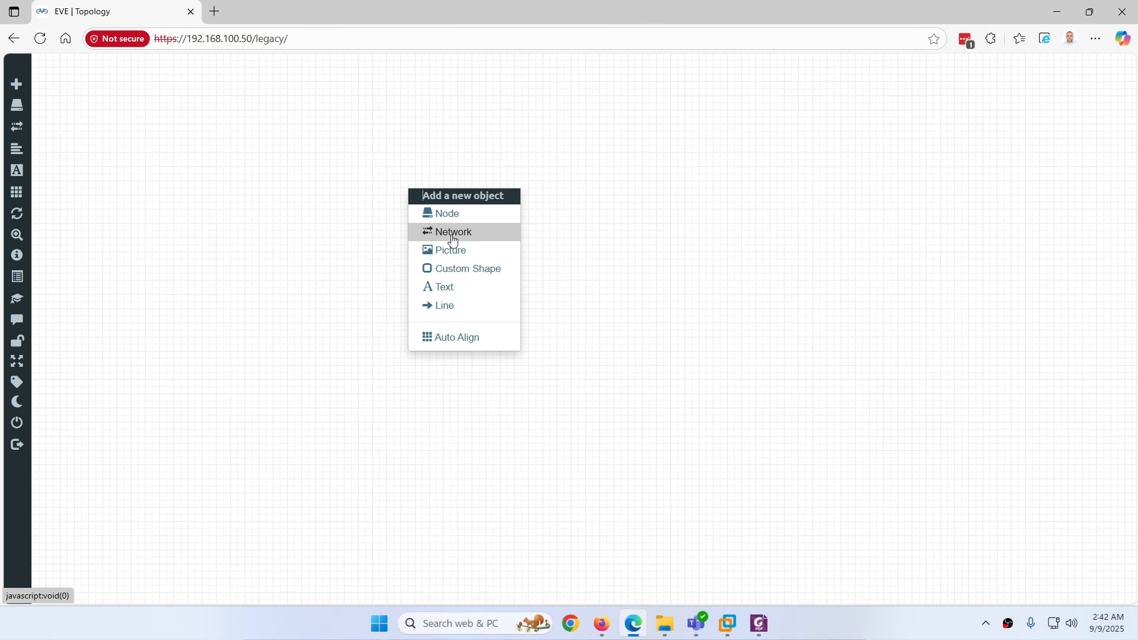
# Start a new network from the canvas menu and name it Bridge
pyautogui.click(453, 235)
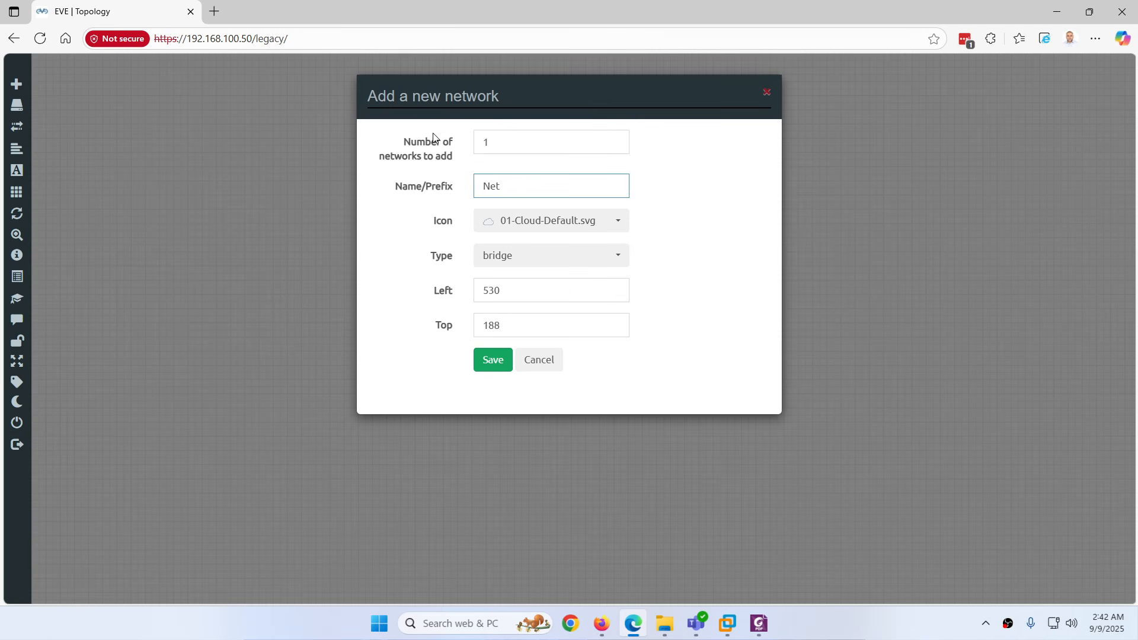
pyautogui.click(494, 142)
pyautogui.click(437, 181)
pyautogui.moveTo(501, 185); pyautogui.dragTo(438, 188)
pyautogui.write('Br')
pyautogui.press('Down')
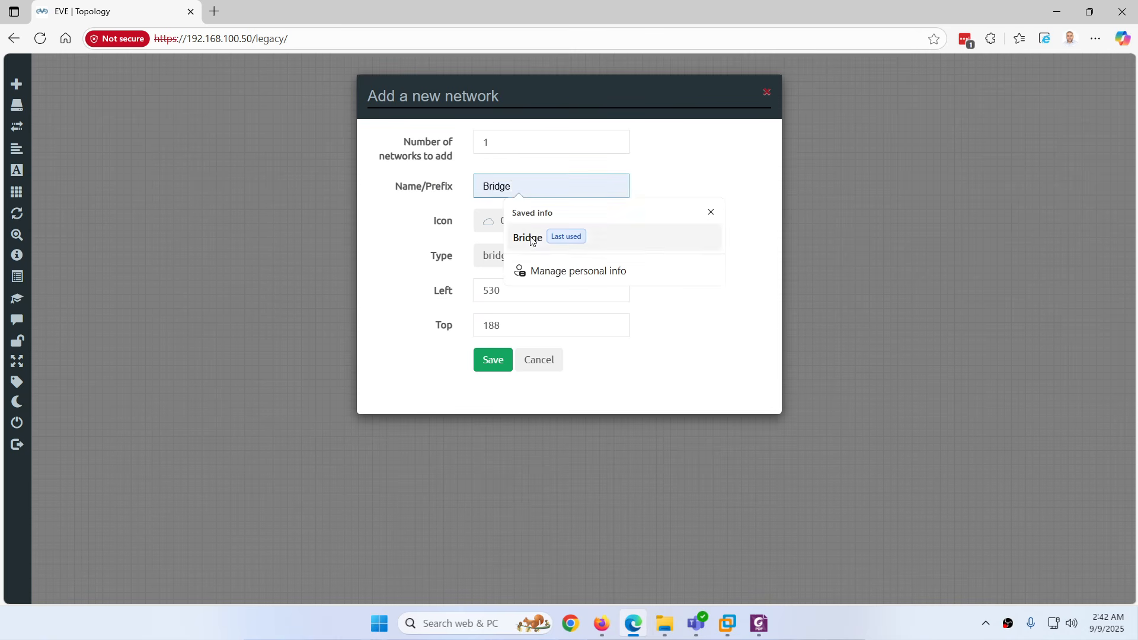
pyautogui.press('Return')
# Give the network the Cloud-2D-Blue-small-S.svg icon and keep its type as bridge
pyautogui.click(515, 224)
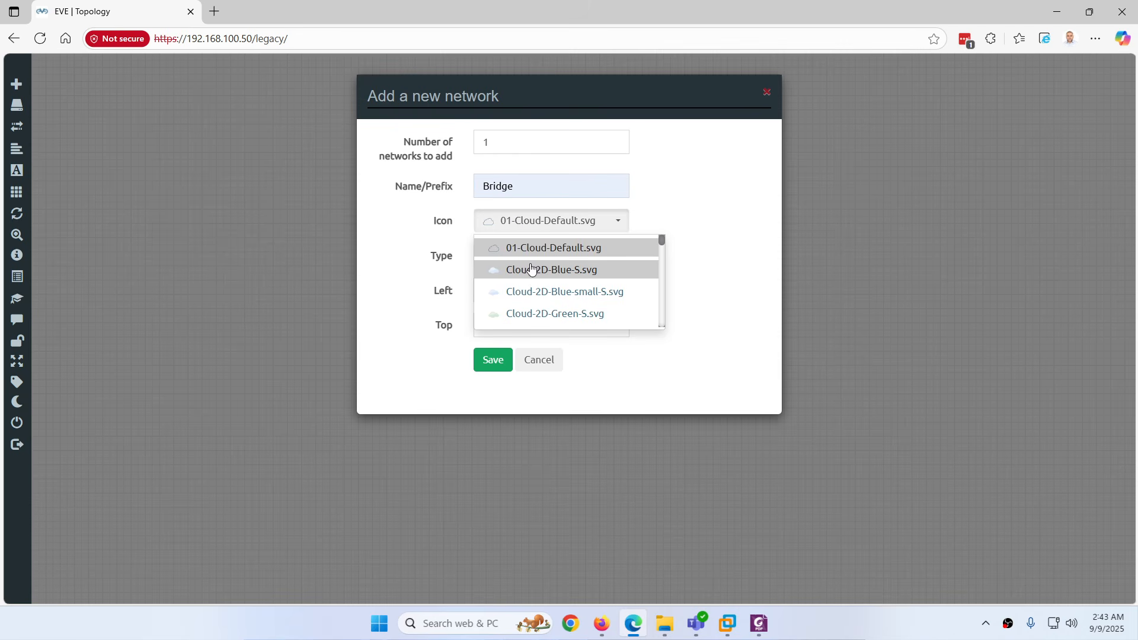
pyautogui.click(535, 293)
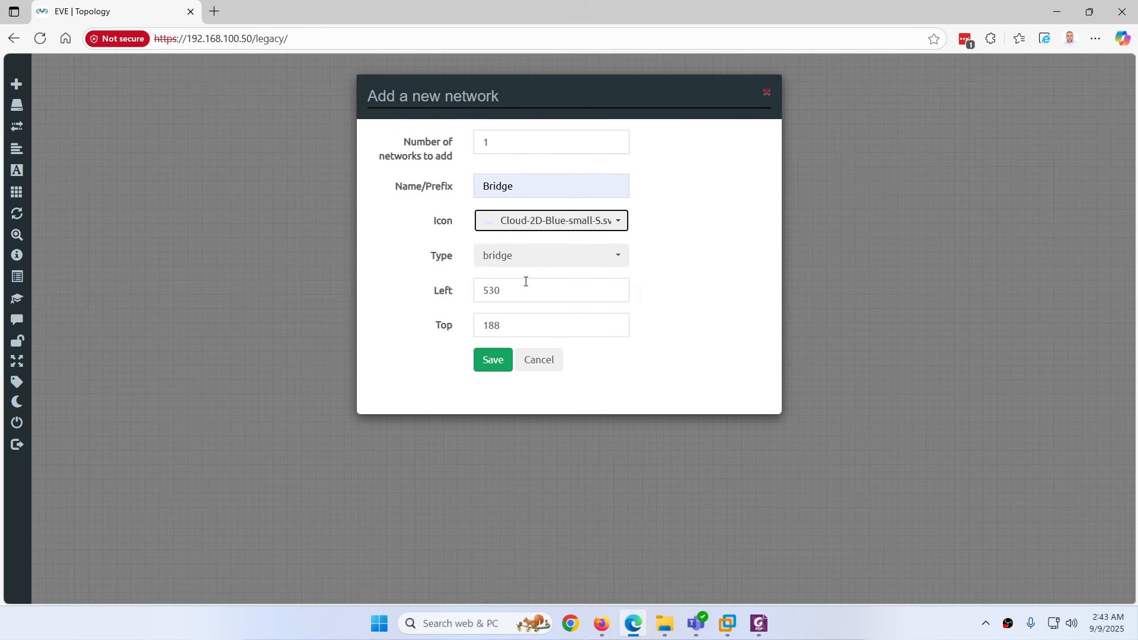
pyautogui.click(498, 257)
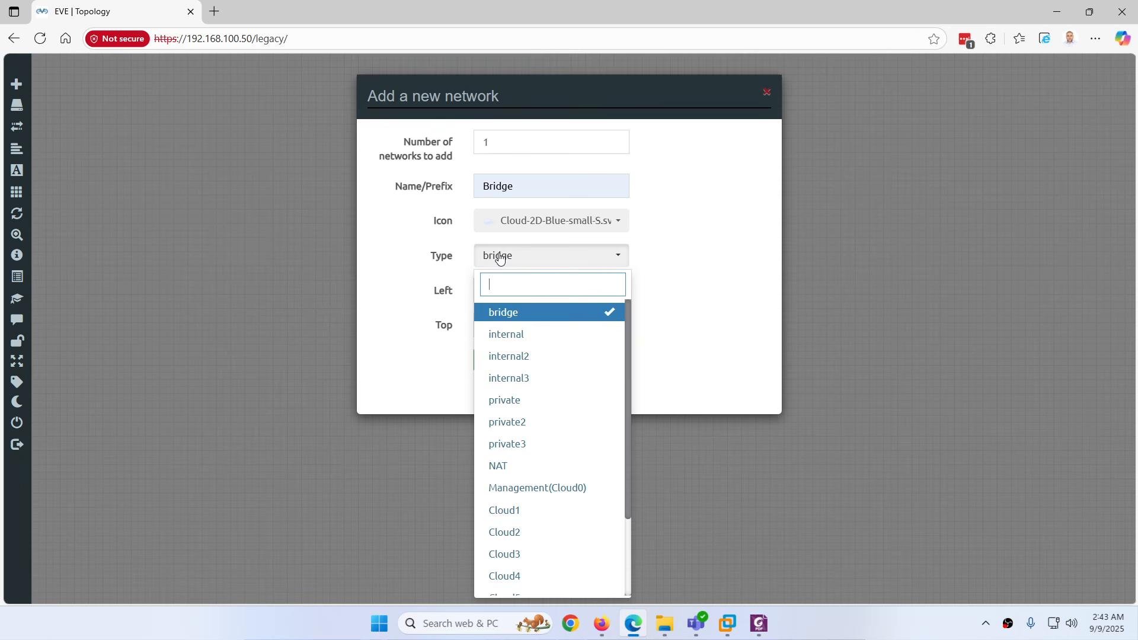
pyautogui.click(508, 314)
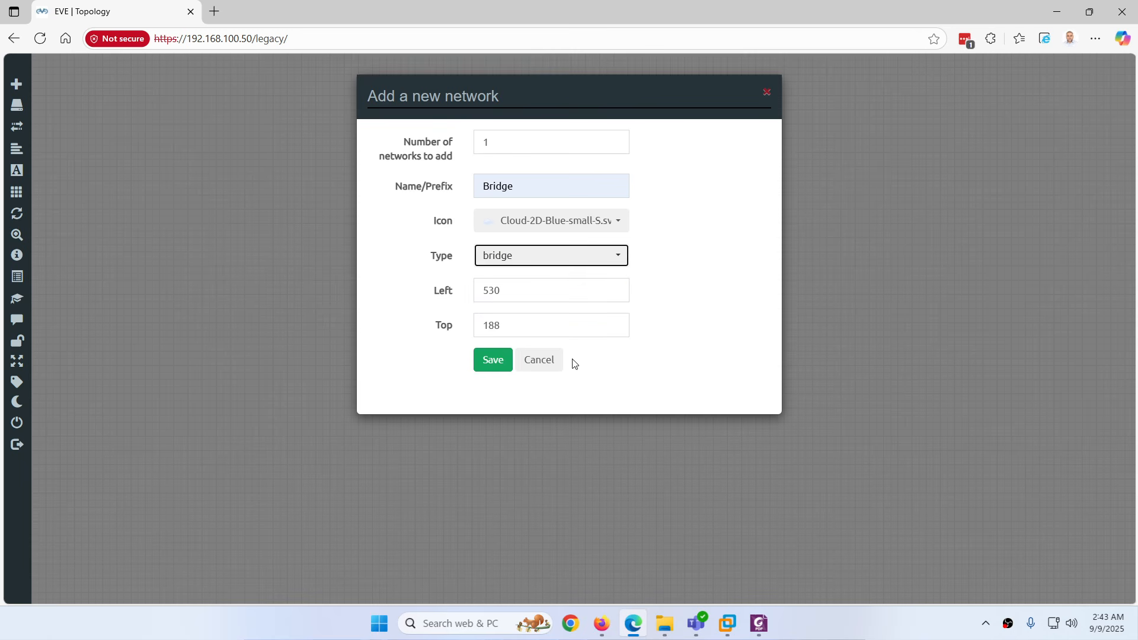
pyautogui.click(758, 623)
# Highlight 'unmanaged Switch' in yellow in the Bridge Network notes, then return to EVE-NG
pyautogui.click(487, 216)
pyautogui.moveTo(487, 216); pyautogui.dragTo(648, 216)
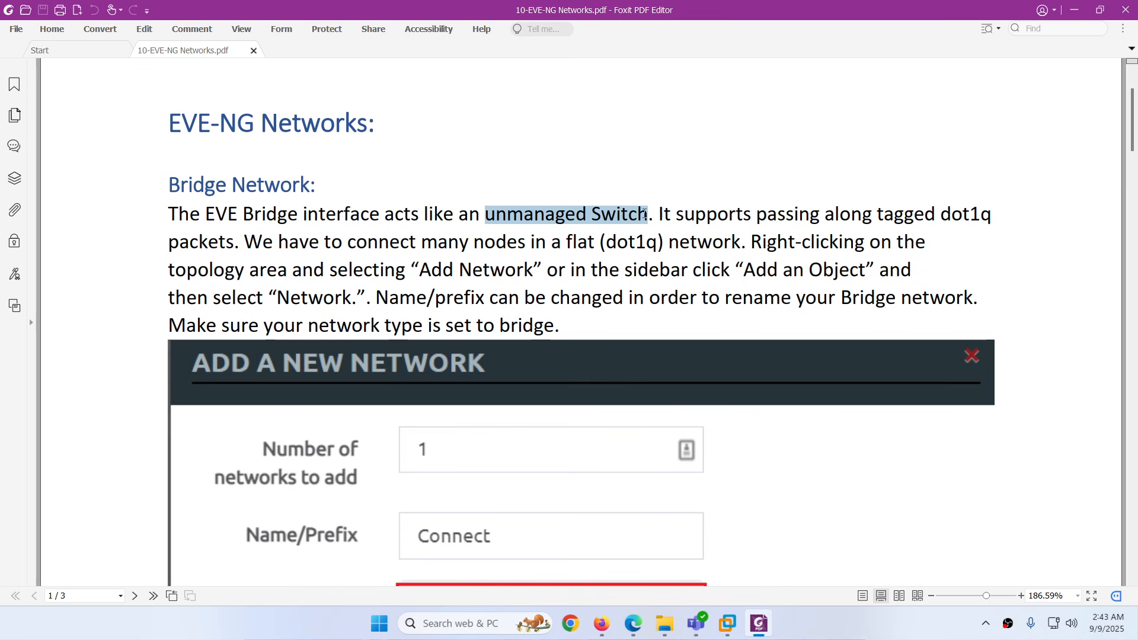
pyautogui.click(672, 194)
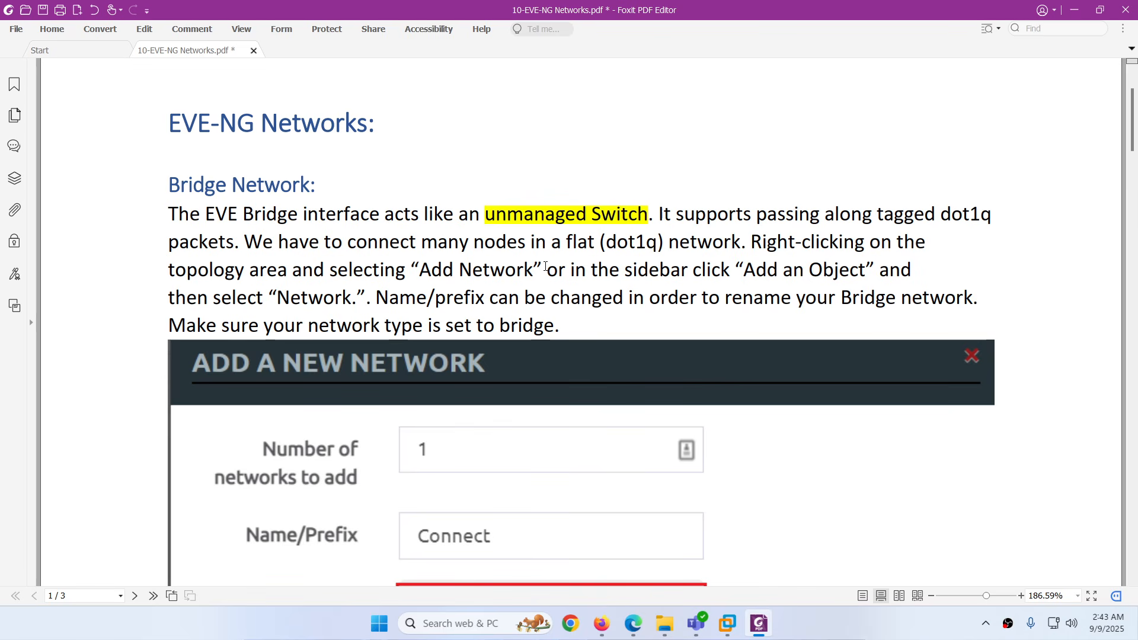
pyautogui.click(758, 624)
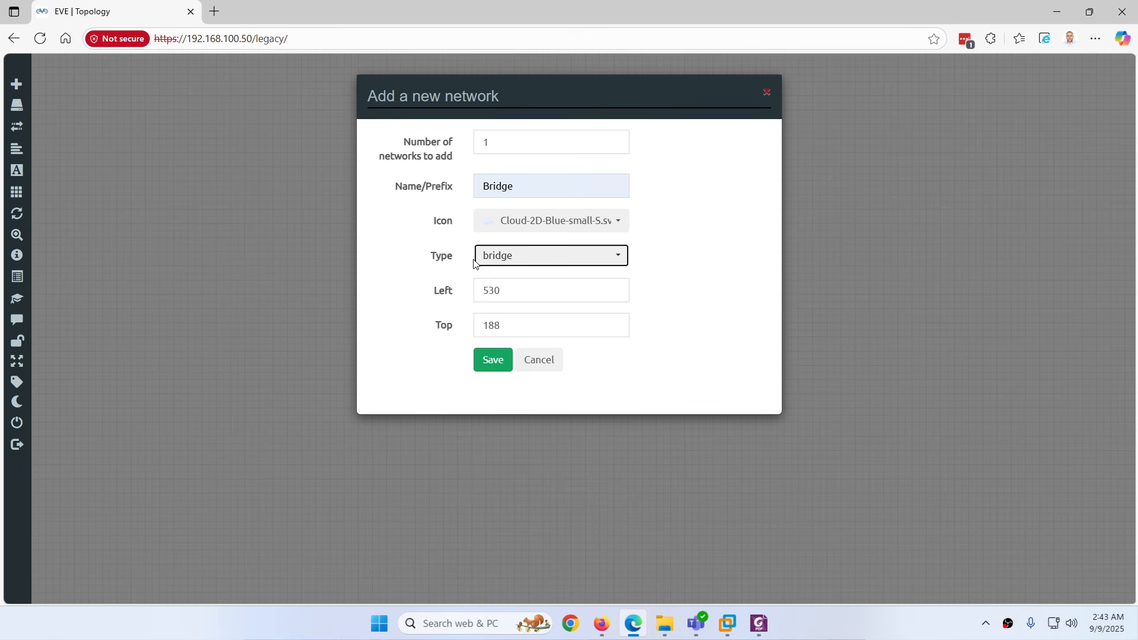
# Place the Bridge cloud, then add five Virtual PC (VPCS) nodes, VPC1–VPC5
pyautogui.click(495, 365)
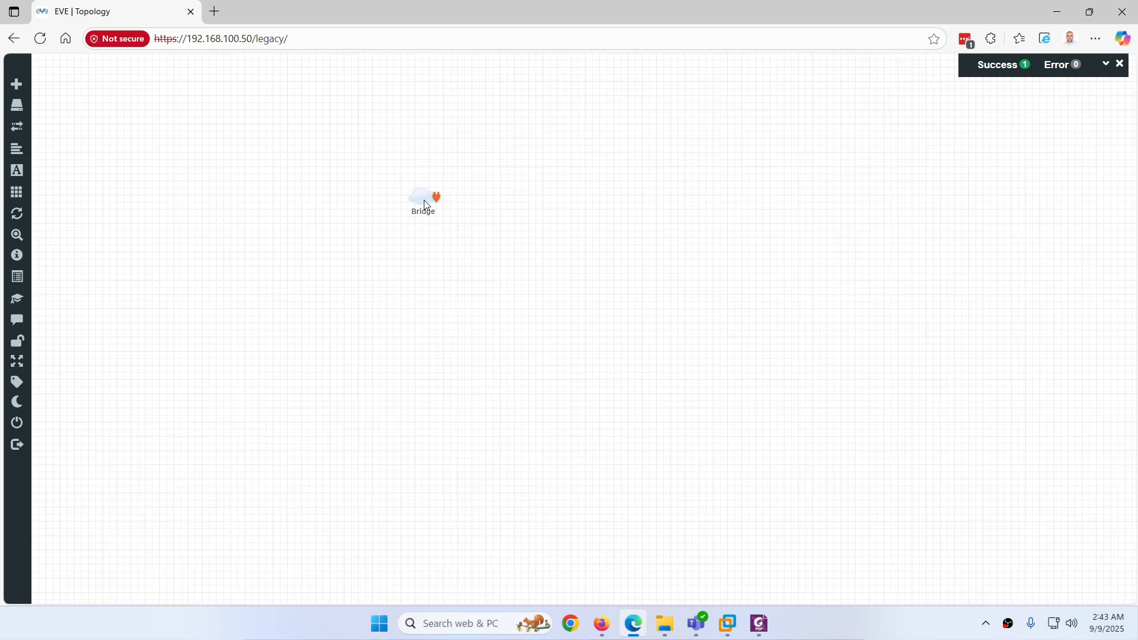
pyautogui.moveTo(423, 200); pyautogui.dragTo(438, 231)
pyautogui.rightClick(363, 262)
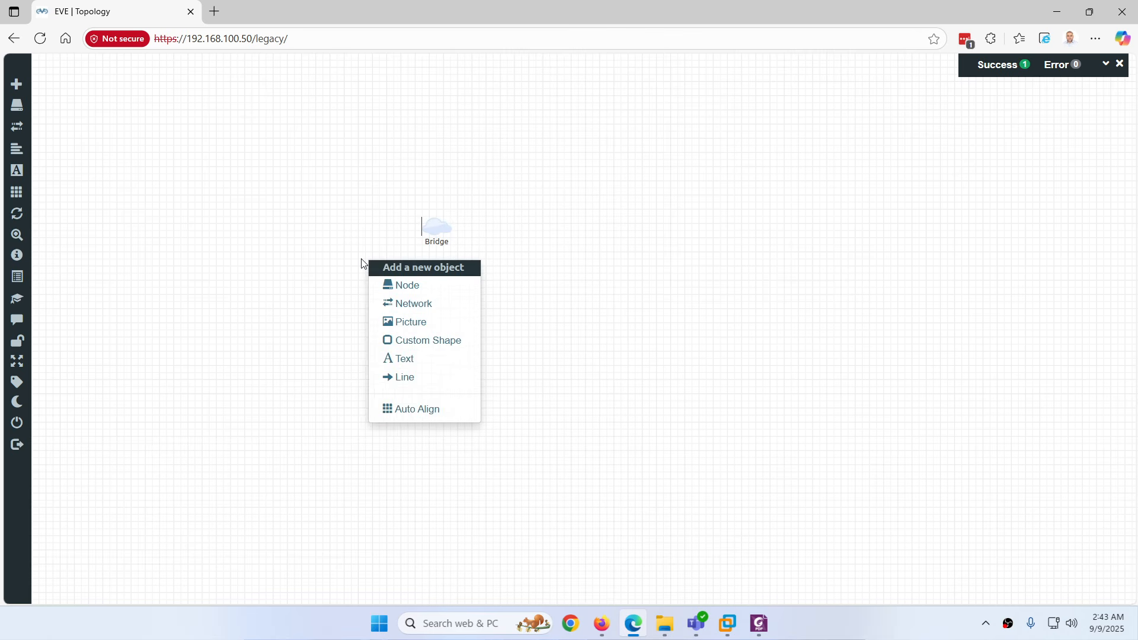
pyautogui.click(396, 285)
pyautogui.write('vp')
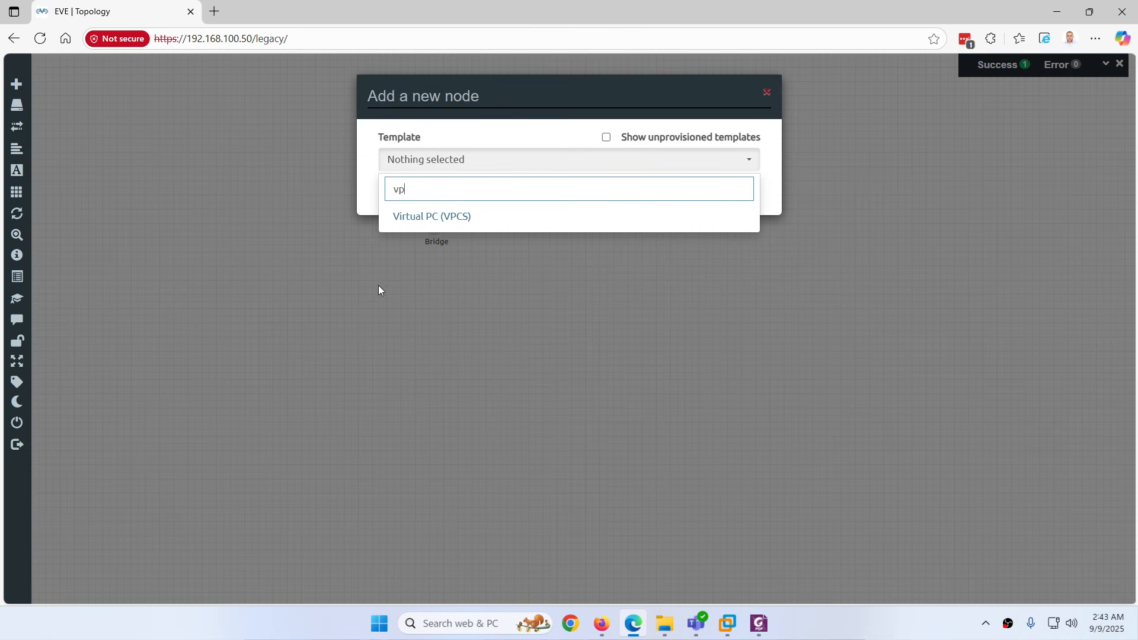
pyautogui.click(410, 220)
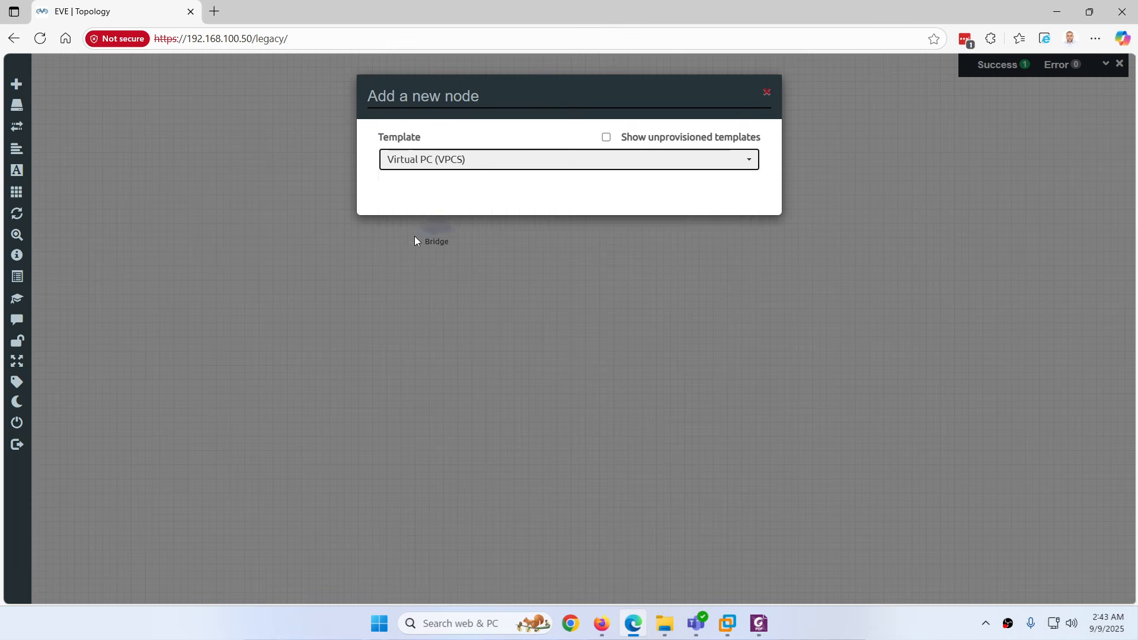
pyautogui.moveTo(408, 225); pyautogui.dragTo(374, 224)
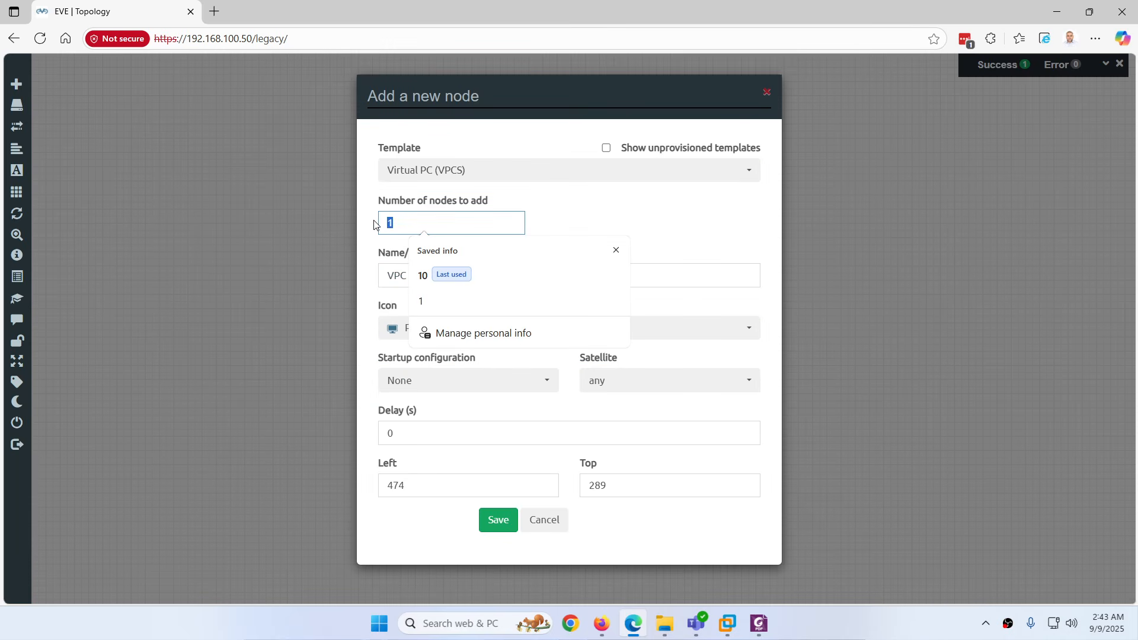
pyautogui.write('5')
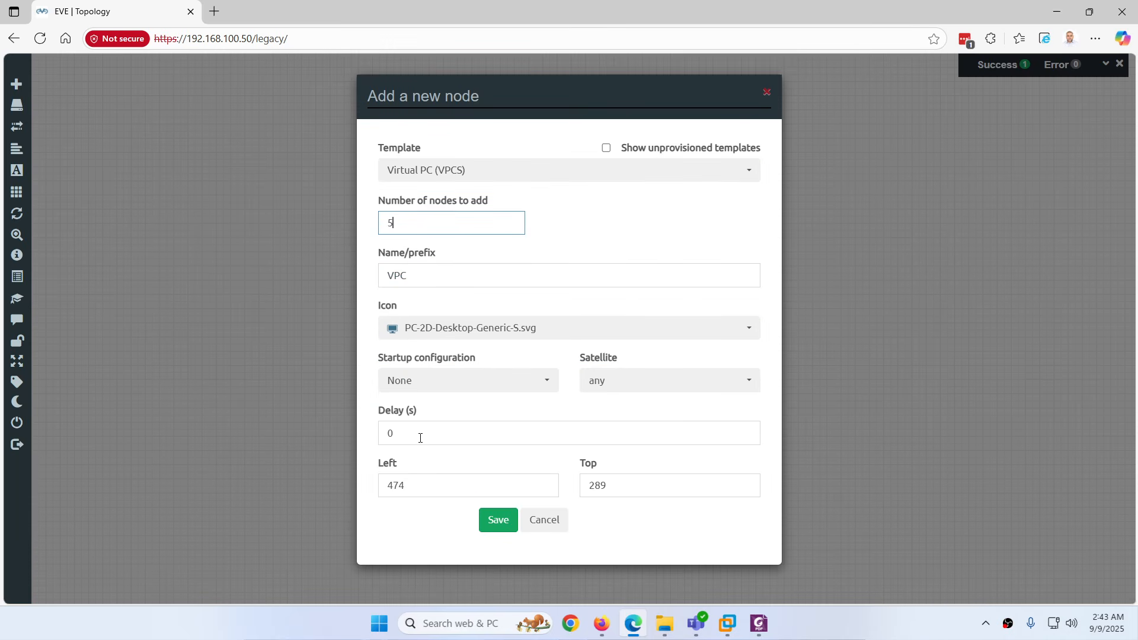
pyautogui.click(497, 521)
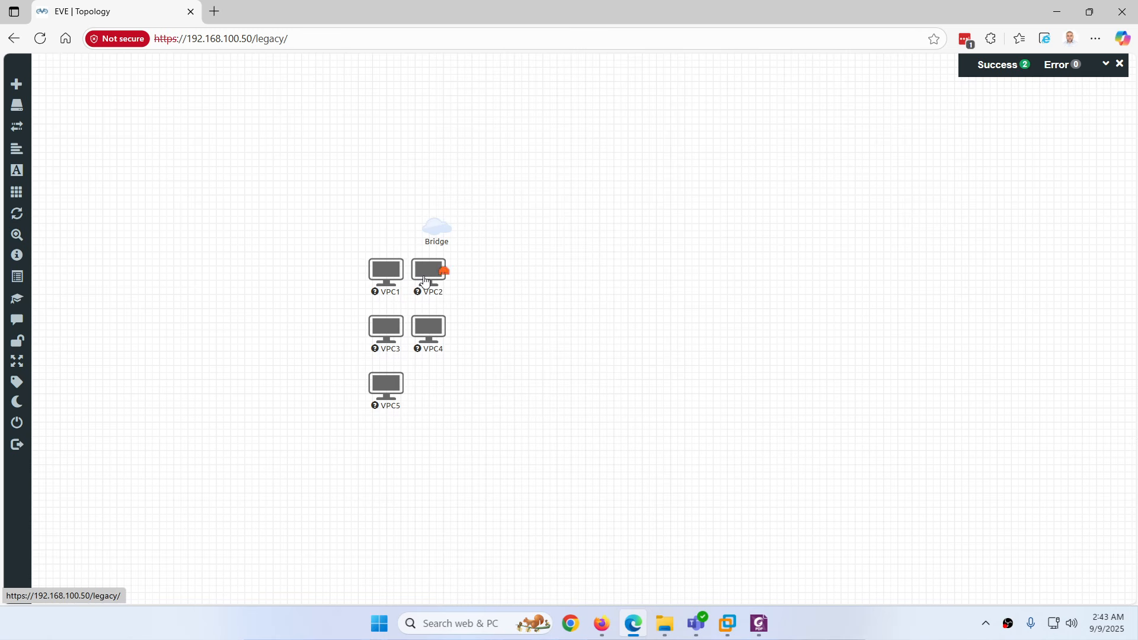
# Arrange VPC1 through VPC5 around the Bridge cloud
pyautogui.moveTo(430, 269); pyautogui.dragTo(568, 288)
pyautogui.moveTo(365, 275); pyautogui.dragTo(252, 255)
pyautogui.moveTo(428, 327); pyautogui.dragTo(479, 373)
pyautogui.moveTo(385, 327); pyautogui.dragTo(471, 119)
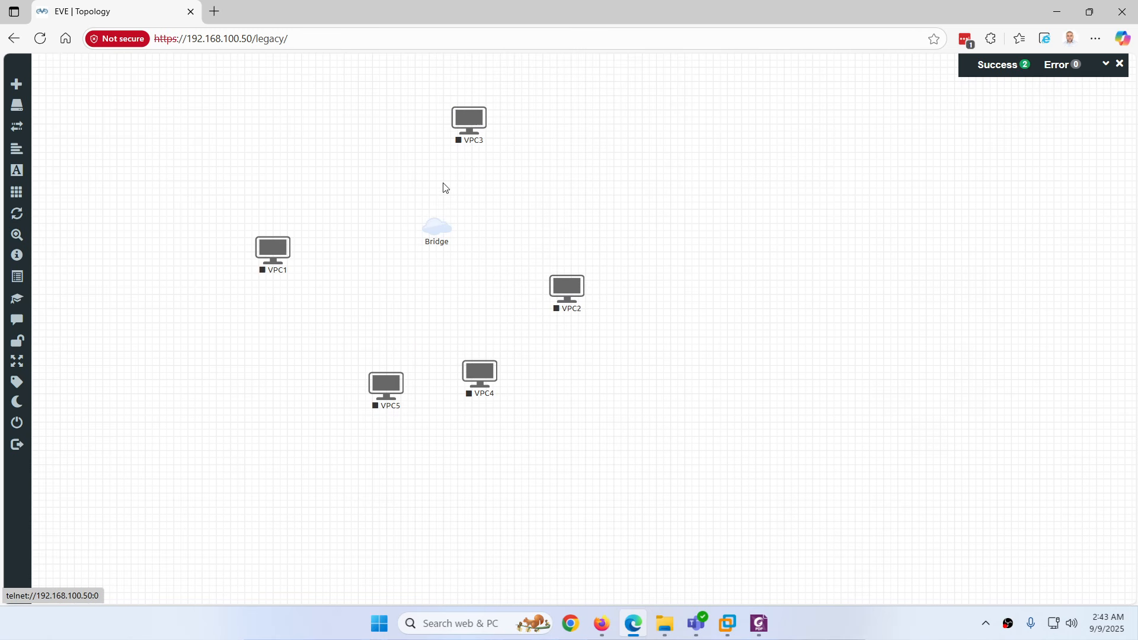
pyautogui.moveTo(383, 385); pyautogui.dragTo(354, 371)
# Link eth0 of VPC1, VPC3, VPC2, VPC5 and VPC4 to Bridge
pyautogui.moveTo(287, 247); pyautogui.dragTo(444, 234)
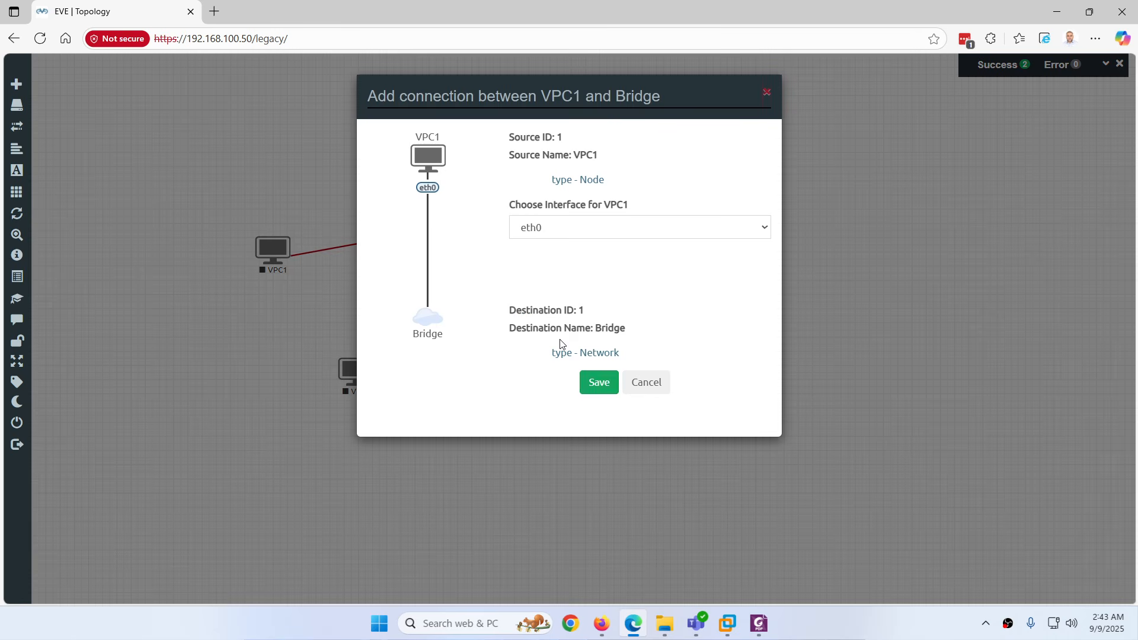
pyautogui.click(598, 384)
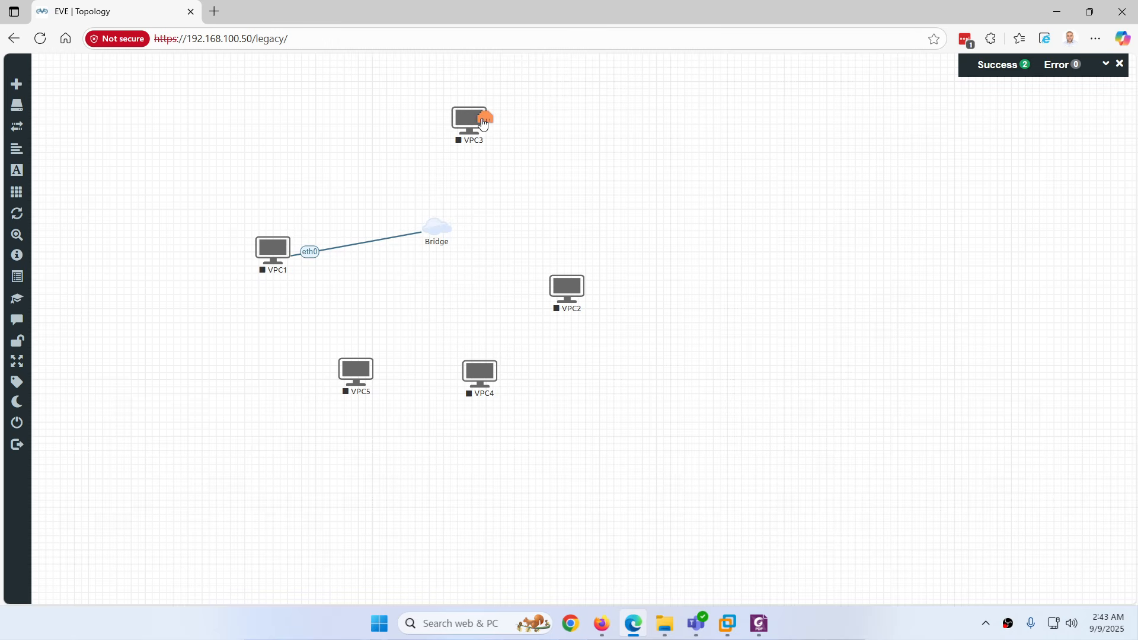
pyautogui.moveTo(485, 118); pyautogui.dragTo(452, 254)
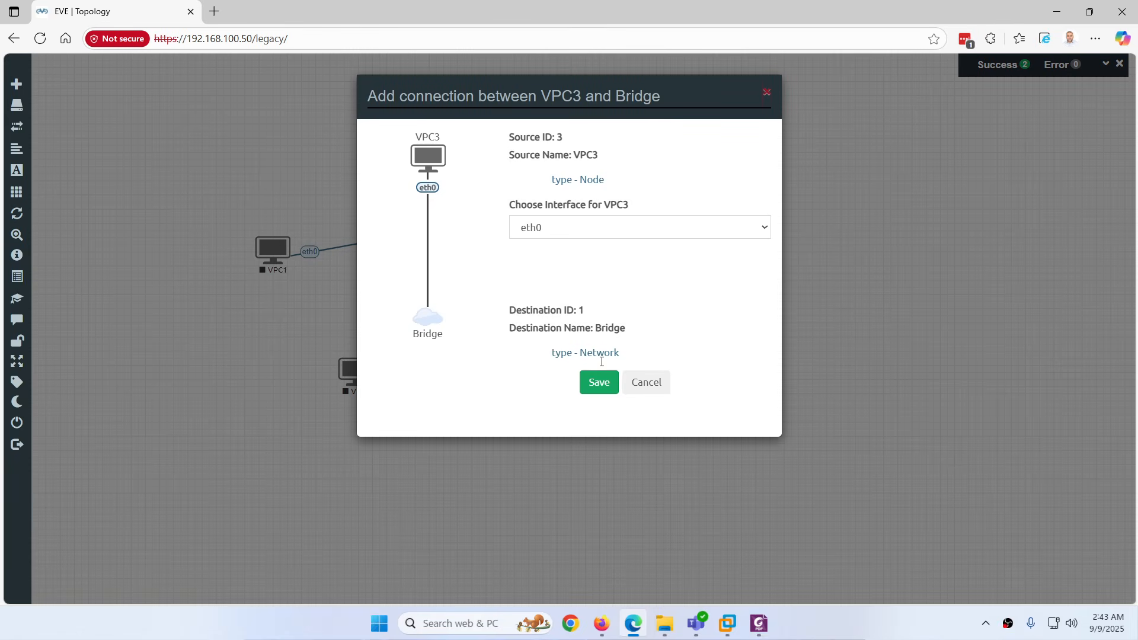
pyautogui.click(598, 384)
pyautogui.moveTo(583, 288)
pyautogui.mouseDown()
pyautogui.moveTo(539, 282)
pyautogui.moveTo(436, 225)
pyautogui.moveTo(566, 283)
pyautogui.mouseUp()
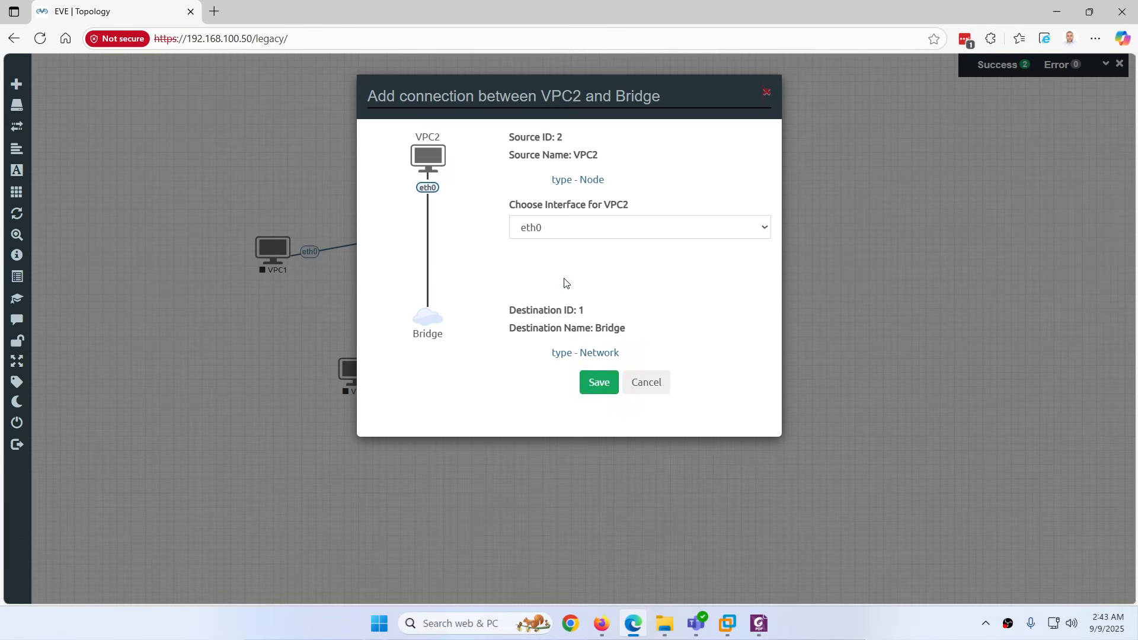
pyautogui.click(597, 387)
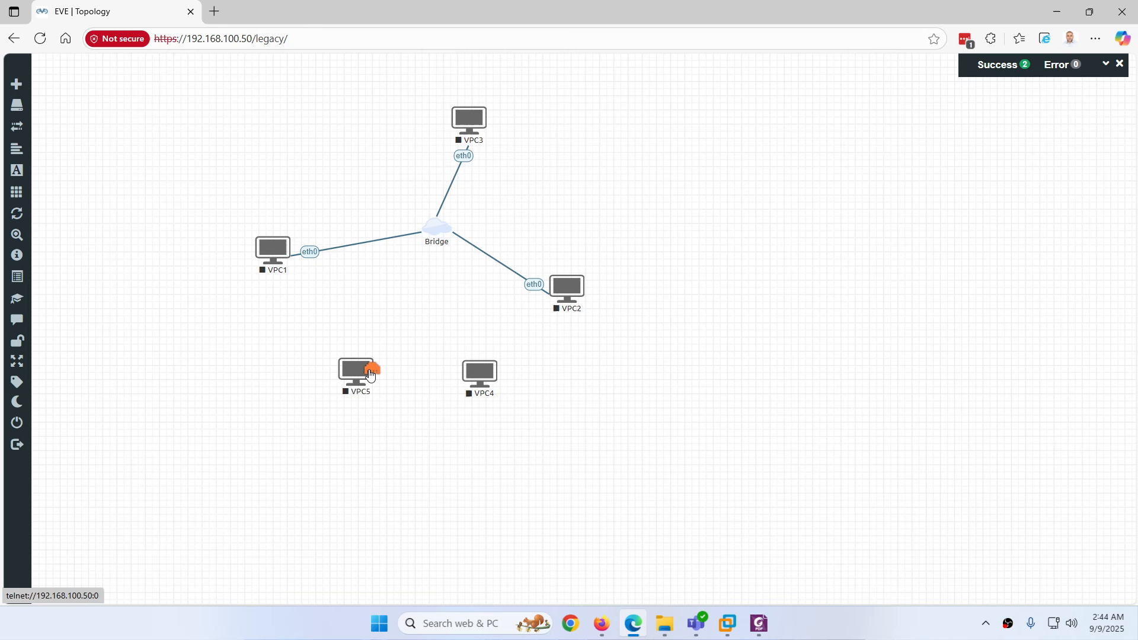
pyautogui.moveTo(371, 376); pyautogui.dragTo(444, 229)
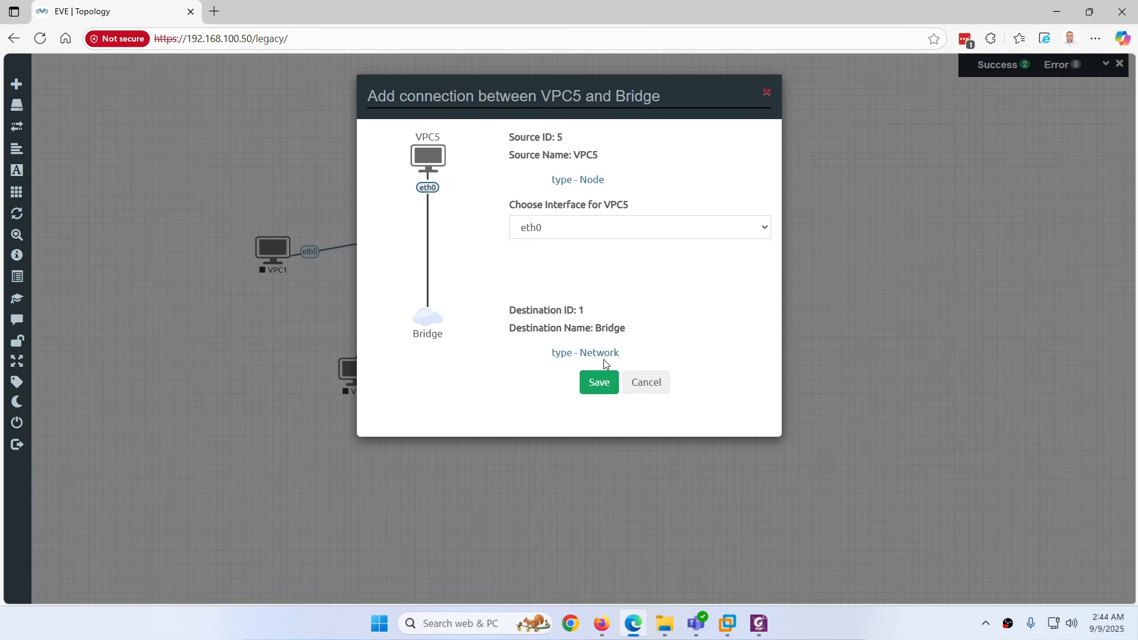
pyautogui.click(598, 383)
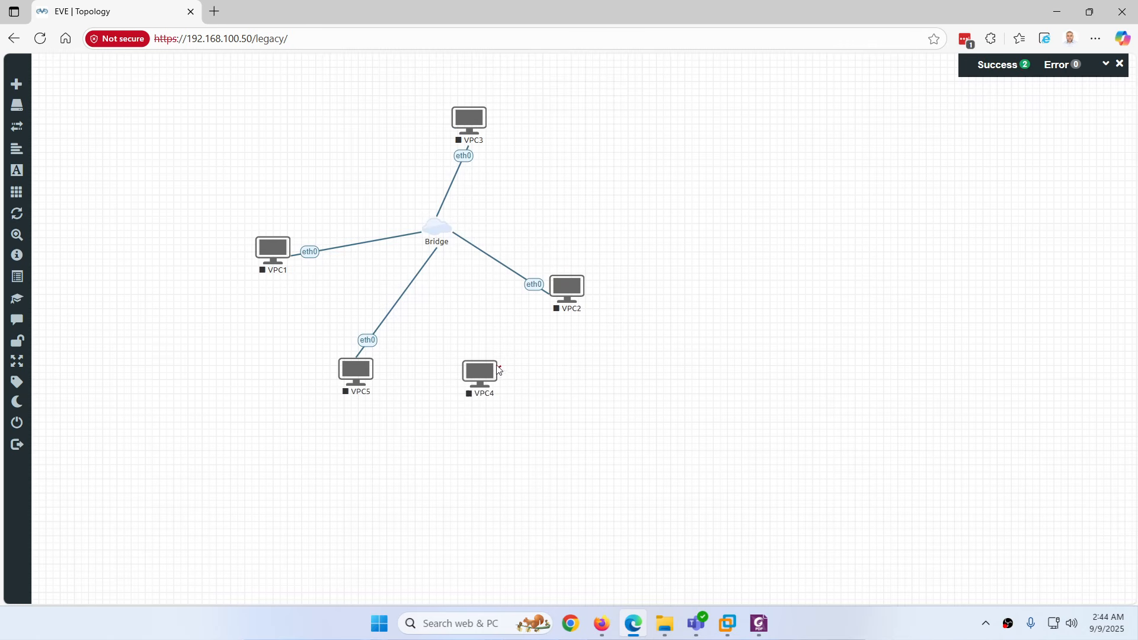
pyautogui.moveTo(499, 370); pyautogui.dragTo(438, 231)
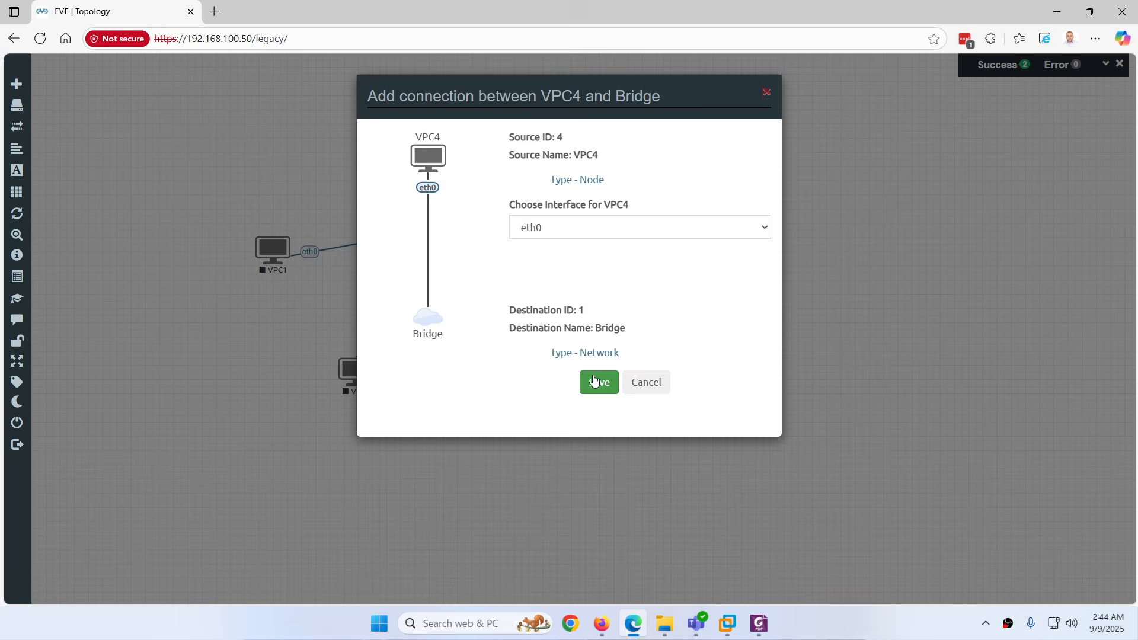
pyautogui.click(595, 381)
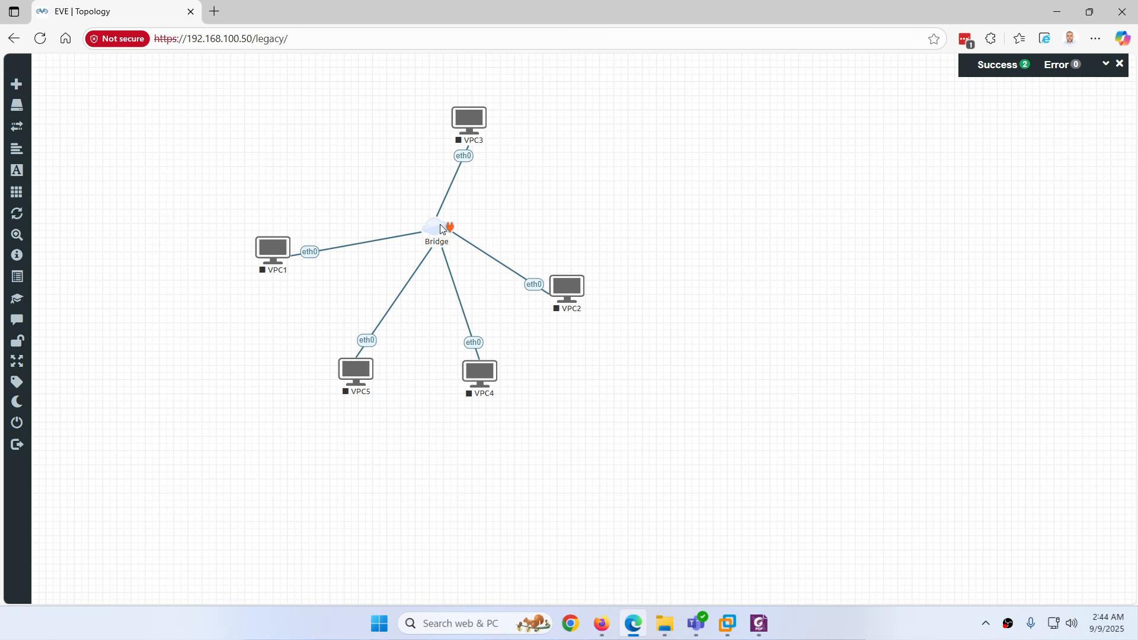
# Center Bridge among the VPCs and move the whole group toward the top-left
pyautogui.moveTo(441, 229); pyautogui.dragTo(431, 250)
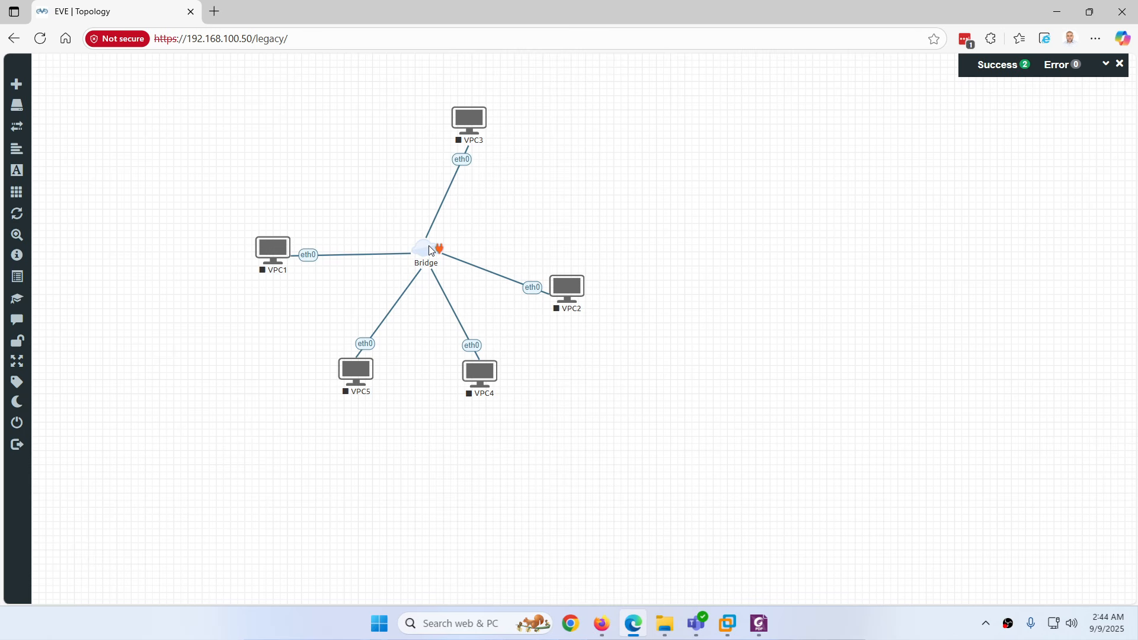
pyautogui.moveTo(581, 101); pyautogui.dragTo(235, 464)
pyautogui.moveTo(423, 249); pyautogui.dragTo(218, 222)
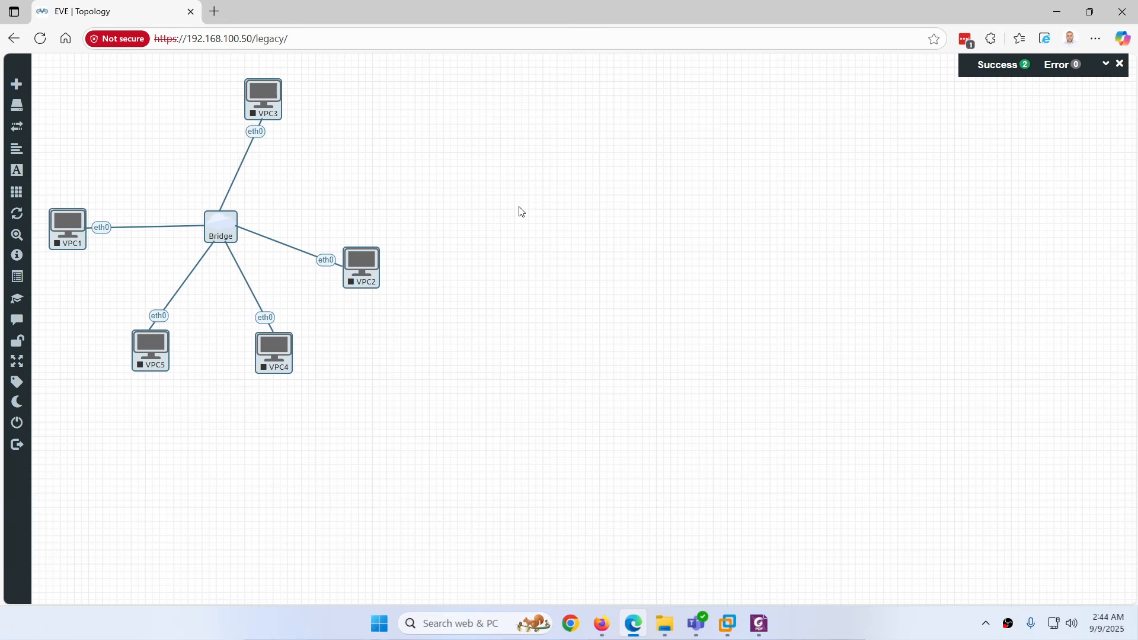
pyautogui.click(526, 288)
# Open a fresh network form and browse its type list, including Cloud1 to Cloud9
pyautogui.rightClick(552, 208)
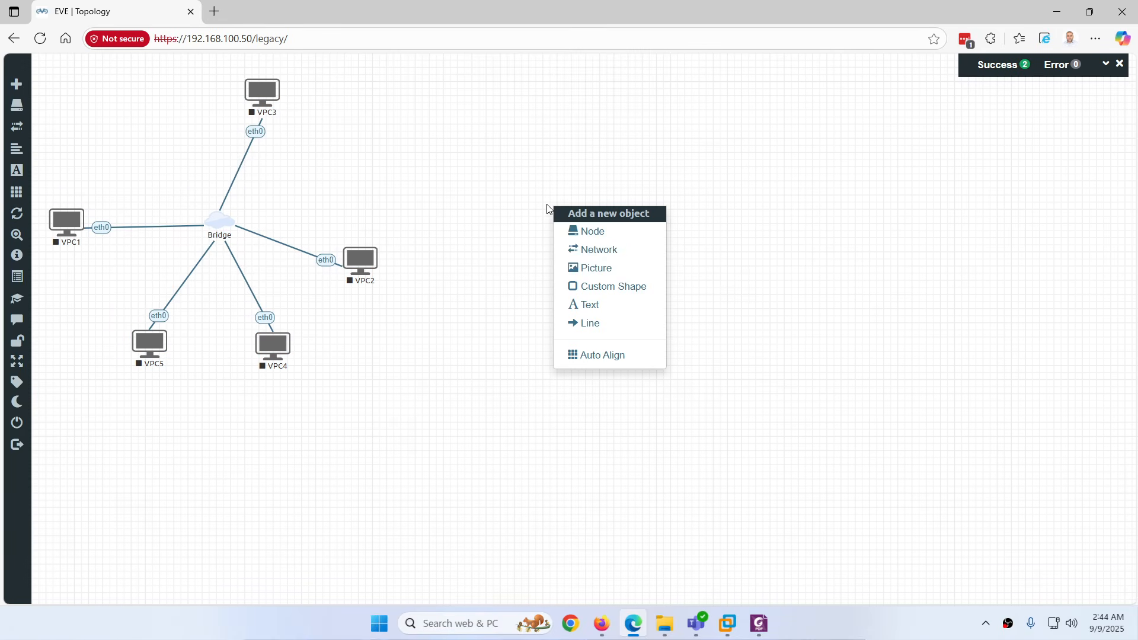
pyautogui.click(590, 251)
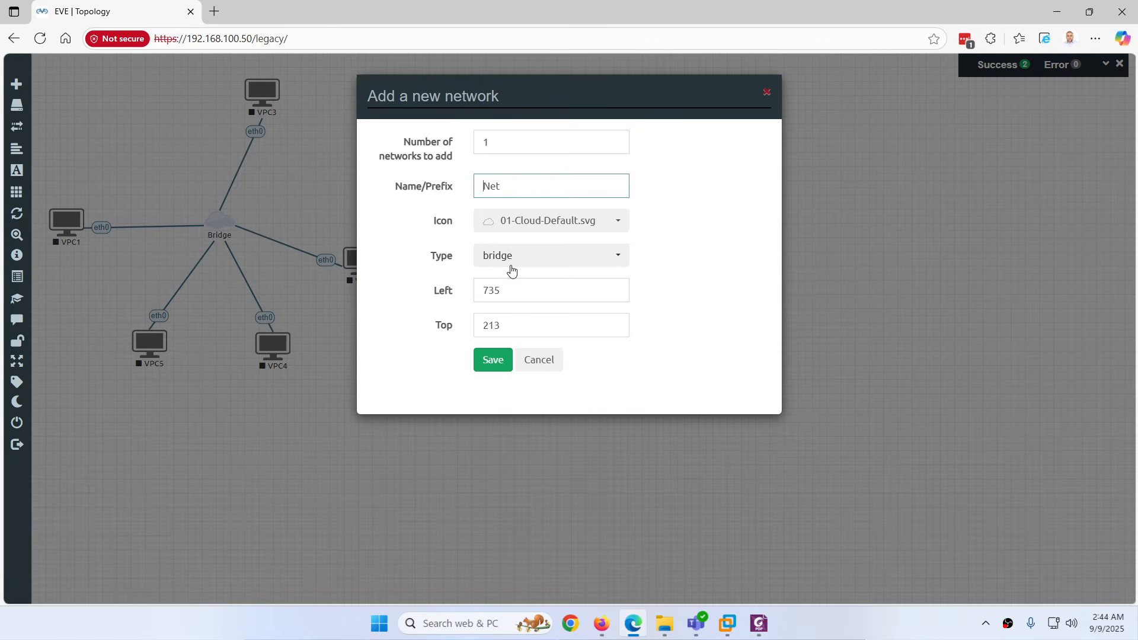
pyautogui.click(501, 255)
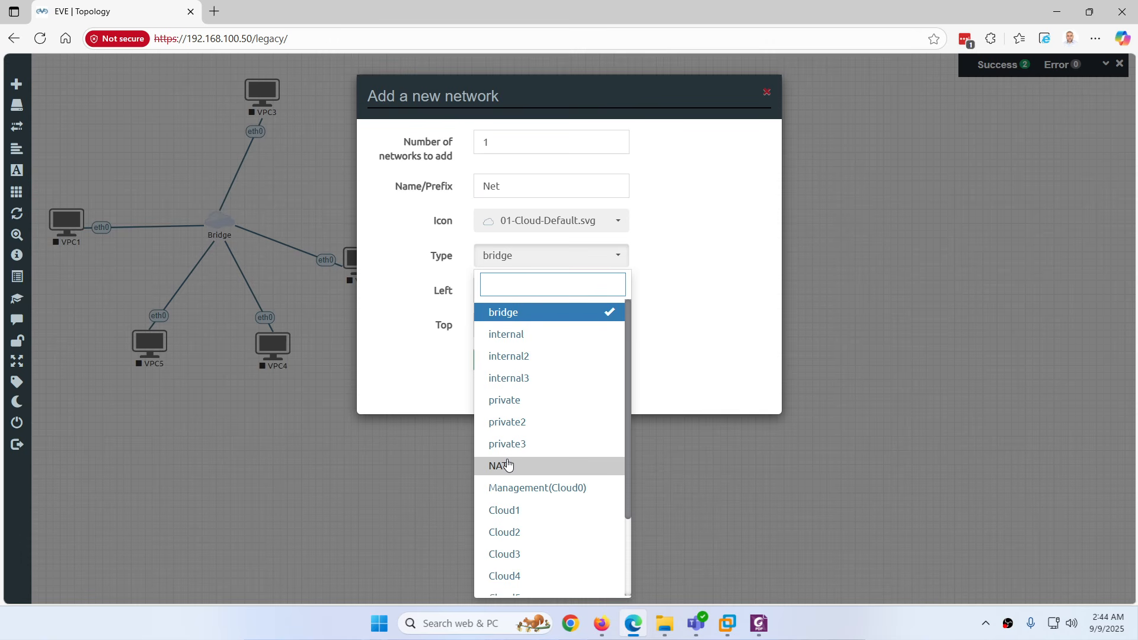
pyautogui.scroll(-1, 563, 394)
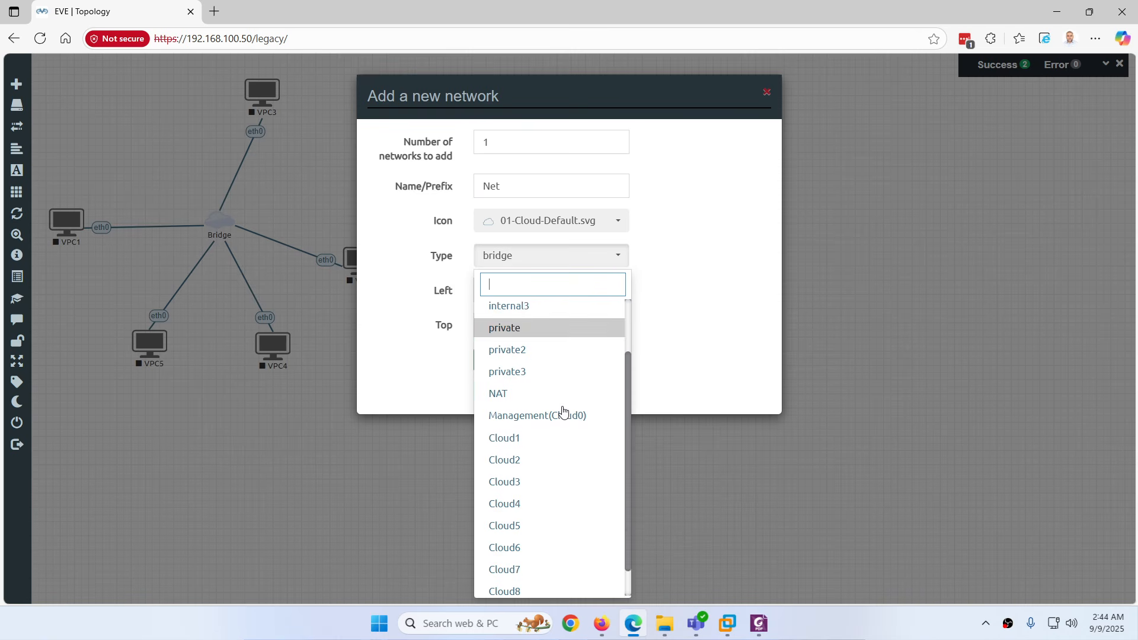
pyautogui.scroll(-1, 564, 413)
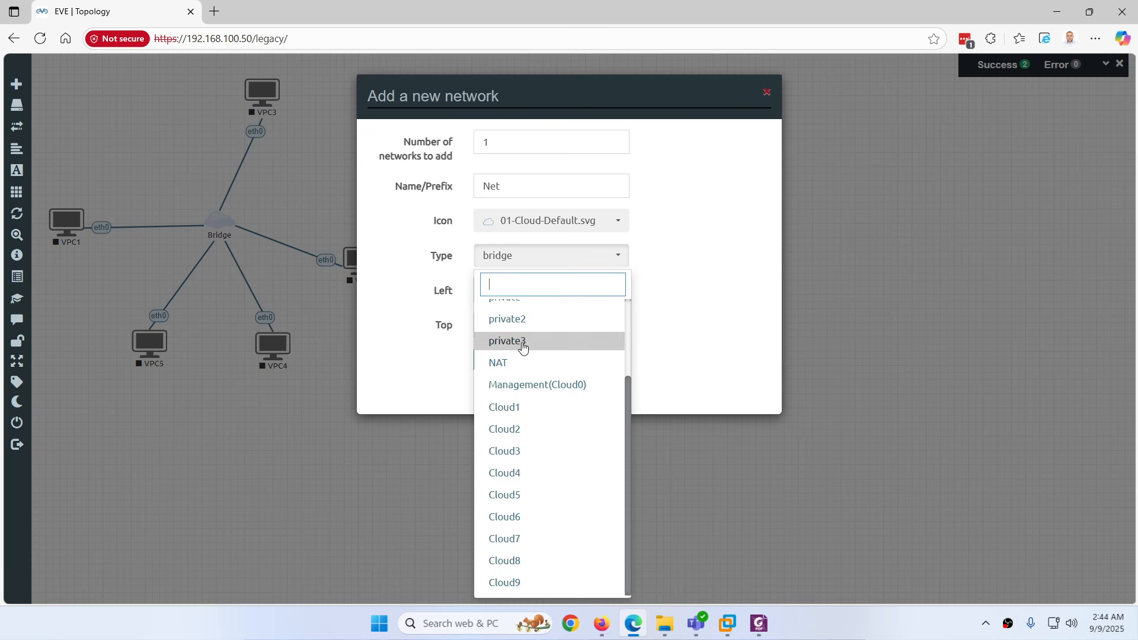
pyautogui.scroll(2, 521, 341)
pyautogui.scroll(-2, 521, 399)
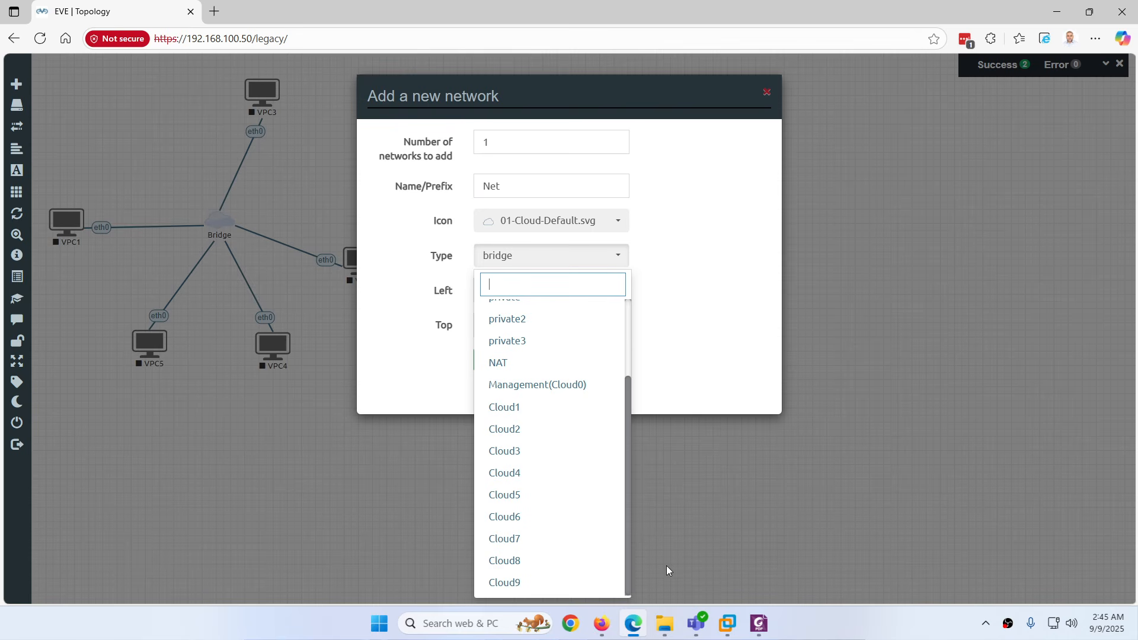
# Open the EVENG-ProV6 VM's settings in VMware Workstation
pyautogui.moveTo(727, 624)
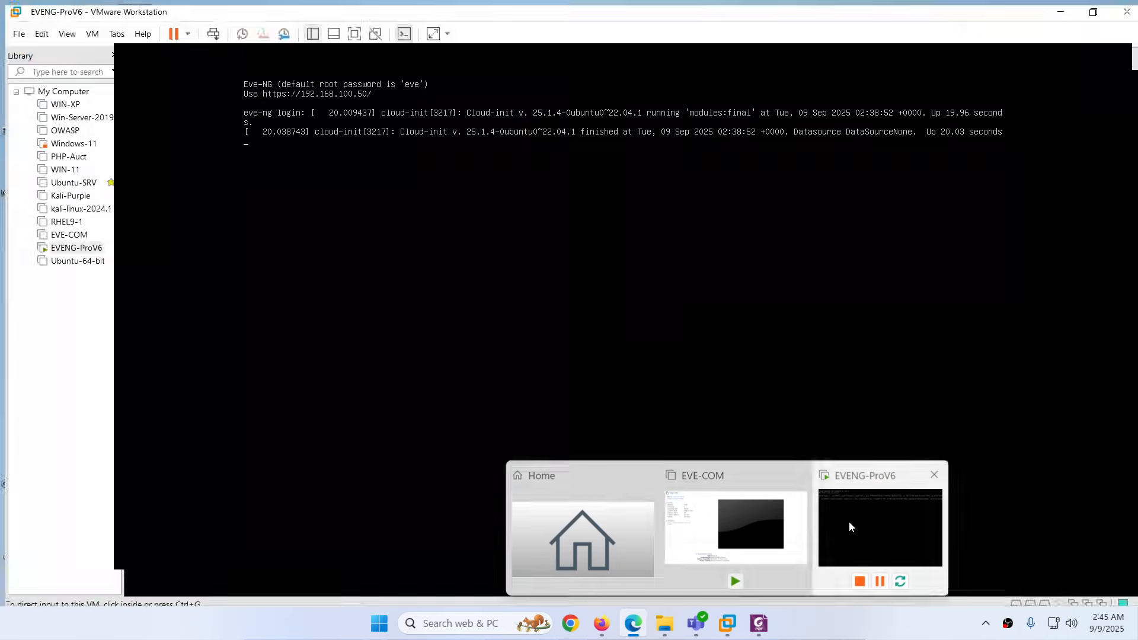
pyautogui.click(880, 534)
pyautogui.rightClick(288, 61)
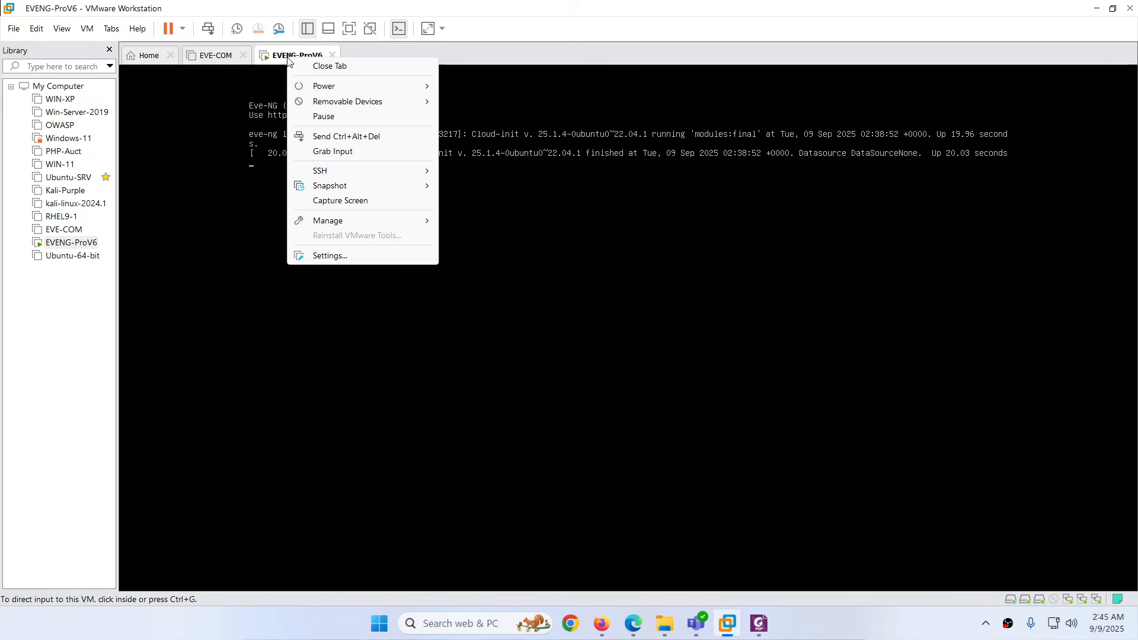
pyautogui.click(331, 260)
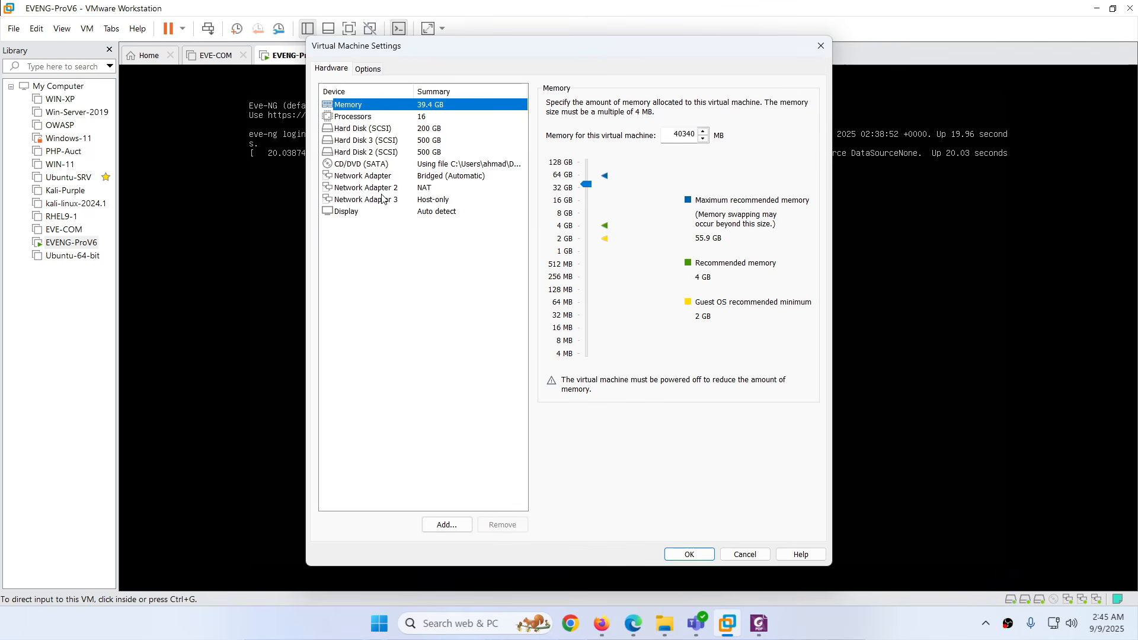
# Review its three network adapters (Bridged, NAT, Host-only), then go back to EVE-NG
pyautogui.click(385, 178)
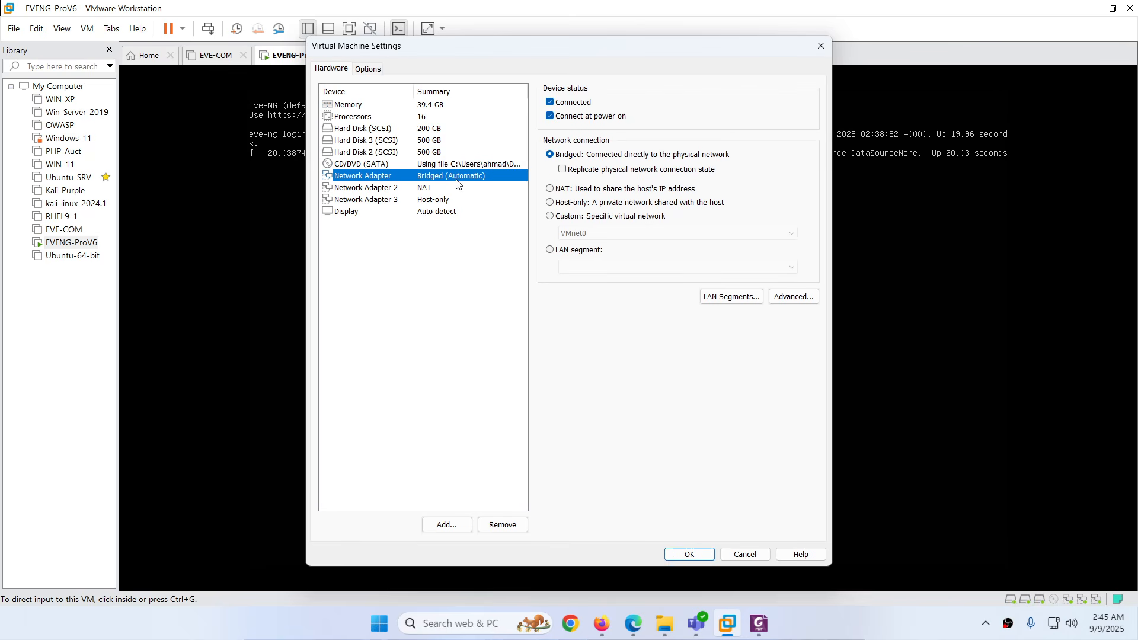
pyautogui.click(378, 188)
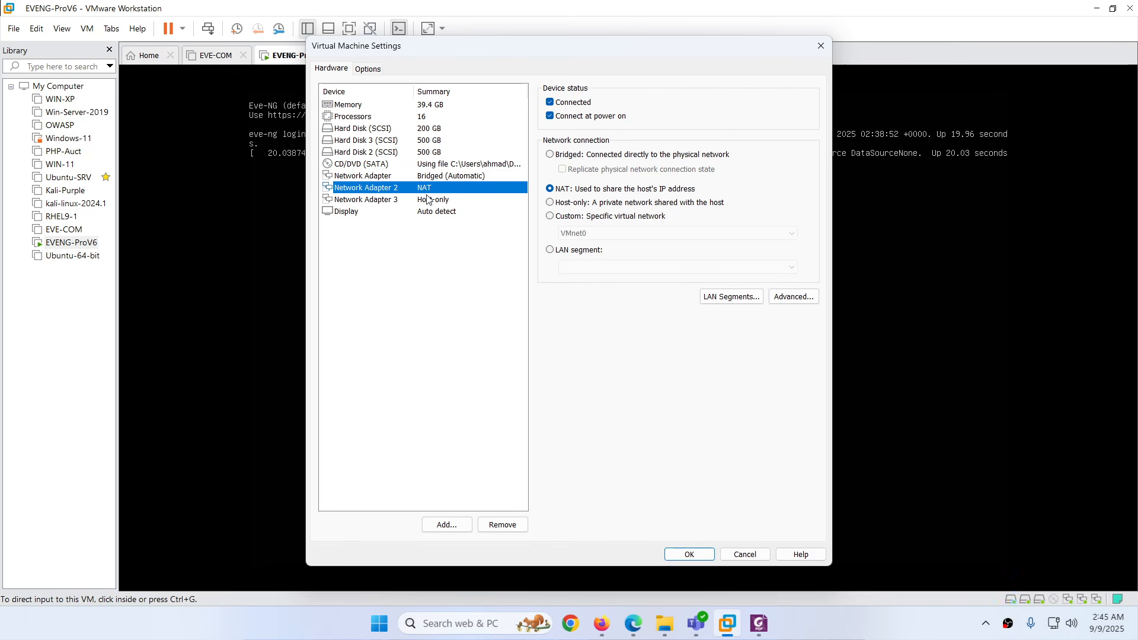
pyautogui.click(377, 202)
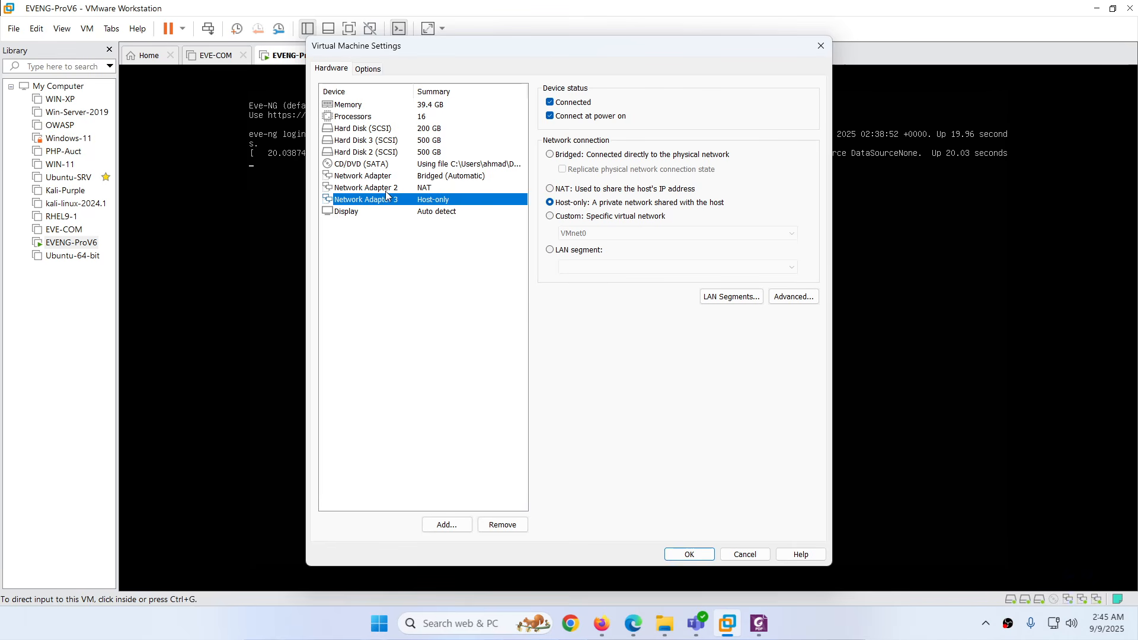
pyautogui.click(624, 630)
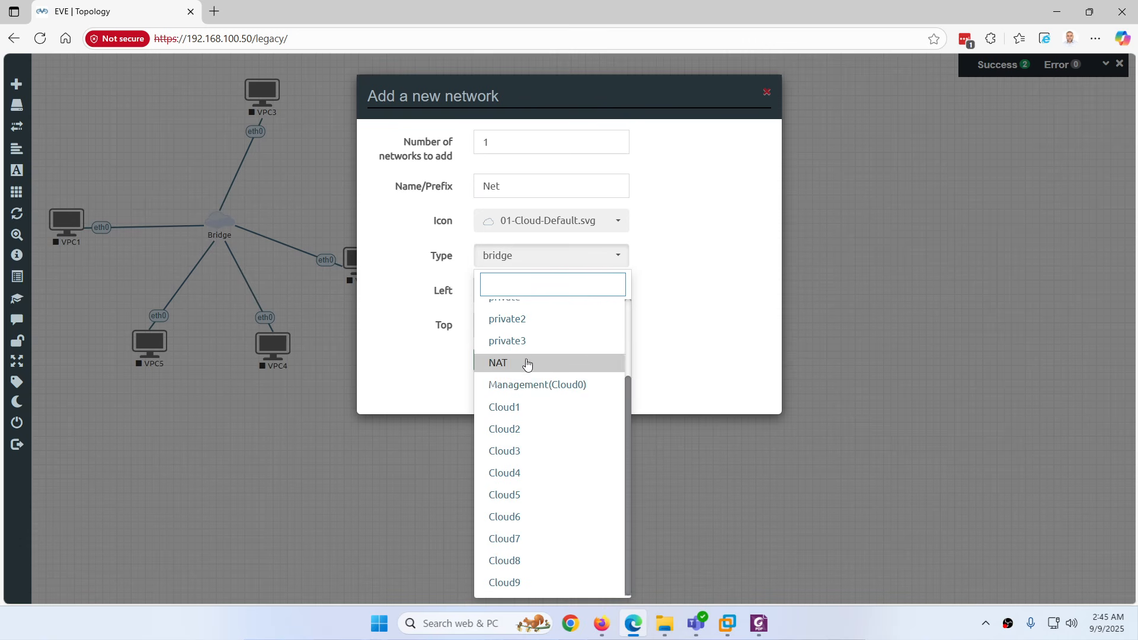
pyautogui.scroll(3, 522, 355)
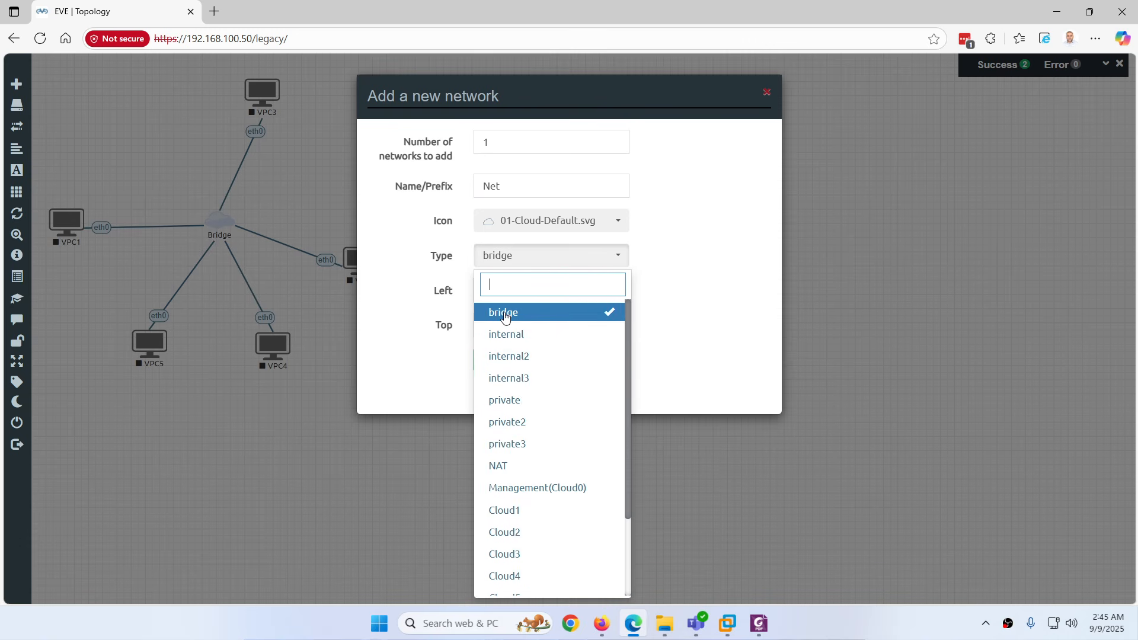
pyautogui.scroll(-3, 504, 318)
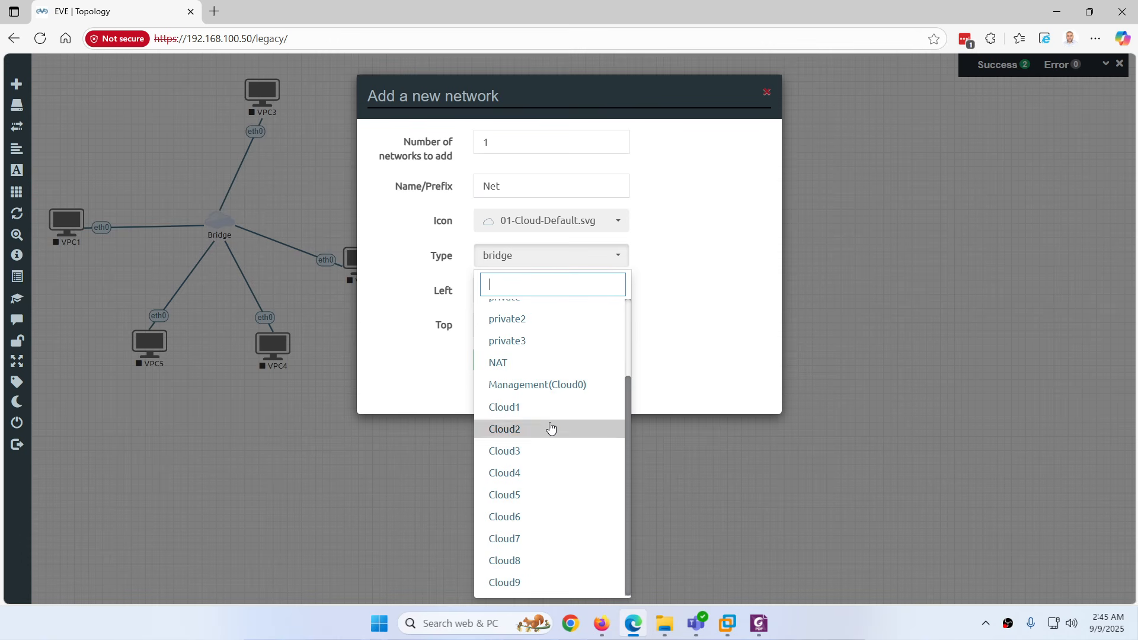
pyautogui.click(728, 625)
pyautogui.click(382, 177)
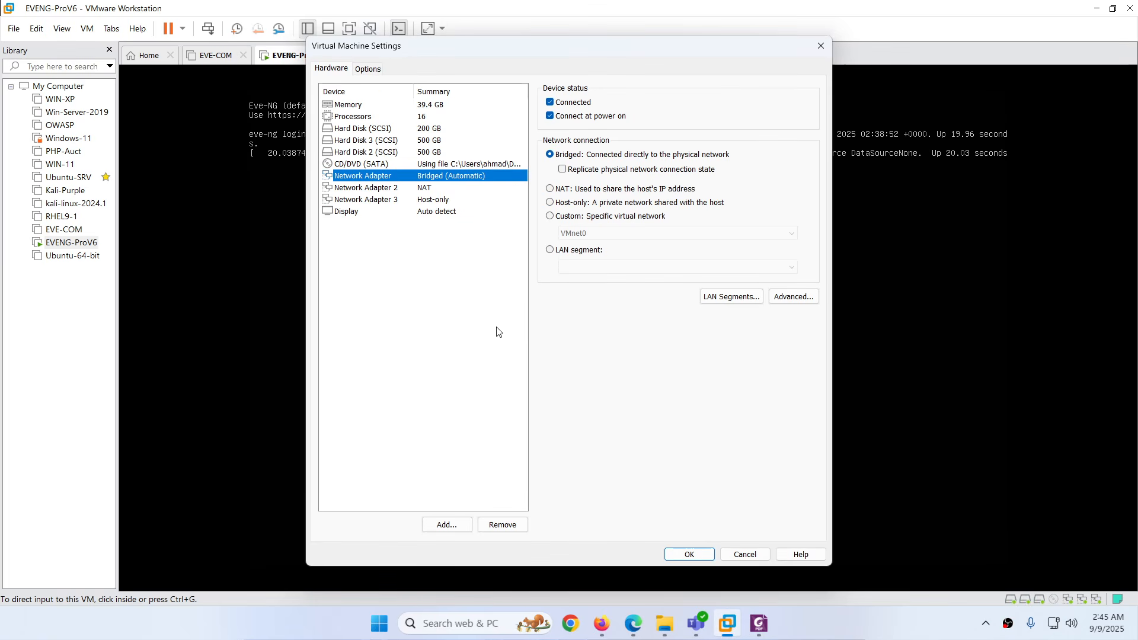
pyautogui.click(633, 623)
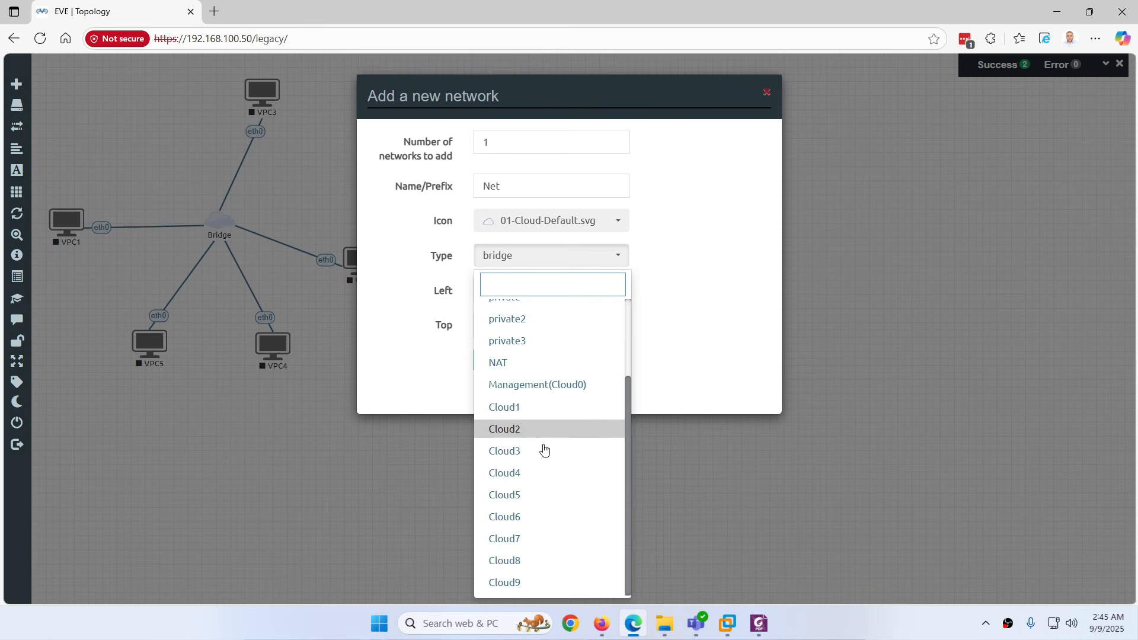
# Scroll the Foxit notes to page 2 mapping NAT to Cloud0 and Host-only to Cloud1
pyautogui.click(759, 623)
pyautogui.scroll(-5, 516, 352)
pyautogui.scroll(-15, 516, 352)
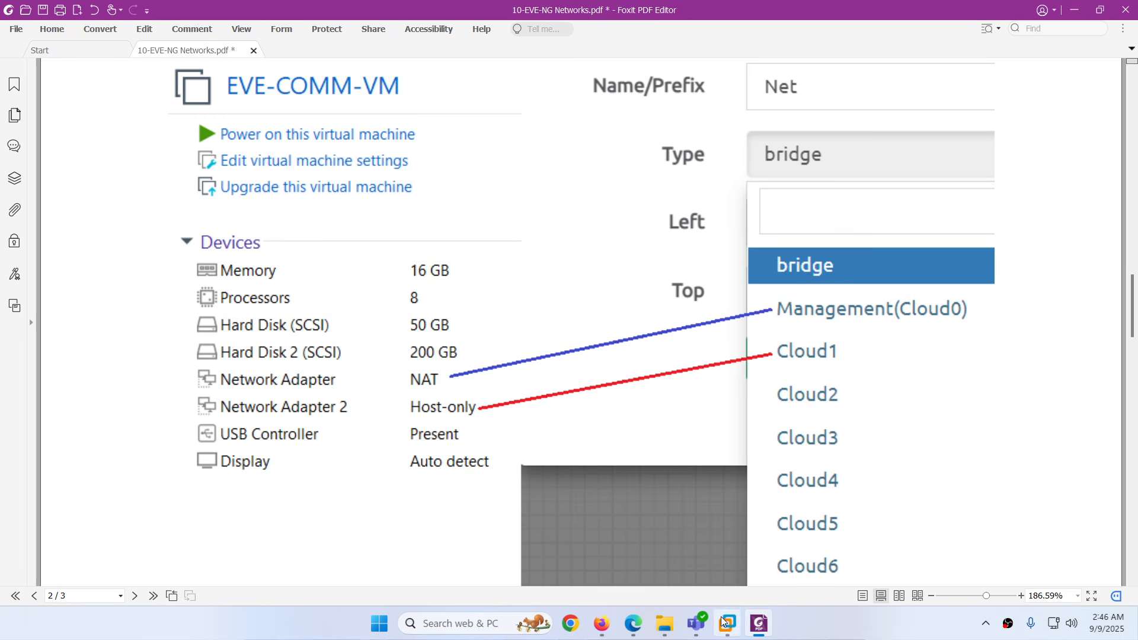
# Cancel the EVENG-ProV6 VM settings unchanged and open VMware's Edit menu
pyautogui.moveTo(633, 629)
pyautogui.click(727, 622)
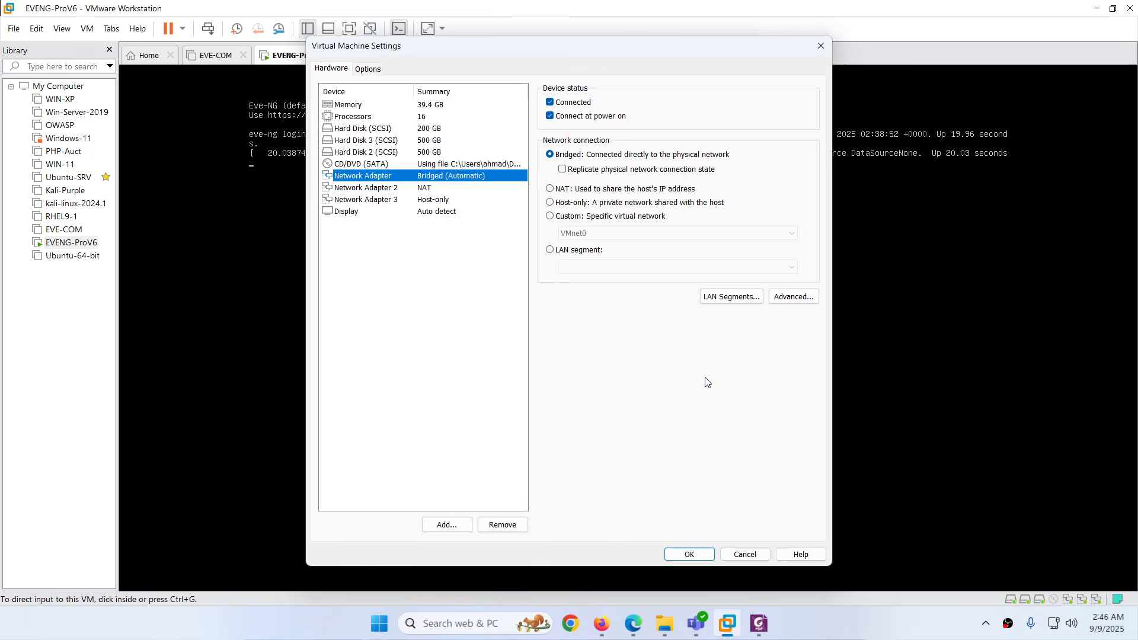
pyautogui.click(764, 554)
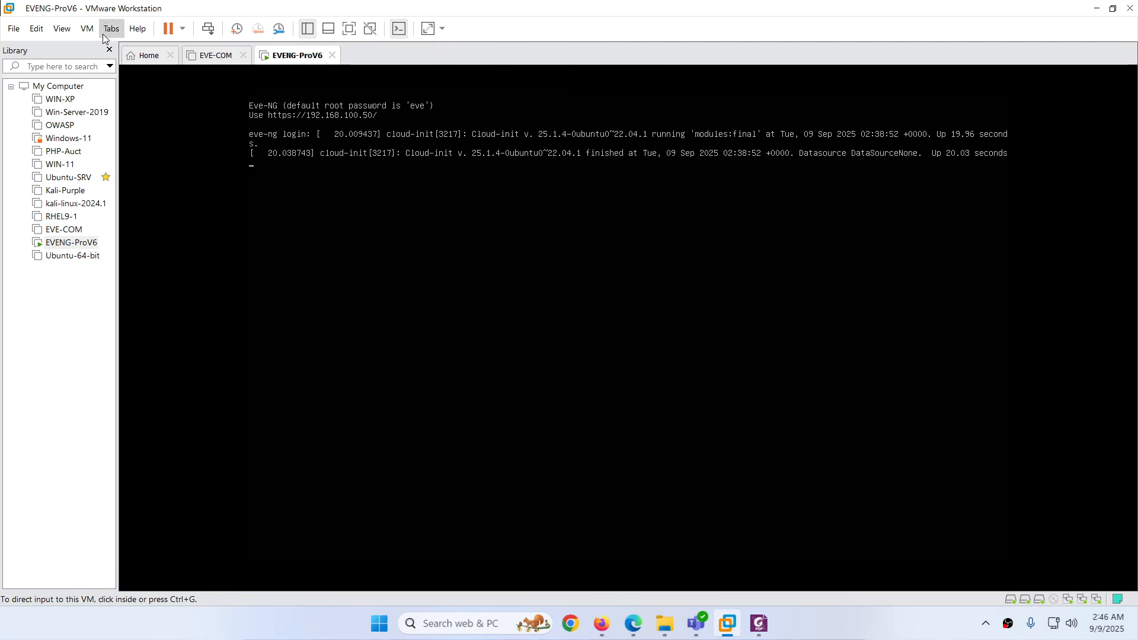
pyautogui.click(86, 28)
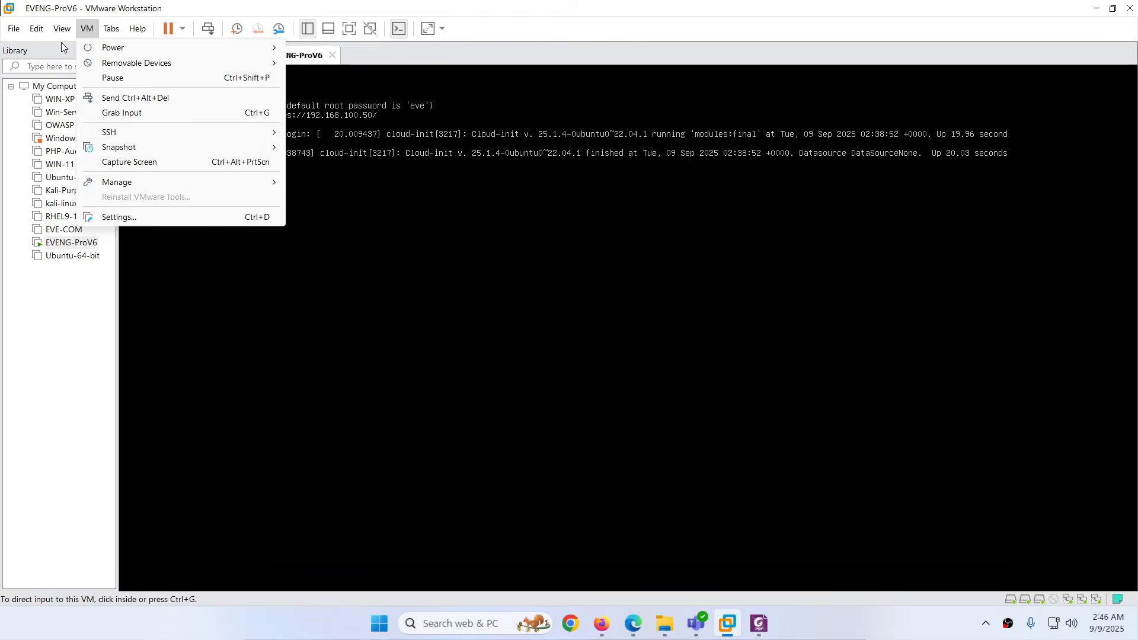
pyautogui.moveTo(61, 37)
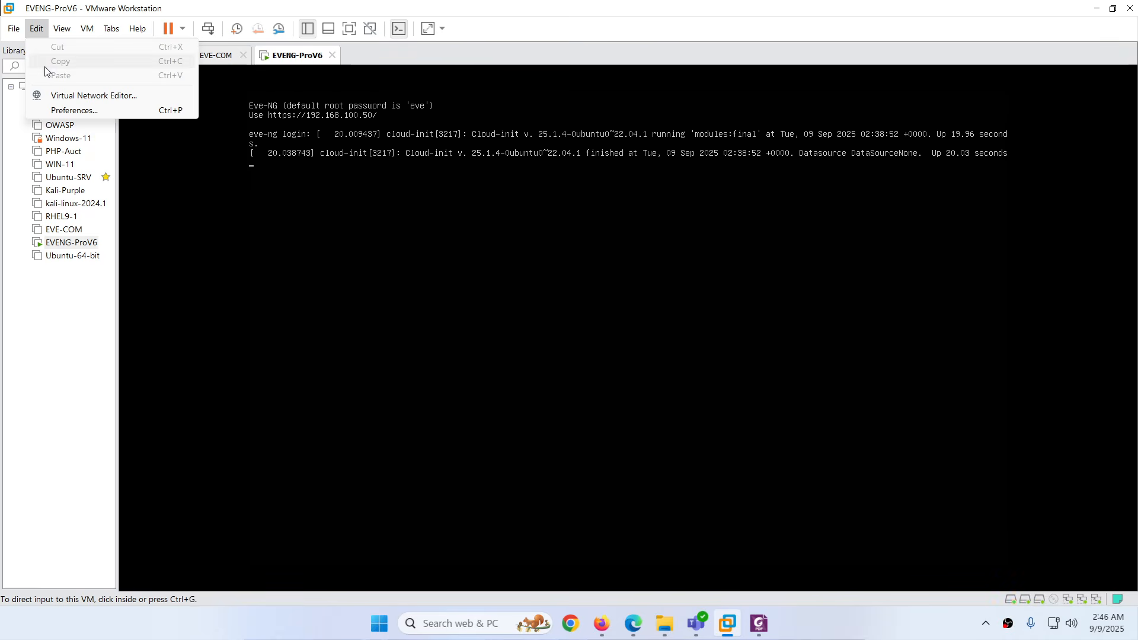
# Open the Virtual Network Editor as administrator and keep VMnet0 bridged to Automatic
pyautogui.click(69, 96)
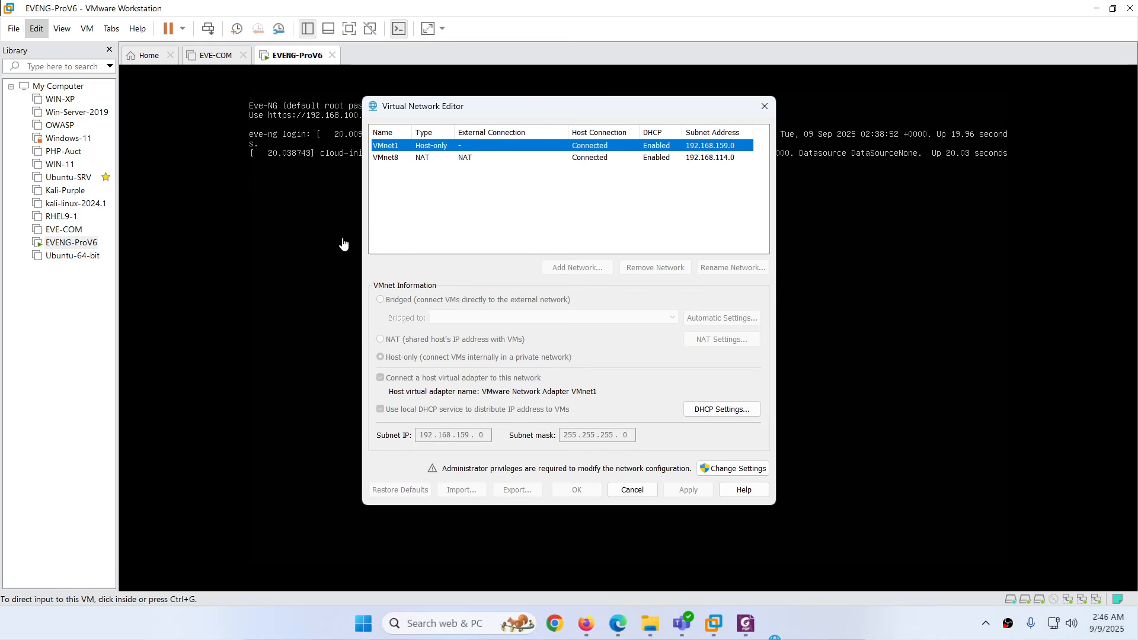
pyautogui.click(739, 469)
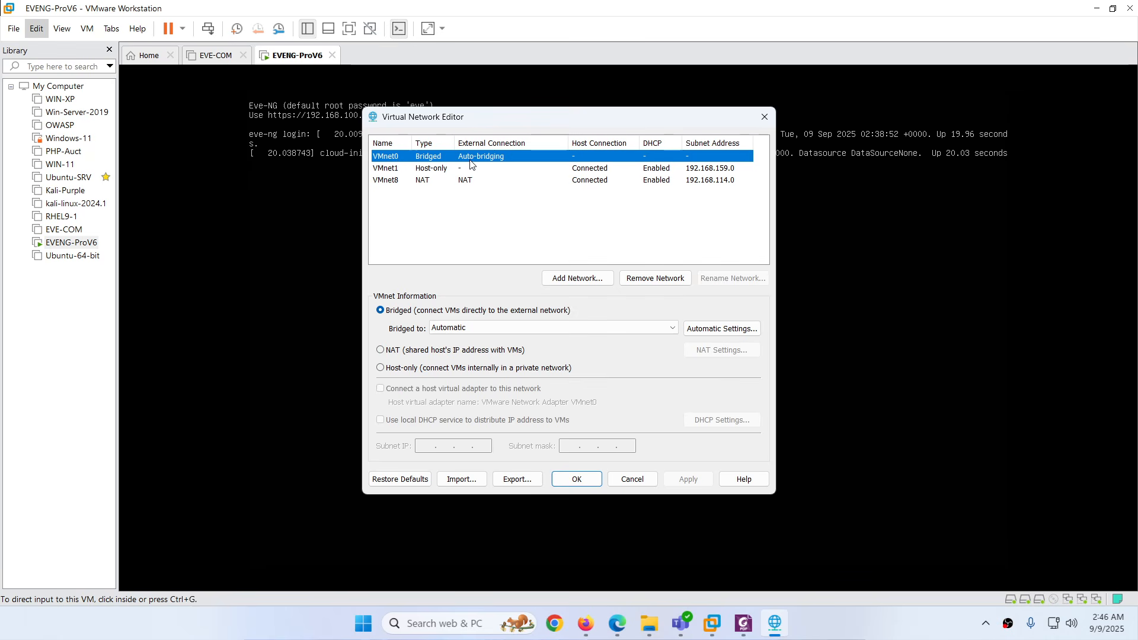
pyautogui.click(458, 331)
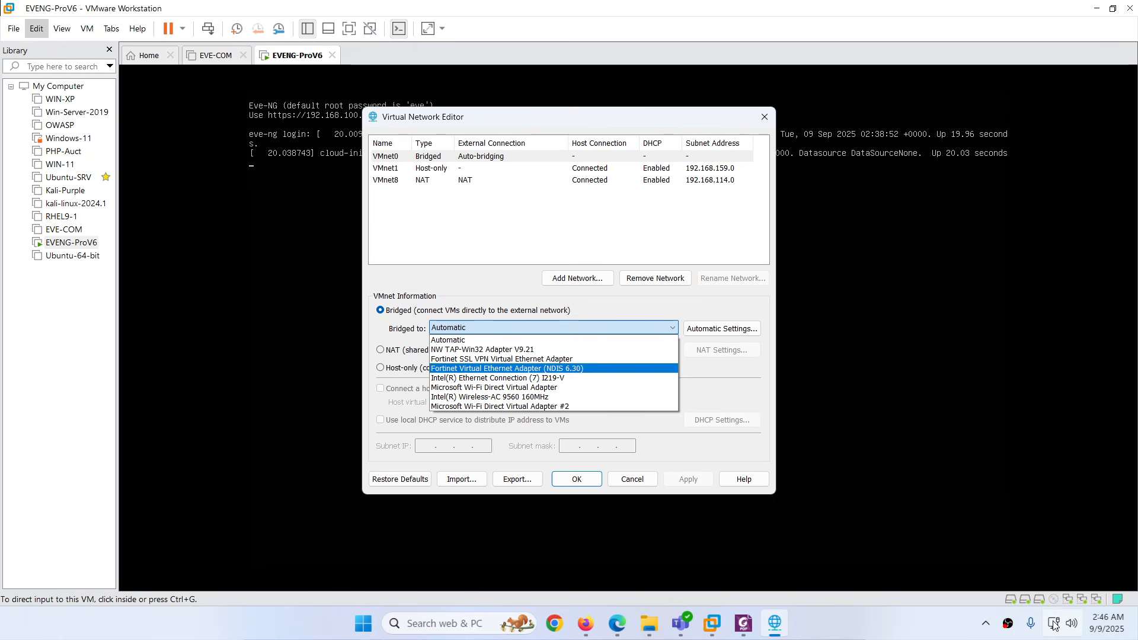
pyautogui.moveTo(1052, 623)
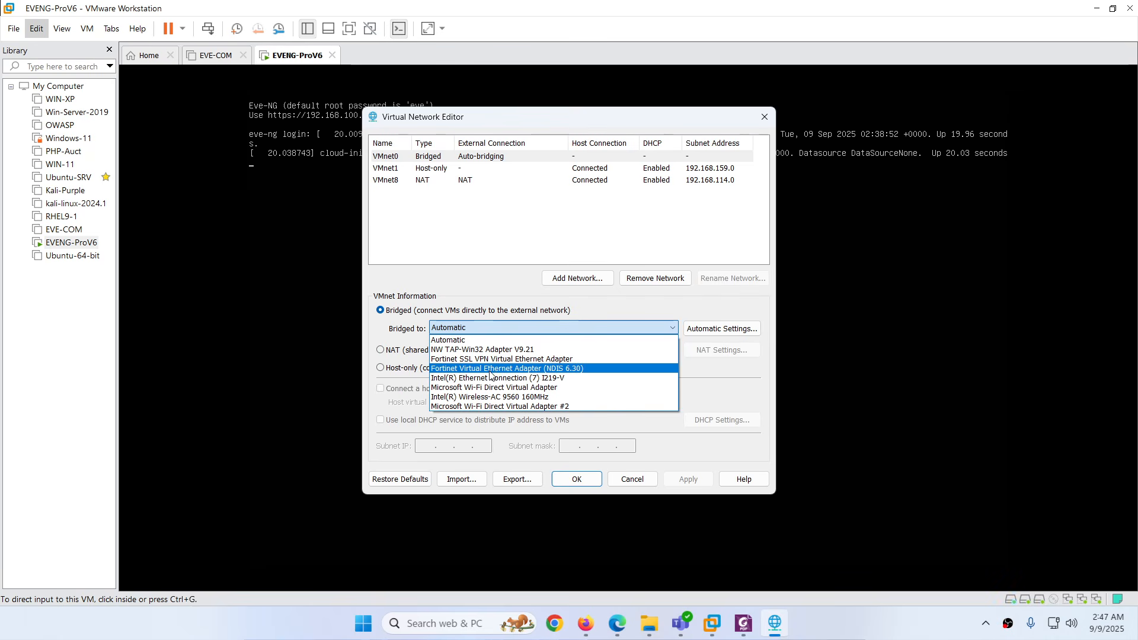
pyautogui.click(411, 331)
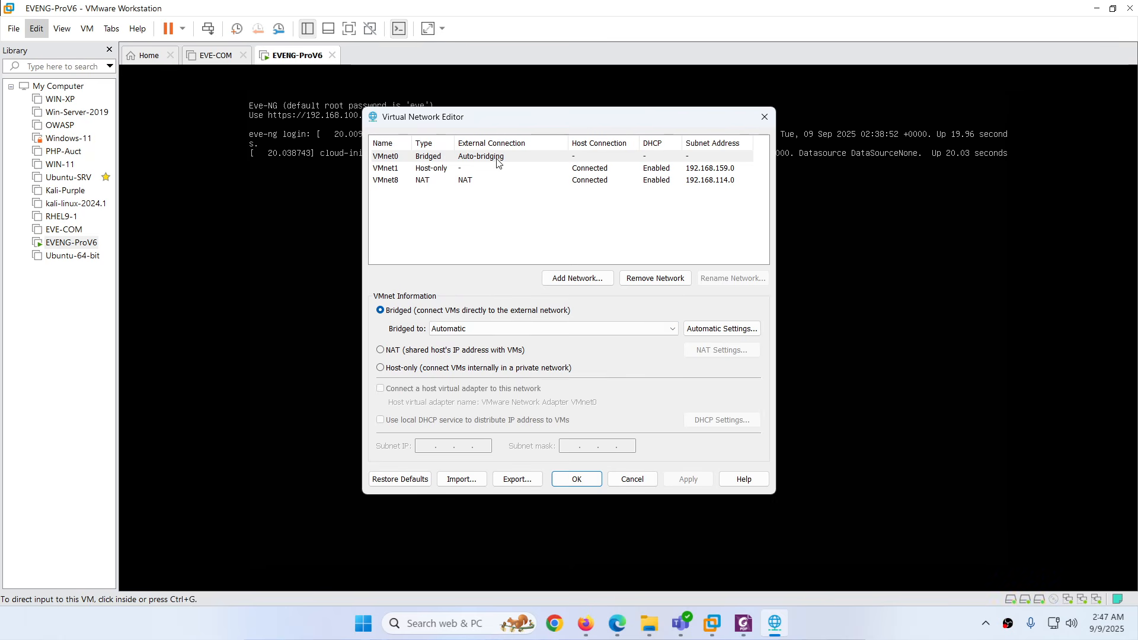
pyautogui.rightClick(1054, 622)
# View host Ethernet IPv4 192.168.100.9 with gateway 192.168.100.1, then return to the editor
pyautogui.click(1033, 586)
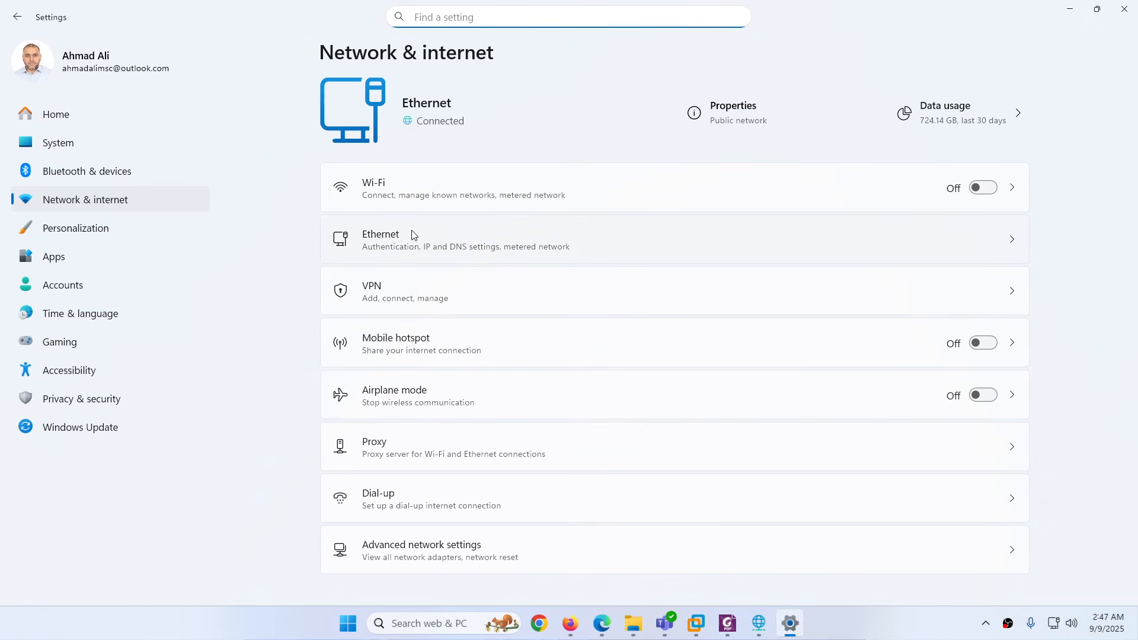
pyautogui.click(408, 244)
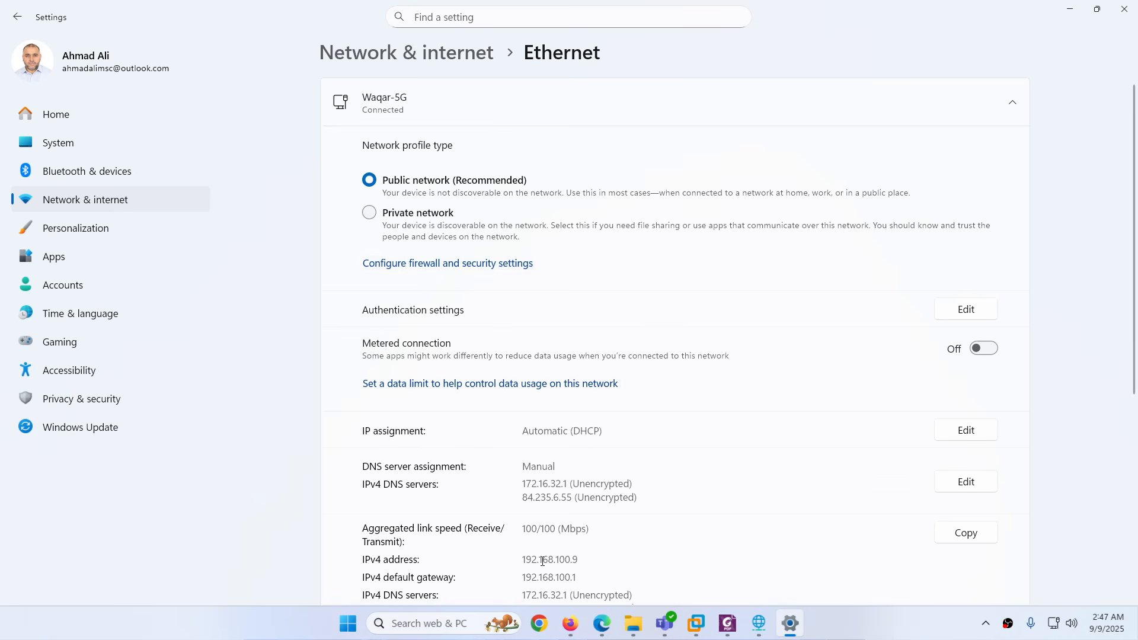
pyautogui.scroll(-2, 542, 561)
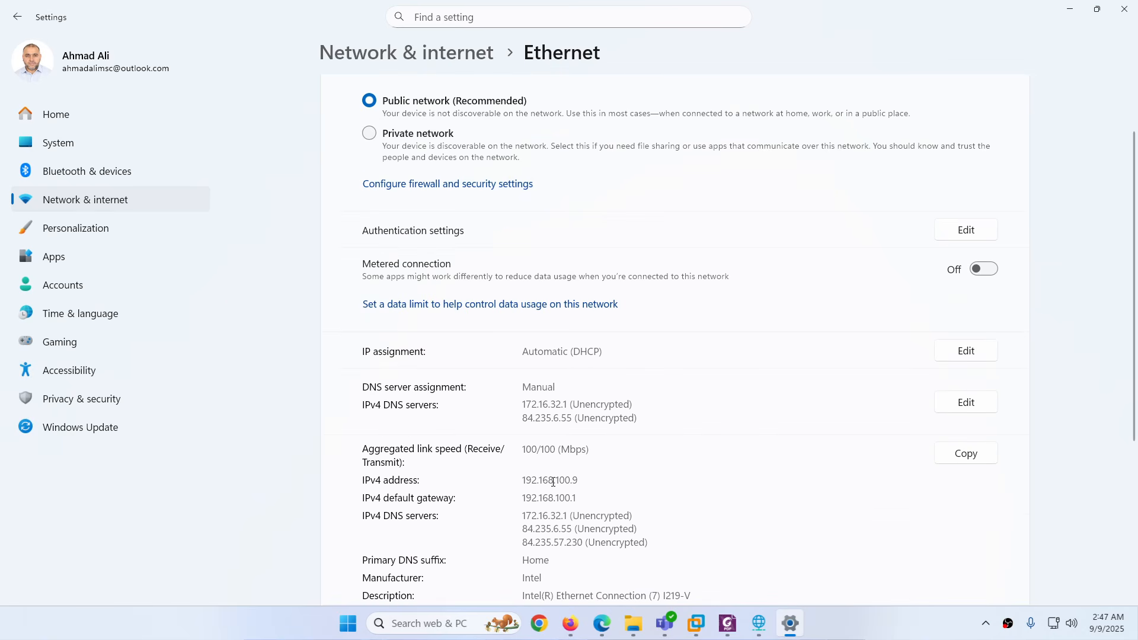
pyautogui.click(759, 623)
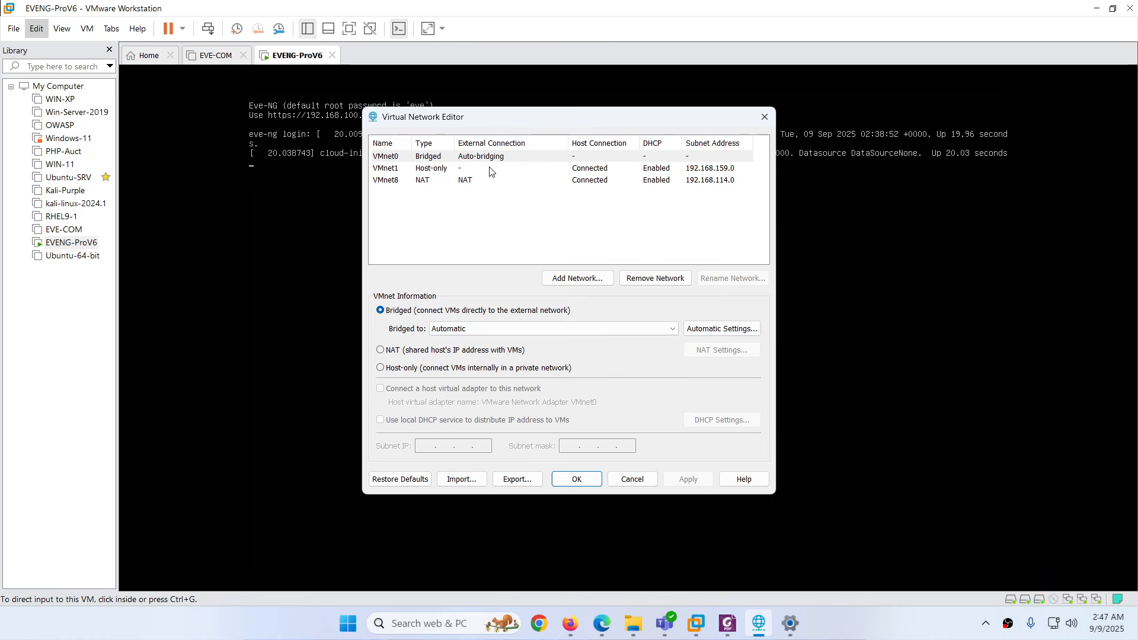
# Open the EVENG-ProV6 VM settings, then return to the PDF notes mapping NAT to Cloud0 and Host-only to Cloud1
pyautogui.click(603, 625)
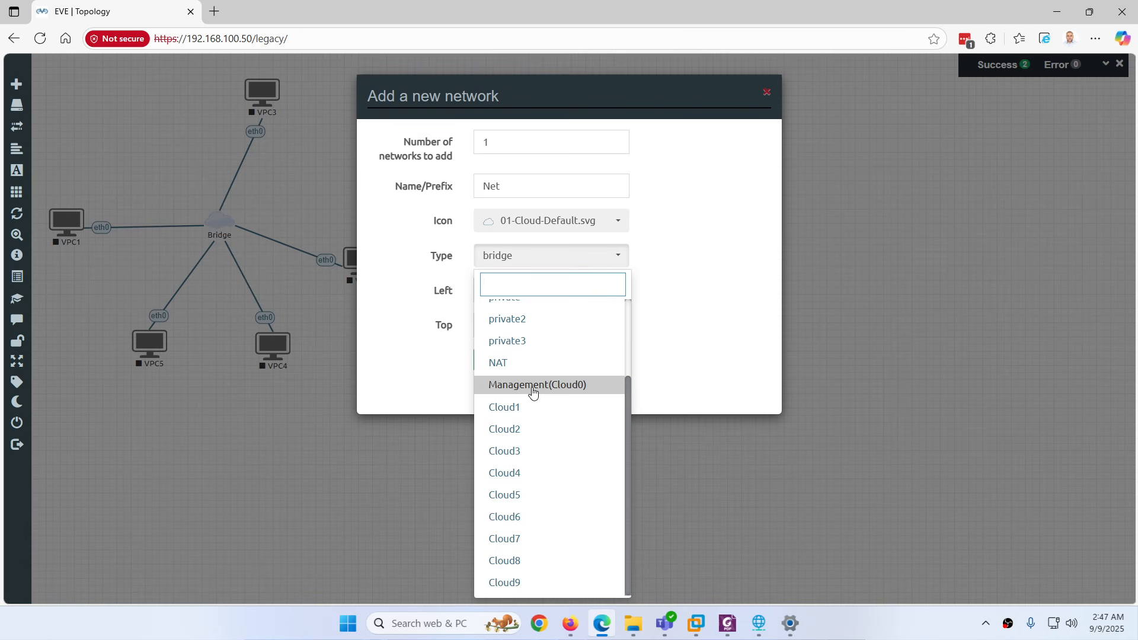
pyautogui.click(696, 623)
pyautogui.rightClick(296, 56)
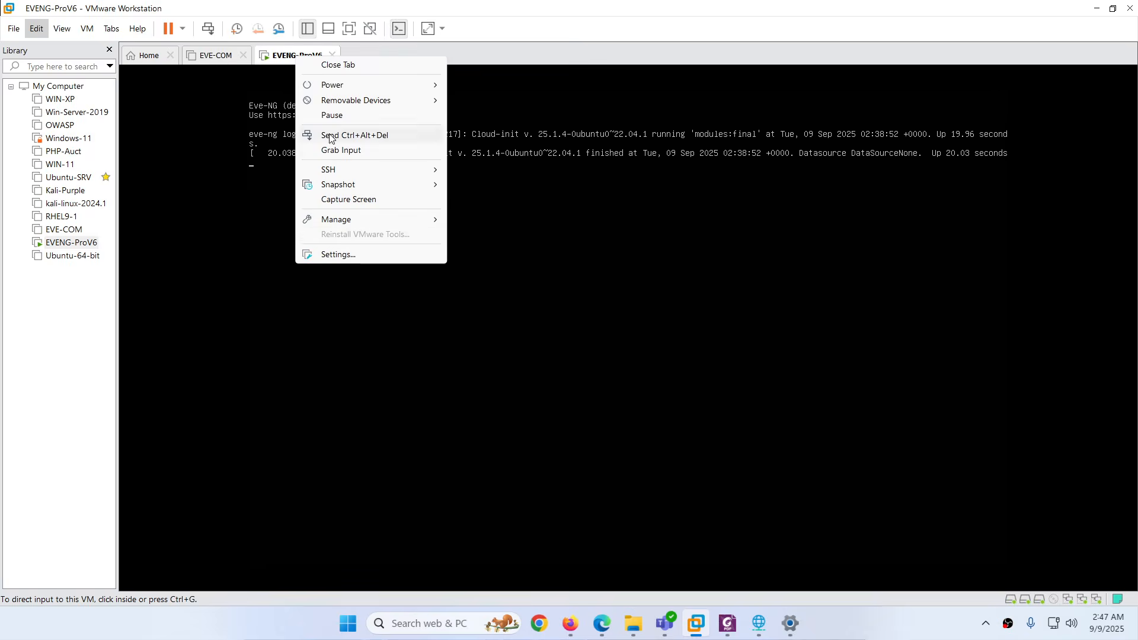
pyautogui.click(365, 254)
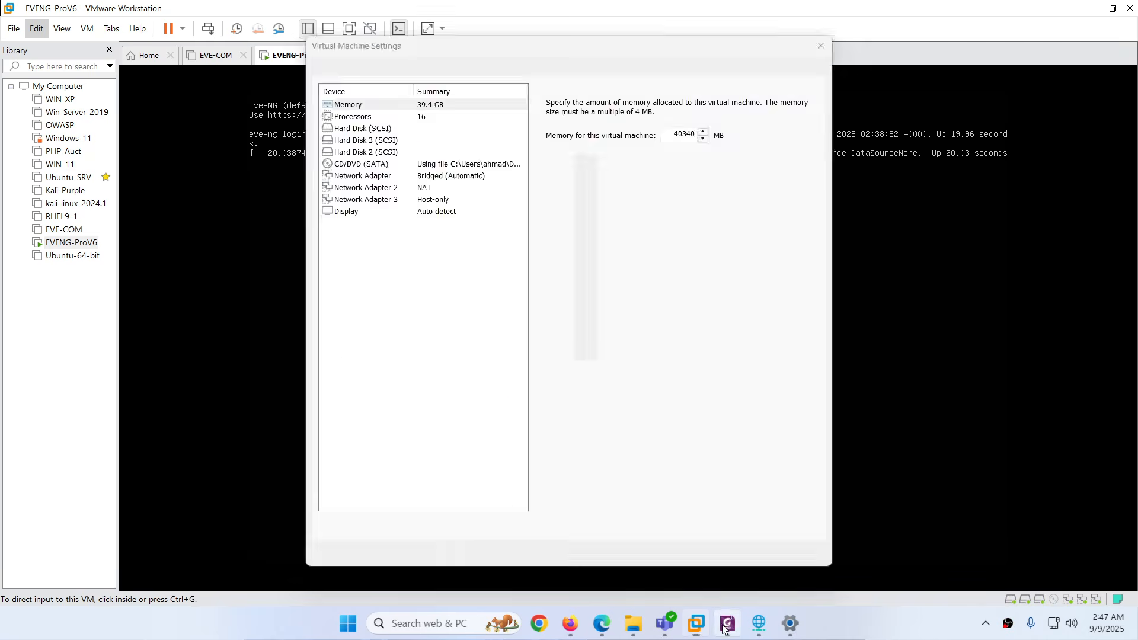
pyautogui.click(727, 624)
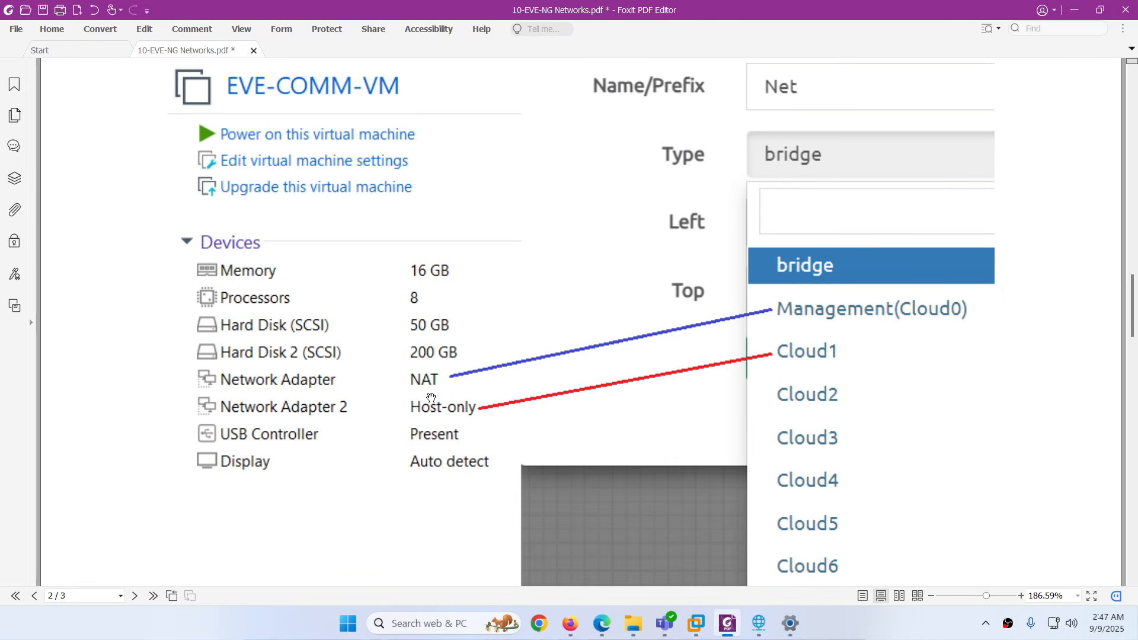
# Check the VMnet8 NAT and host-only VMnet1 (192.168.159.0) subnets, then close the network editor and Settings unchanged
pyautogui.click(726, 618)
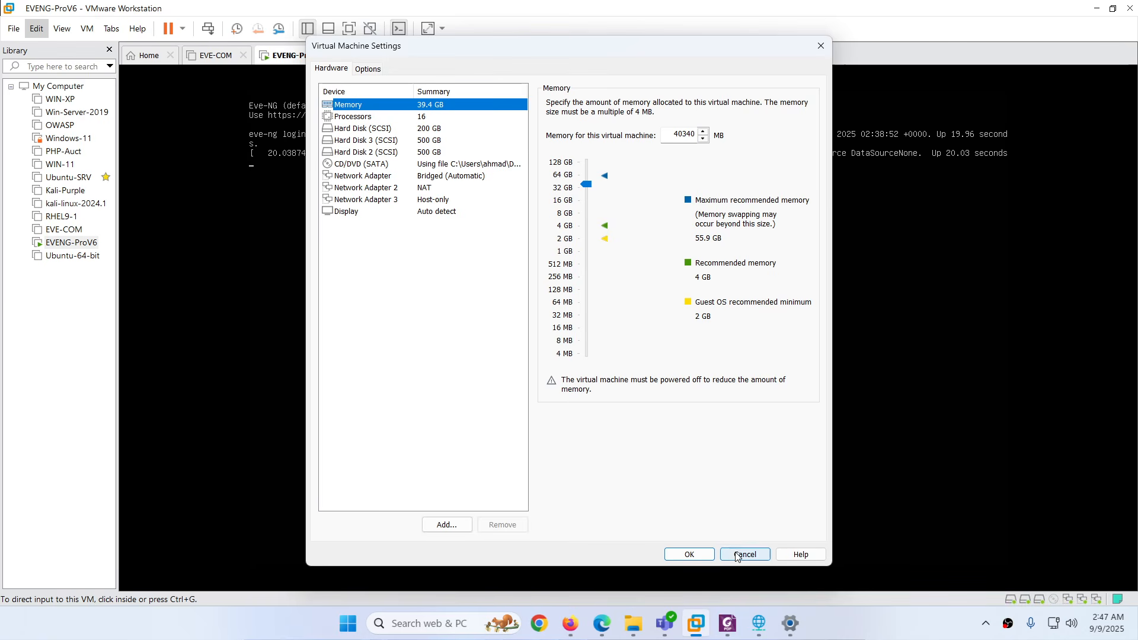
pyautogui.click(790, 623)
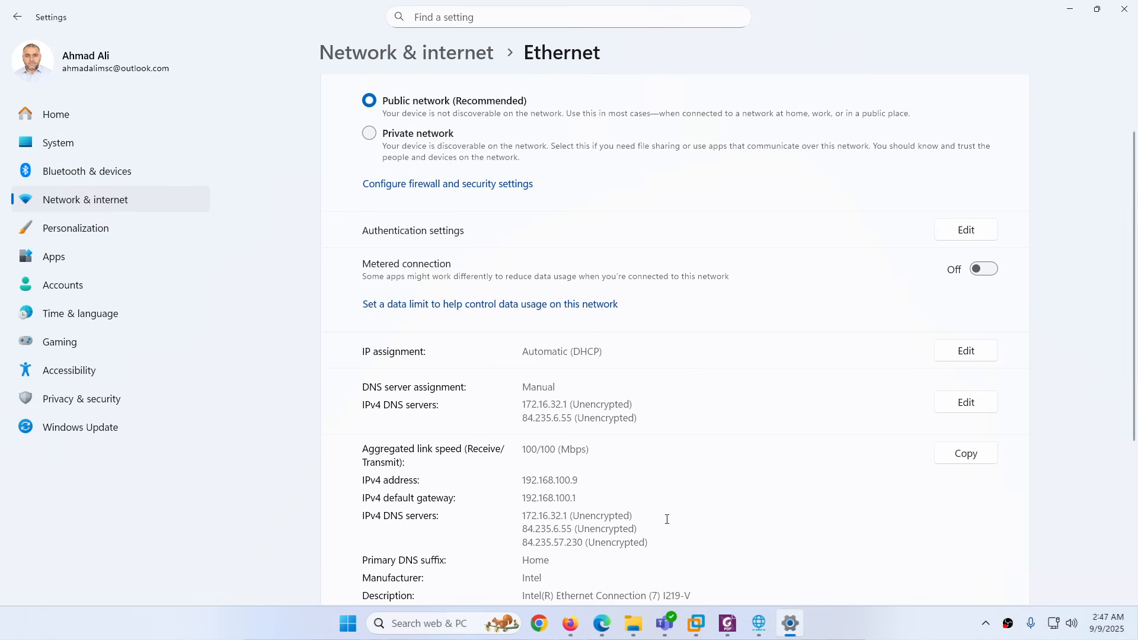
pyautogui.click(759, 623)
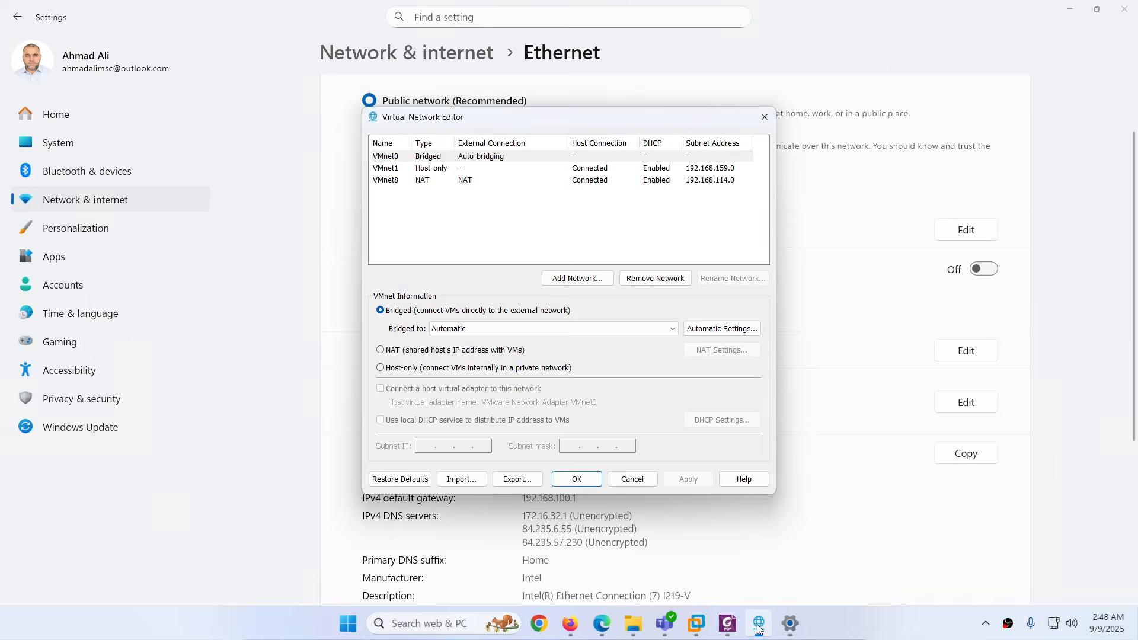
pyautogui.click(418, 181)
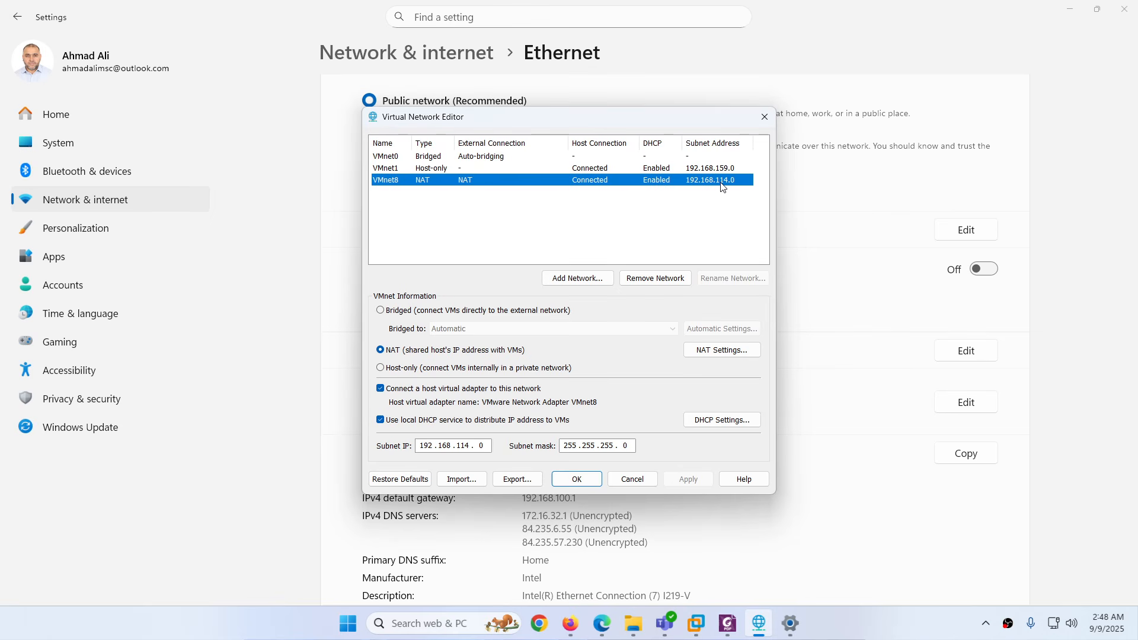
pyautogui.click(425, 171)
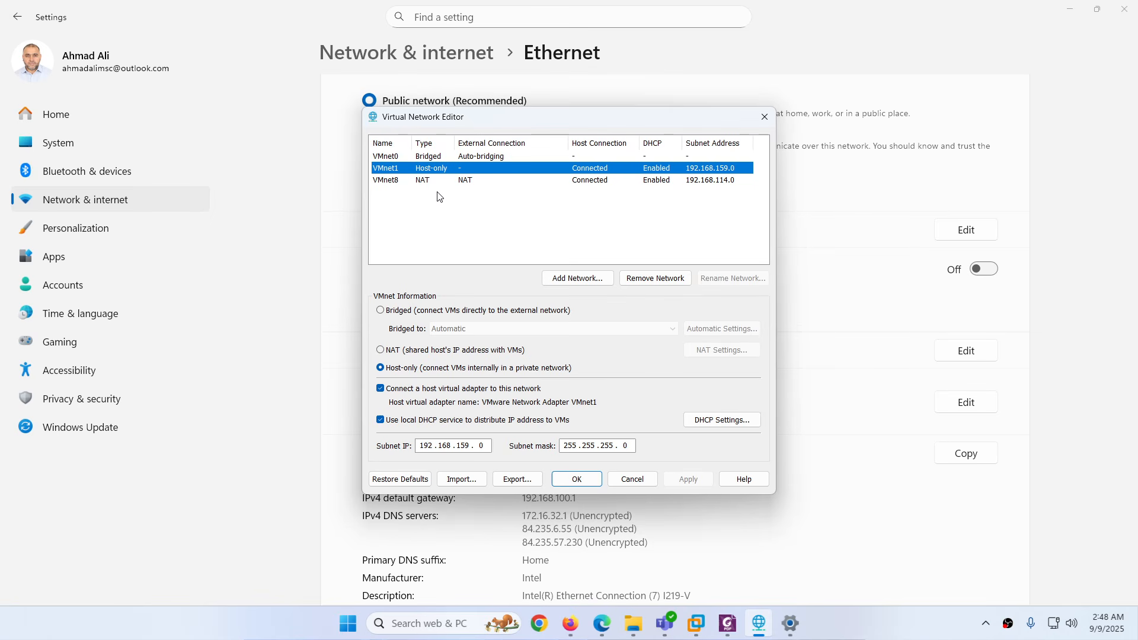
pyautogui.click(632, 480)
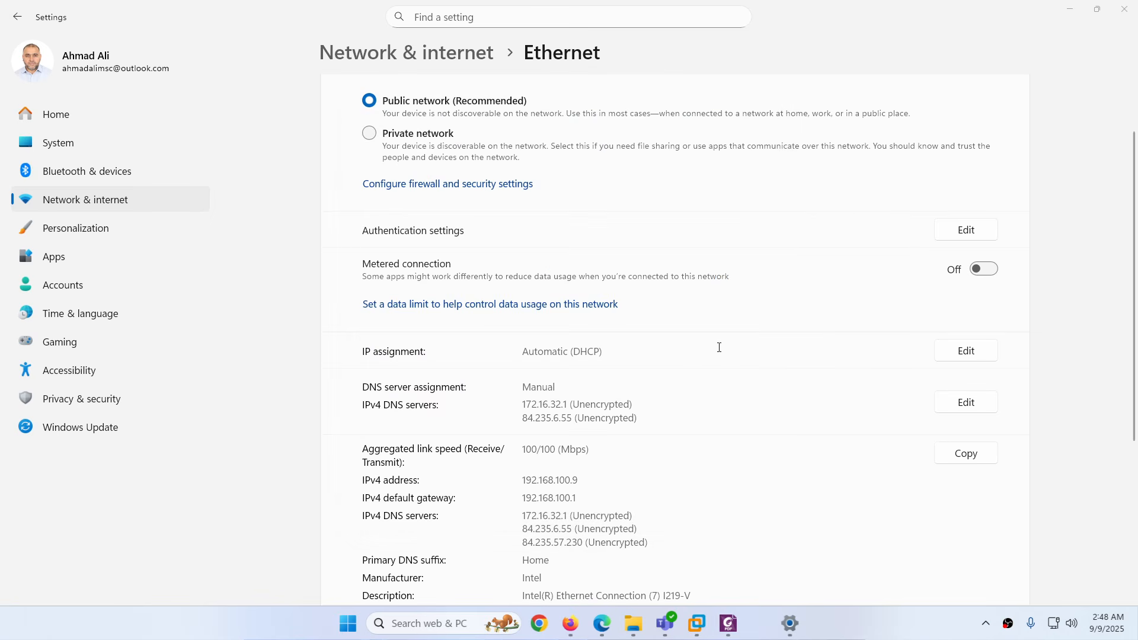
pyautogui.click(1117, 16)
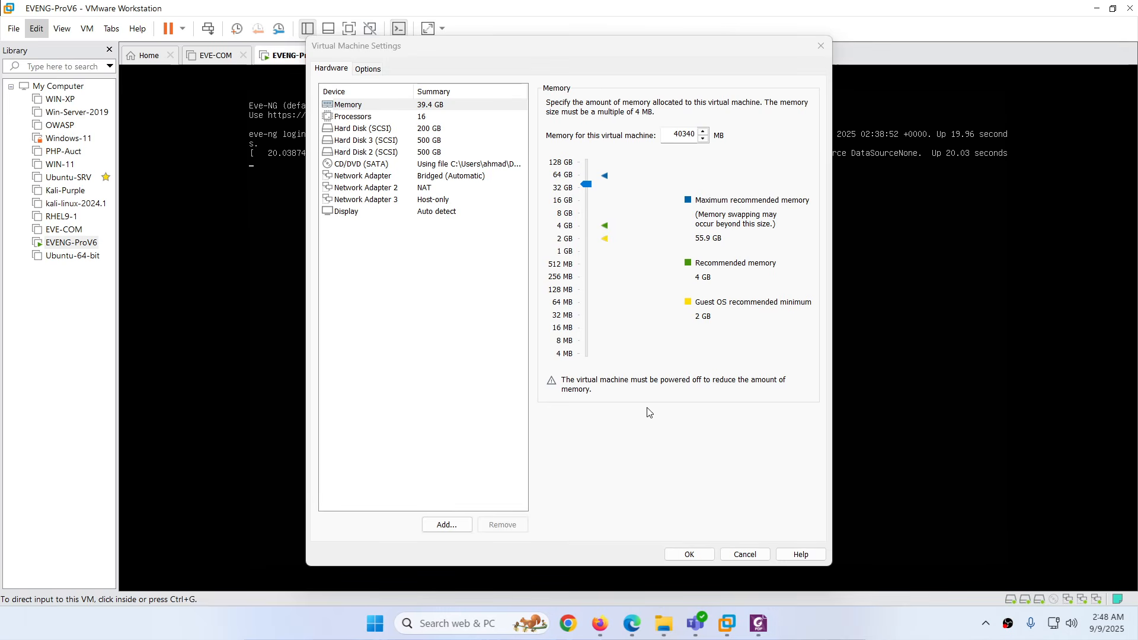
# Review the EVE-NG VM's bridged first adapter and NAT second adapter, then close its settings unchanged
pyautogui.click(423, 178)
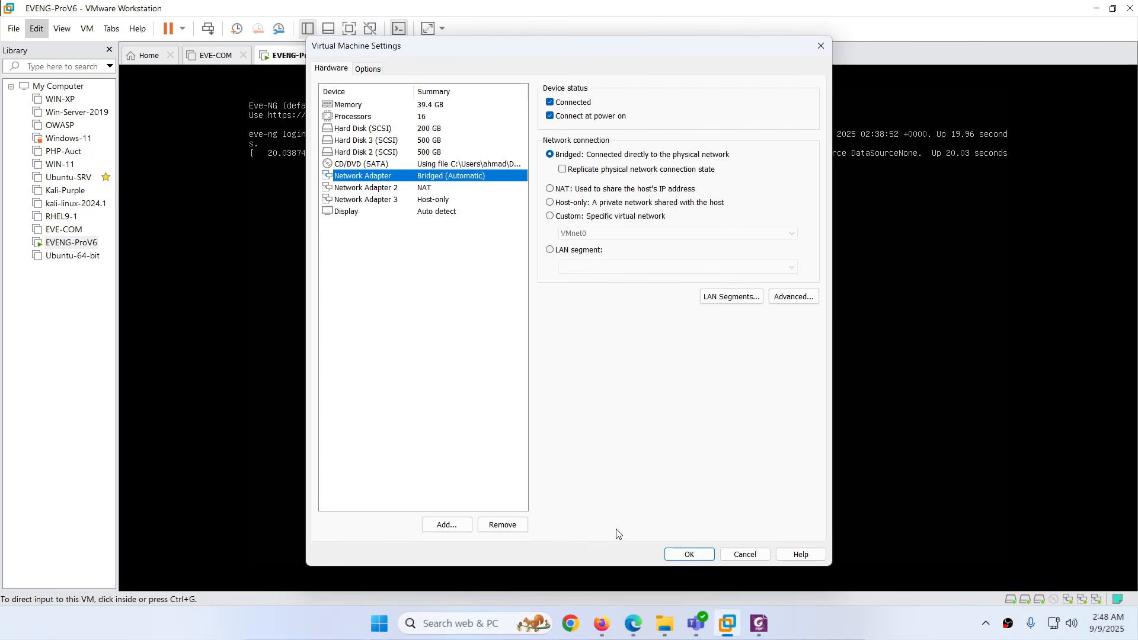
pyautogui.click(633, 628)
pyautogui.click(633, 628)
pyautogui.click(389, 191)
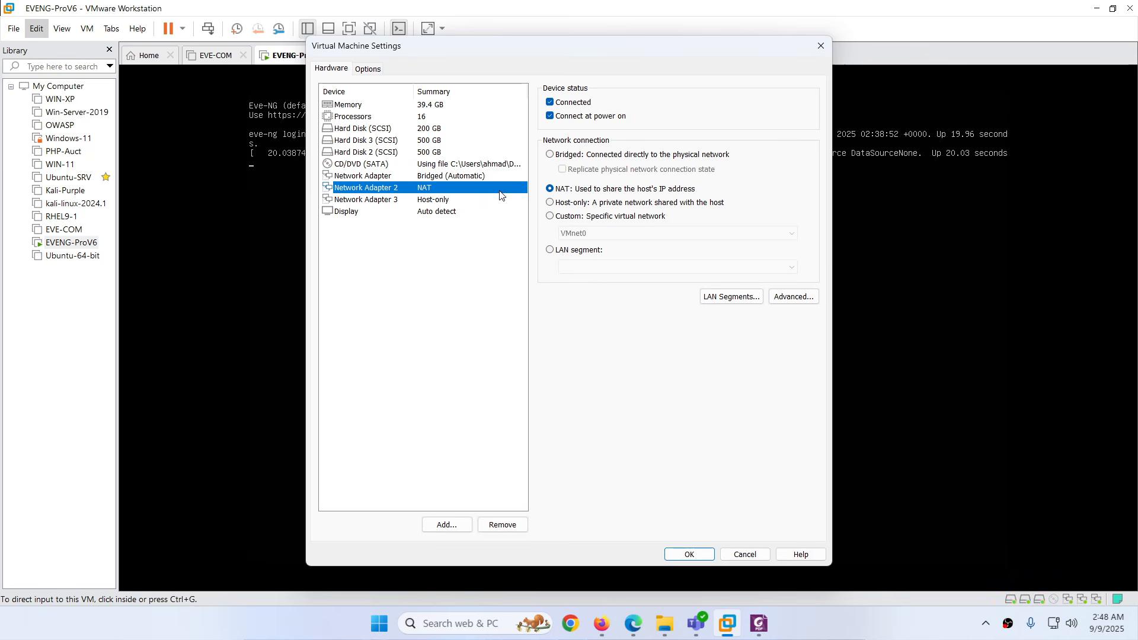
pyautogui.click(632, 620)
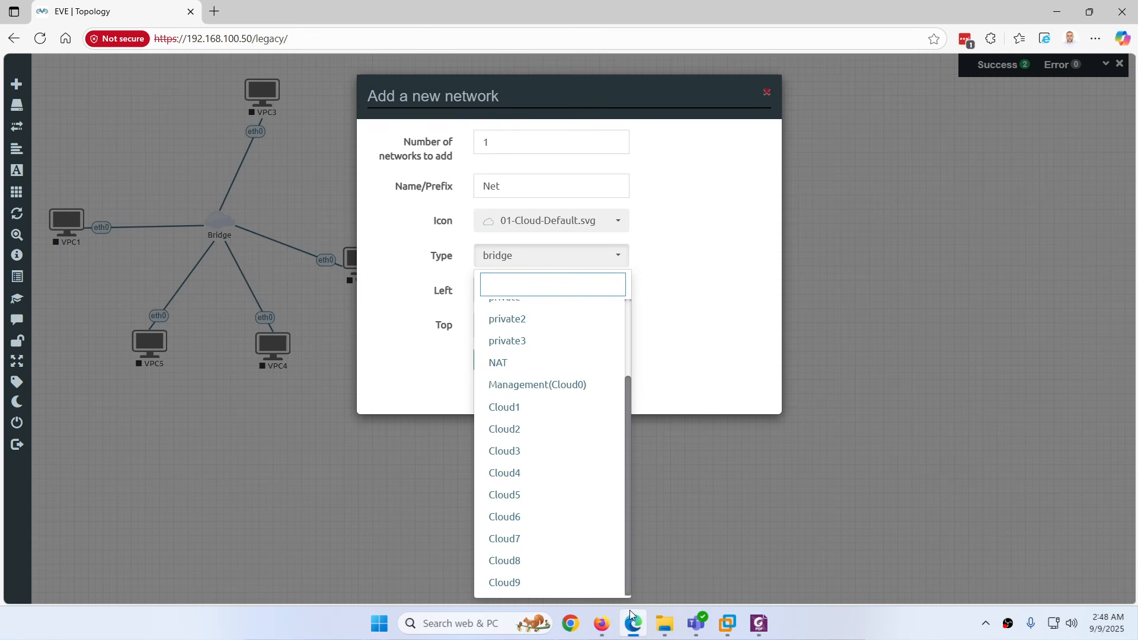
pyautogui.click(727, 623)
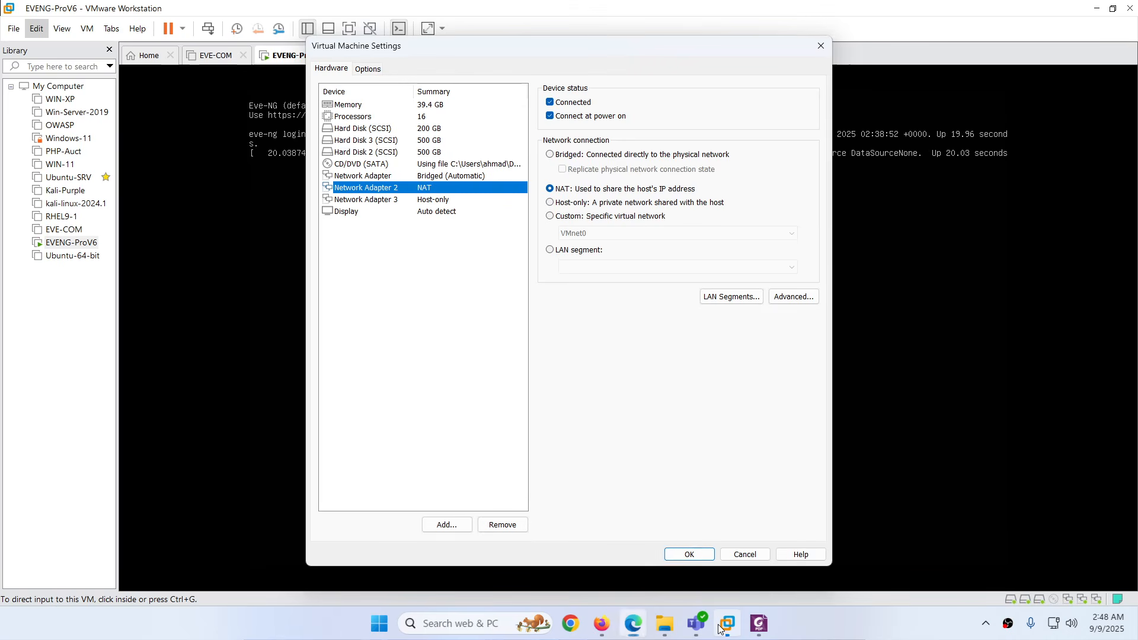
pyautogui.click(744, 554)
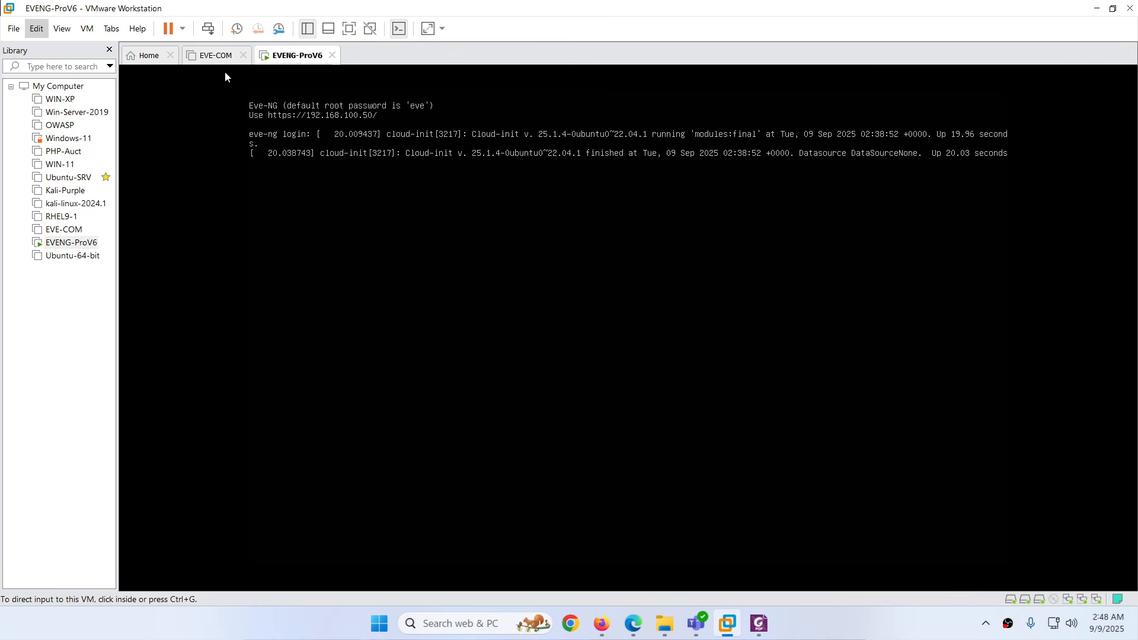
# Open the Virtual Network Editor, then go back to EVE-NG and dismiss the leftover add-network form
pyautogui.click(30, 32)
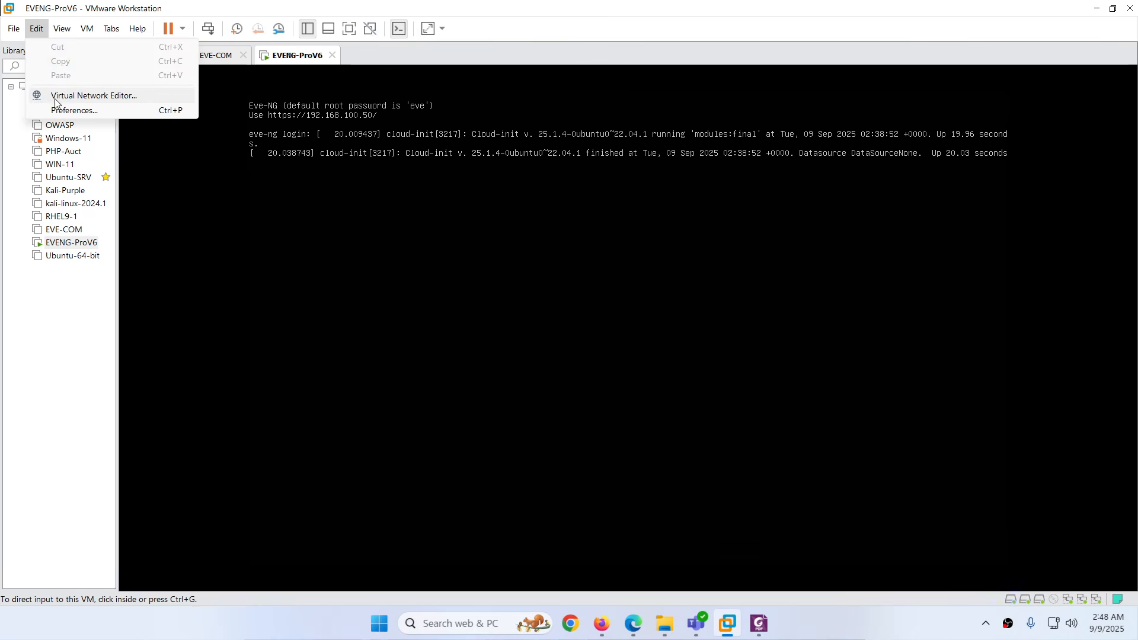
pyautogui.click(54, 95)
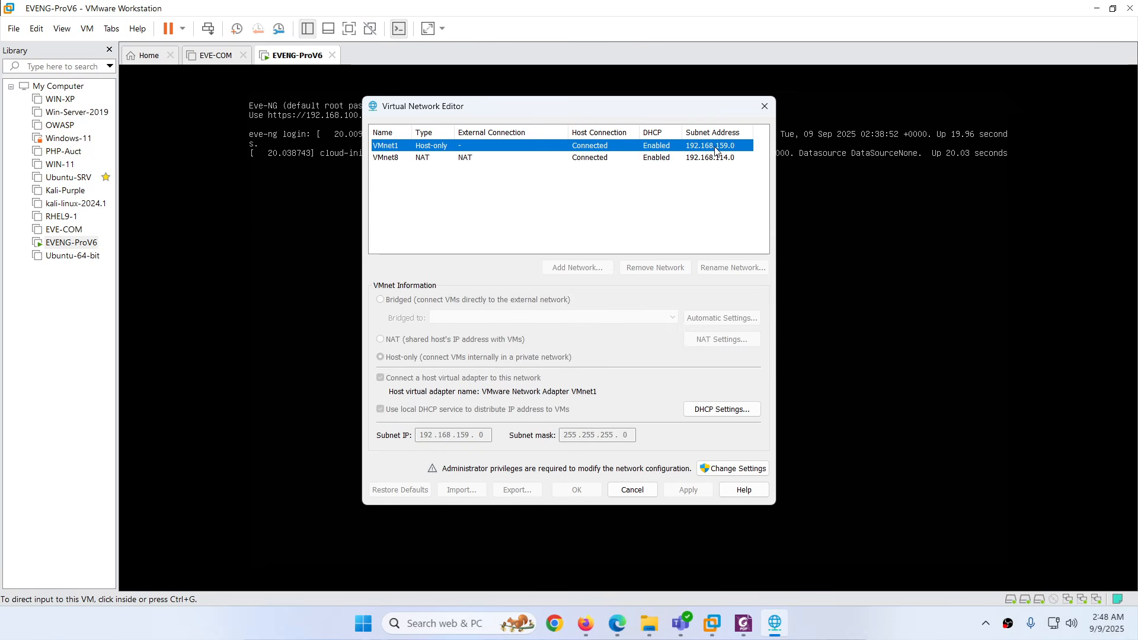
pyautogui.click(617, 623)
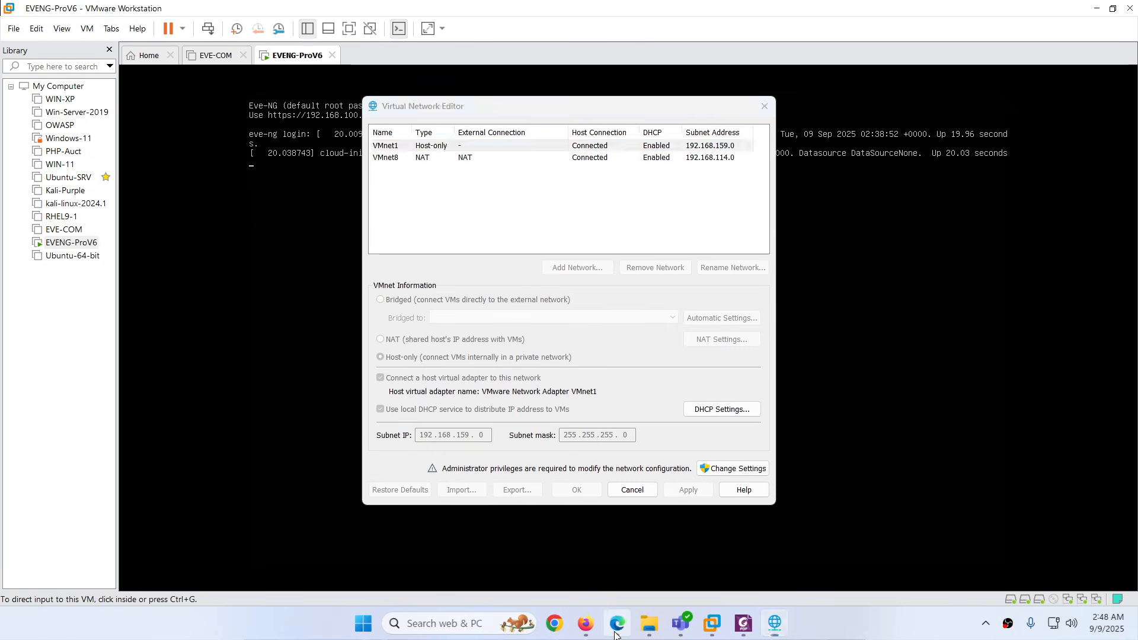
pyautogui.click(389, 460)
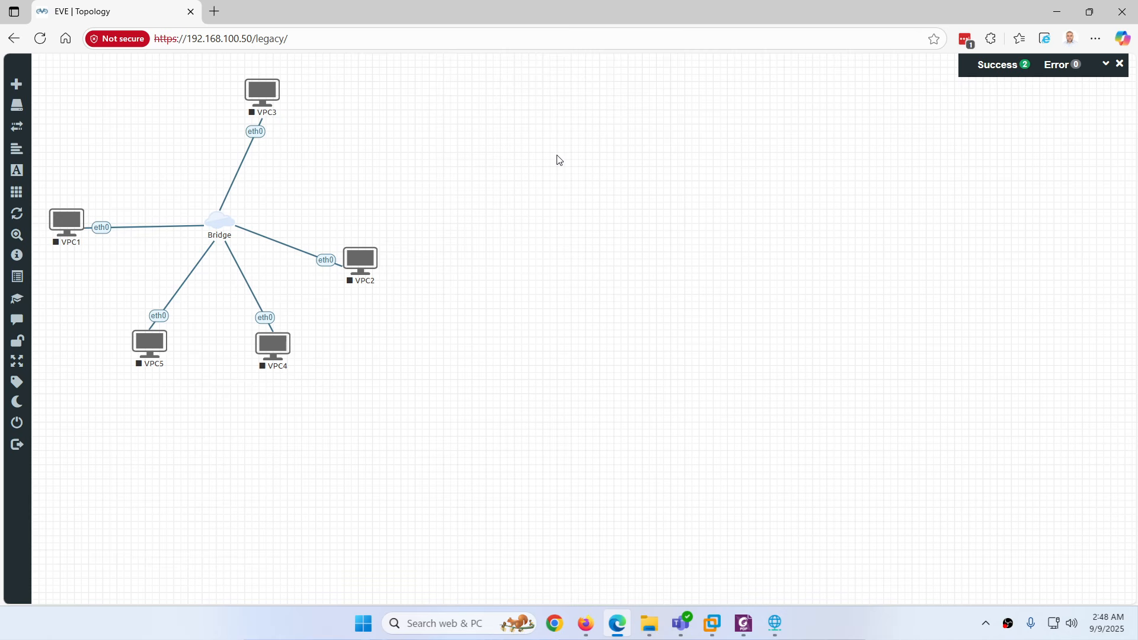
# Create a Management(Cloud0) network with Name/Prefix mgm-cloud0 beside the Bridge star on the canvas
pyautogui.rightClick(558, 160)
pyautogui.click(599, 200)
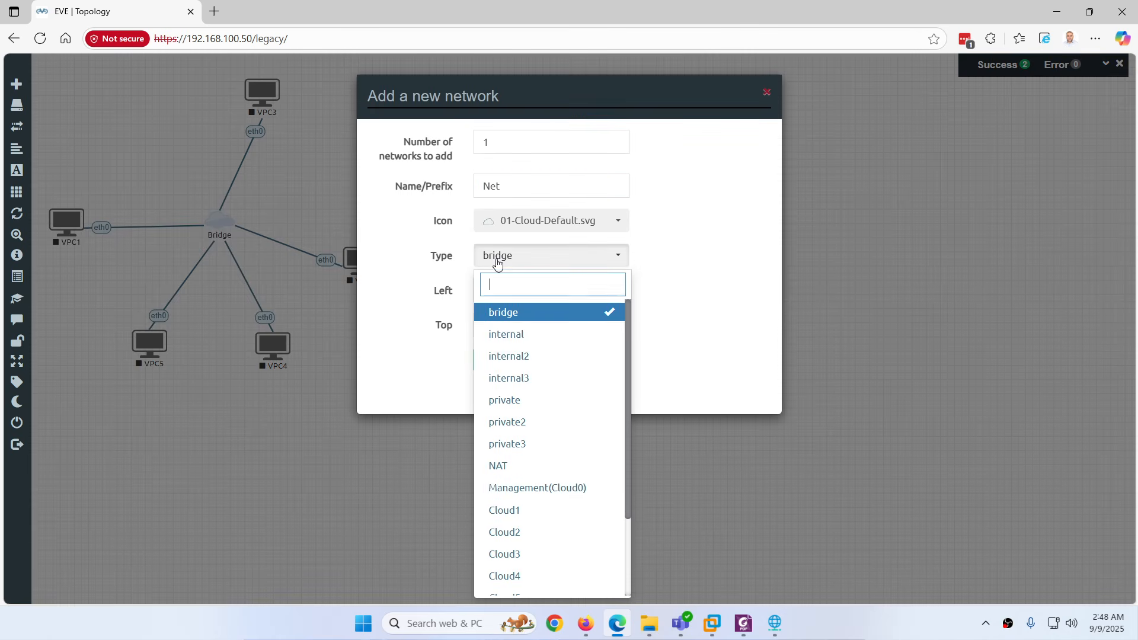
pyautogui.click(521, 487)
pyautogui.click(424, 186)
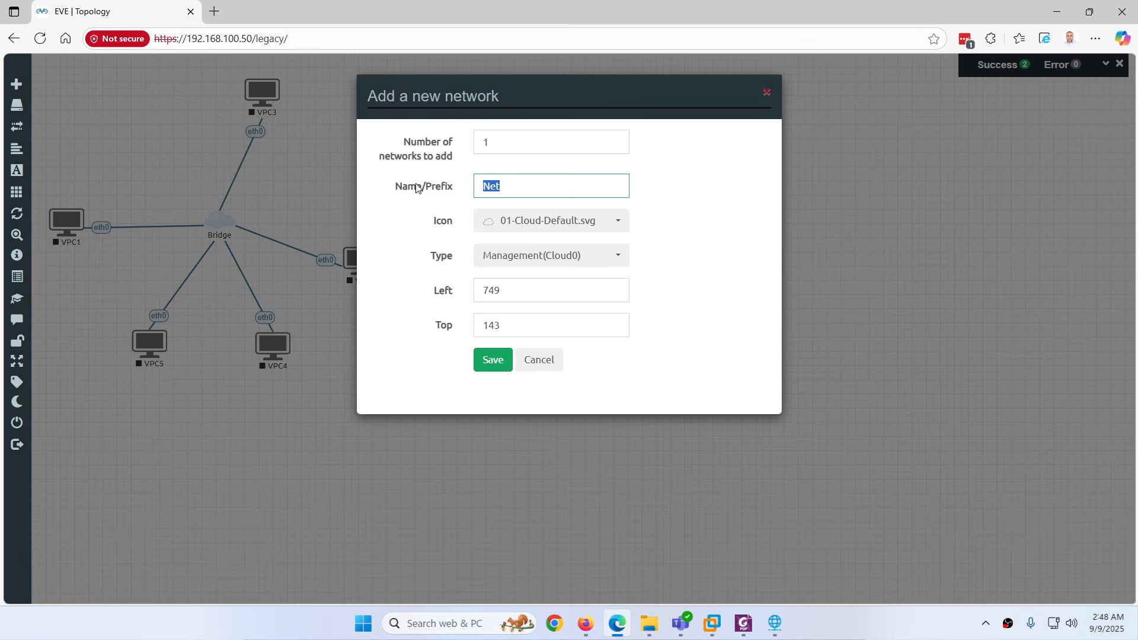
pyautogui.write('man')
pyautogui.press('BackSpace')
pyautogui.press('BackSpace')
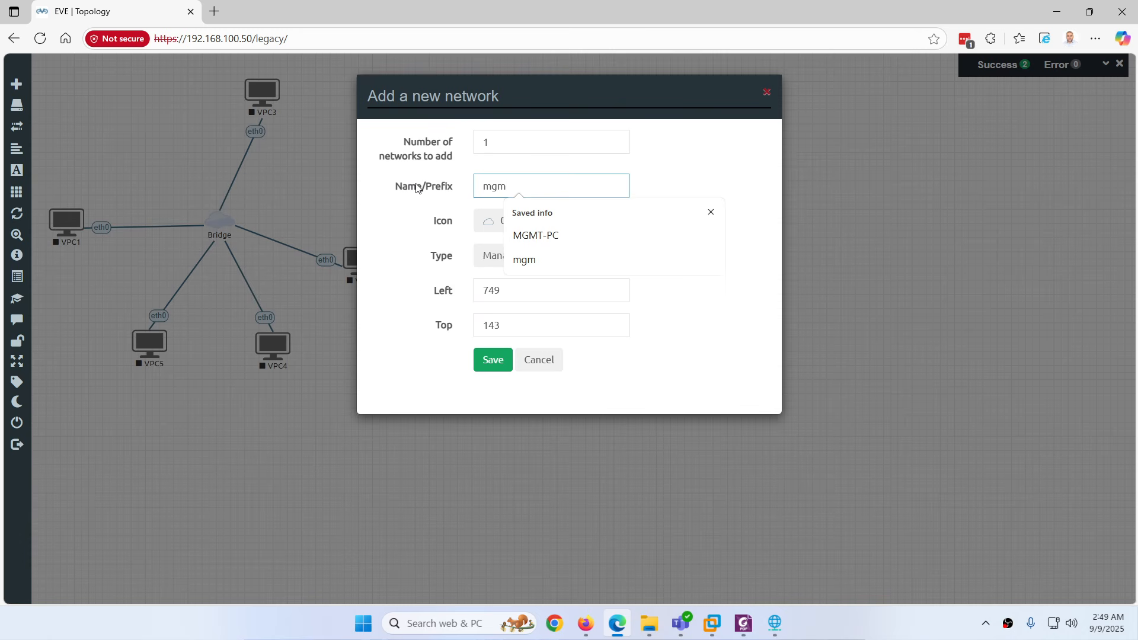
pyautogui.write('gm-cloud0')
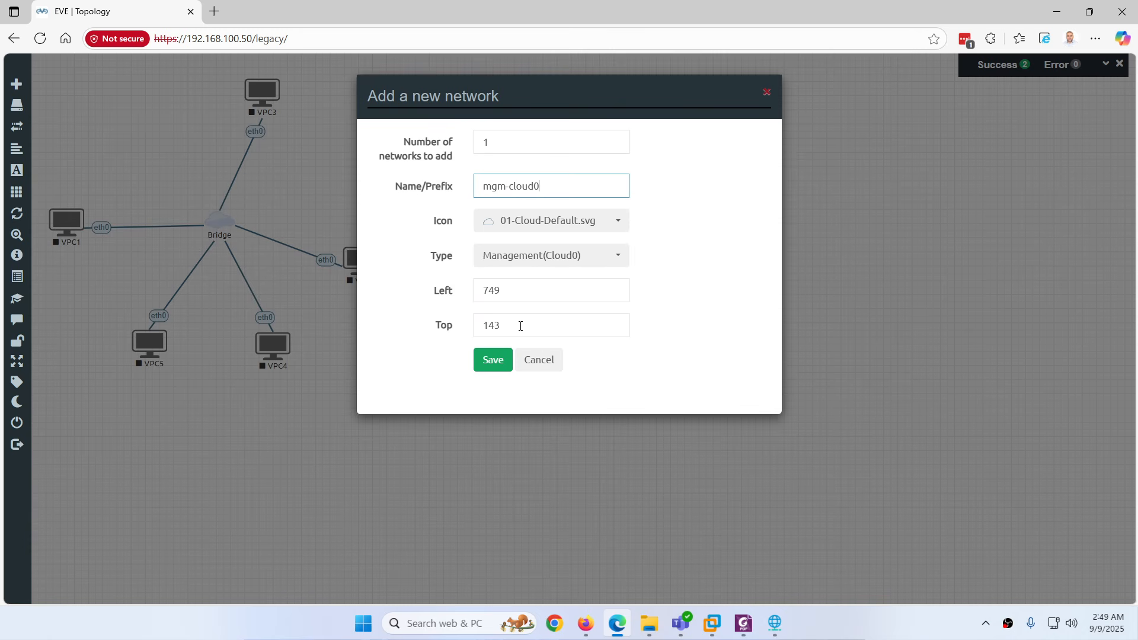
pyautogui.click(484, 366)
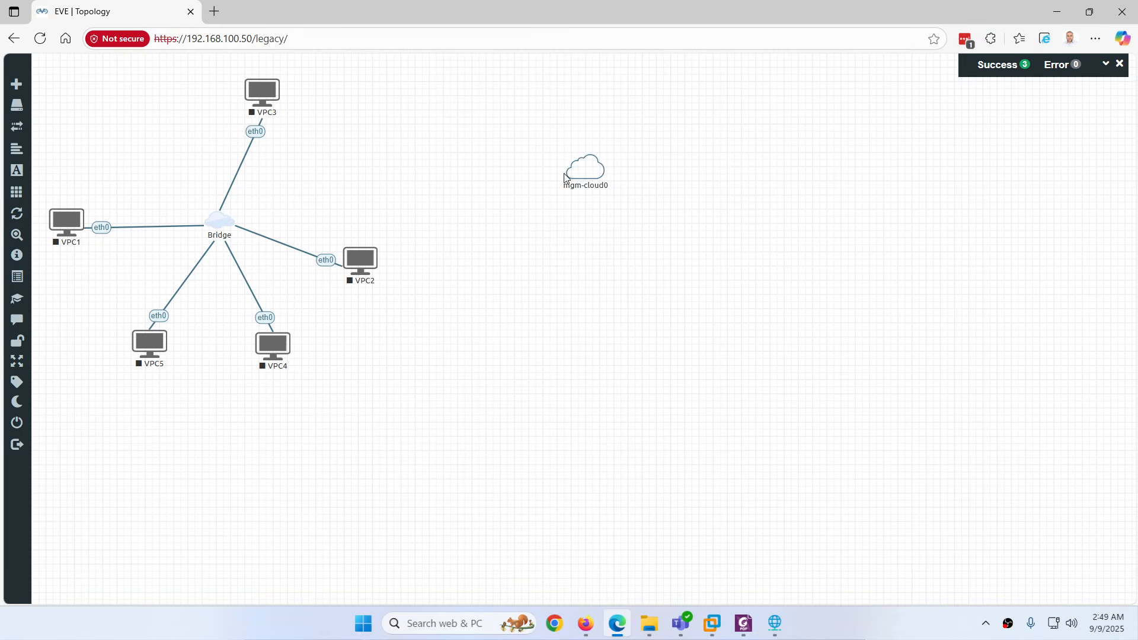
# Create a Cloud1 network with Name/Prefix cloud1 and position it just under mgm-cloud0
pyautogui.rightClick(536, 309)
pyautogui.click(569, 348)
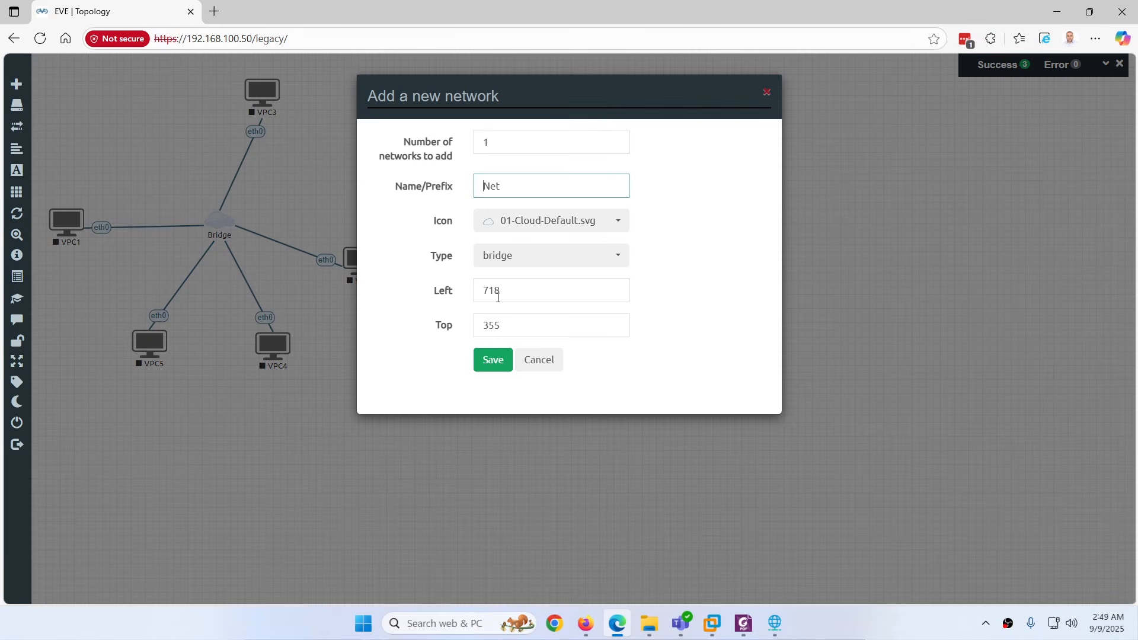
pyautogui.click(501, 259)
pyautogui.click(509, 509)
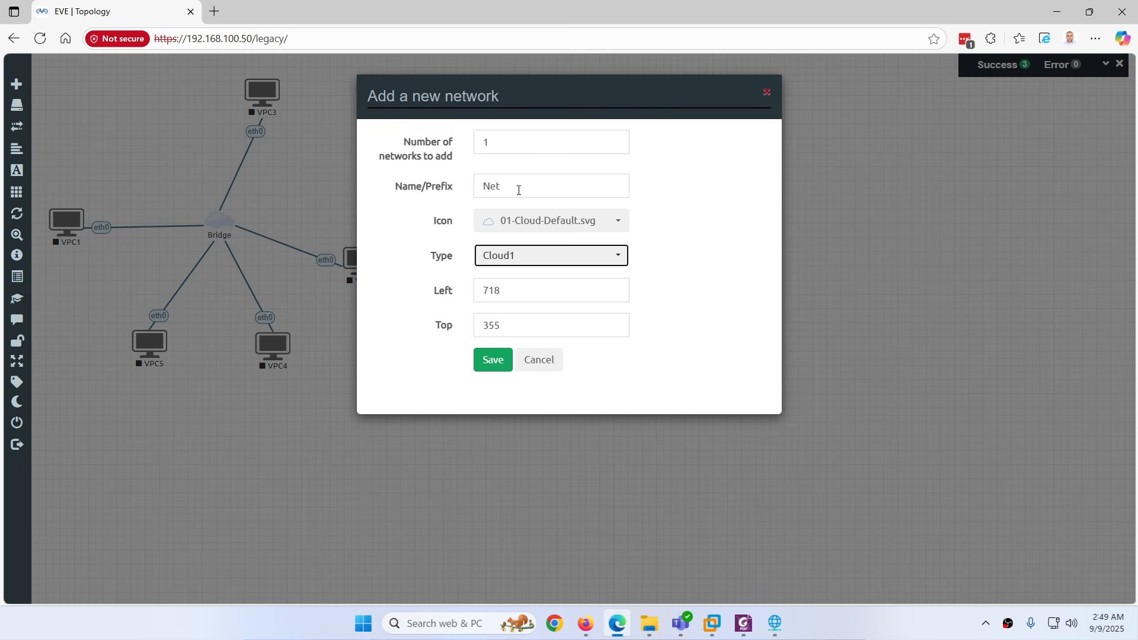
pyautogui.moveTo(519, 189); pyautogui.dragTo(458, 188)
pyautogui.write('cloud')
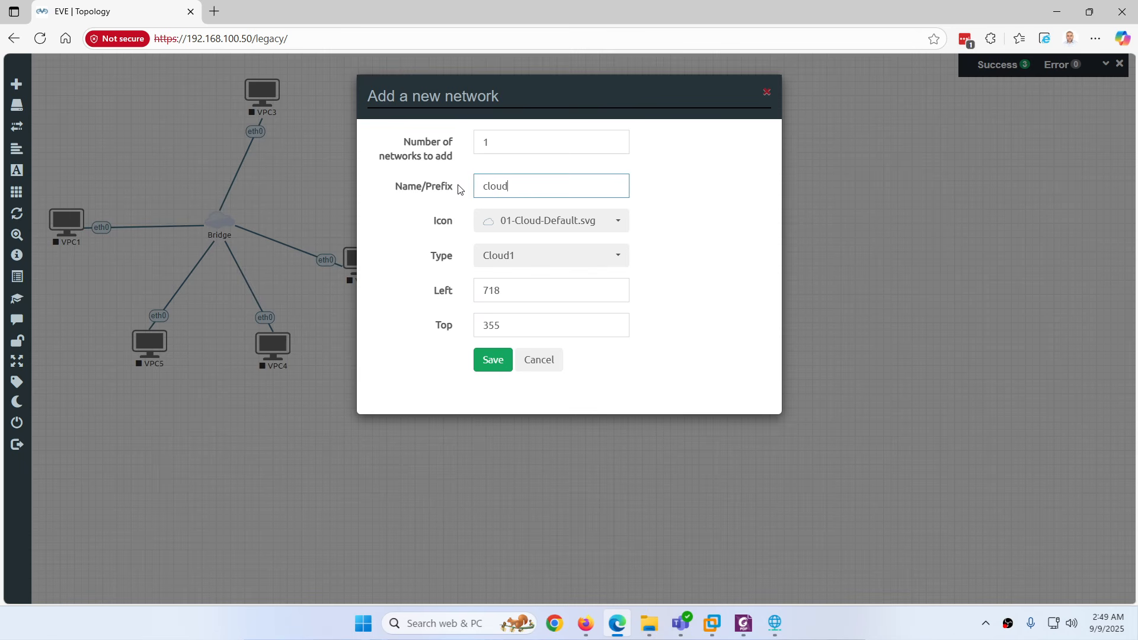
pyautogui.write('1')
pyautogui.click(495, 362)
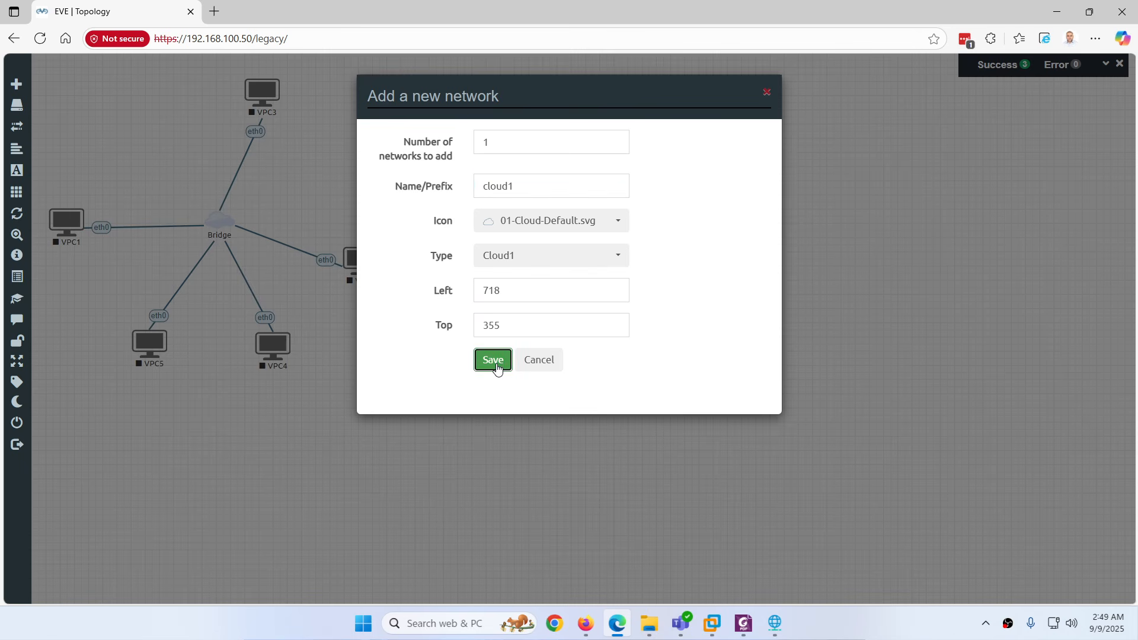
pyautogui.moveTo(572, 315); pyautogui.dragTo(559, 291)
# Create a Cloud2 network named cloud2 and align cloud1 and cloud2 in a column under mgm-cloud0
pyautogui.rightClick(541, 367)
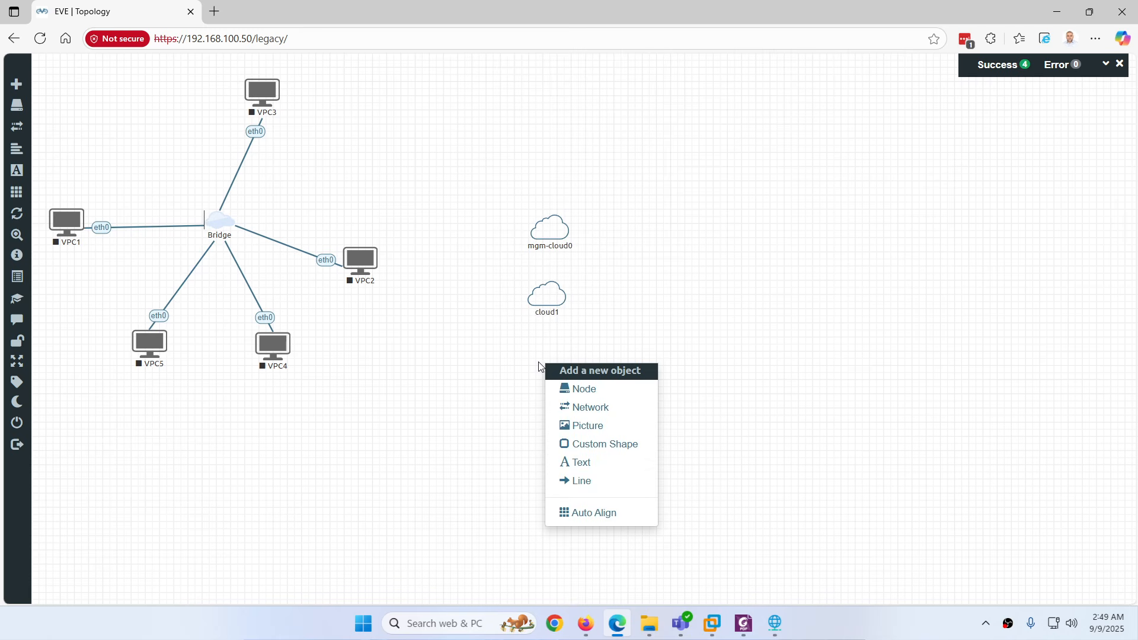
pyautogui.click(584, 407)
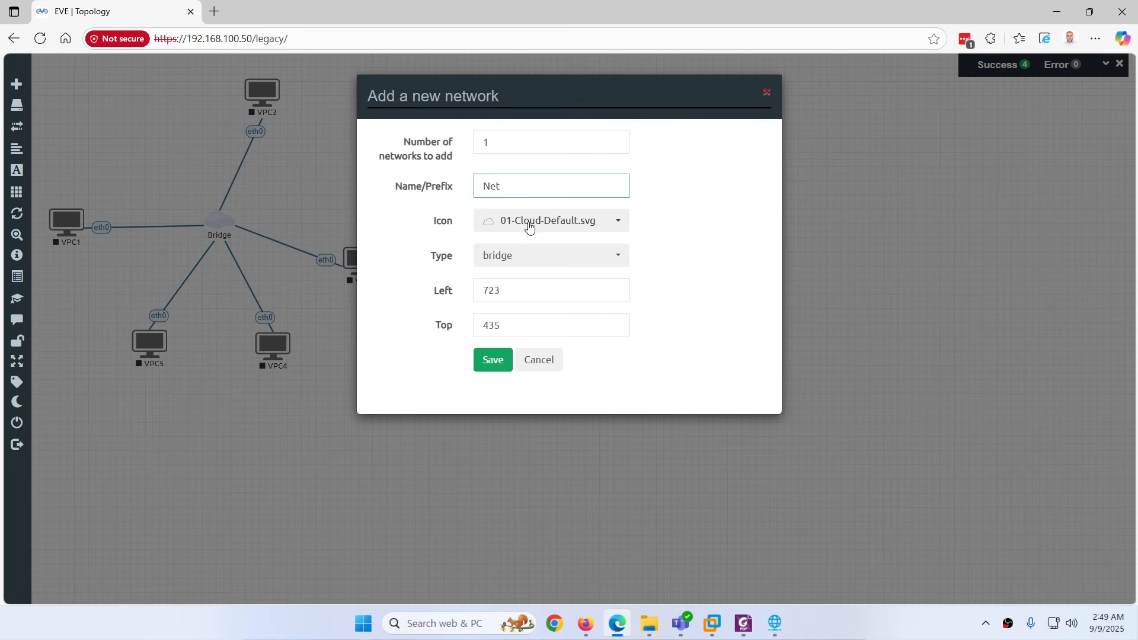
pyautogui.click(507, 256)
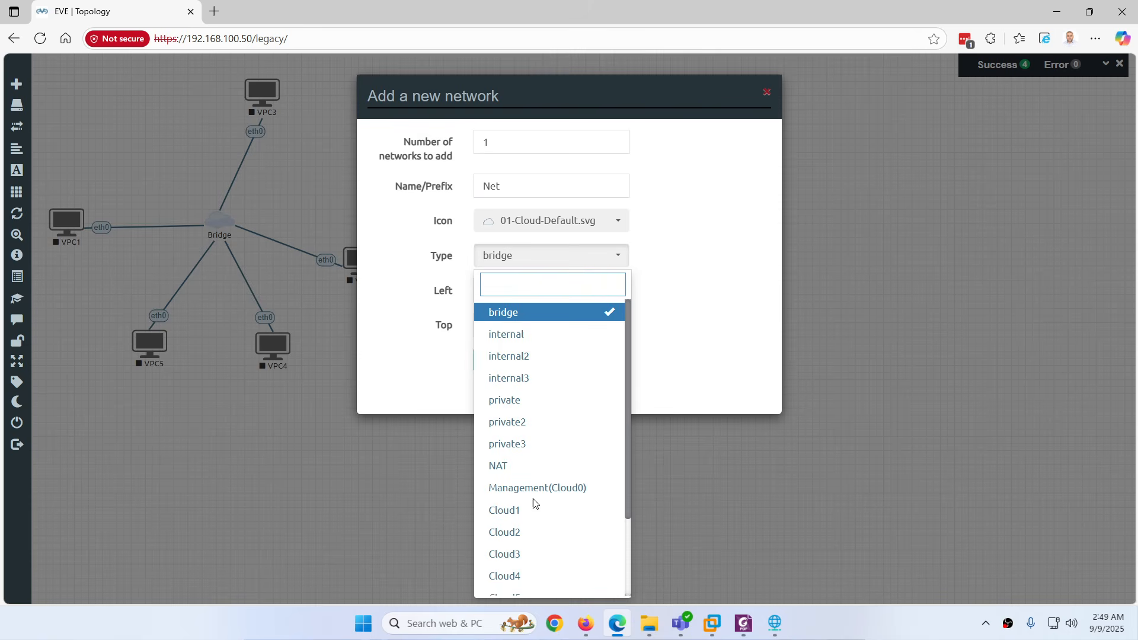
pyautogui.click(521, 532)
pyautogui.moveTo(515, 191); pyautogui.dragTo(464, 190)
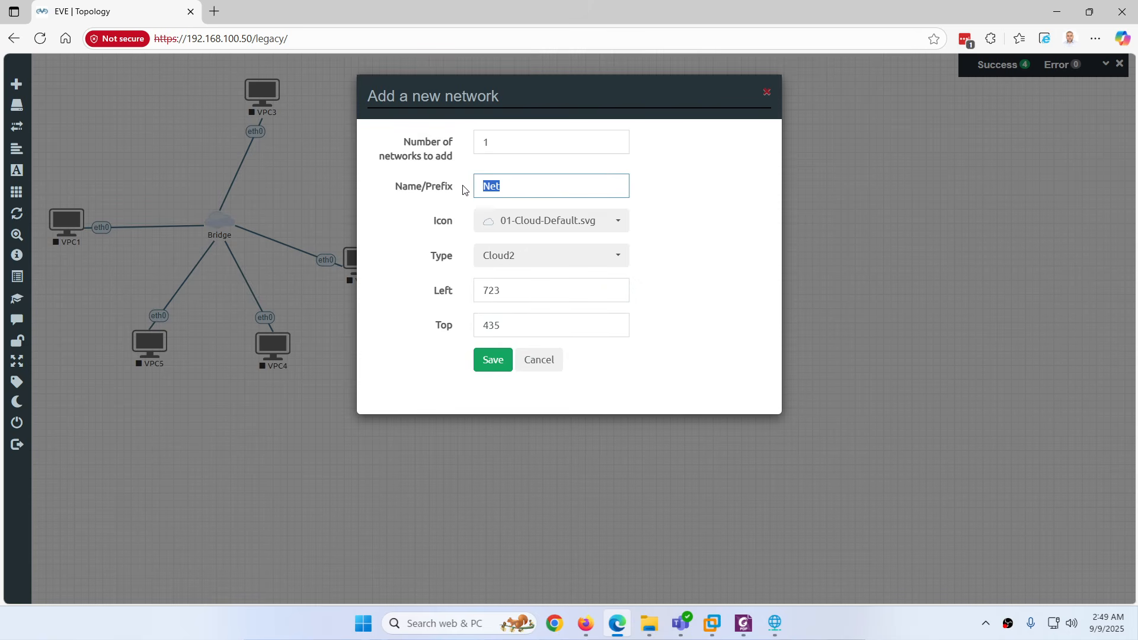
pyautogui.write('cloud')
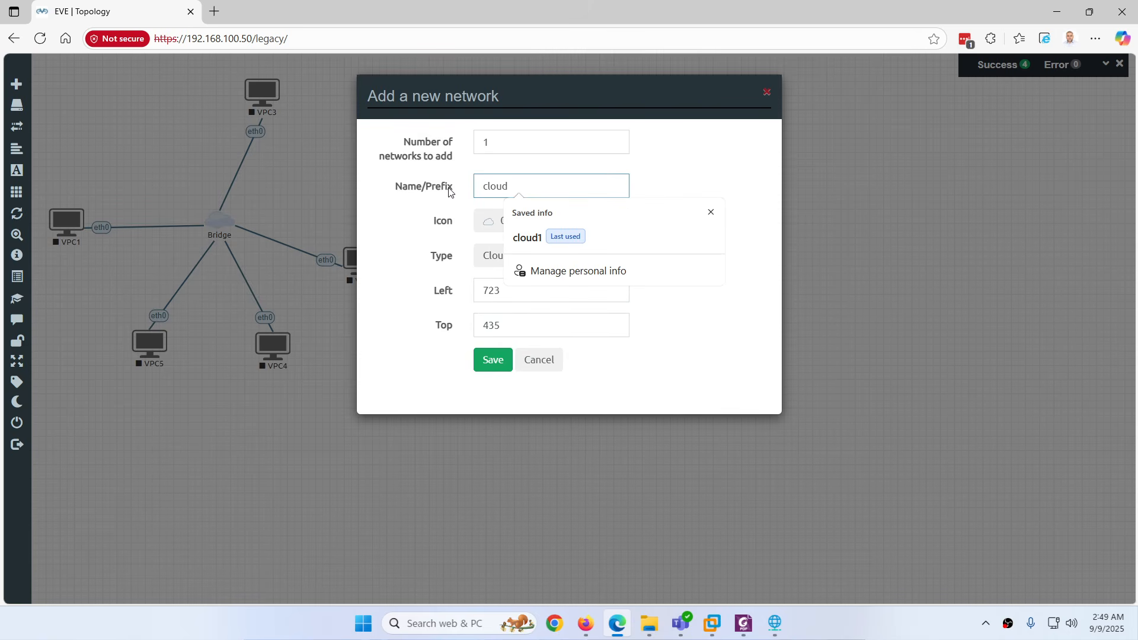
pyautogui.write('2')
pyautogui.click(491, 366)
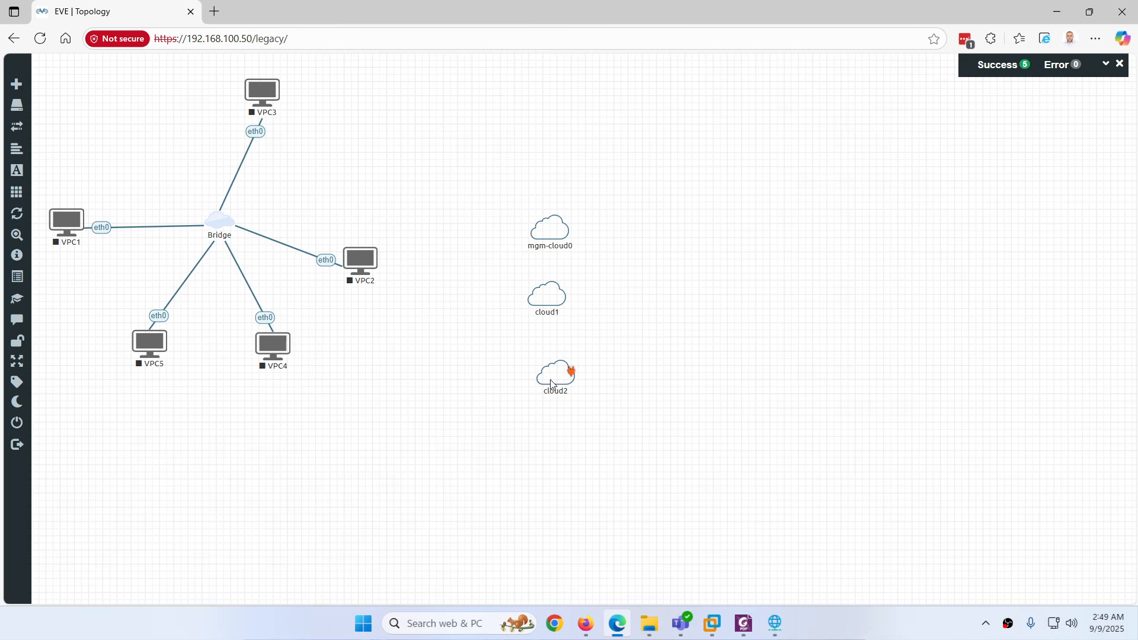
pyautogui.moveTo(551, 380); pyautogui.dragTo(548, 377)
pyautogui.moveTo(548, 296); pyautogui.dragTo(552, 295)
pyautogui.click(712, 624)
pyautogui.click(715, 626)
# Add three Virtual PC (VPCS) nodes to the topology
pyautogui.rightClick(701, 238)
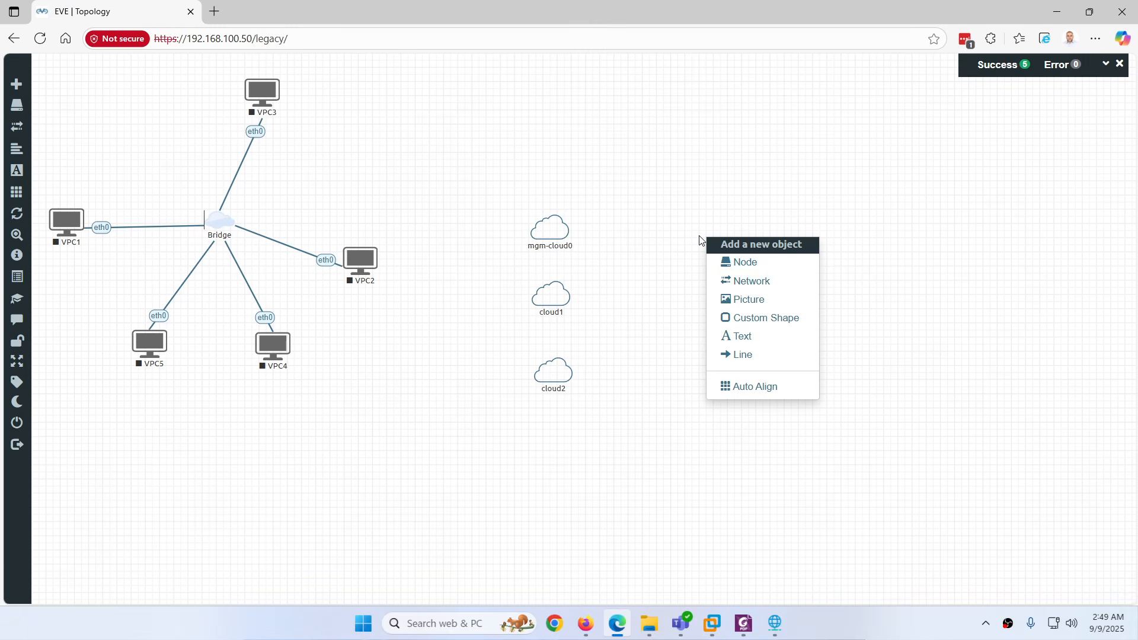
pyautogui.click(757, 264)
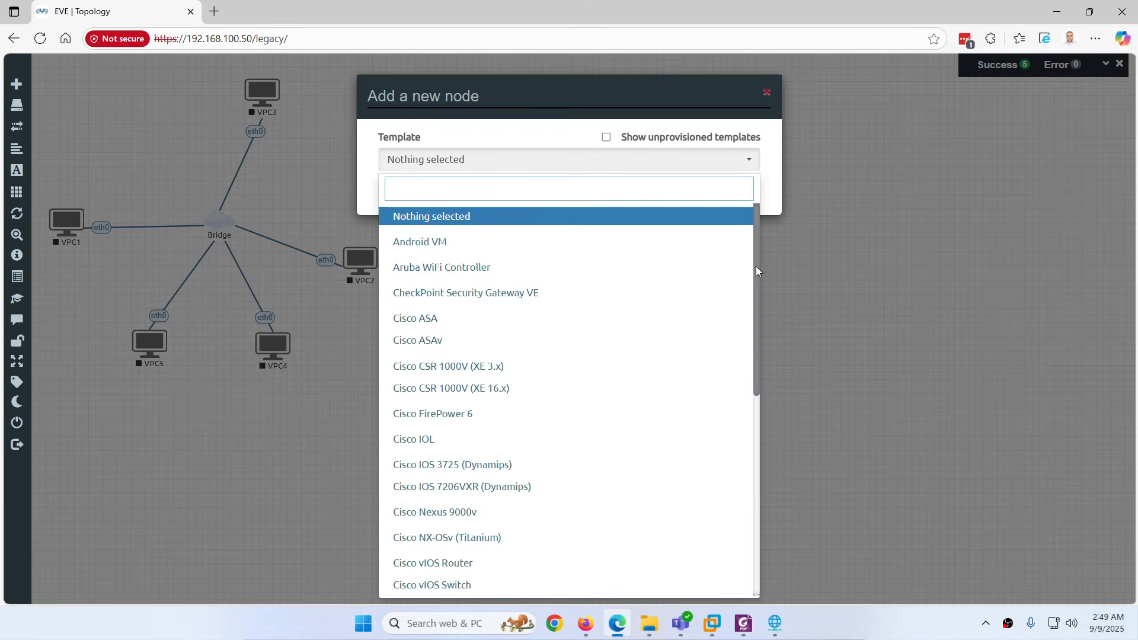
pyautogui.write('vp')
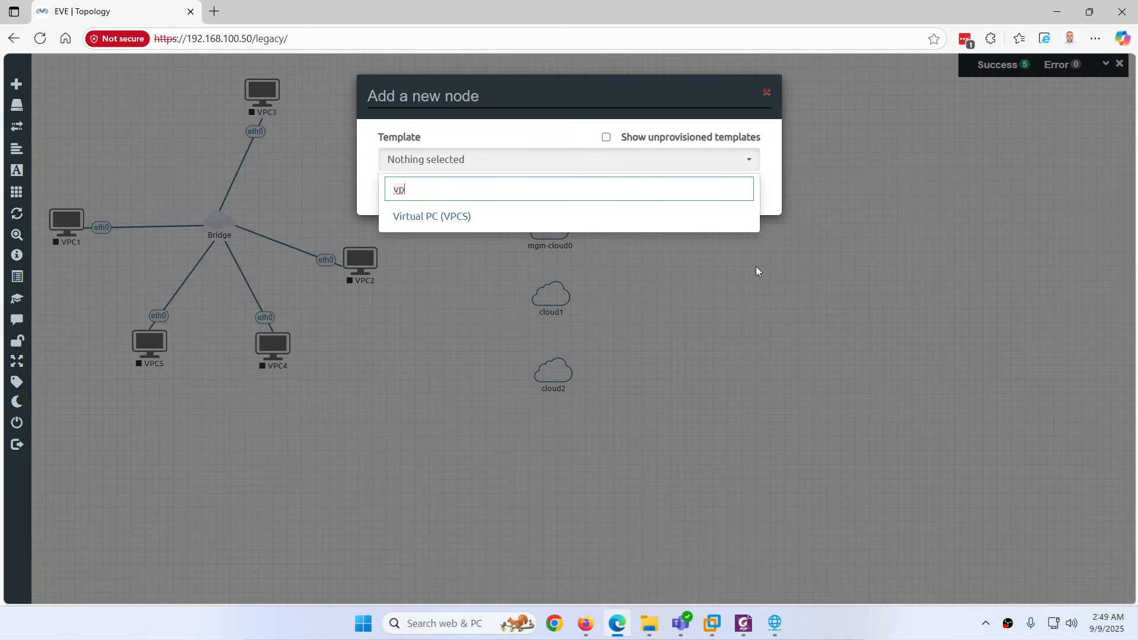
pyautogui.click(454, 217)
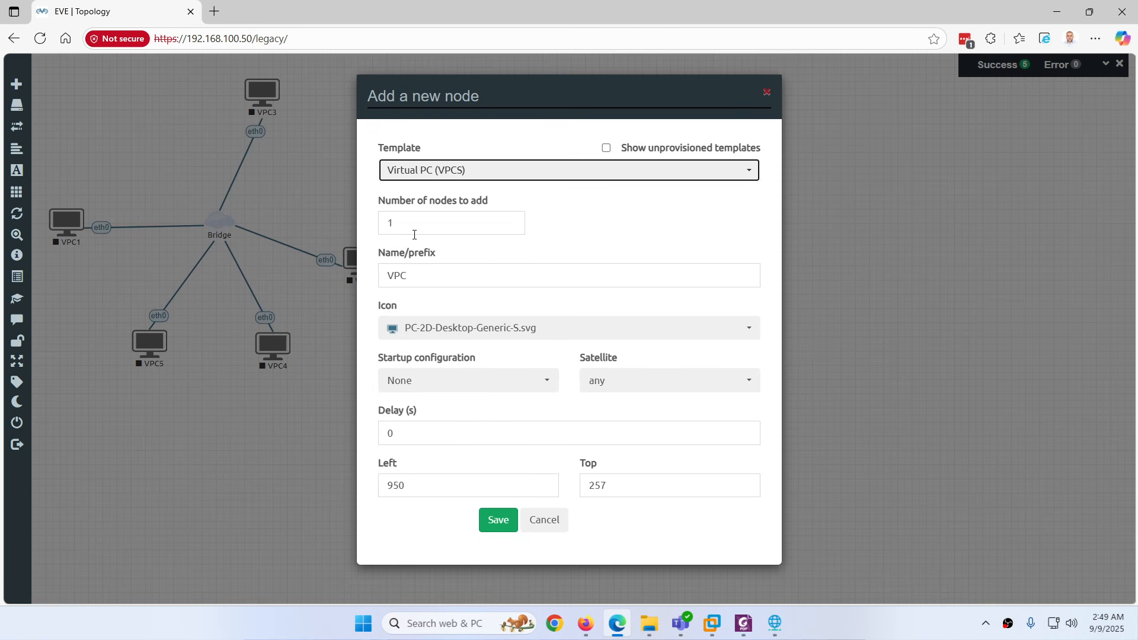
pyautogui.doubleClick(383, 229)
pyautogui.write('3')
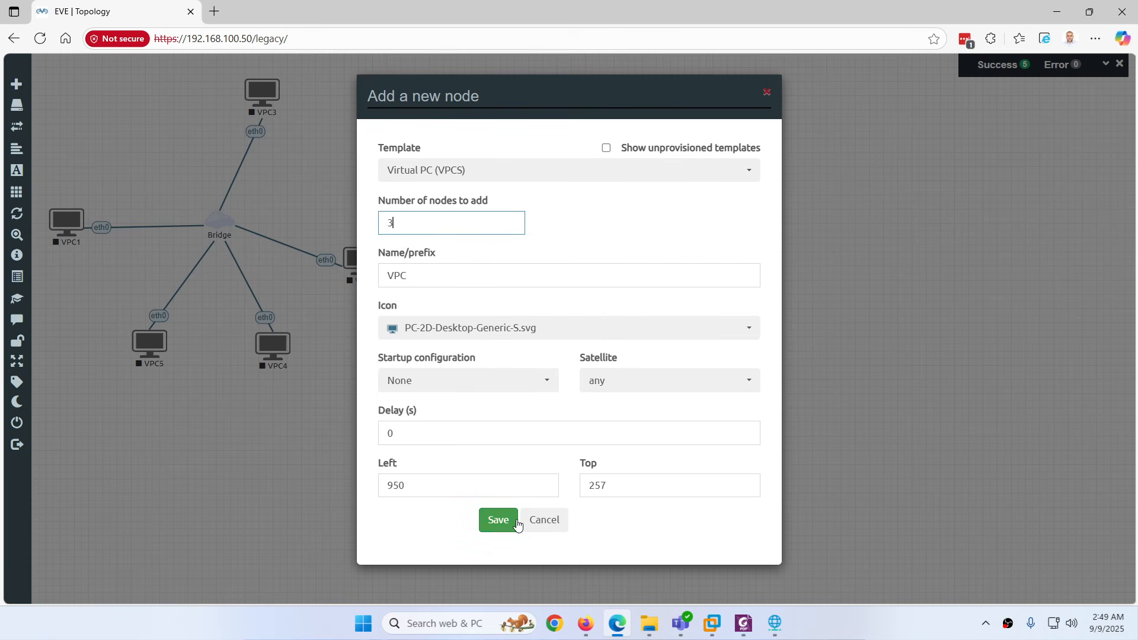
pyautogui.click(498, 519)
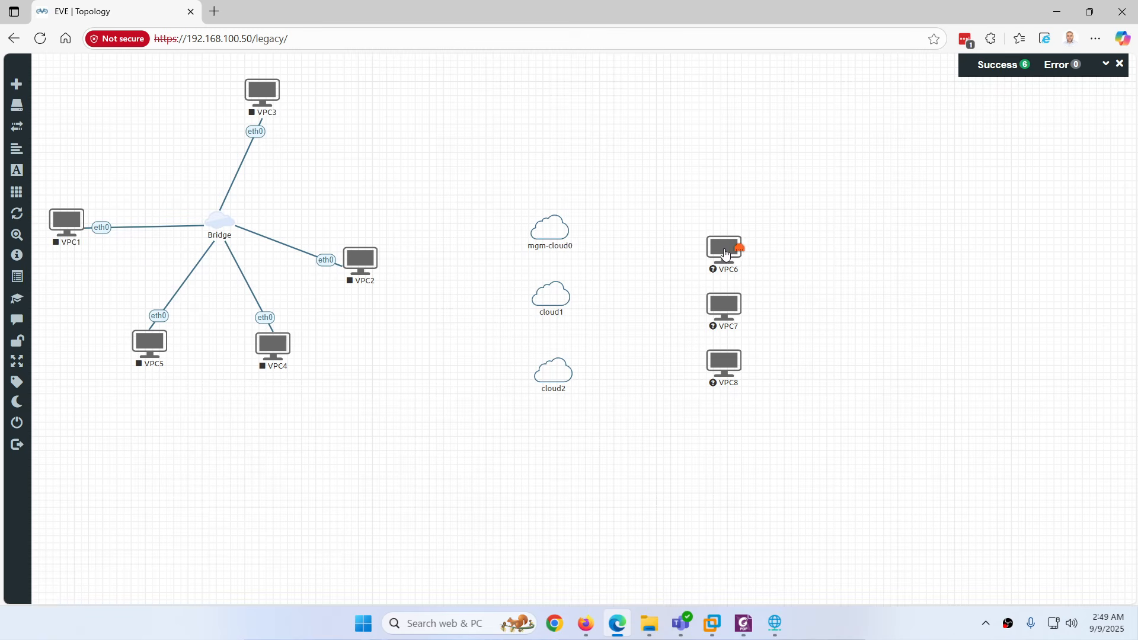
# Link VPC6 to mgm-cloud0, VPC7 to cloud1 and VPC8 to cloud2
pyautogui.moveTo(735, 246); pyautogui.dragTo(562, 229)
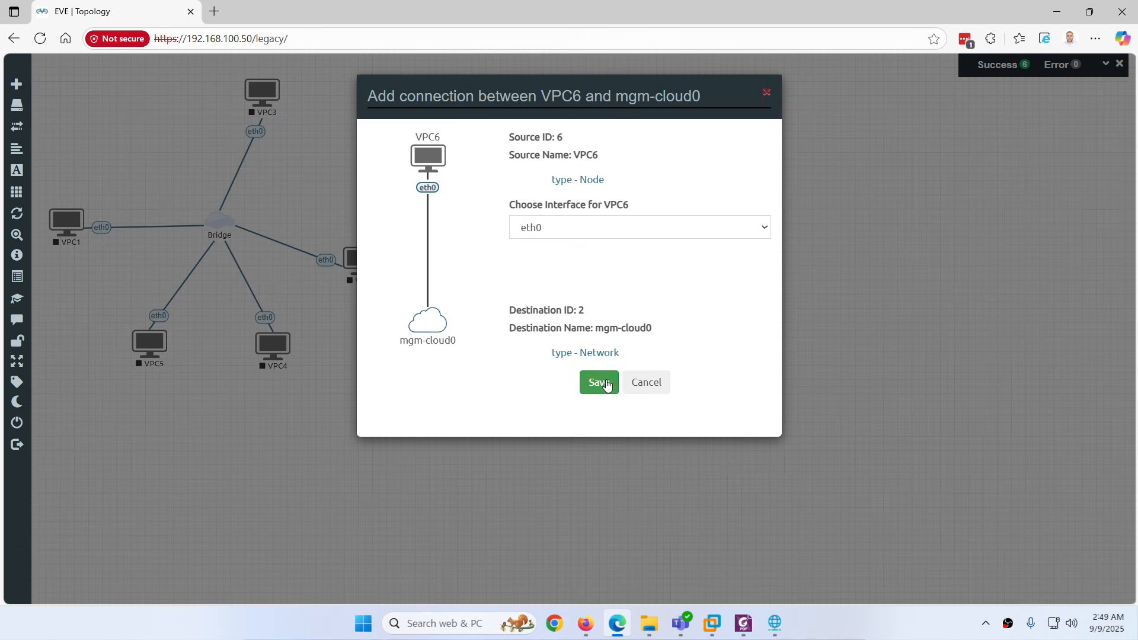
pyautogui.click(599, 381)
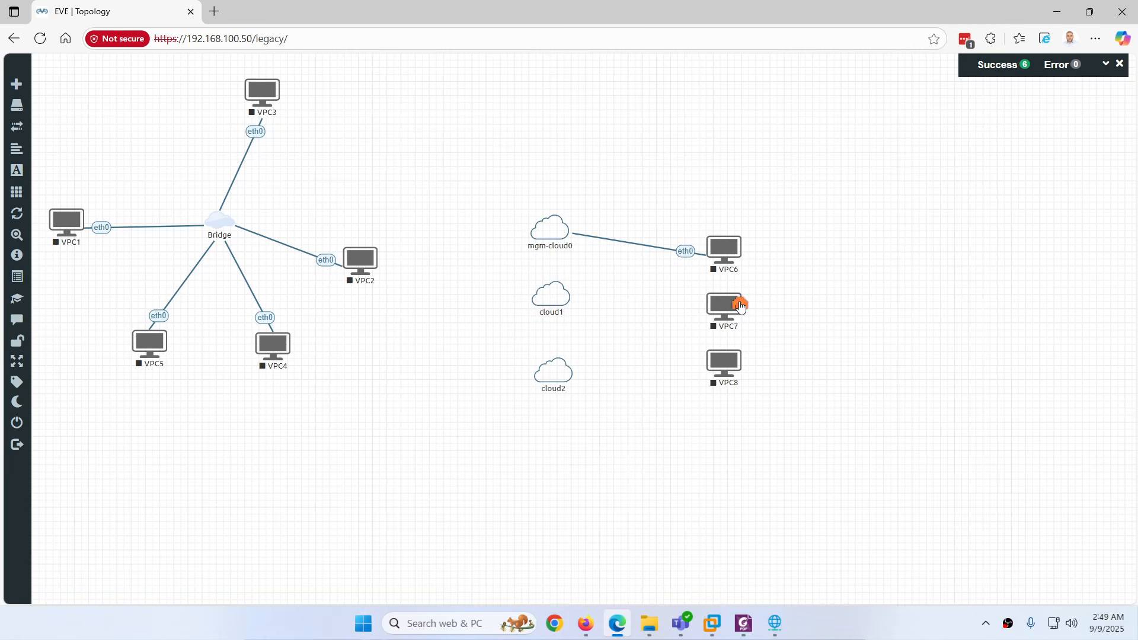
pyautogui.moveTo(739, 302); pyautogui.dragTo(565, 295)
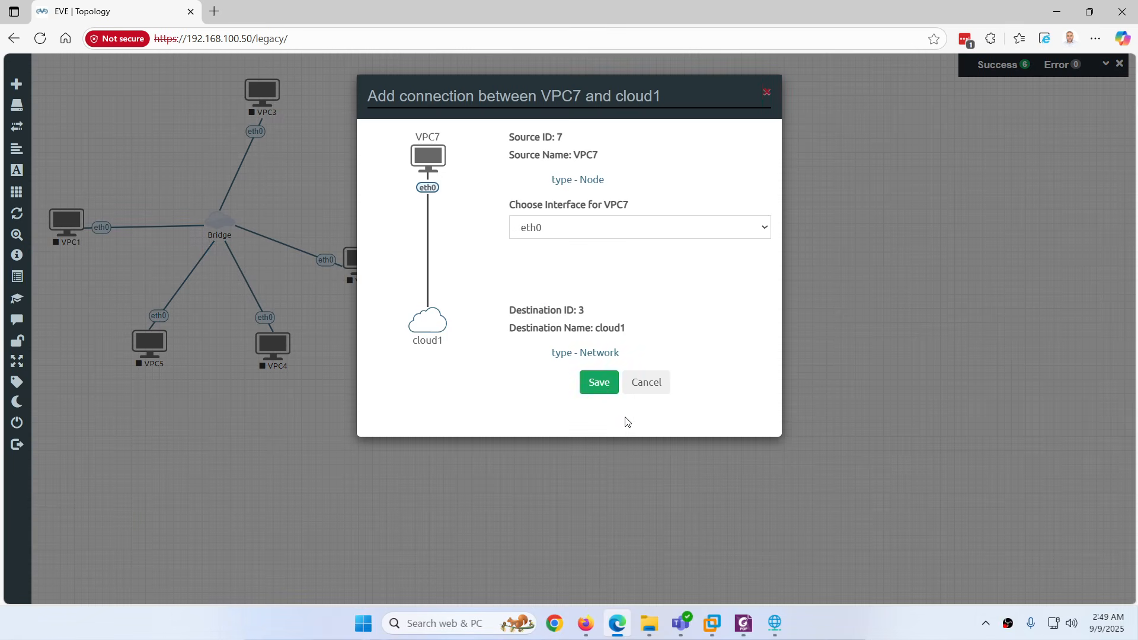
pyautogui.click(599, 383)
pyautogui.moveTo(738, 362); pyautogui.dragTo(570, 374)
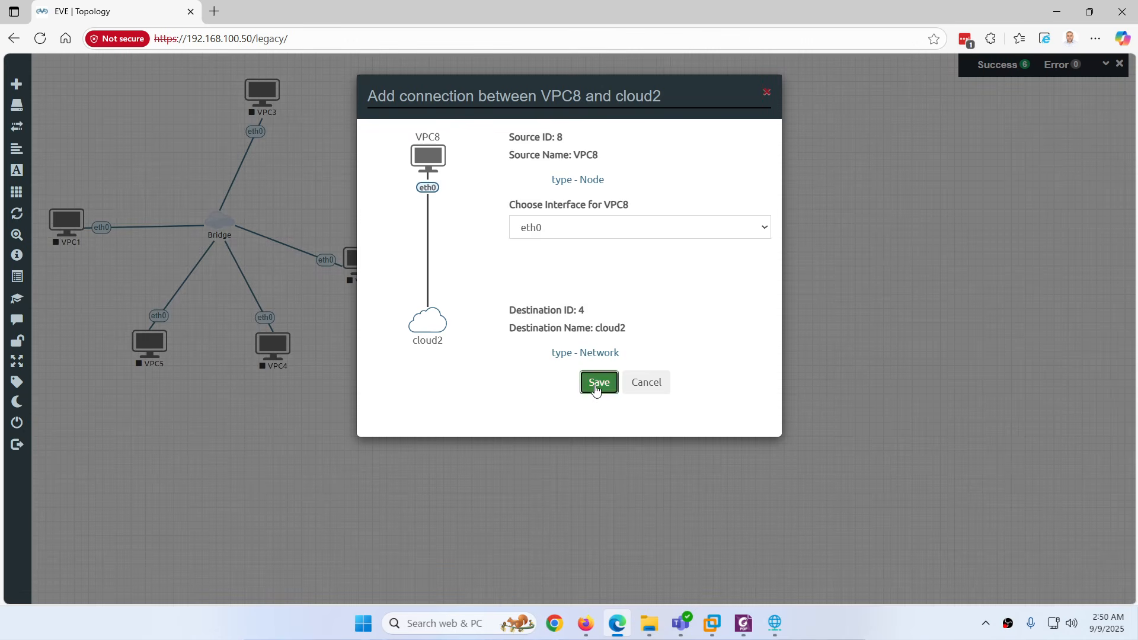
pyautogui.click(598, 385)
# Start VPC6, VPC7 and VPC8 and nudge them into position beside the clouds
pyautogui.rightClick(726, 257)
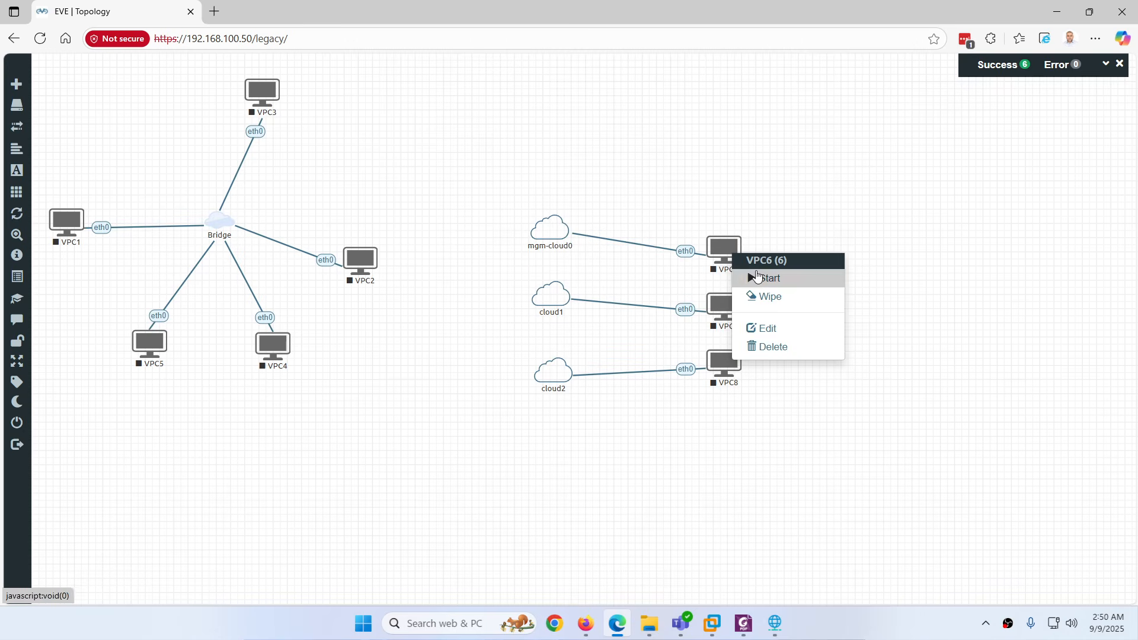
pyautogui.click(749, 277)
pyautogui.rightClick(727, 306)
pyautogui.click(757, 332)
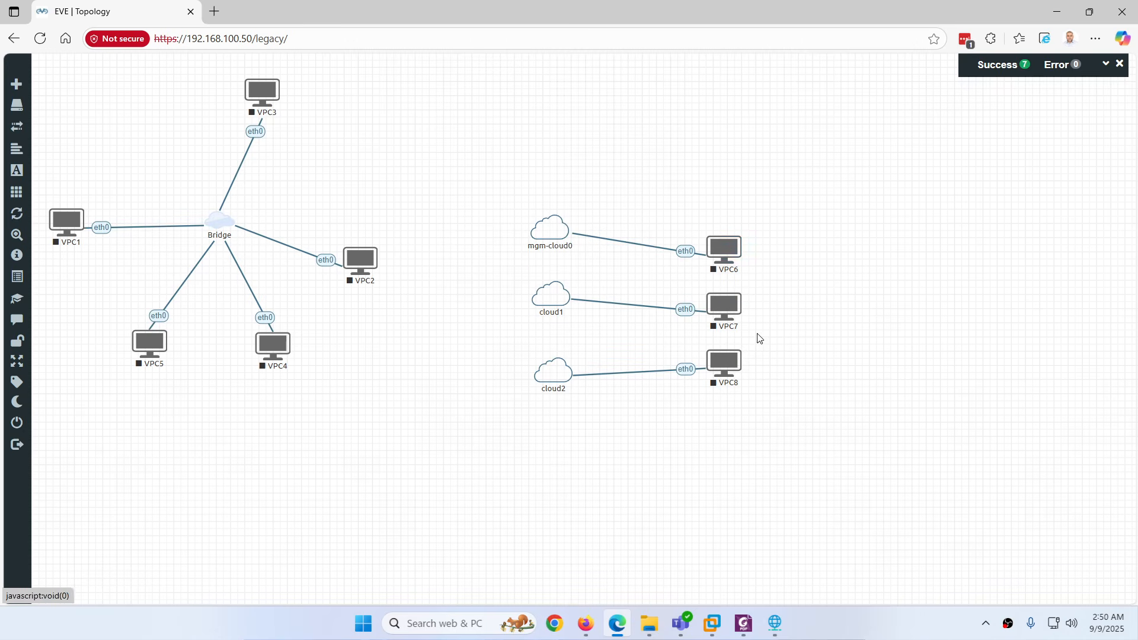
pyautogui.rightClick(735, 361)
pyautogui.click(761, 387)
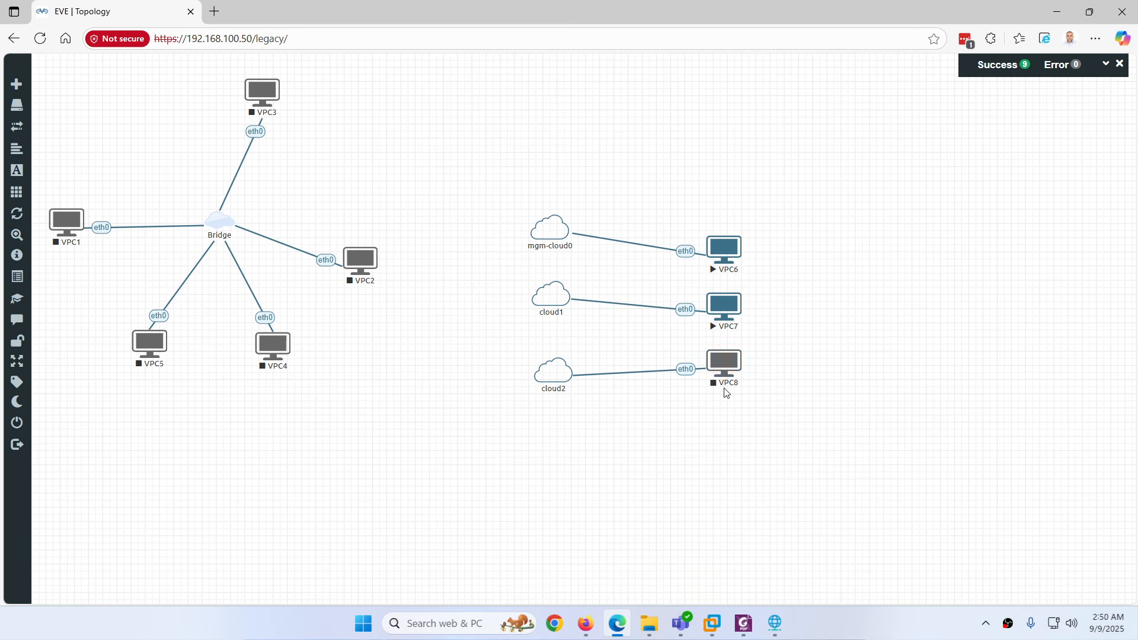
pyautogui.moveTo(735, 252); pyautogui.dragTo(733, 235)
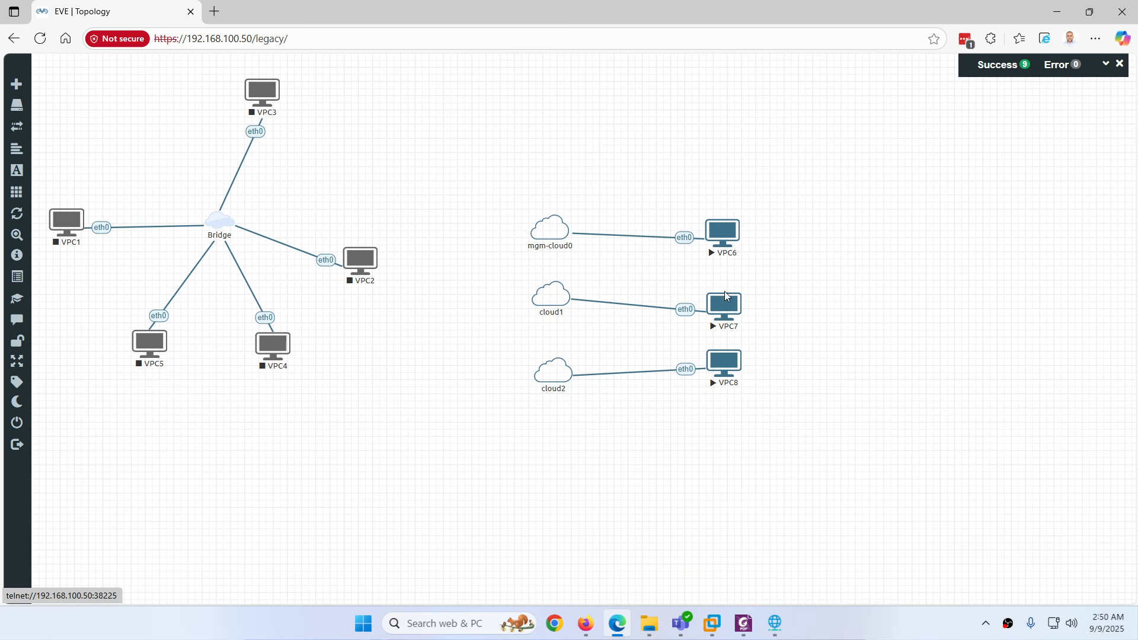
pyautogui.moveTo(727, 296); pyautogui.dragTo(731, 288)
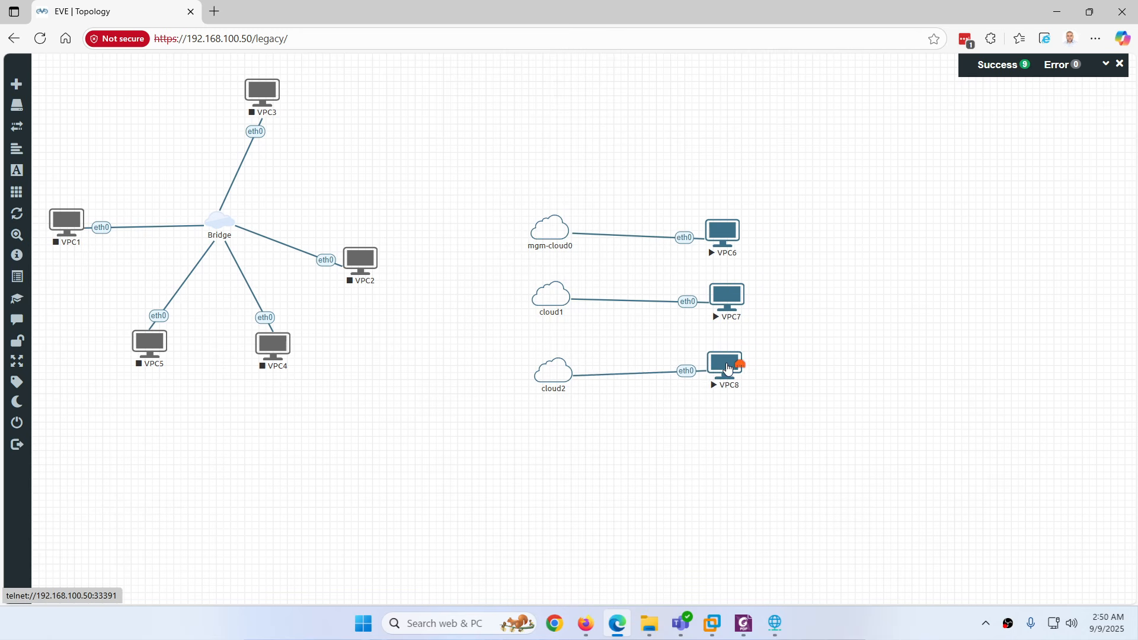
pyautogui.moveTo(728, 368); pyautogui.dragTo(733, 373)
# Create a bold text label reading 192.168.100.x/24
pyautogui.rightClick(438, 405)
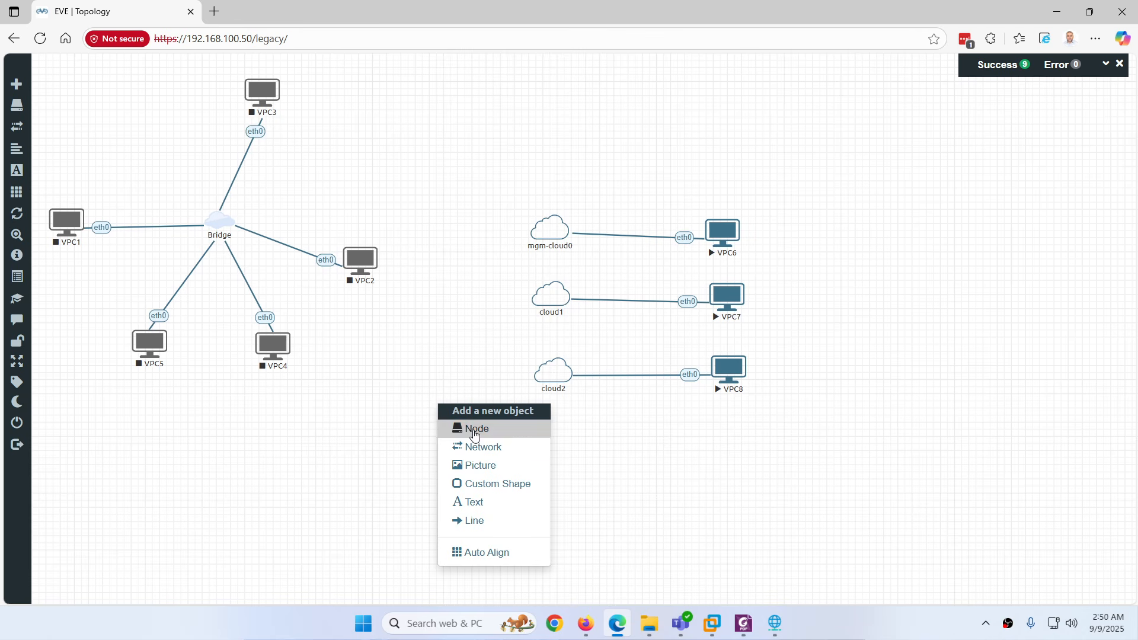
pyautogui.click(474, 502)
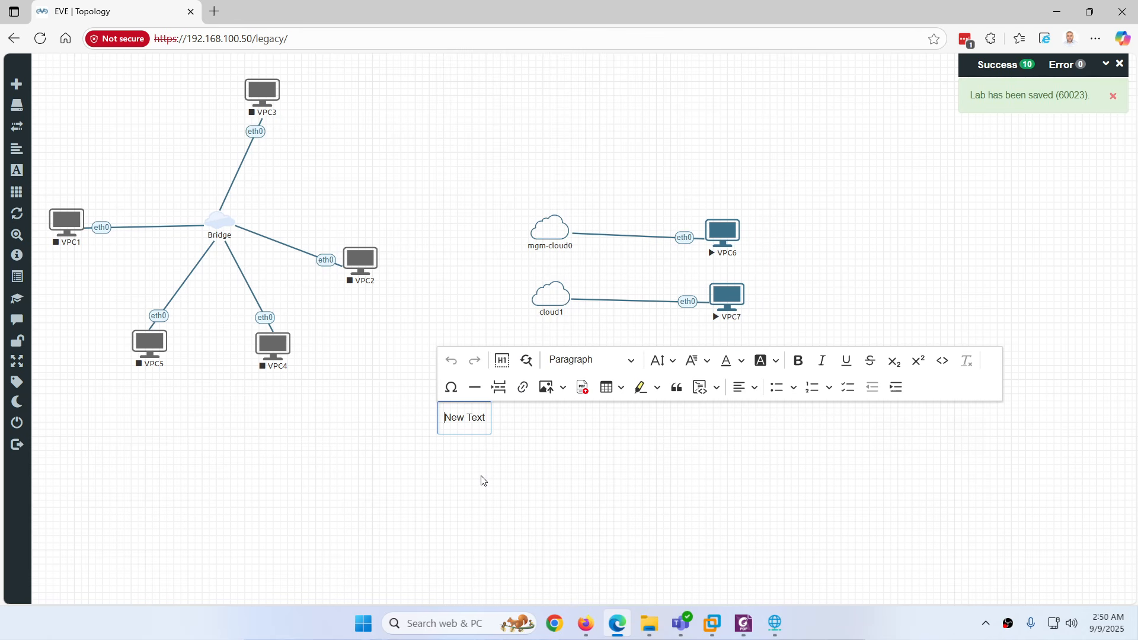
pyautogui.write('192.168.100.x/')
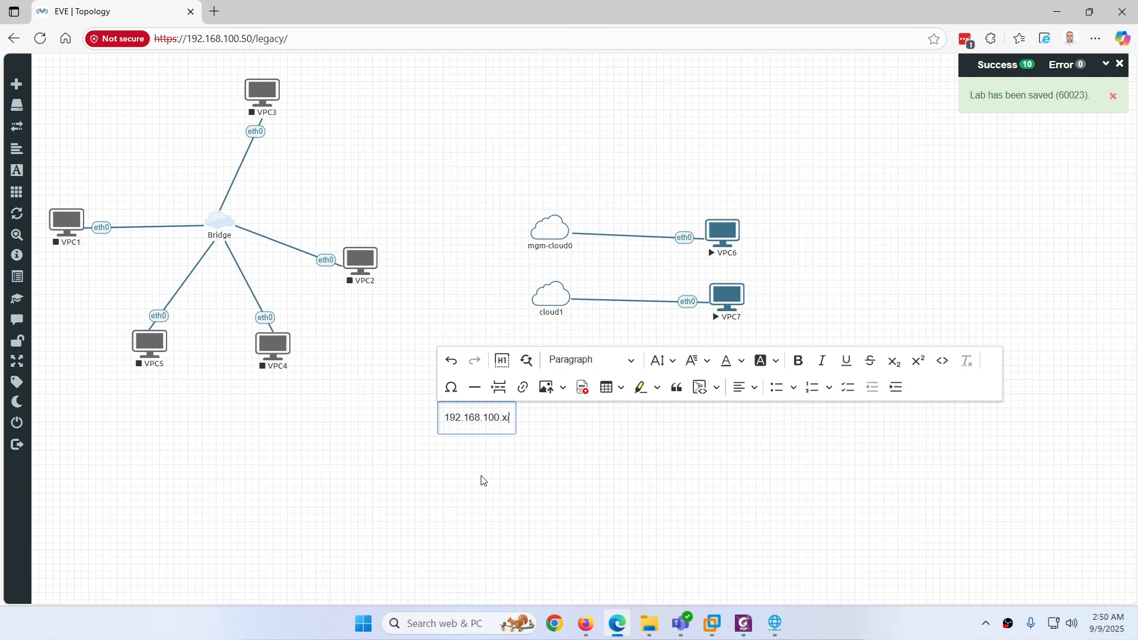
pyautogui.write('24')
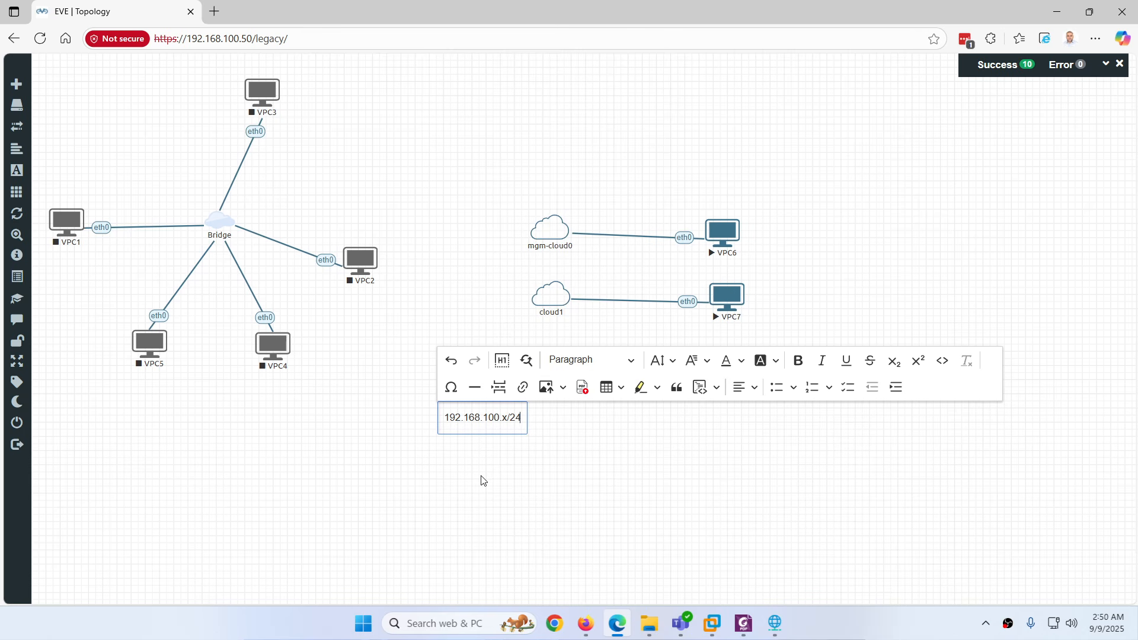
pyautogui.hotkey('ctrl', 'a')
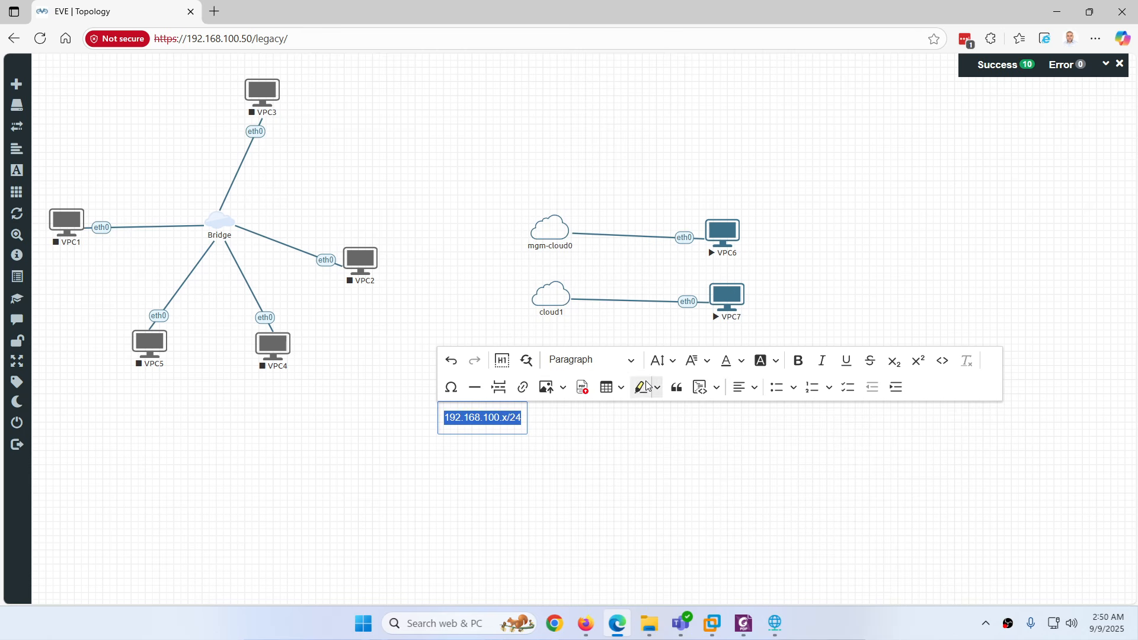
pyautogui.click(798, 360)
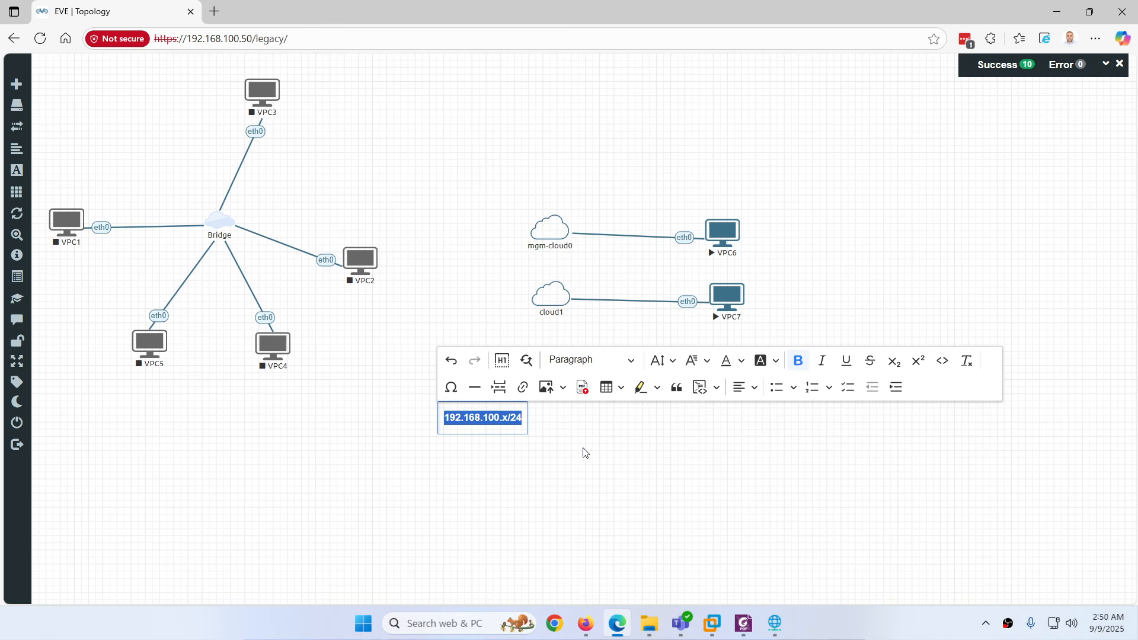
pyautogui.click(516, 487)
# Place 192.168.100.x/24 on the mgm-cloud0–VPC6 link and a 192.168.114.x/24 copy on cloud1–VPC7
pyautogui.rightClick(469, 405)
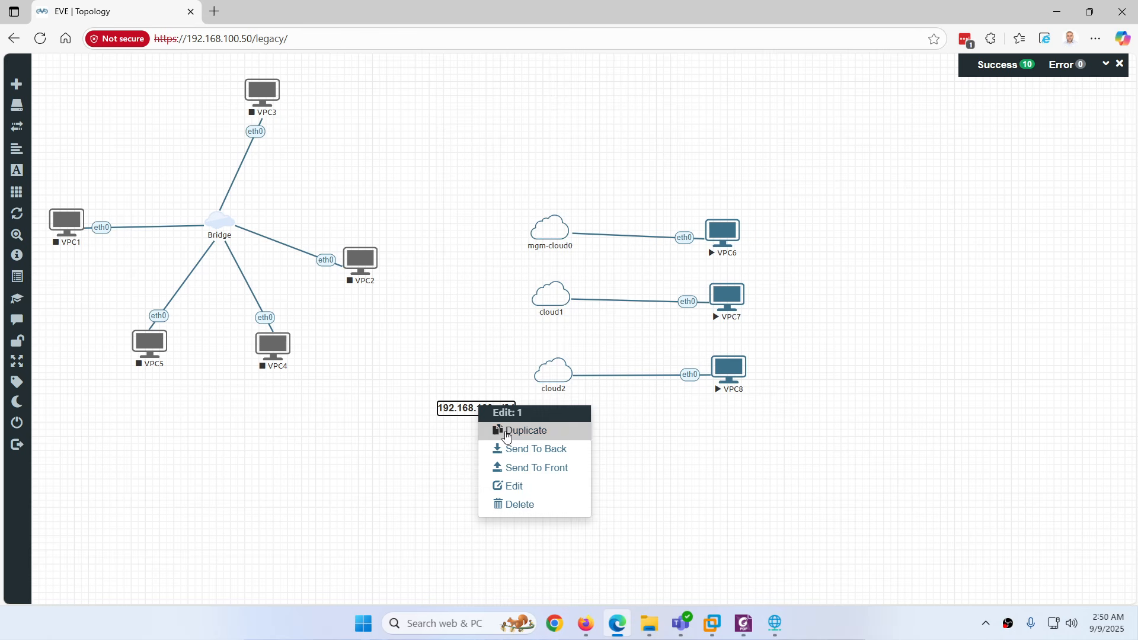
pyautogui.click(499, 431)
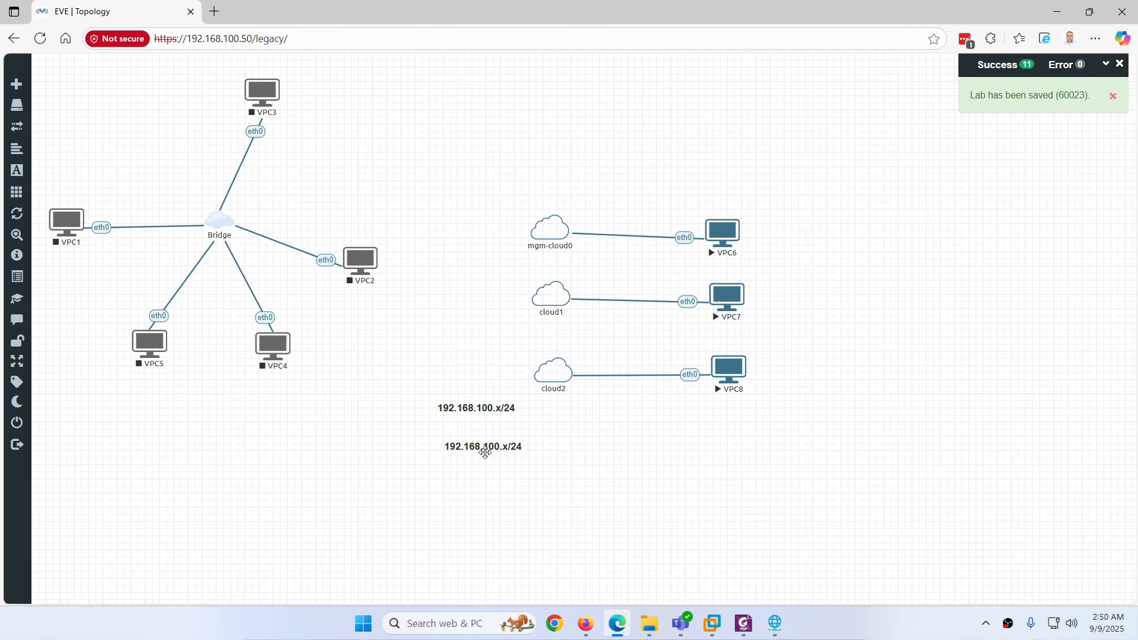
pyautogui.moveTo(485, 452); pyautogui.dragTo(631, 228)
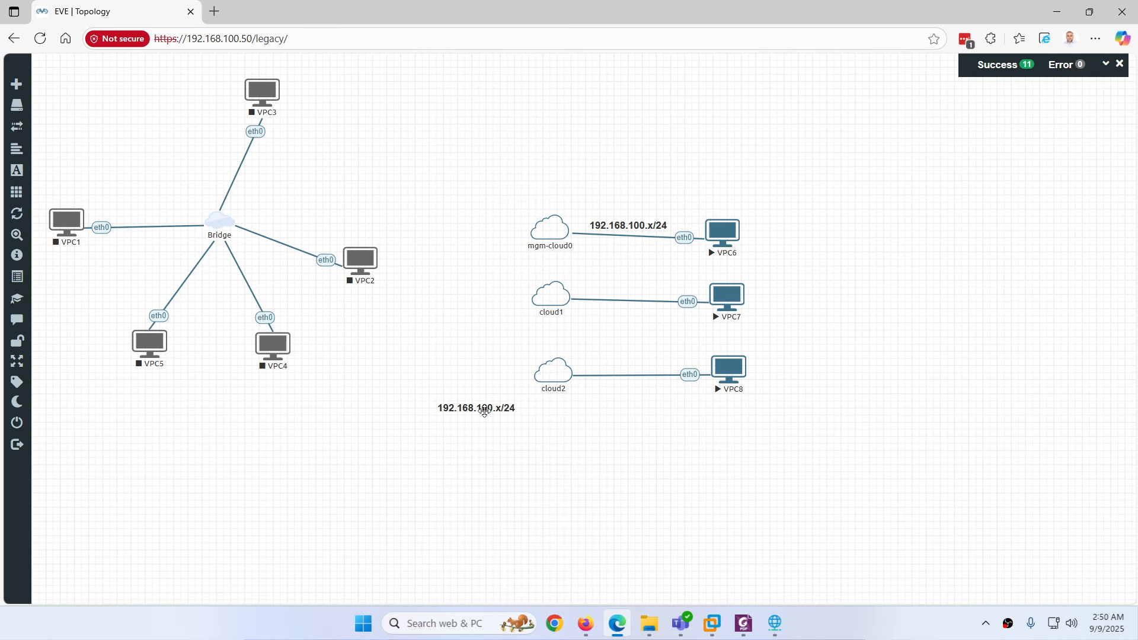
pyautogui.doubleClick(485, 409)
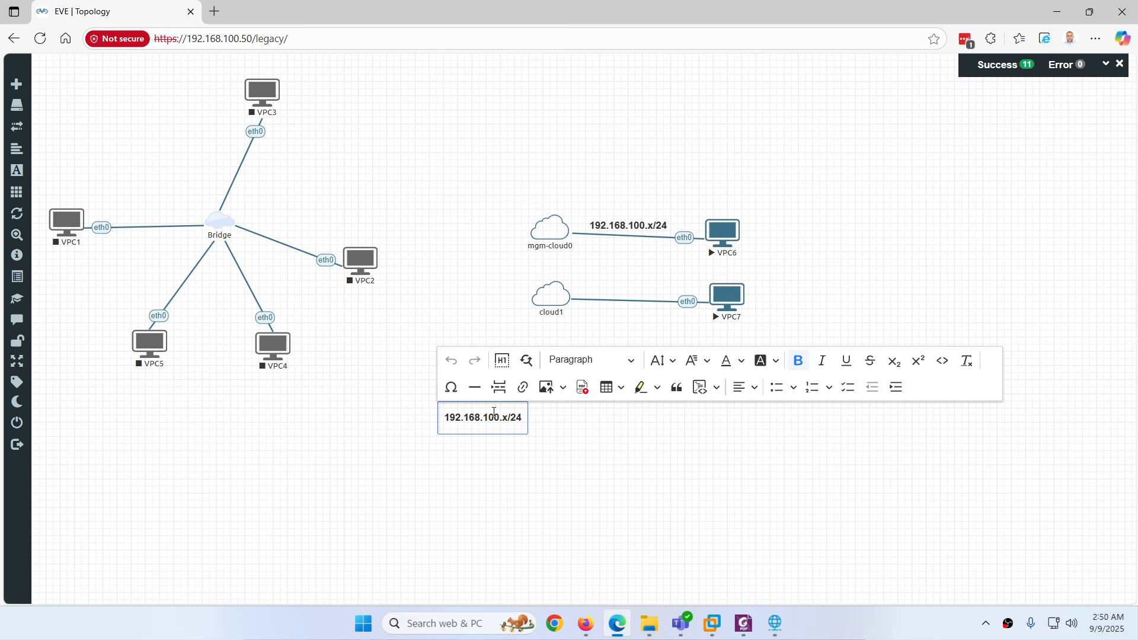
pyautogui.press('BackSpace')
pyautogui.press('BackSpace')
pyautogui.write('14')
pyautogui.click(489, 462)
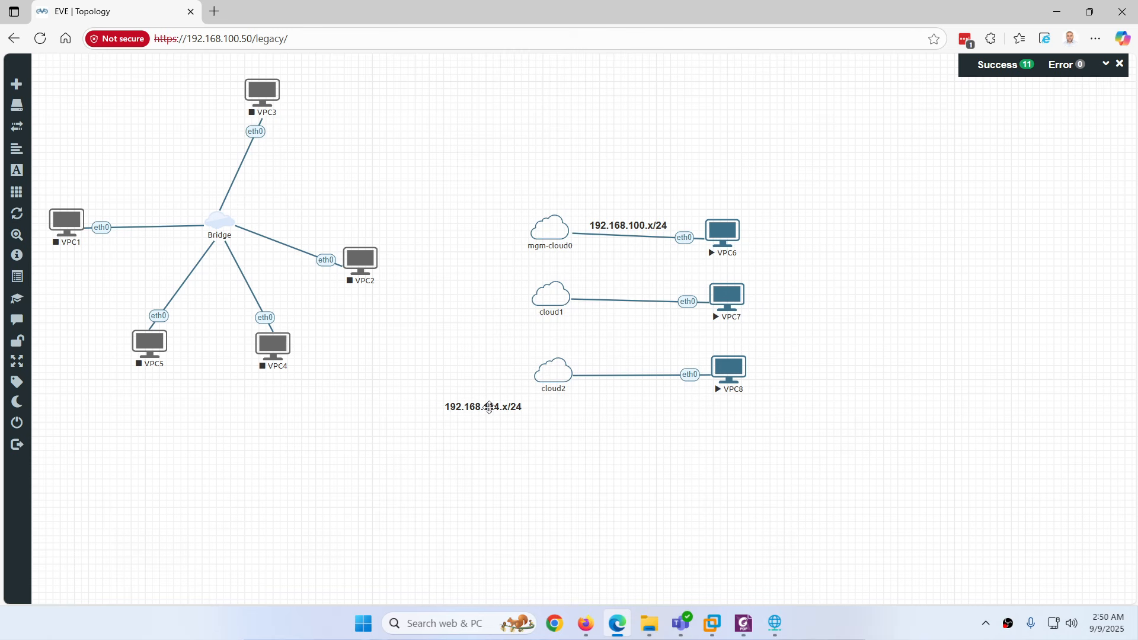
pyautogui.moveTo(475, 408); pyautogui.dragTo(630, 287)
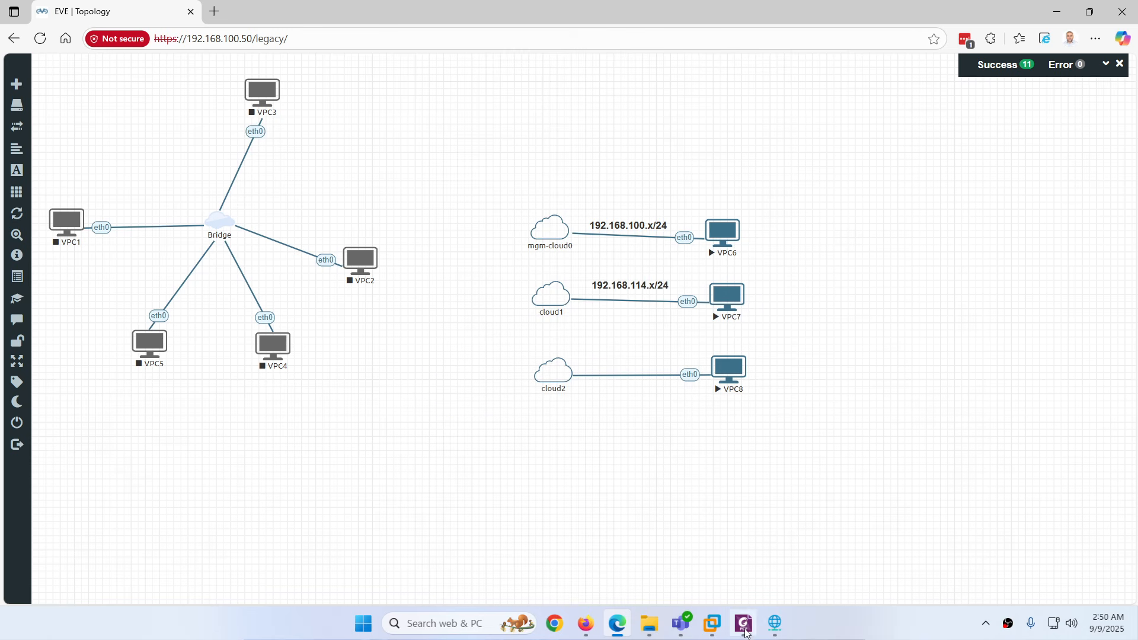
pyautogui.click(773, 624)
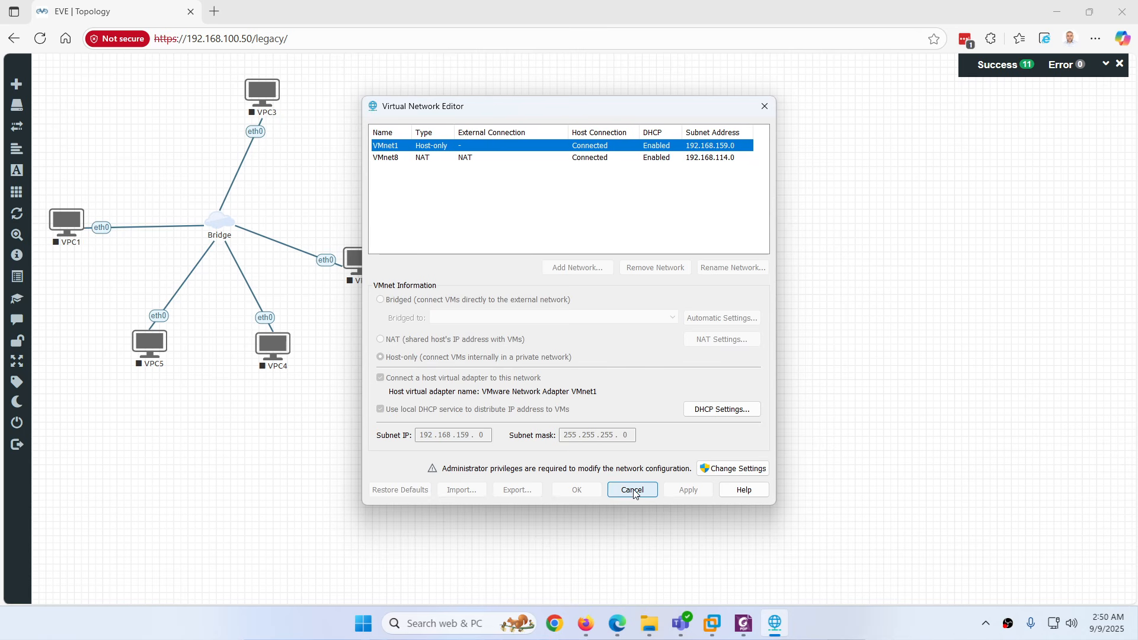
# Duplicate the 192.168.114.x/24 label onto the cloud2–VPC8 link and change it to 192.168.159.x/24
pyautogui.click(590, 537)
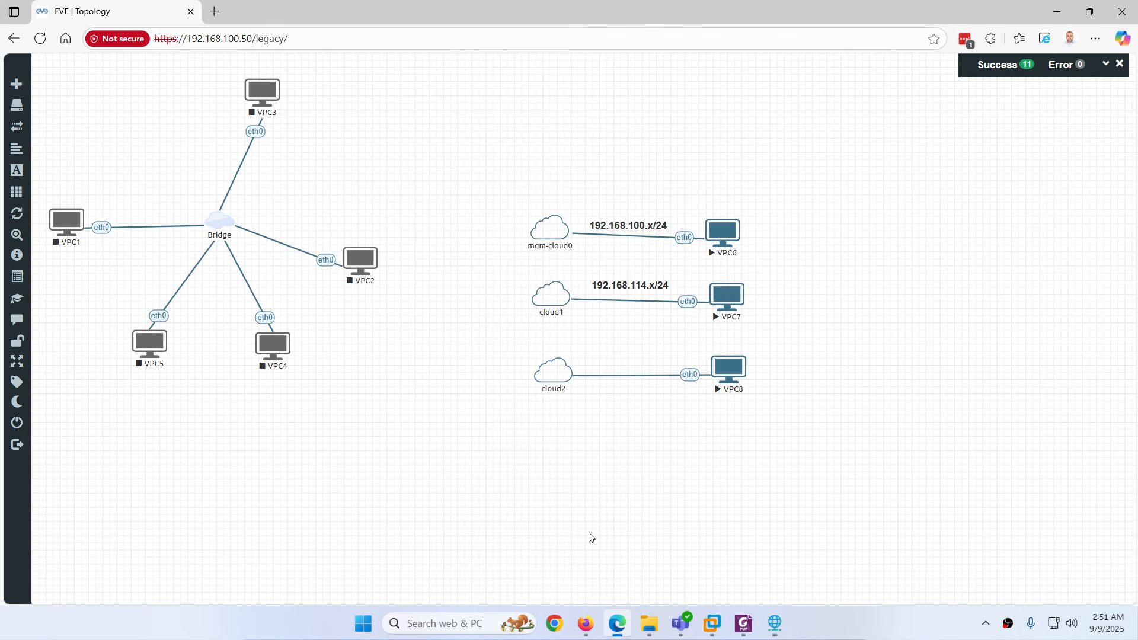
pyautogui.rightClick(619, 286)
pyautogui.click(651, 313)
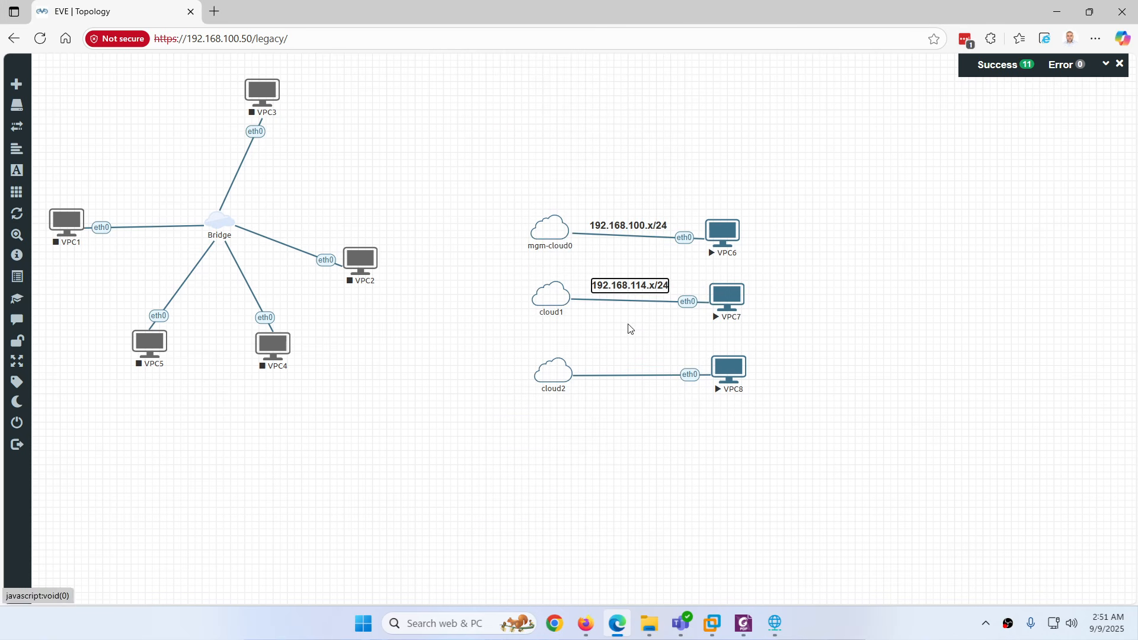
pyautogui.moveTo(623, 320); pyautogui.dragTo(623, 357)
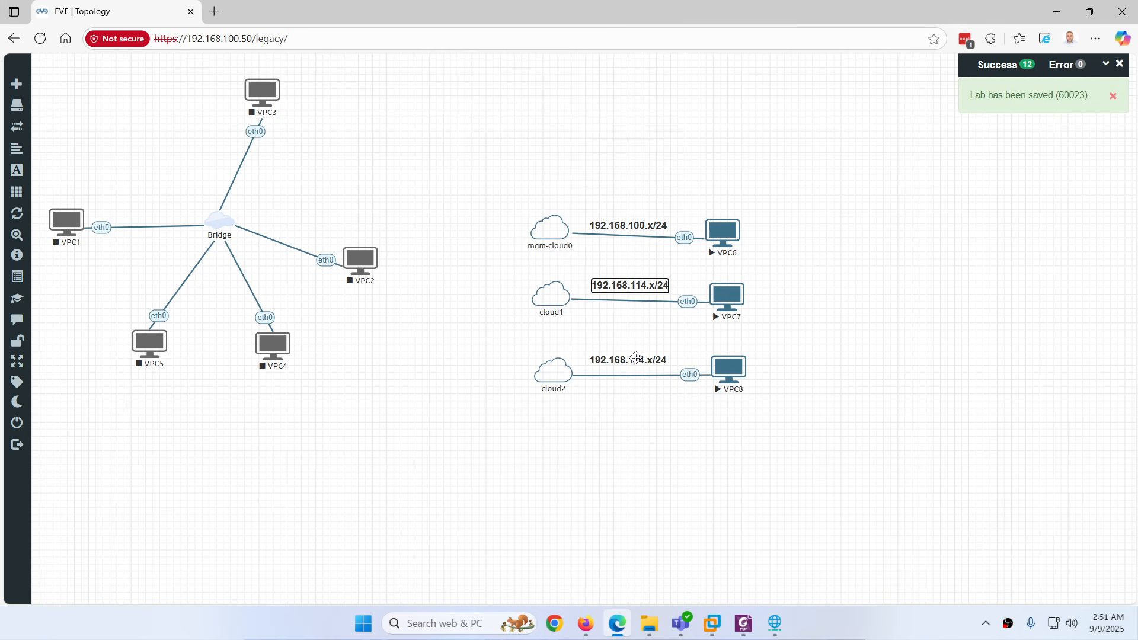
pyautogui.doubleClick(642, 357)
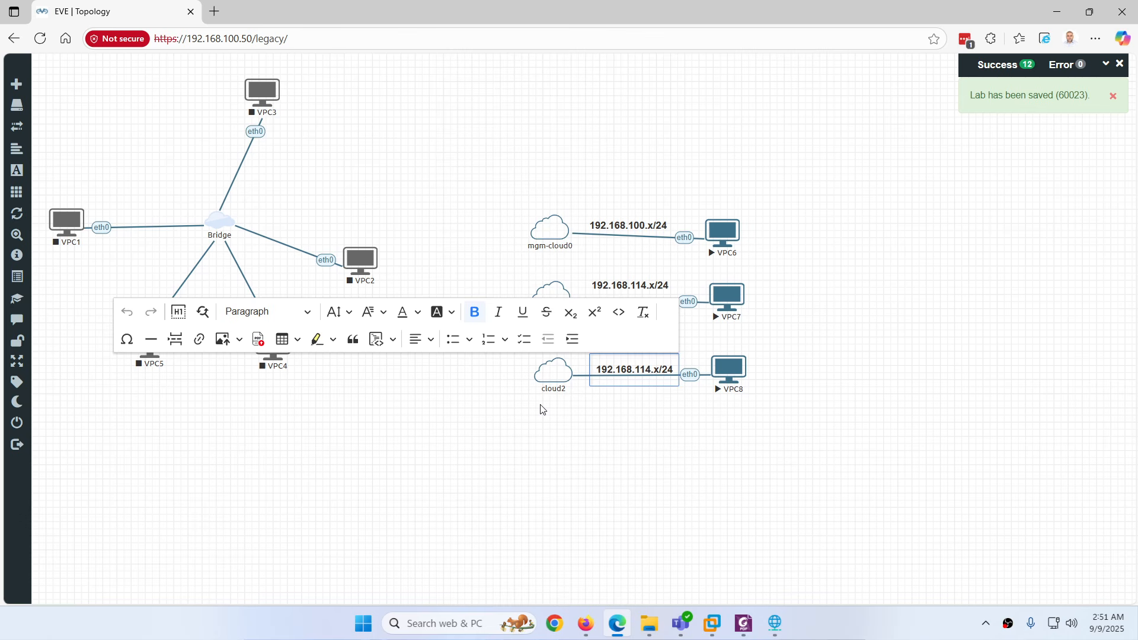
pyautogui.press('BackSpace')
pyautogui.press('BackSpace')
pyautogui.write('59')
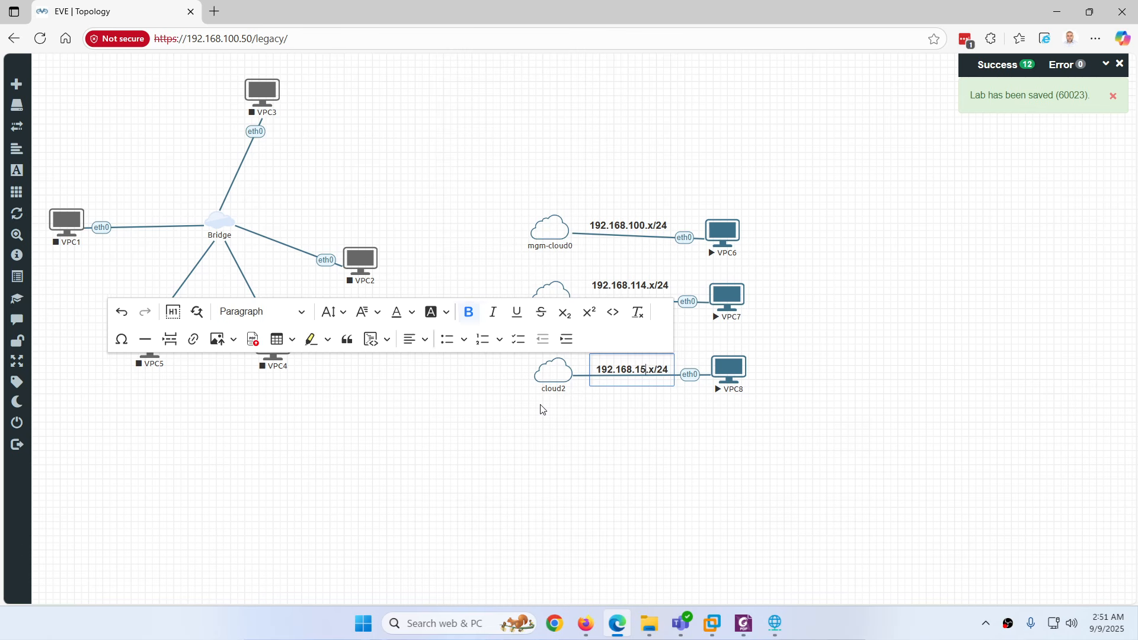
pyautogui.click(590, 428)
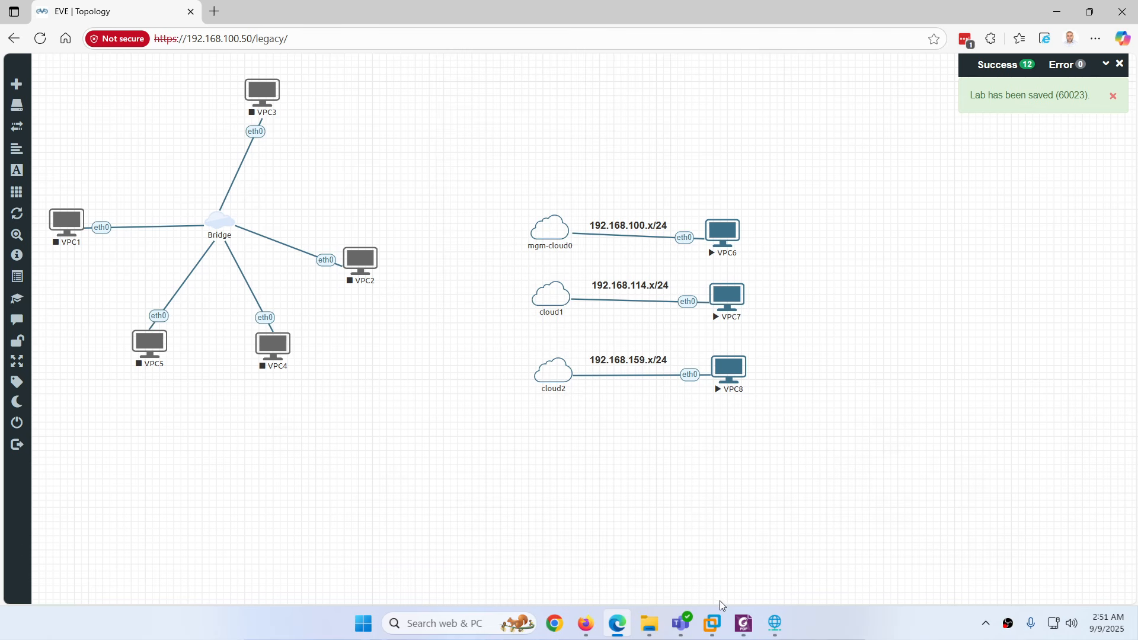
# Open EVENG-ProV6's settings, check its Bridged, NAT and Host-only adapters, and cancel without changes
pyautogui.click(723, 539)
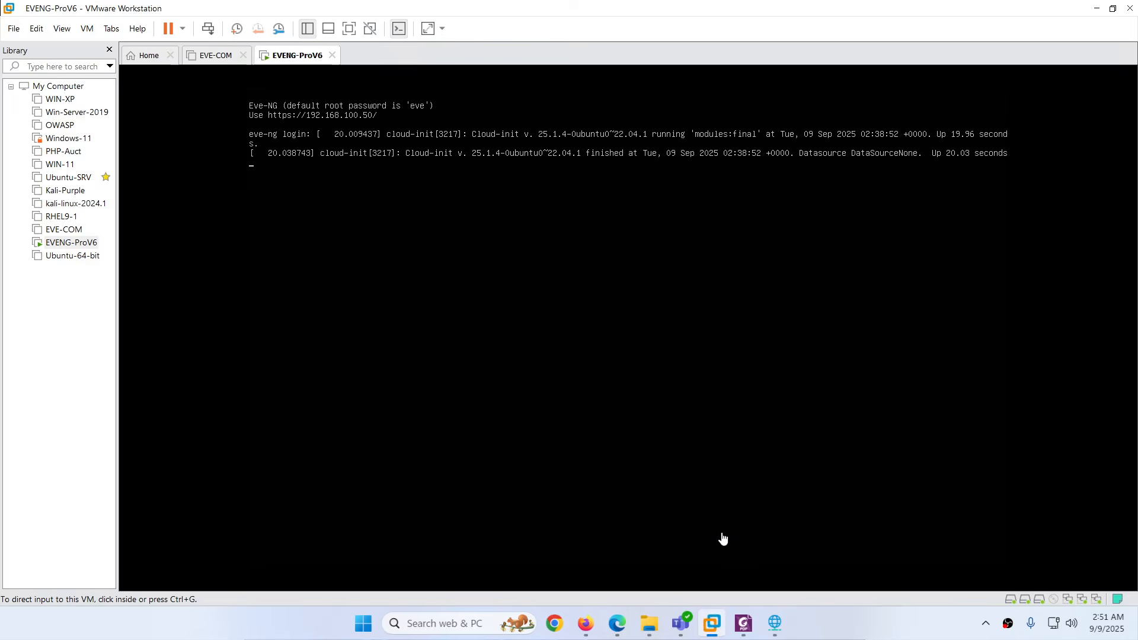
pyautogui.rightClick(300, 59)
pyautogui.click(353, 260)
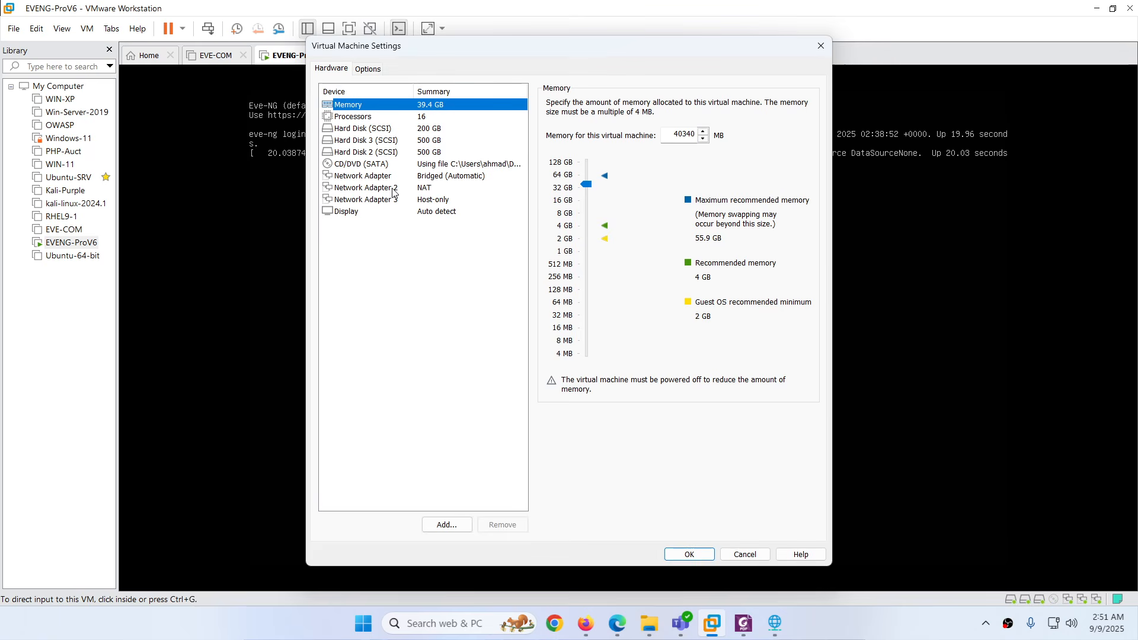
pyautogui.click(376, 180)
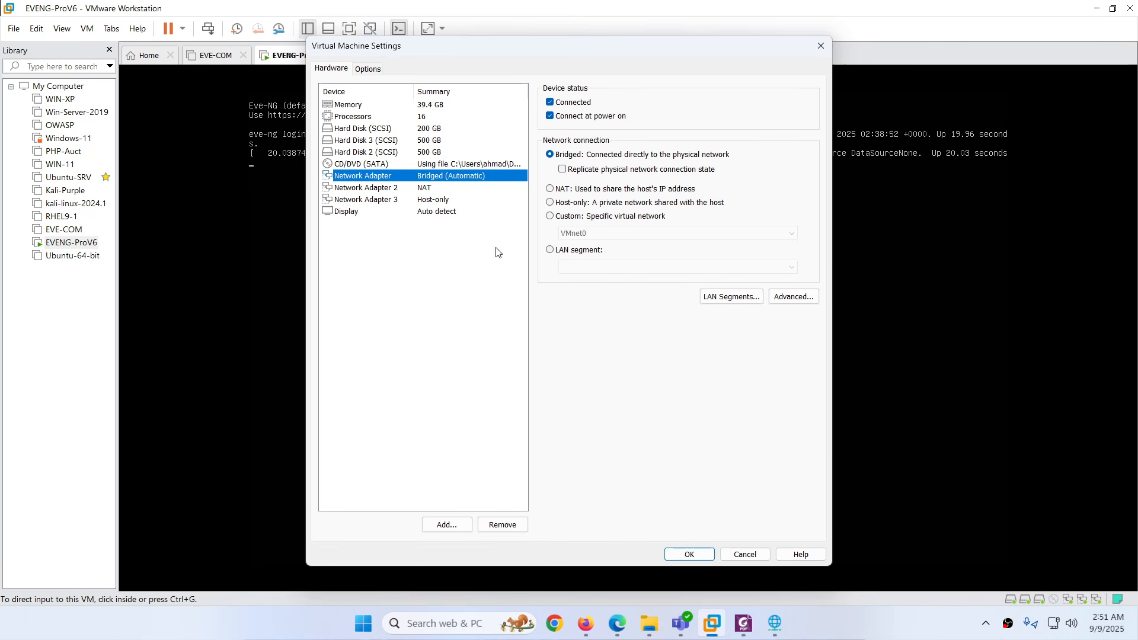
pyautogui.click(382, 190)
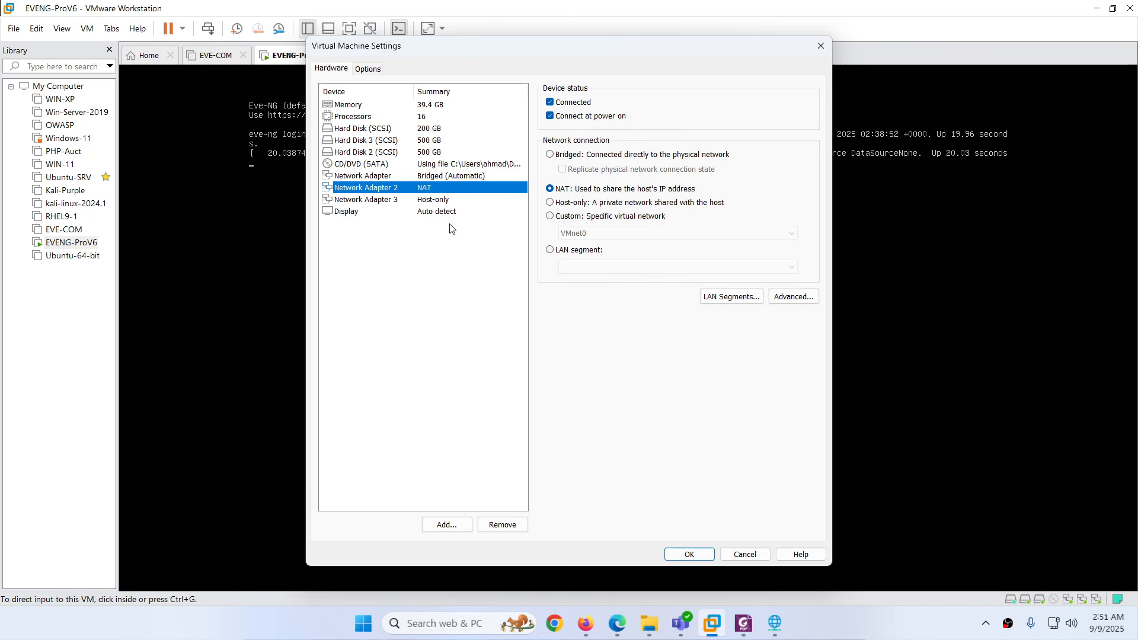
pyautogui.click(385, 200)
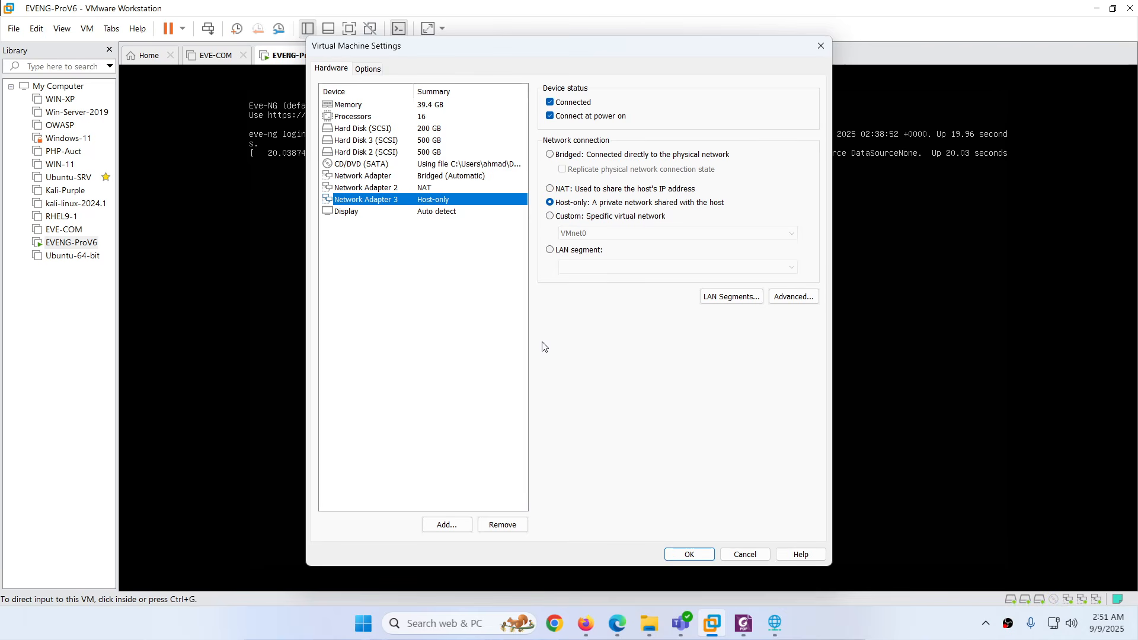
pyautogui.click(745, 554)
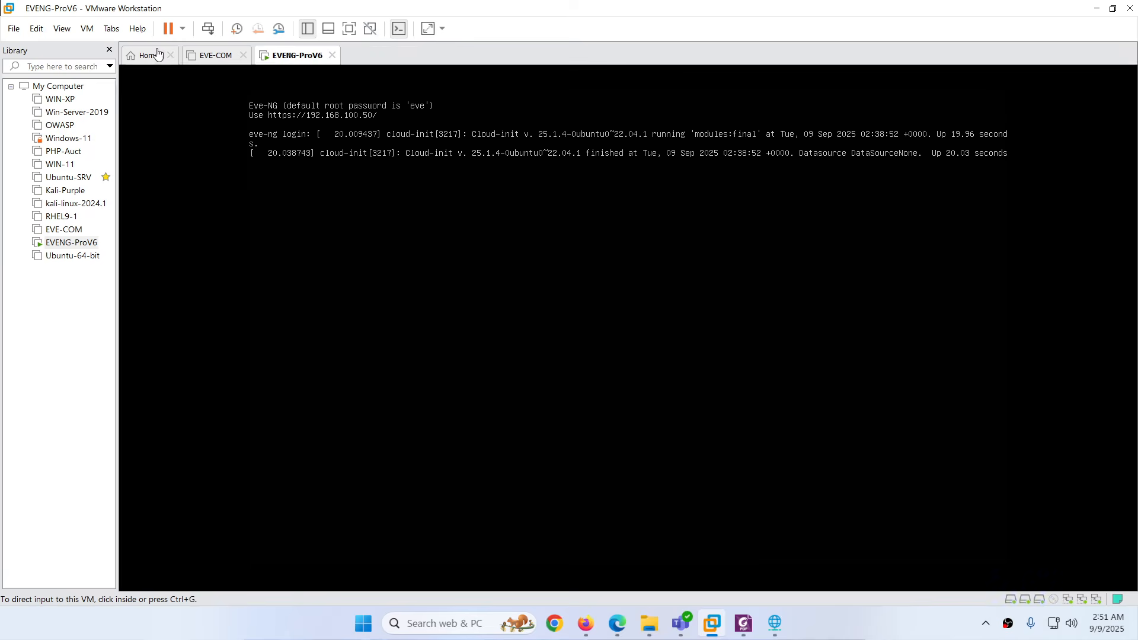
pyautogui.click(44, 31)
pyautogui.click(93, 96)
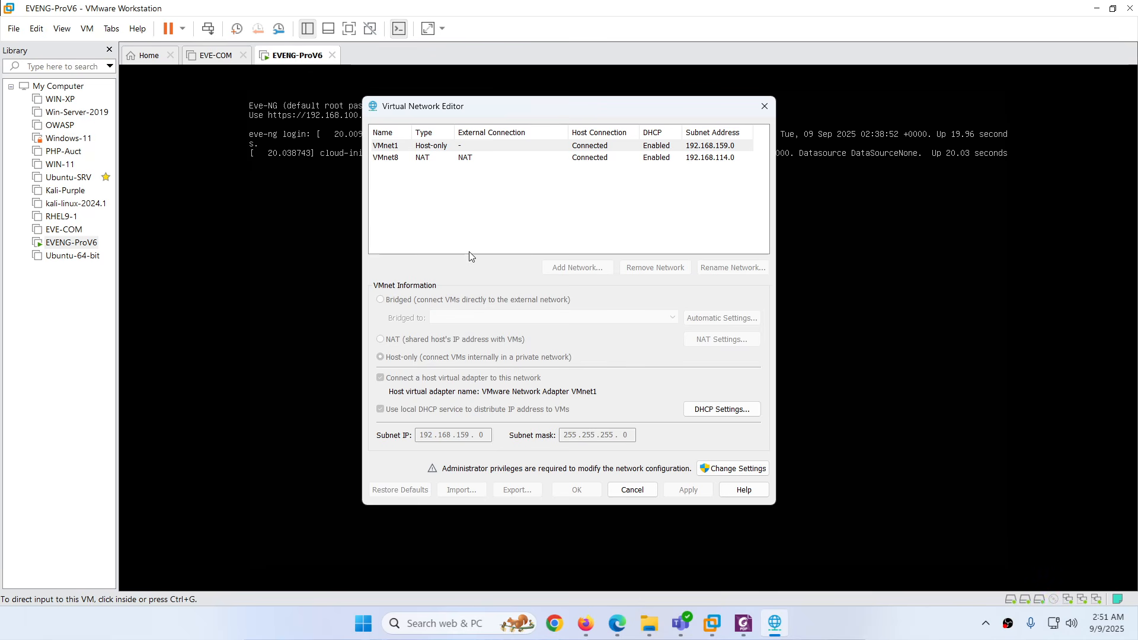
pyautogui.click(711, 468)
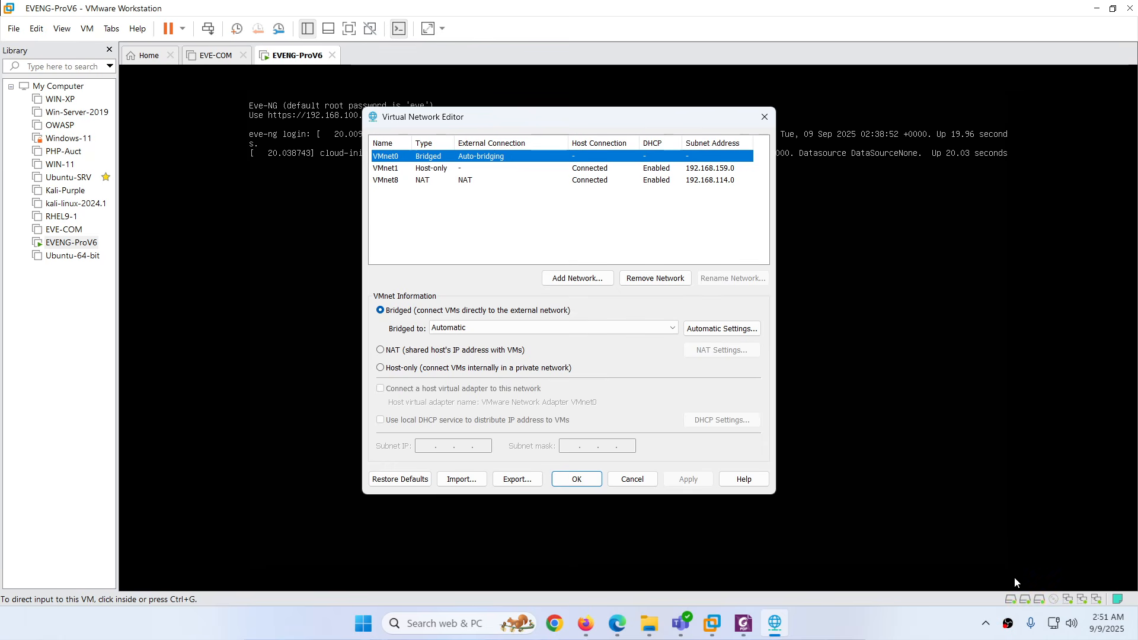
pyautogui.click(630, 483)
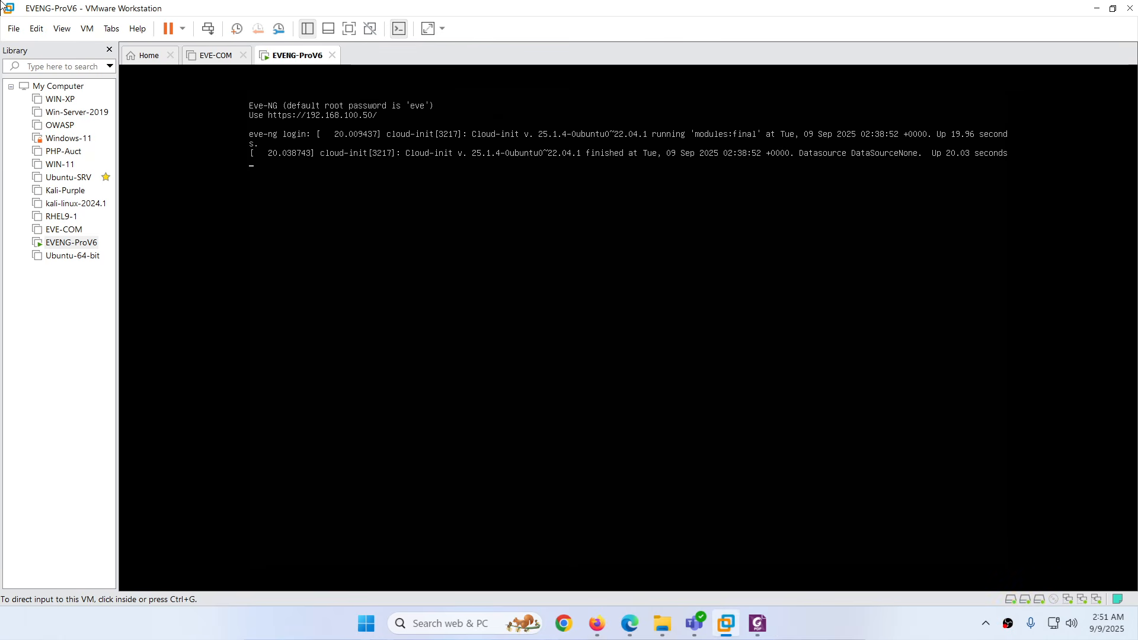
# Try the VPC6 console, close the unconnected window, and stop VPC6
pyautogui.click(632, 624)
pyautogui.click(715, 230)
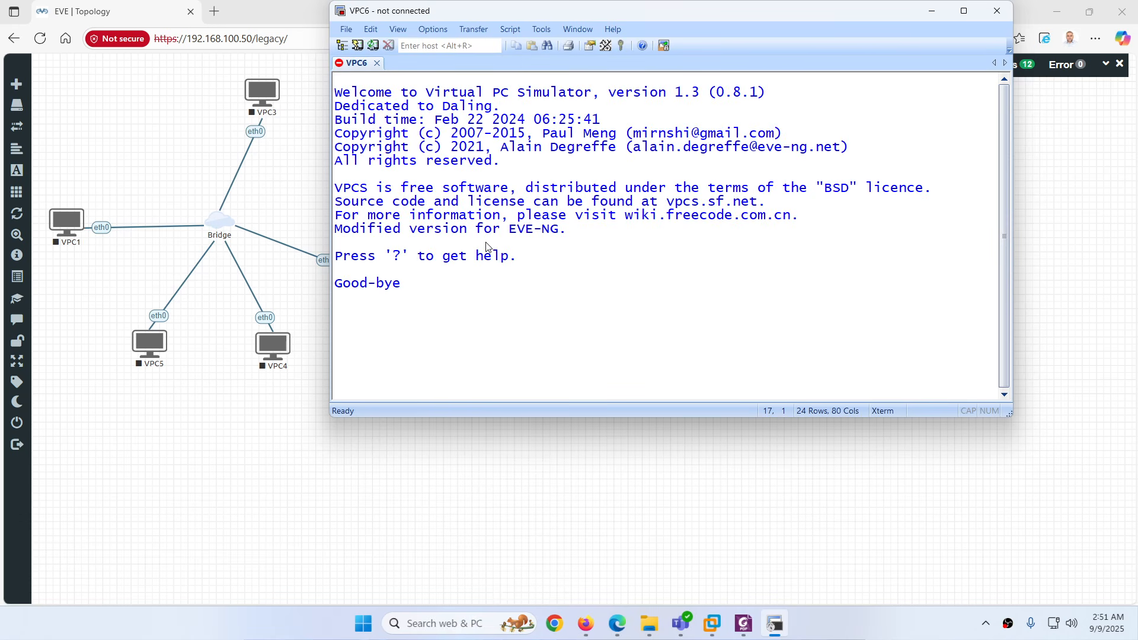
pyautogui.click(997, 11)
pyautogui.rightClick(719, 230)
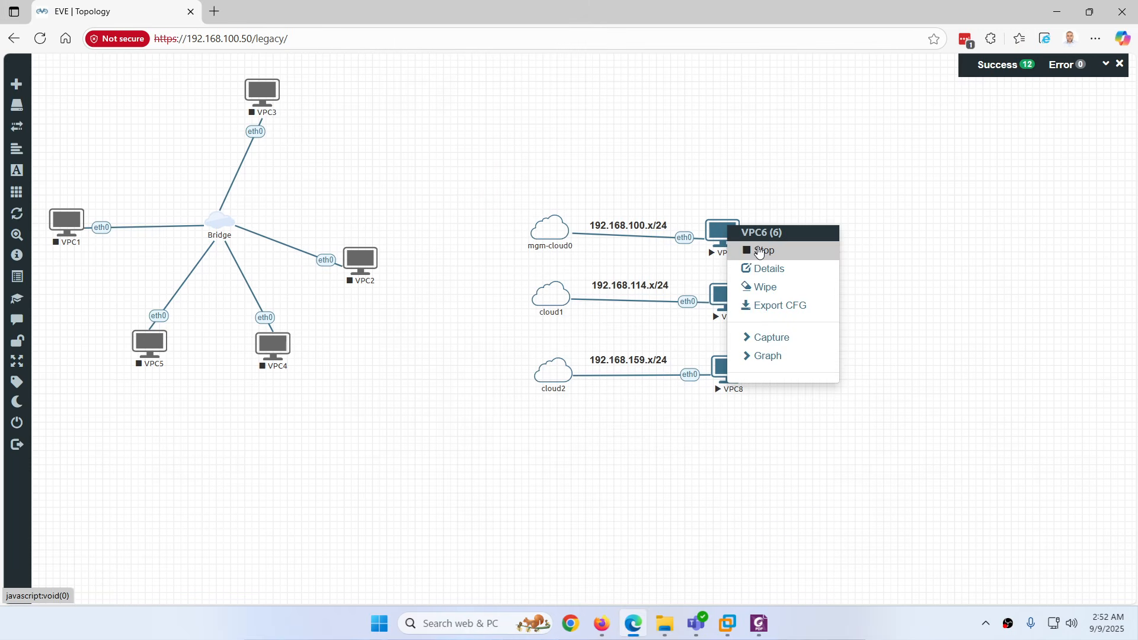
pyautogui.click(760, 250)
# Restart VPC6, wipe it with confirmation, start it again and reopen its console
pyautogui.rightClick(719, 234)
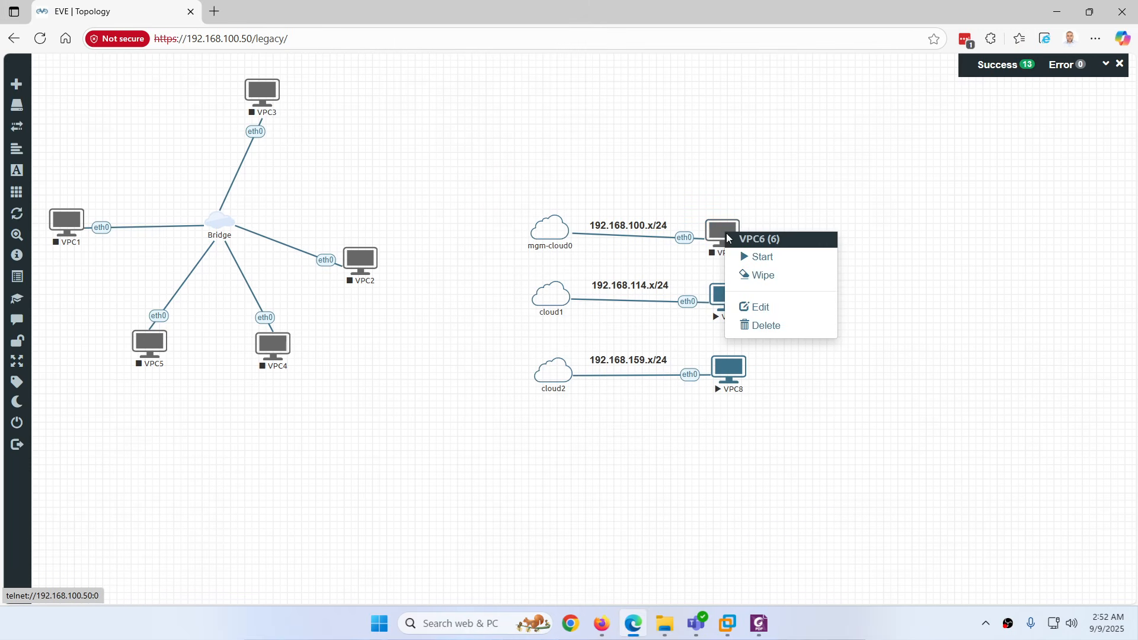
pyautogui.click(759, 255)
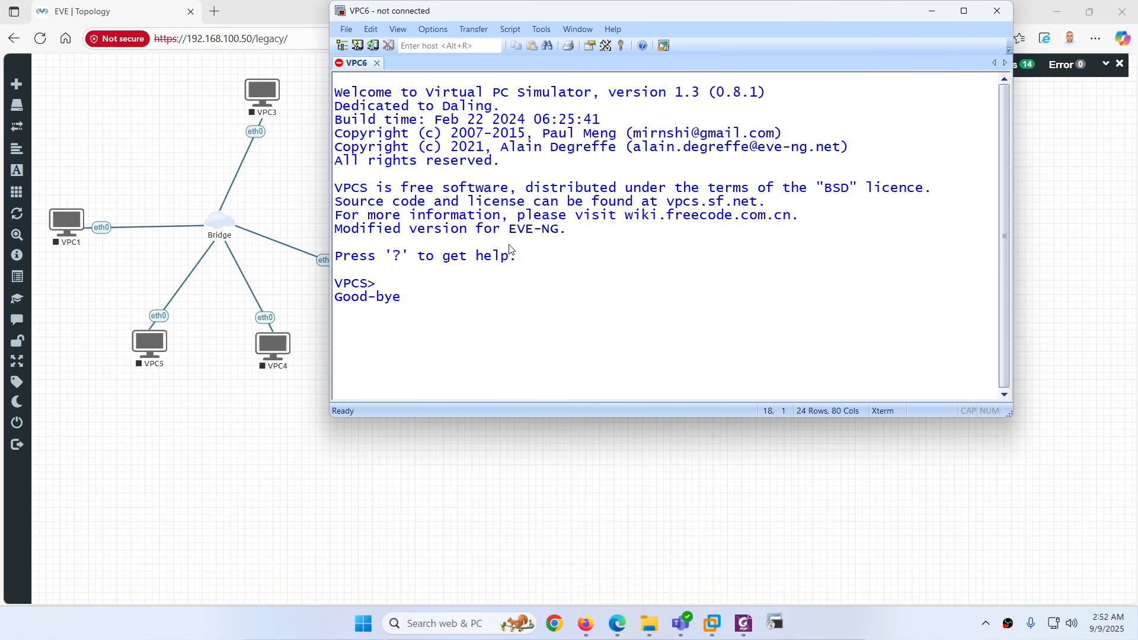
pyautogui.click(995, 11)
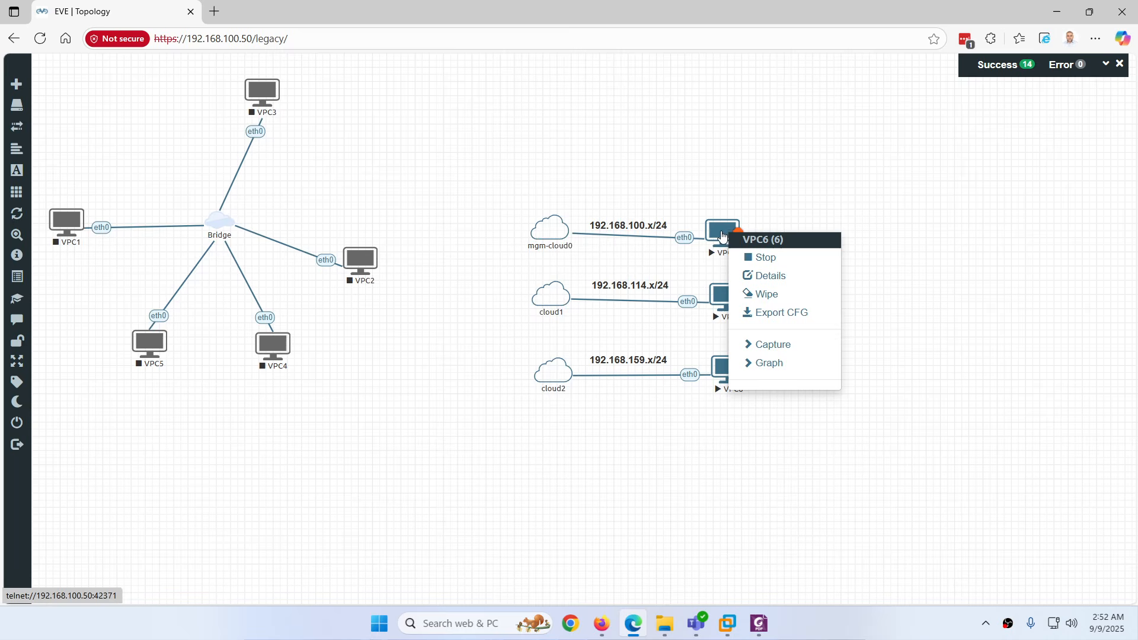
pyautogui.click(766, 294)
pyautogui.click(522, 168)
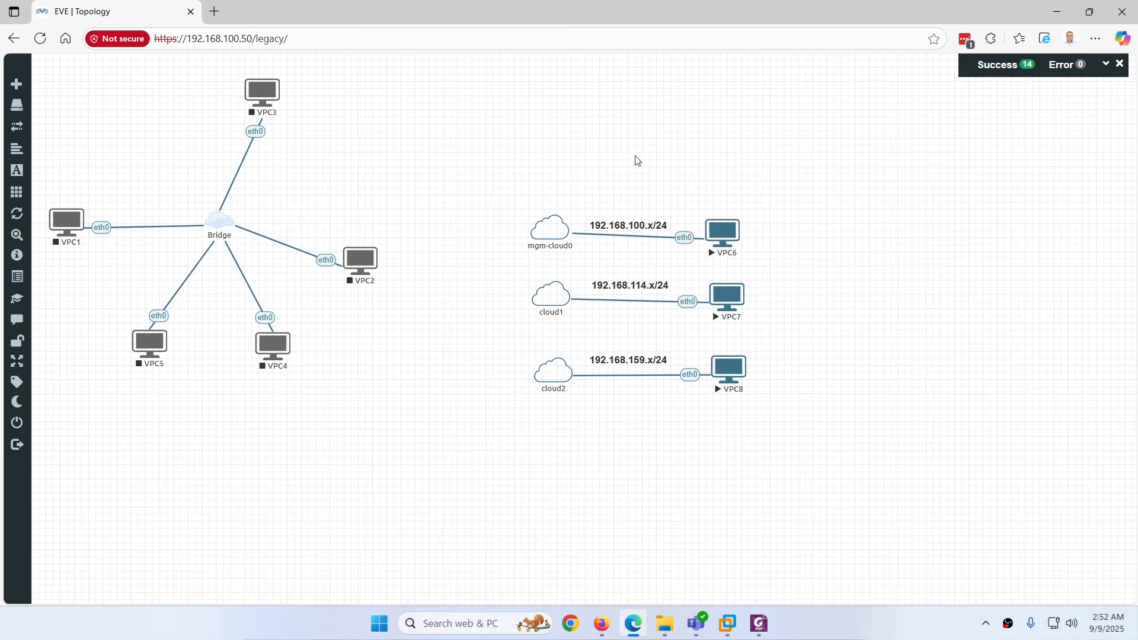
pyautogui.rightClick(720, 237)
pyautogui.click(744, 260)
pyautogui.click(723, 237)
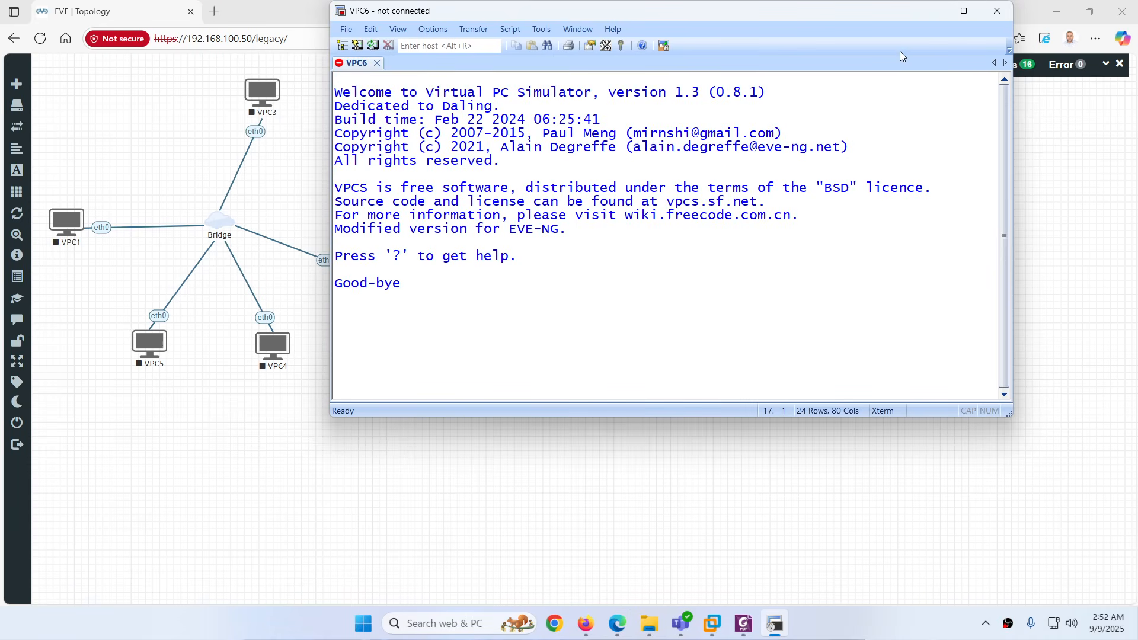
# Run ip dhcp on VPC7, getting 192.168.114.194/24 with gateway 192.168.114.2
pyautogui.click(997, 11)
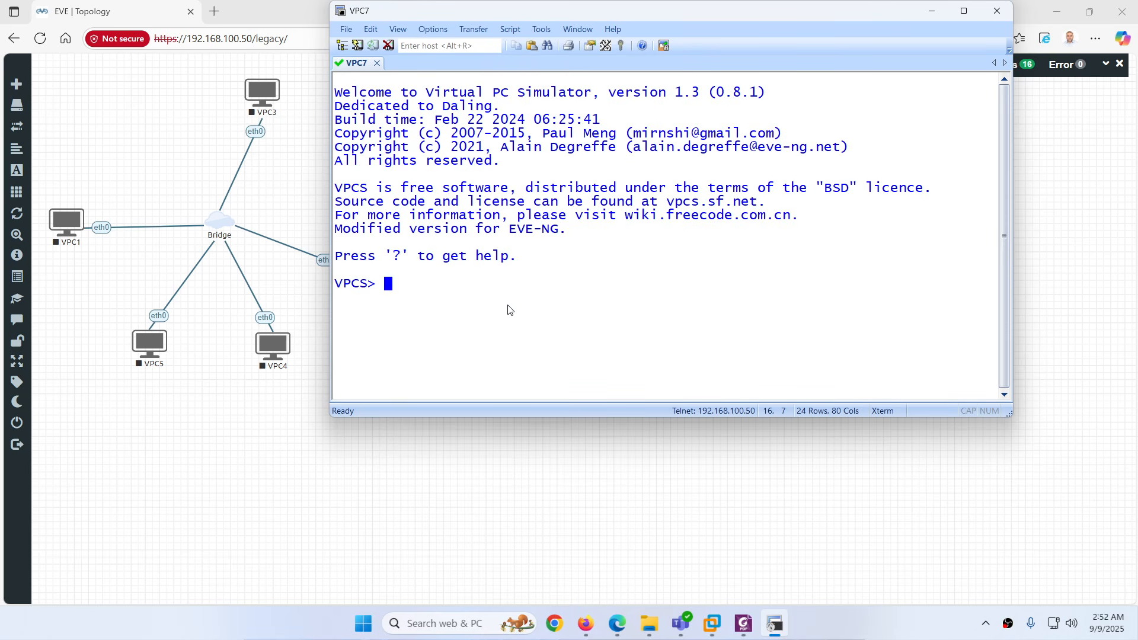
pyautogui.write('ip dhcp')
pyautogui.press('Return')
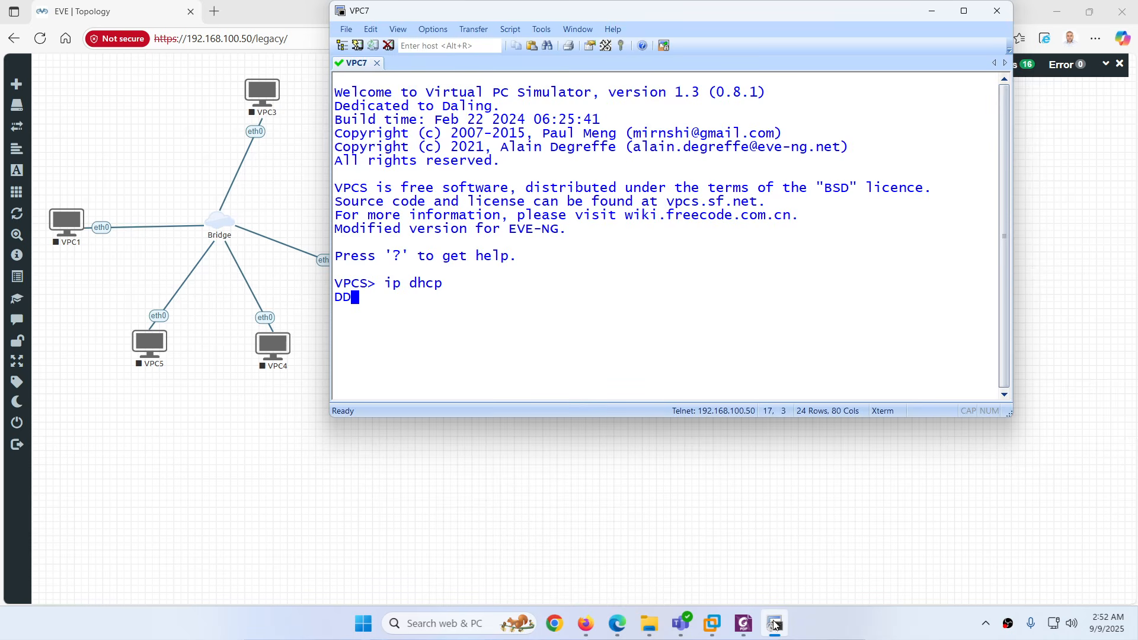
pyautogui.click(667, 495)
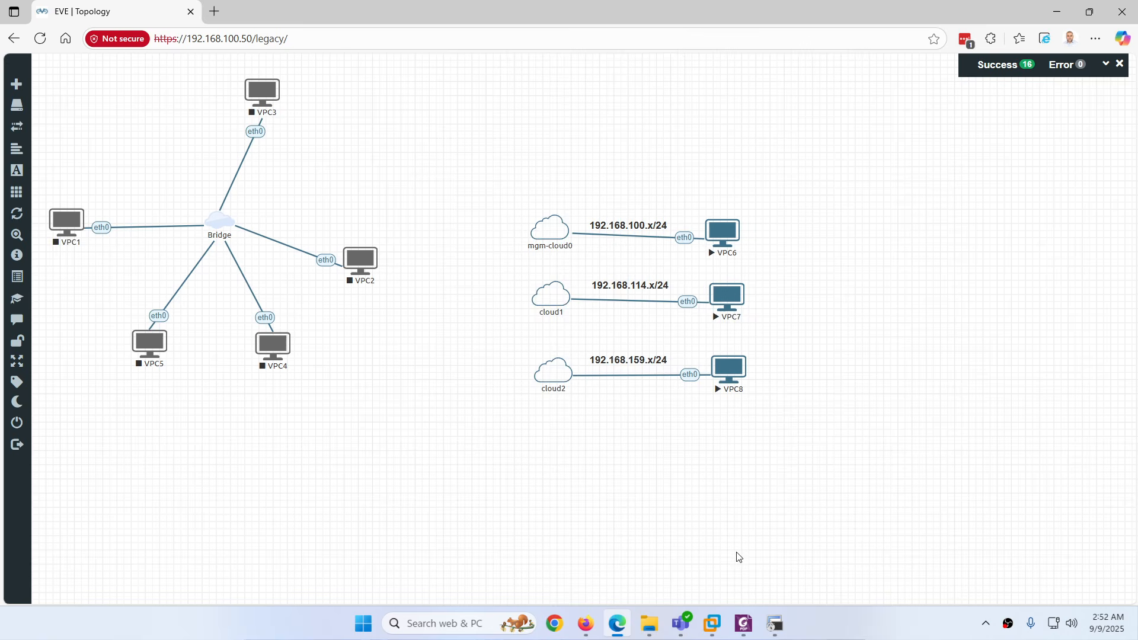
pyautogui.click(774, 623)
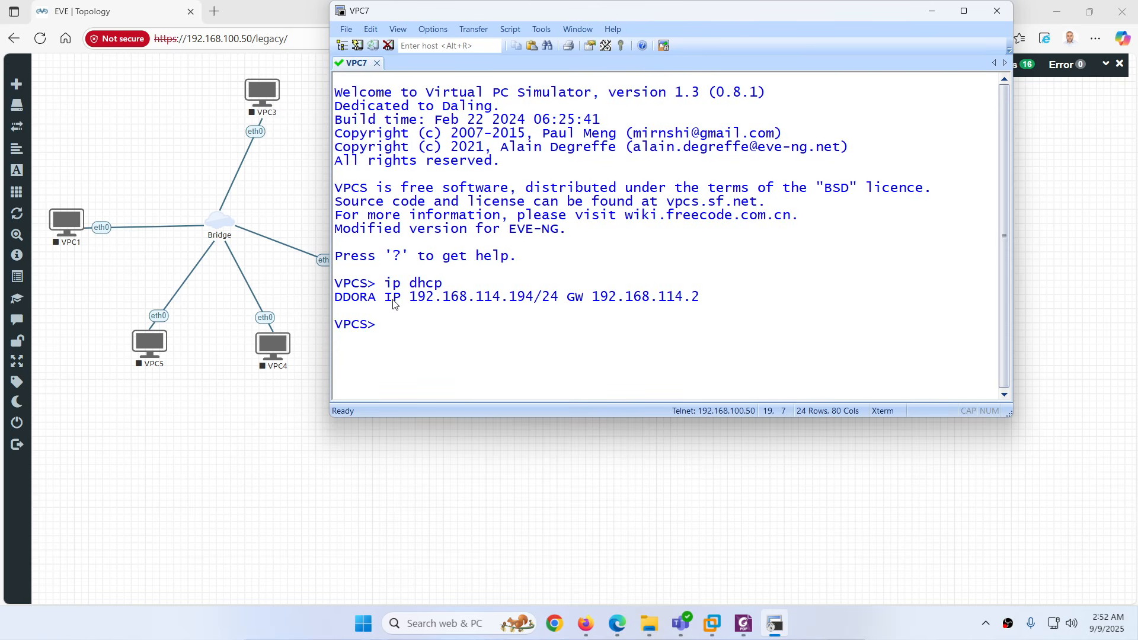
pyautogui.moveTo(410, 298); pyautogui.dragTo(502, 304)
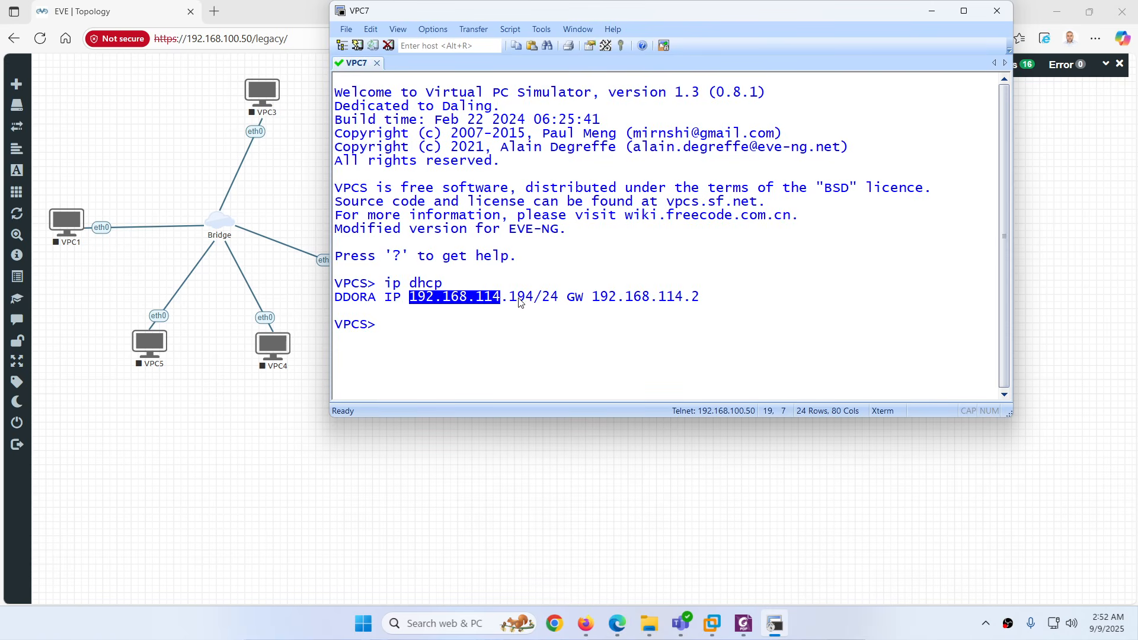
pyautogui.click(775, 625)
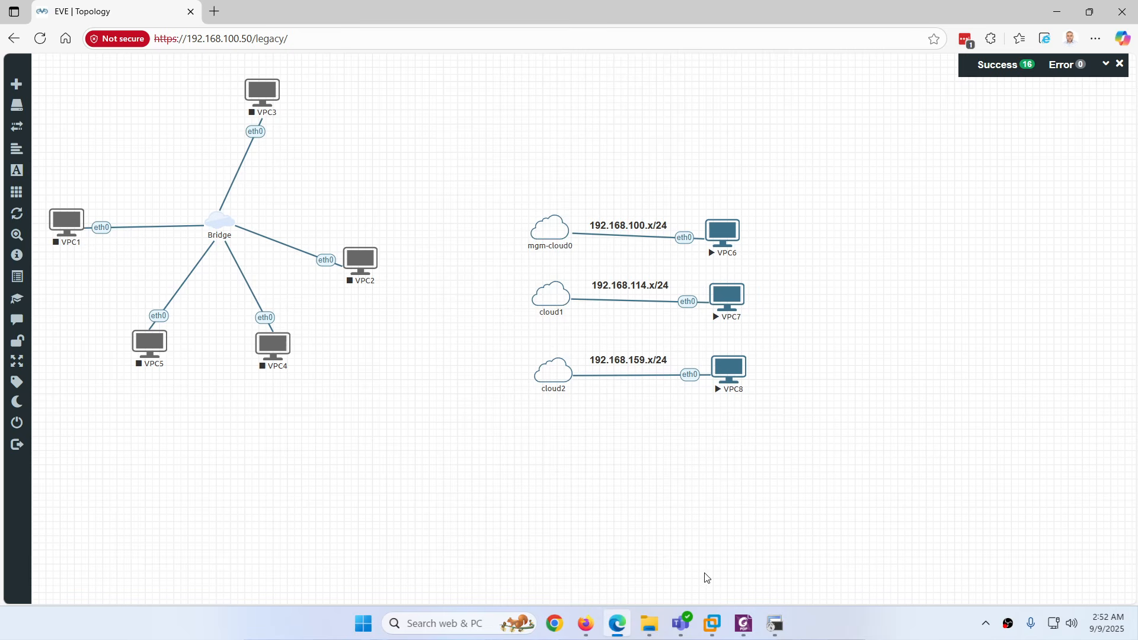
# Check that VMnet8's NAT settings show gateway 192.168.114.2, then cancel both dialogs
pyautogui.click(712, 623)
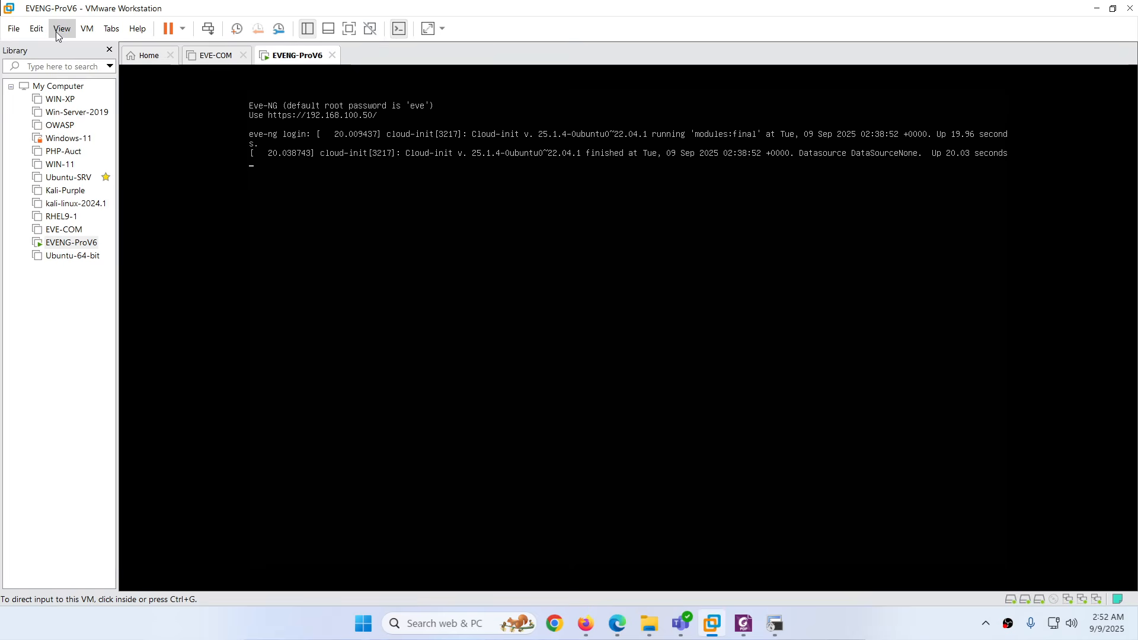
pyautogui.click(39, 30)
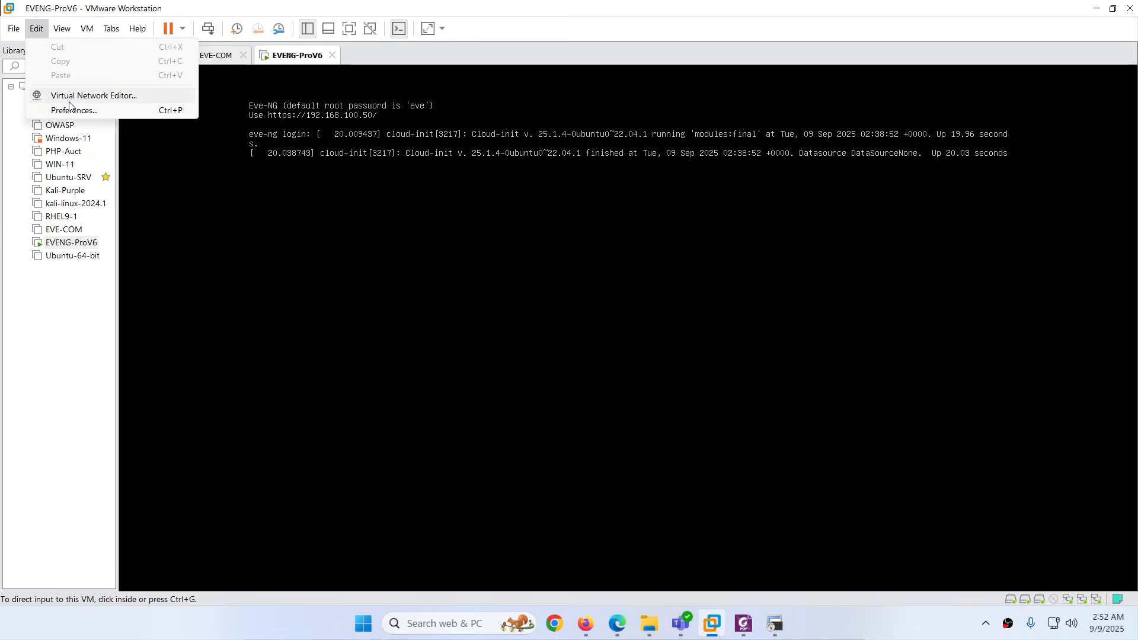
pyautogui.click(89, 96)
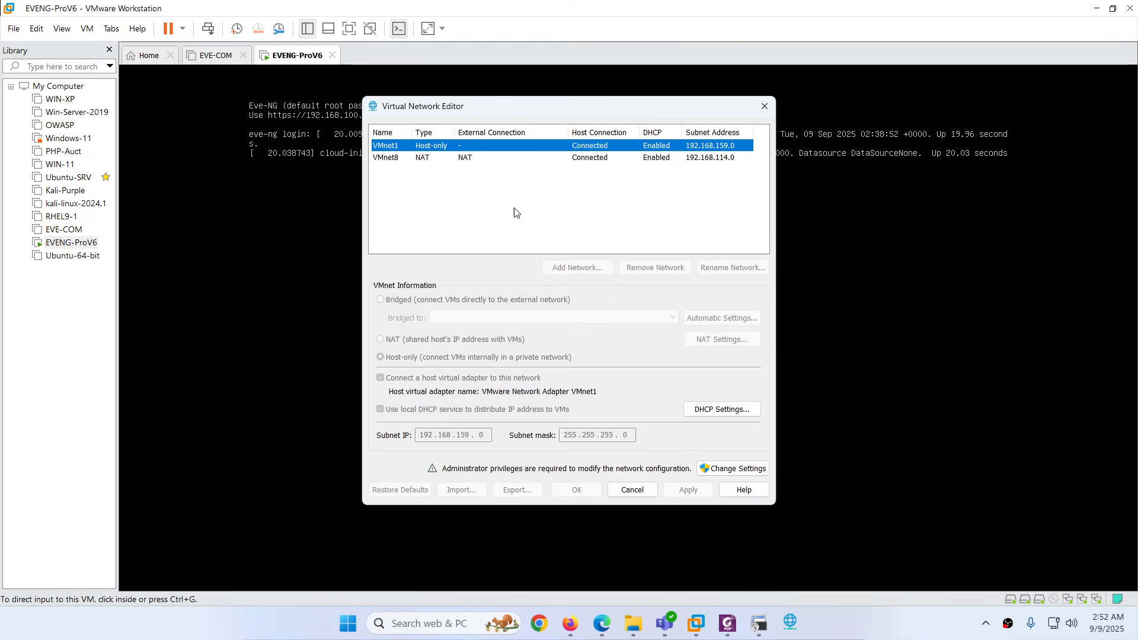
pyautogui.click(702, 161)
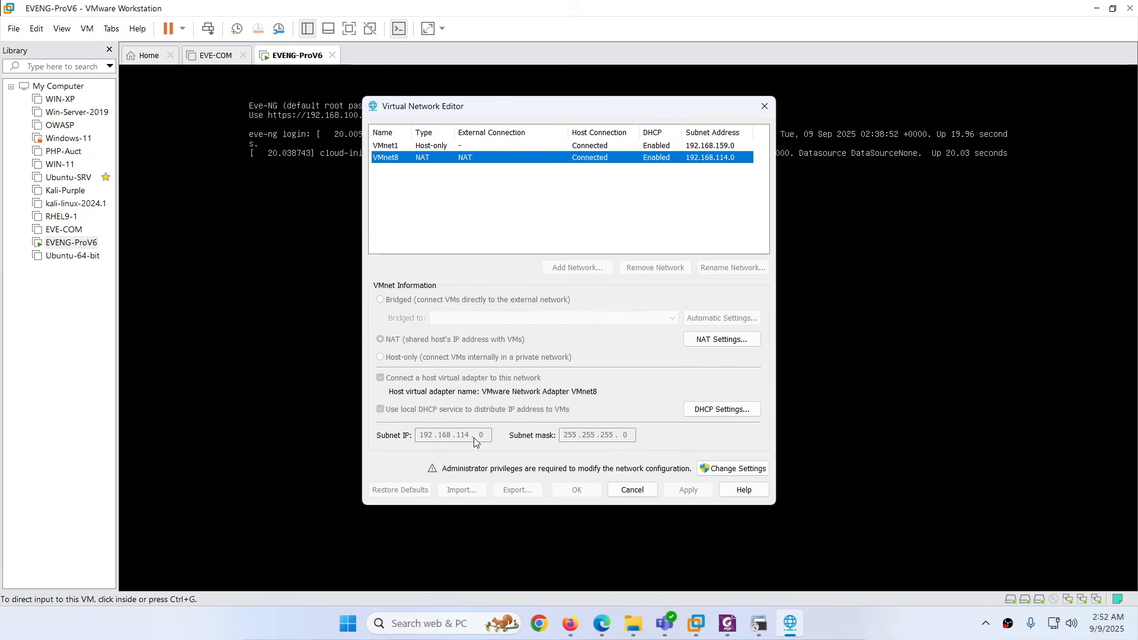
pyautogui.click(706, 341)
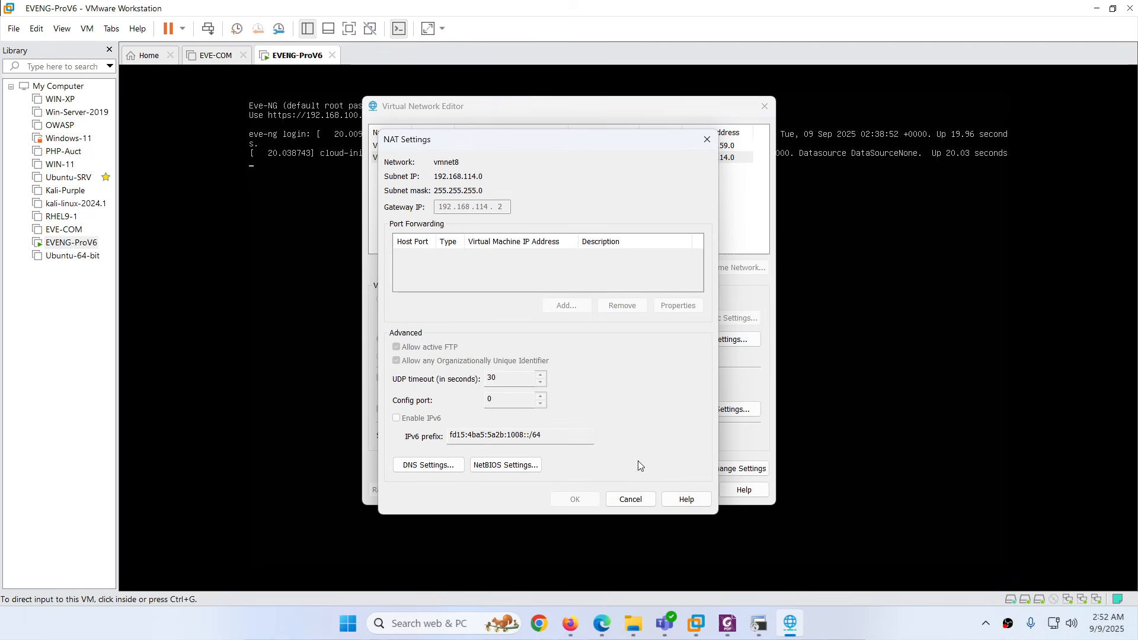
pyautogui.click(633, 502)
pyautogui.click(633, 492)
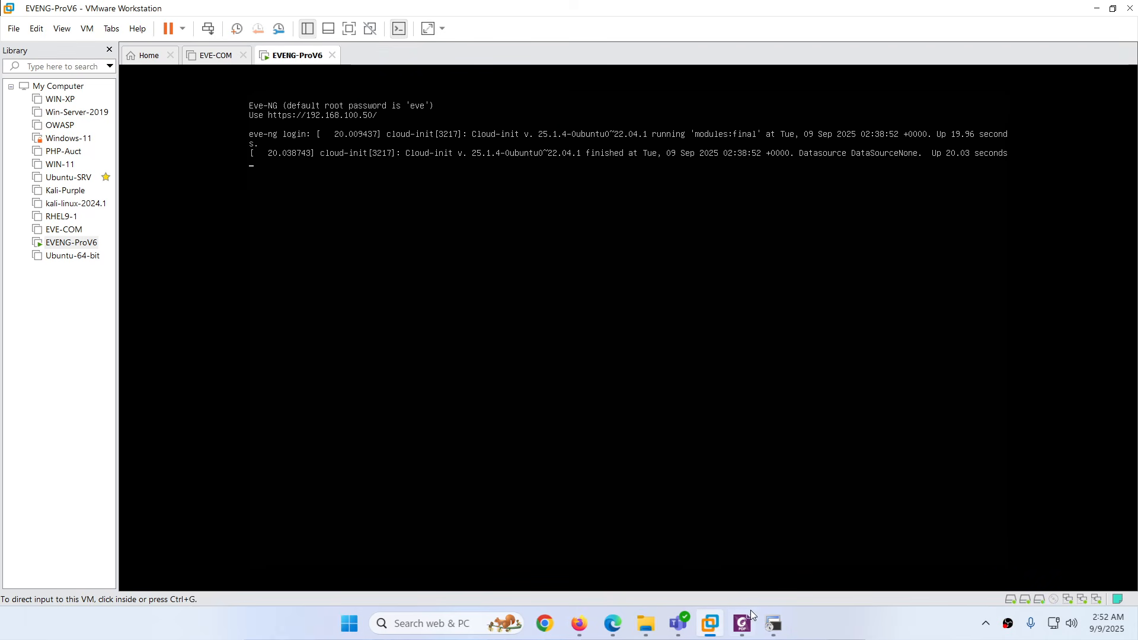
# Run ip dhcp on VPC8, getting 192.168.159.136/24, then bring up VMware Workstation
pyautogui.moveTo(743, 627)
pyautogui.click(617, 623)
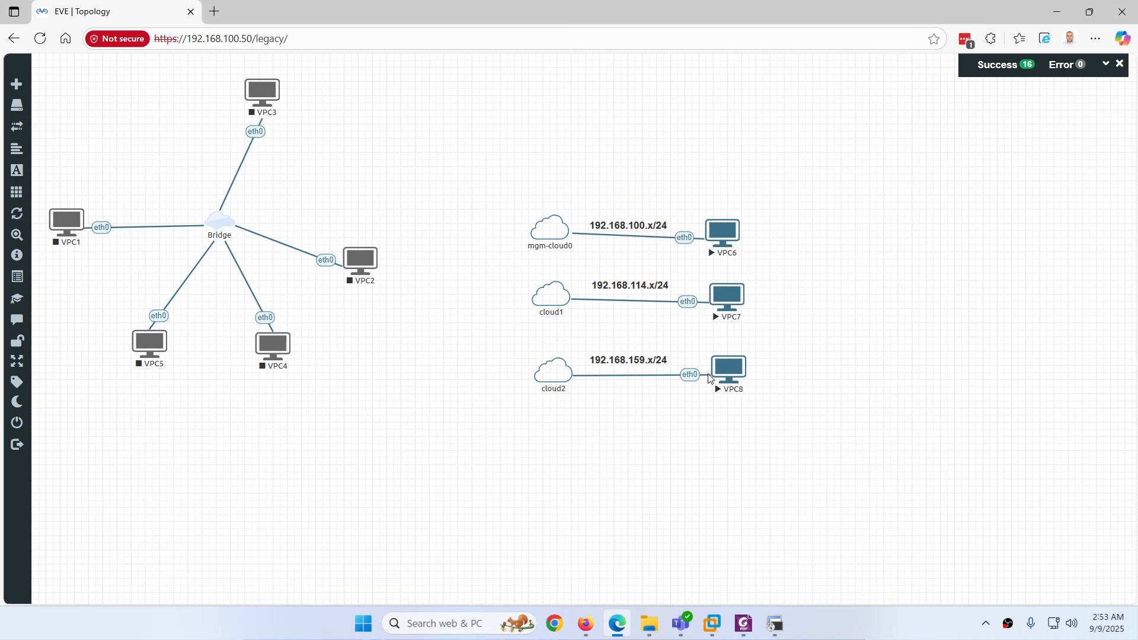
pyautogui.click(726, 371)
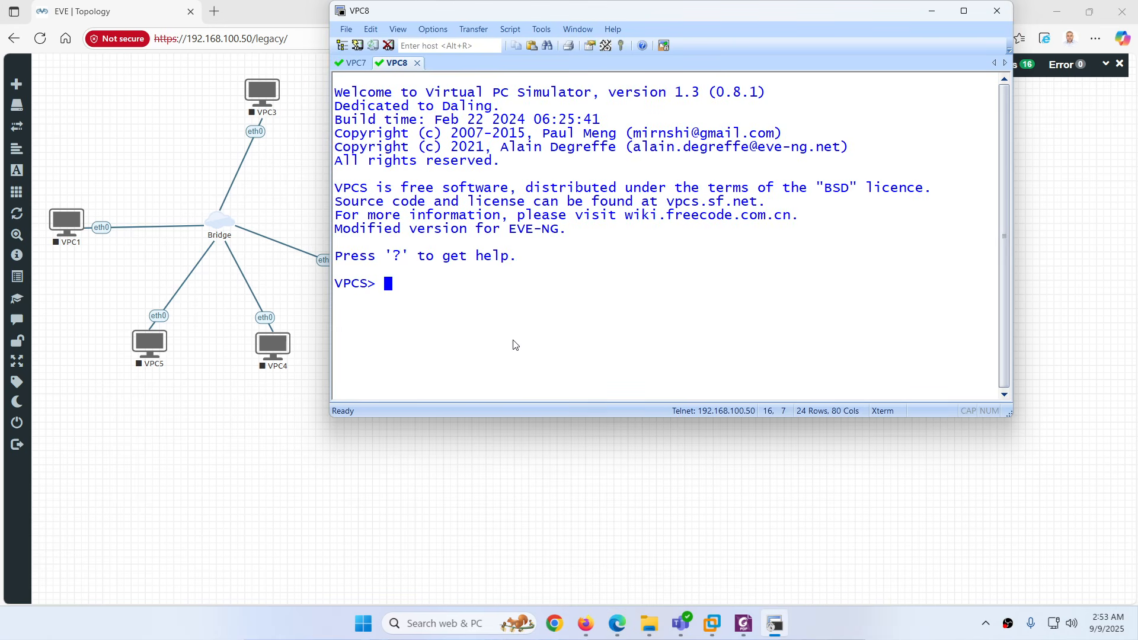
pyautogui.write('ip dhcp')
pyautogui.press('Return')
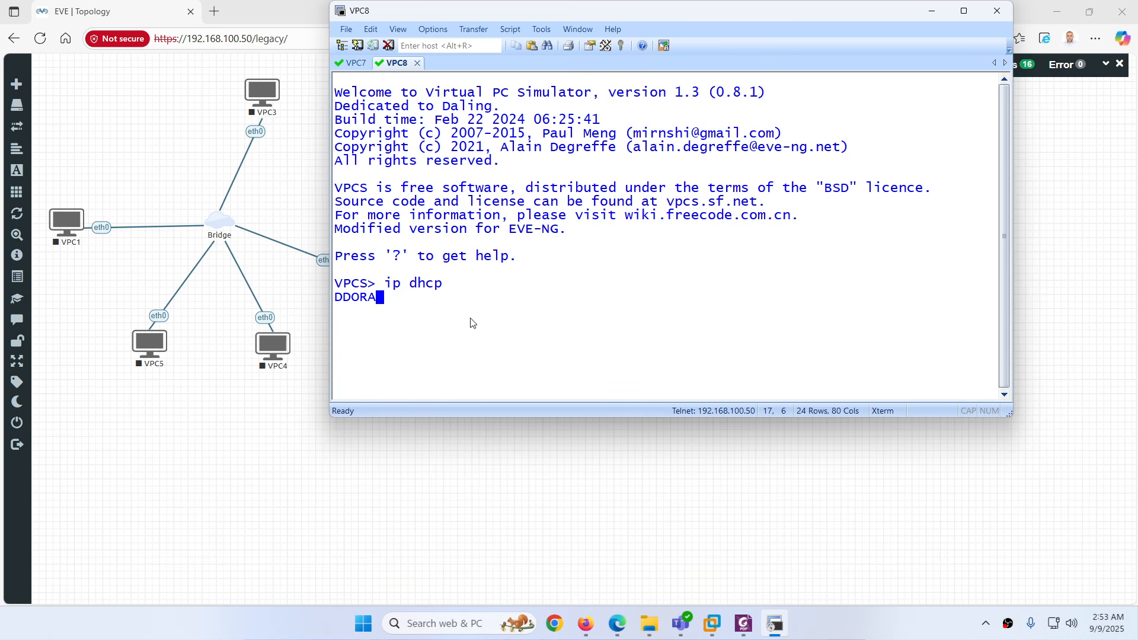
pyautogui.moveTo(468, 297); pyautogui.dragTo(508, 298)
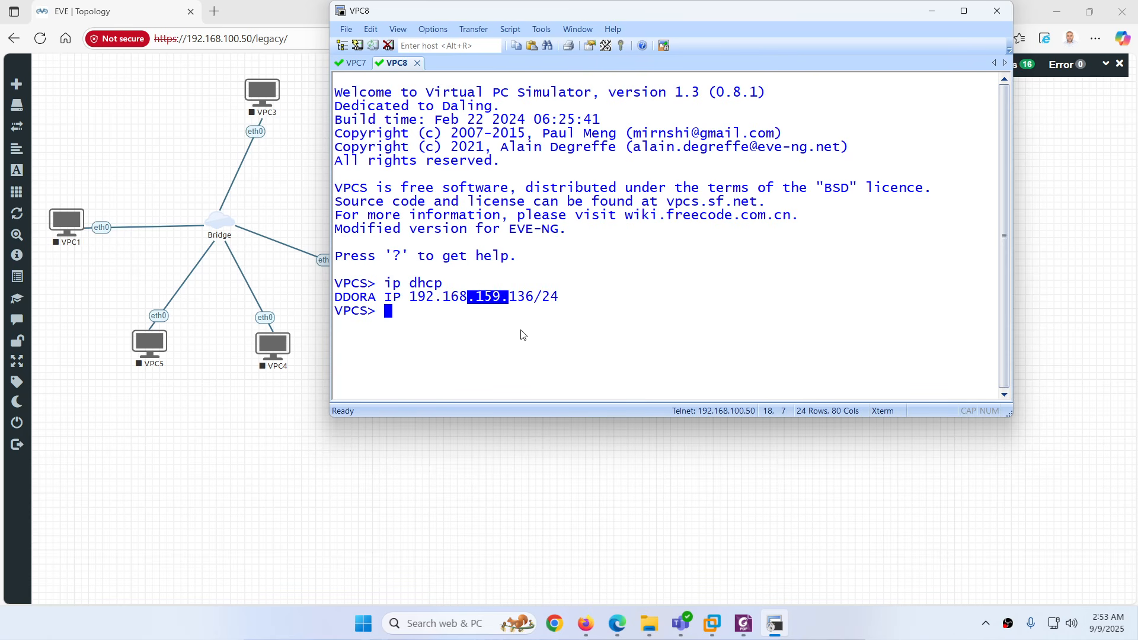
pyautogui.click(773, 637)
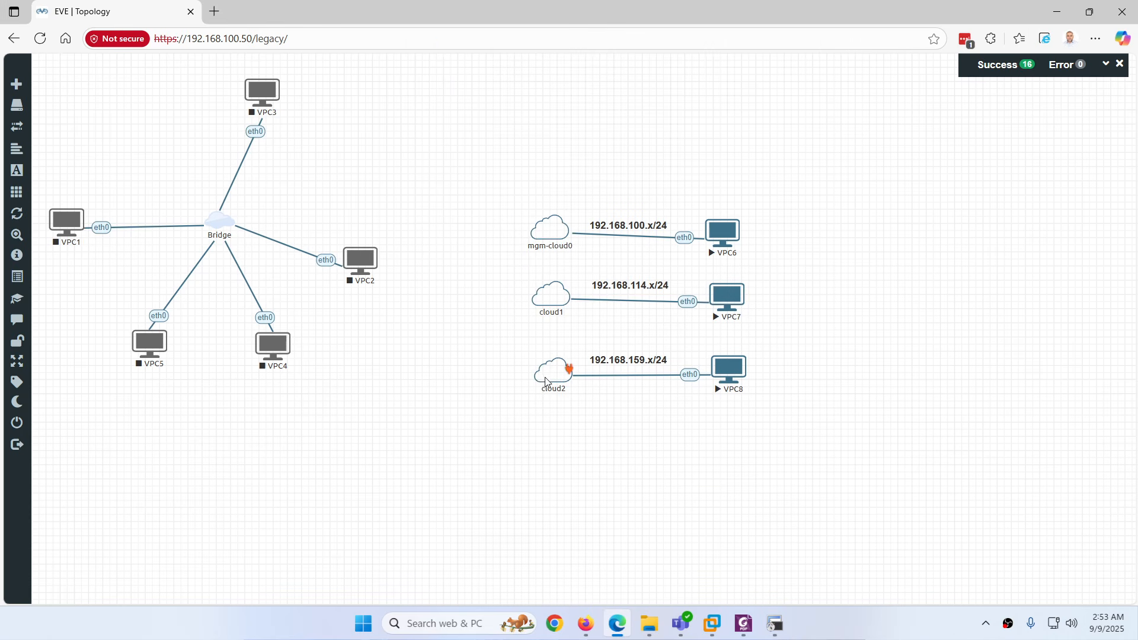
pyautogui.click(713, 623)
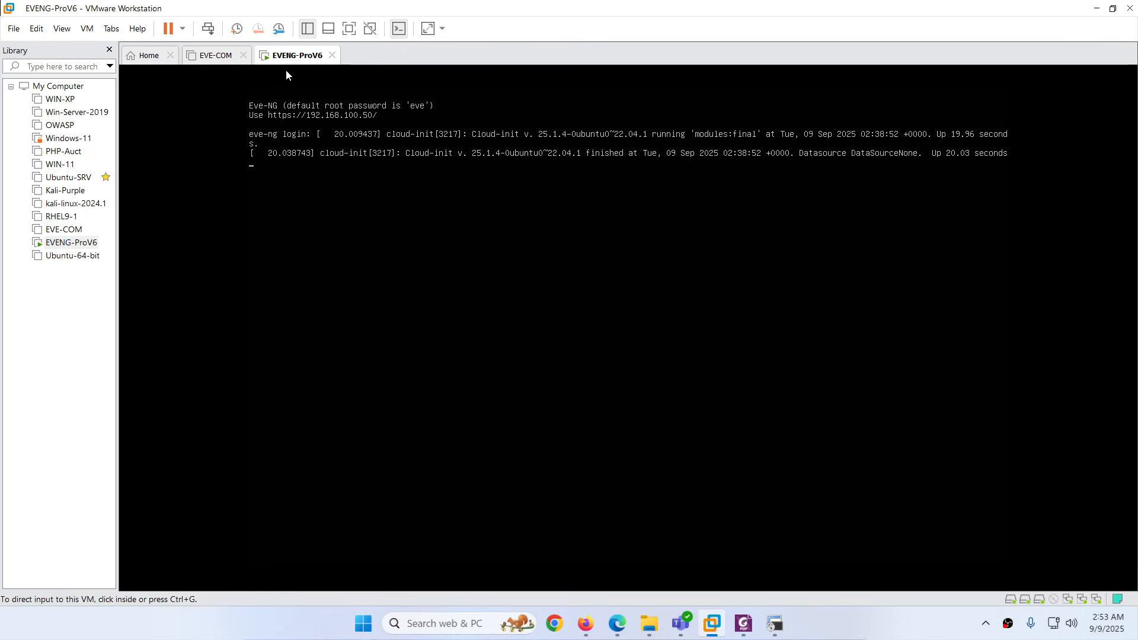
# Inspect the EVENG-ProV6 VM's bridged, NAT and host-only network adapters, then cancel
pyautogui.rightClick(287, 56)
pyautogui.click(324, 255)
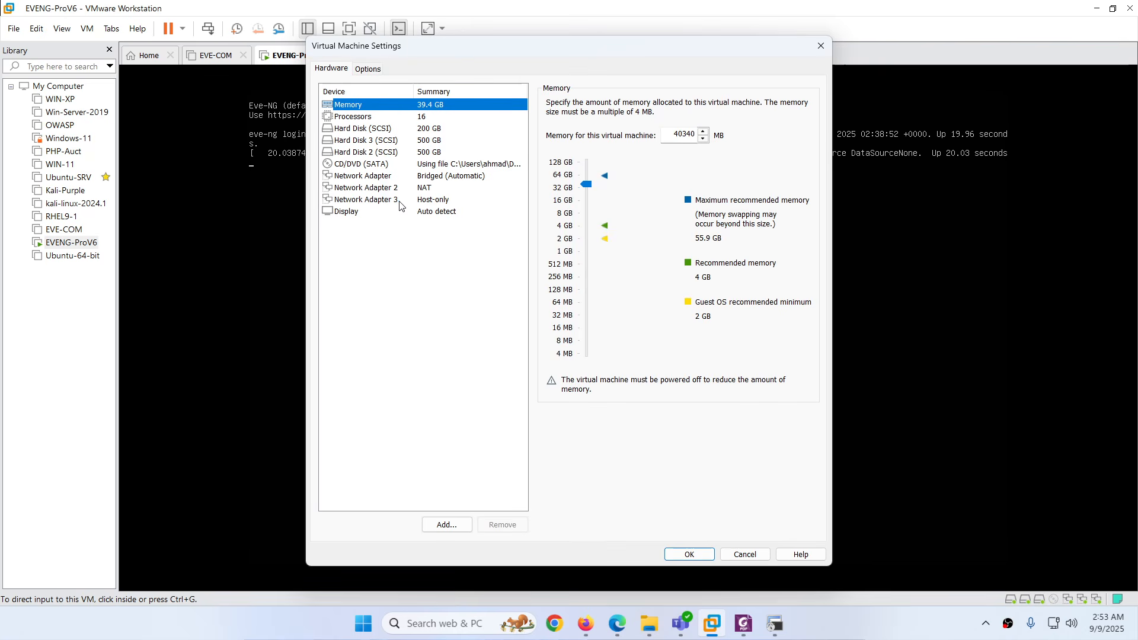
pyautogui.click(398, 203)
pyautogui.click(425, 178)
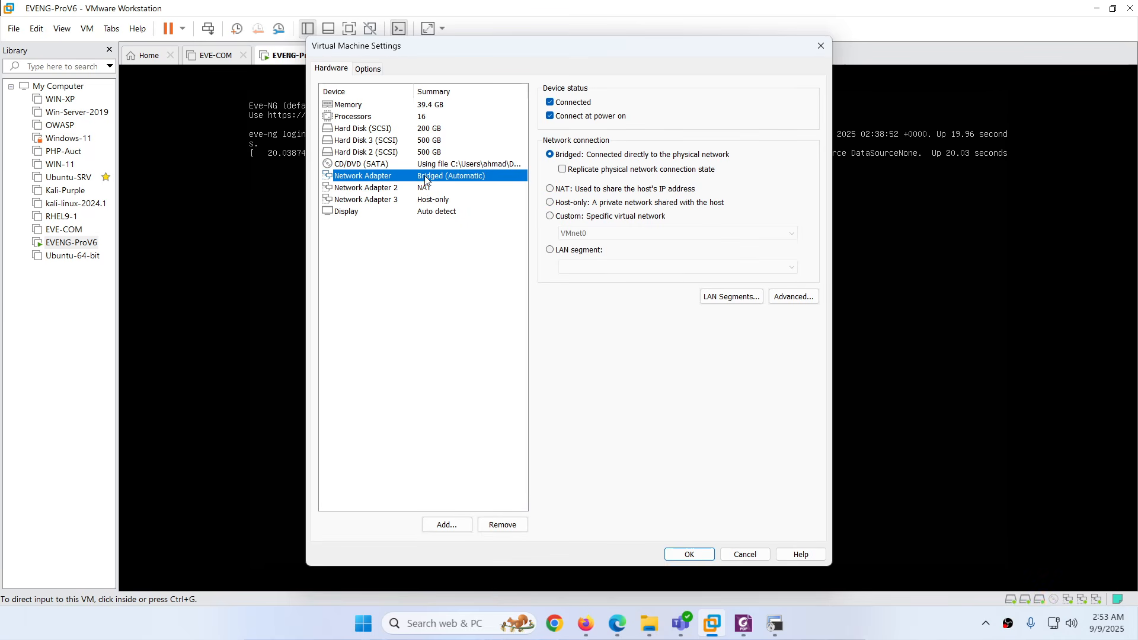
pyautogui.click(422, 189)
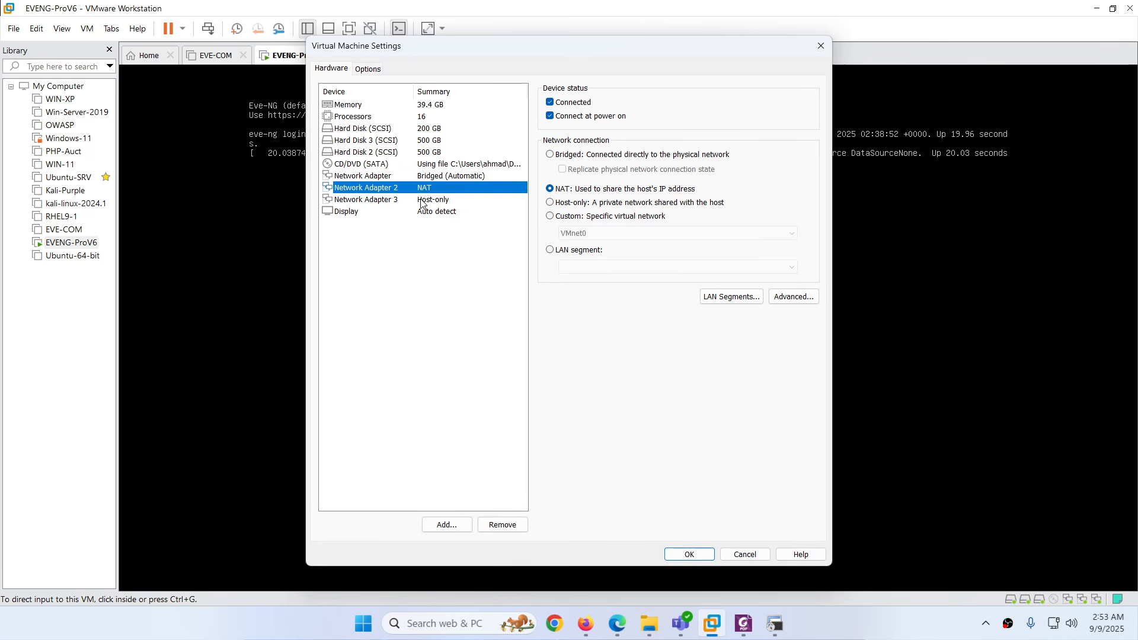
pyautogui.click(423, 201)
pyautogui.click(744, 554)
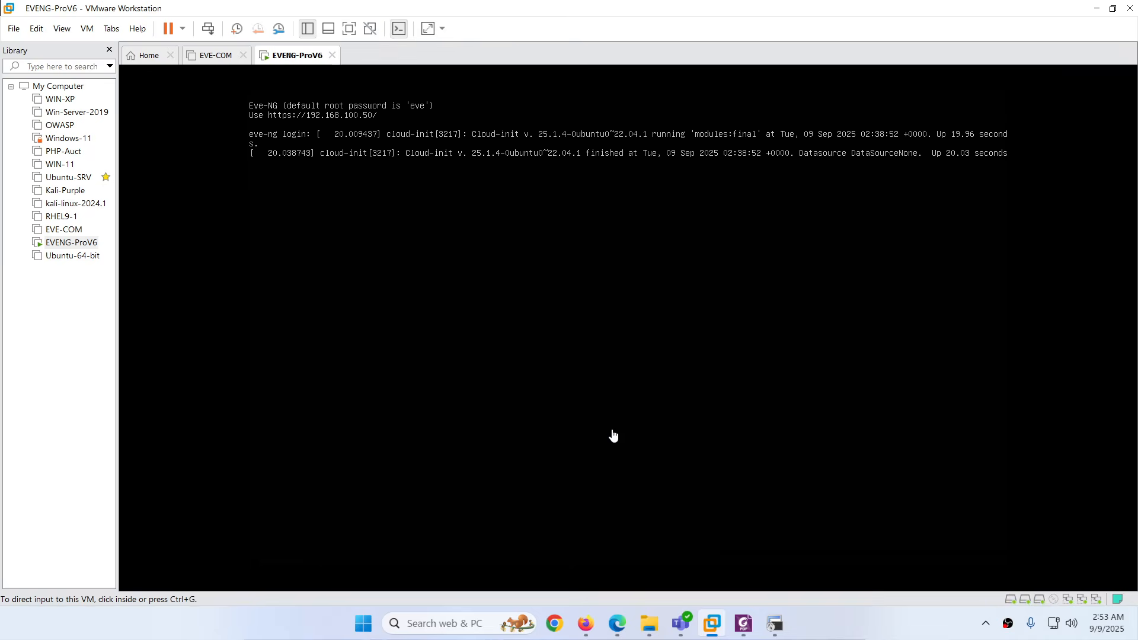
# Confirm host-only VMnet1 is 192.168.159.0 in the Virtual Network Editor, then return to the topology
pyautogui.click(36, 30)
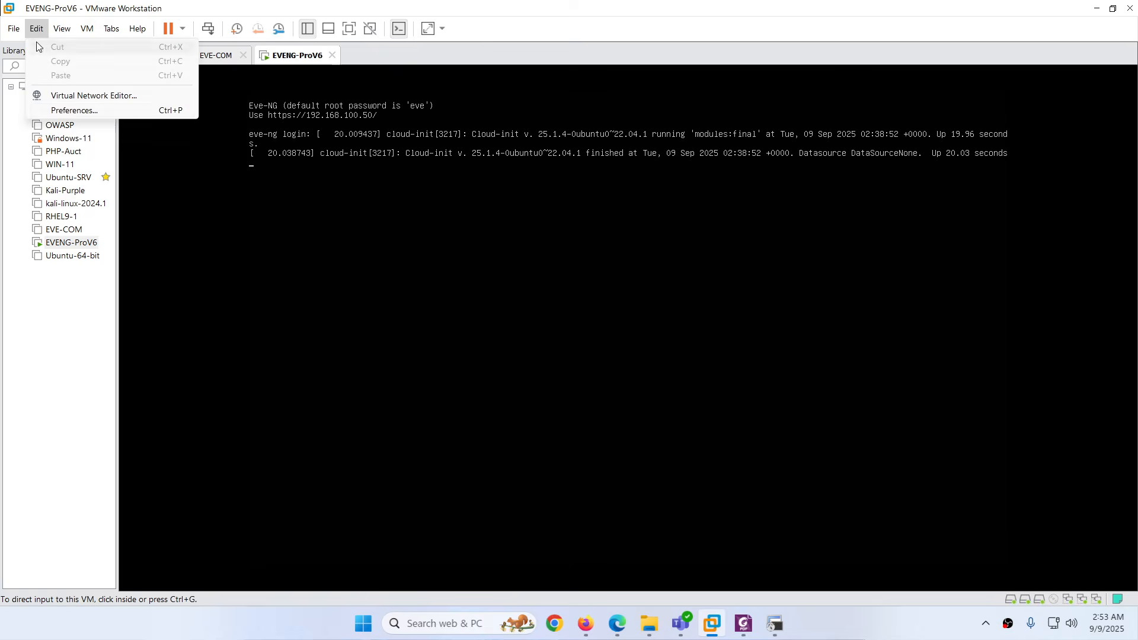
pyautogui.click(70, 97)
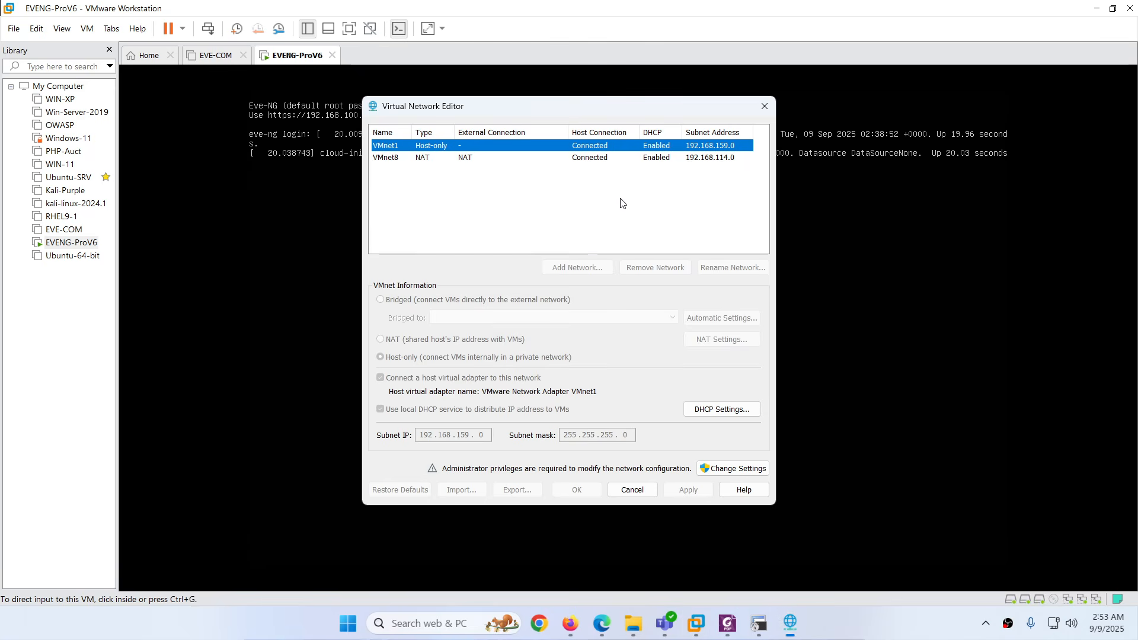
pyautogui.click(633, 489)
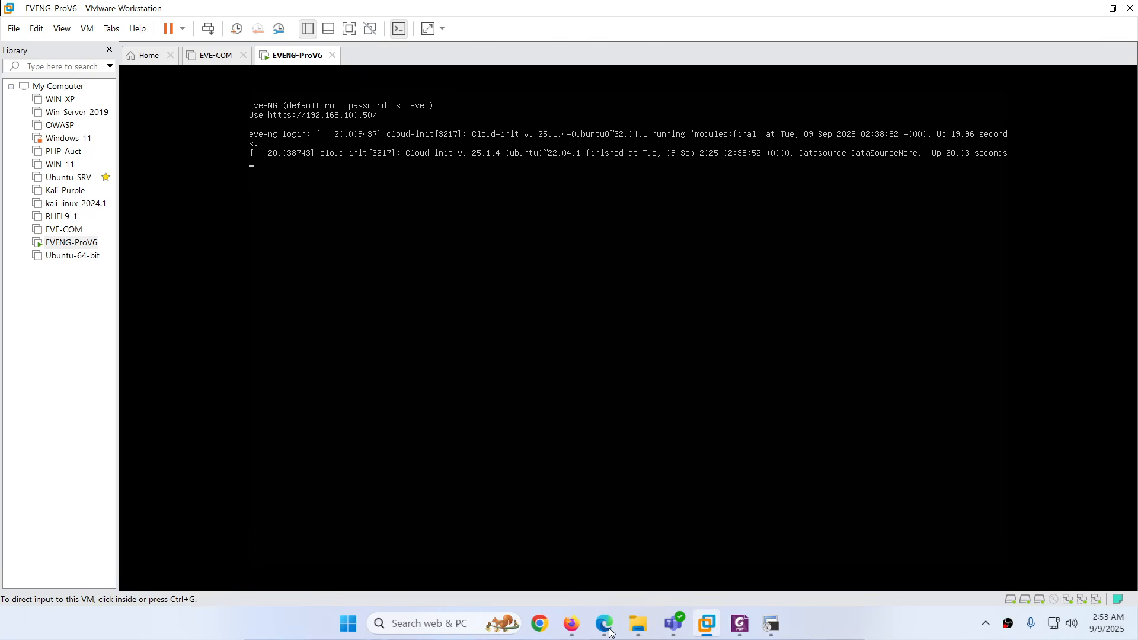
pyautogui.click(617, 624)
# Stop VPC6 and delete it from the topology
pyautogui.click(775, 624)
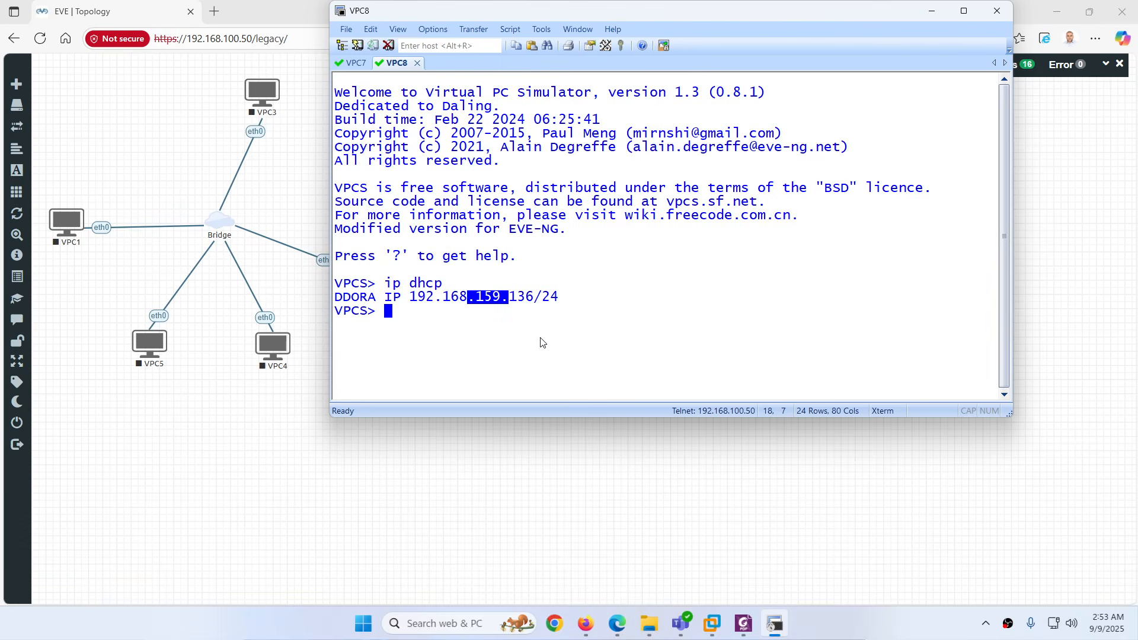
pyautogui.click(784, 635)
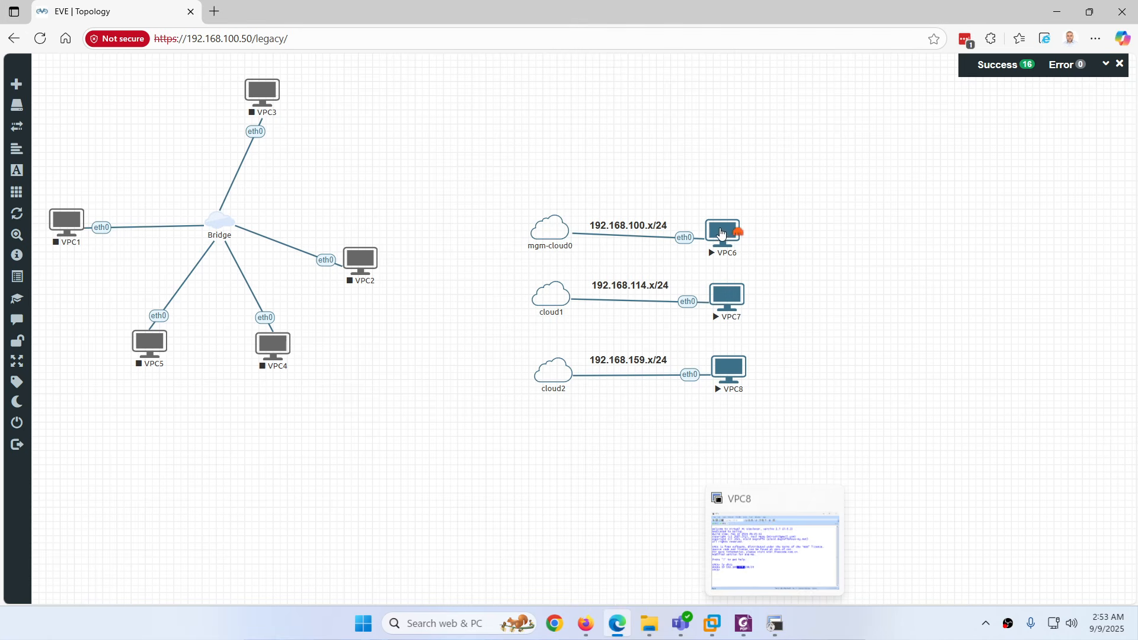
pyautogui.click(722, 230)
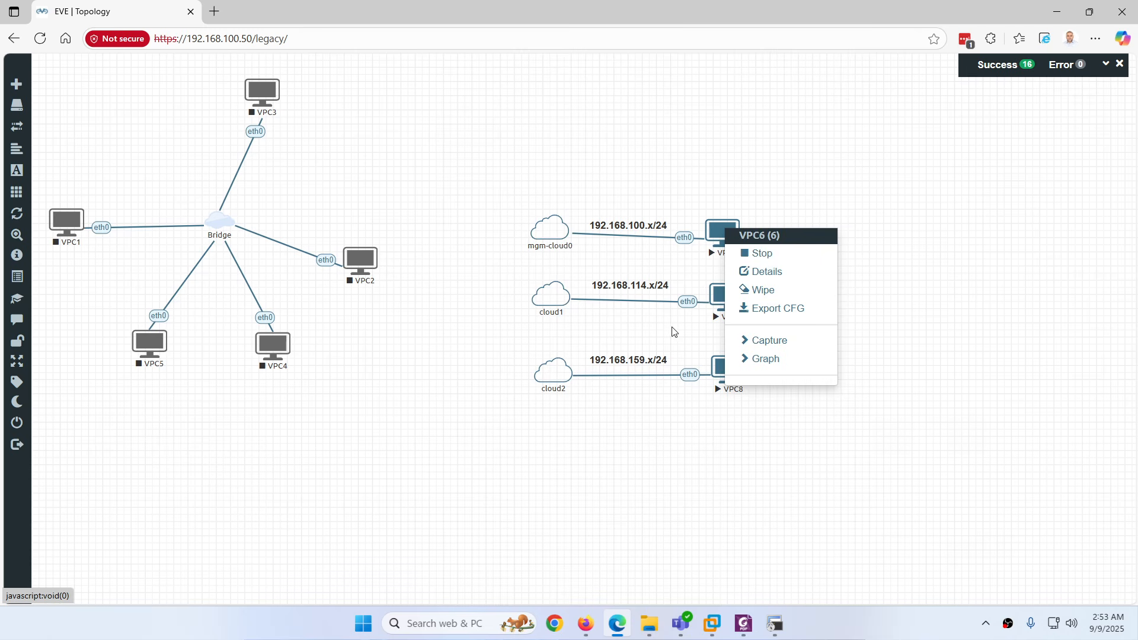
pyautogui.click(761, 253)
pyautogui.rightClick(723, 232)
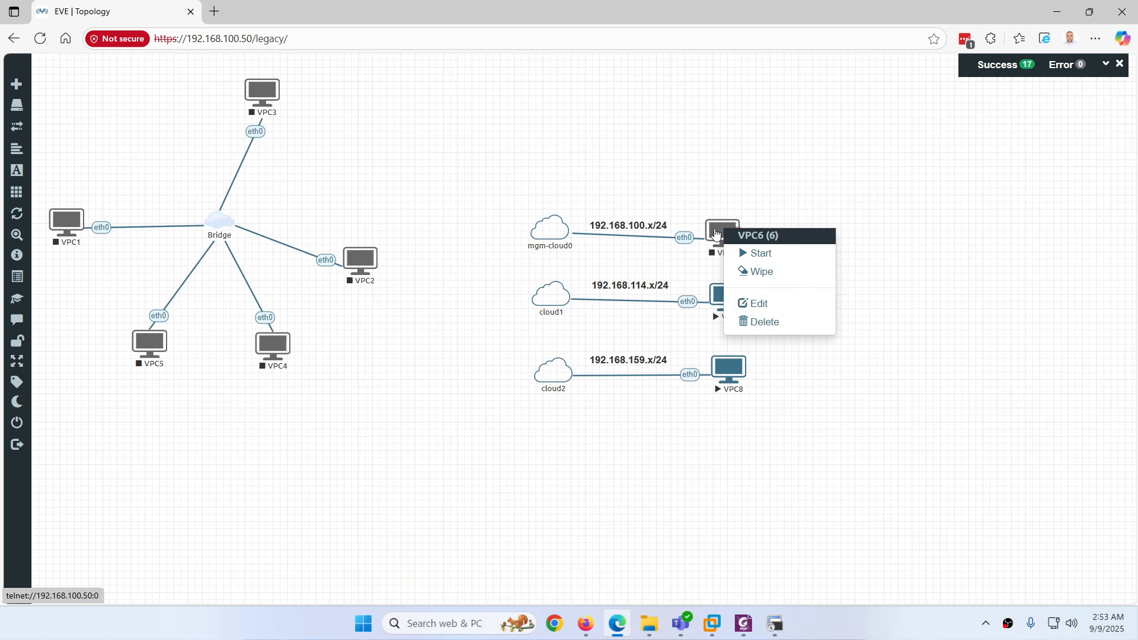
pyautogui.click(768, 321)
pyautogui.click(523, 165)
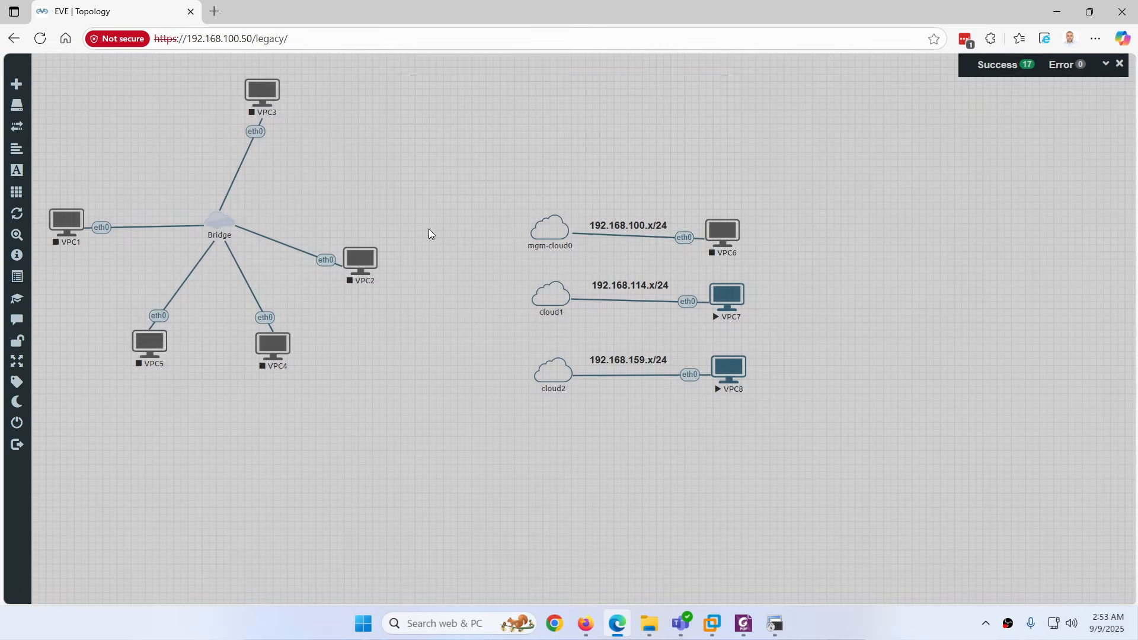
# Remove VPC2's Bridge link and connect VPC2's eth0 to mgm-cloud0
pyautogui.rightClick(323, 259)
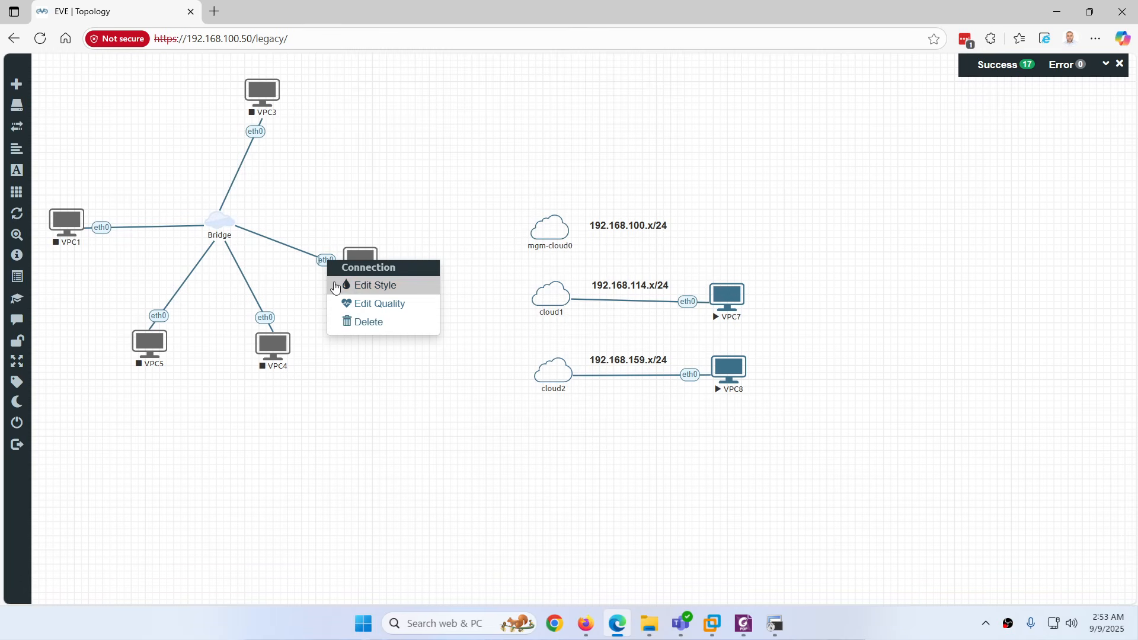
pyautogui.click(368, 320)
pyautogui.moveTo(366, 274); pyautogui.dragTo(554, 228)
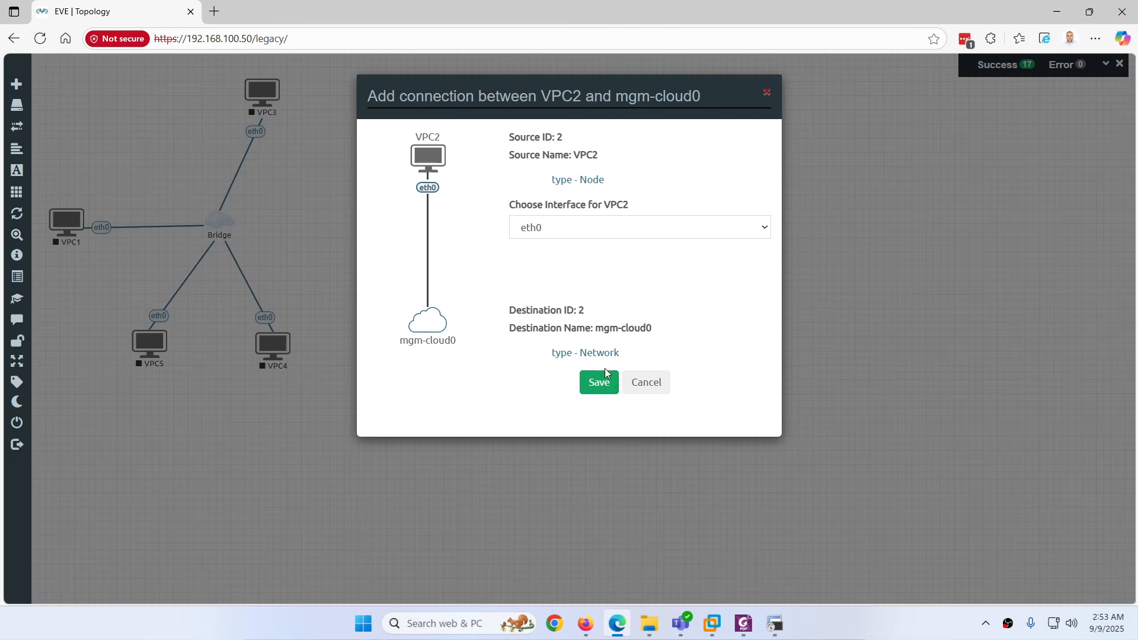
pyautogui.click(600, 383)
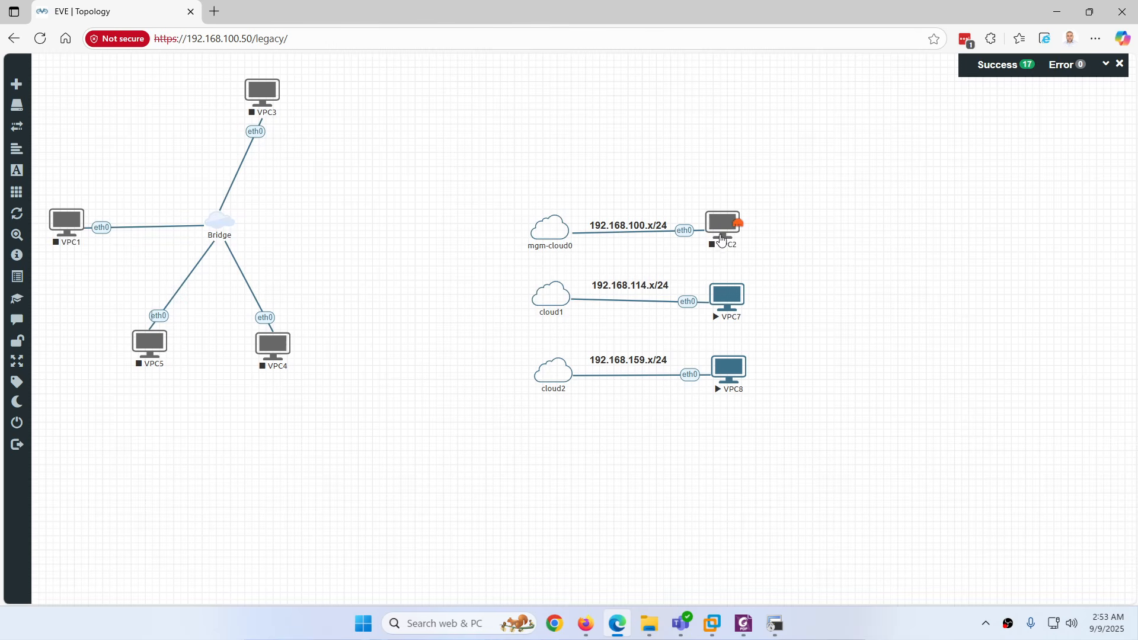
pyautogui.rightClick(721, 239)
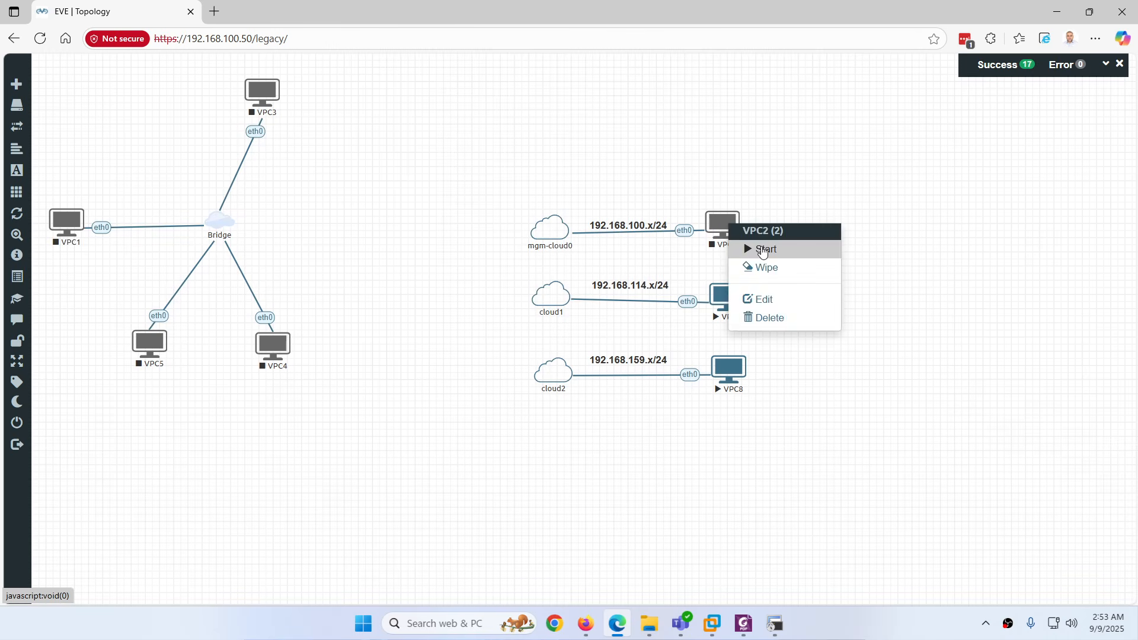
# Start VPC2, open its console, close the disconnected session, and minimize SecureCRT
pyautogui.click(746, 246)
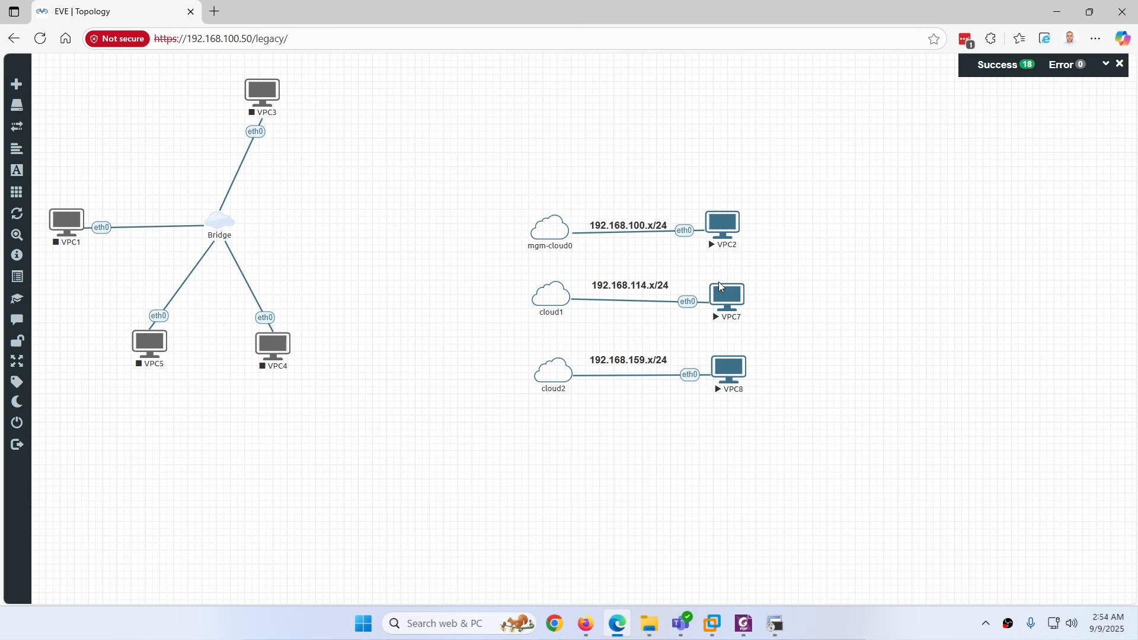
pyautogui.click(721, 221)
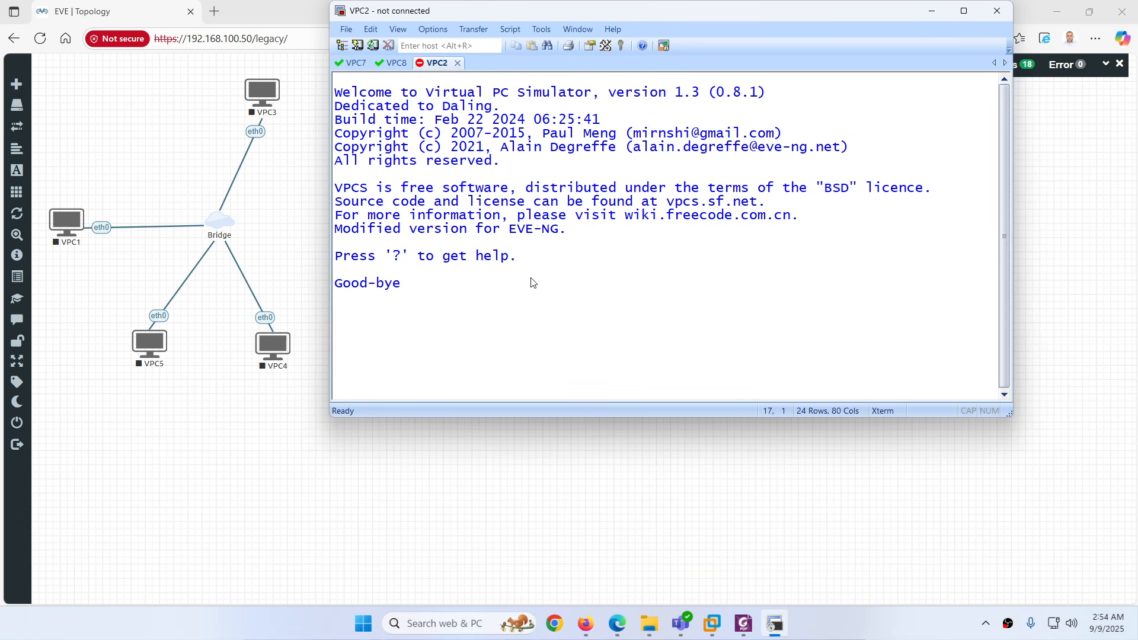
pyautogui.click(458, 64)
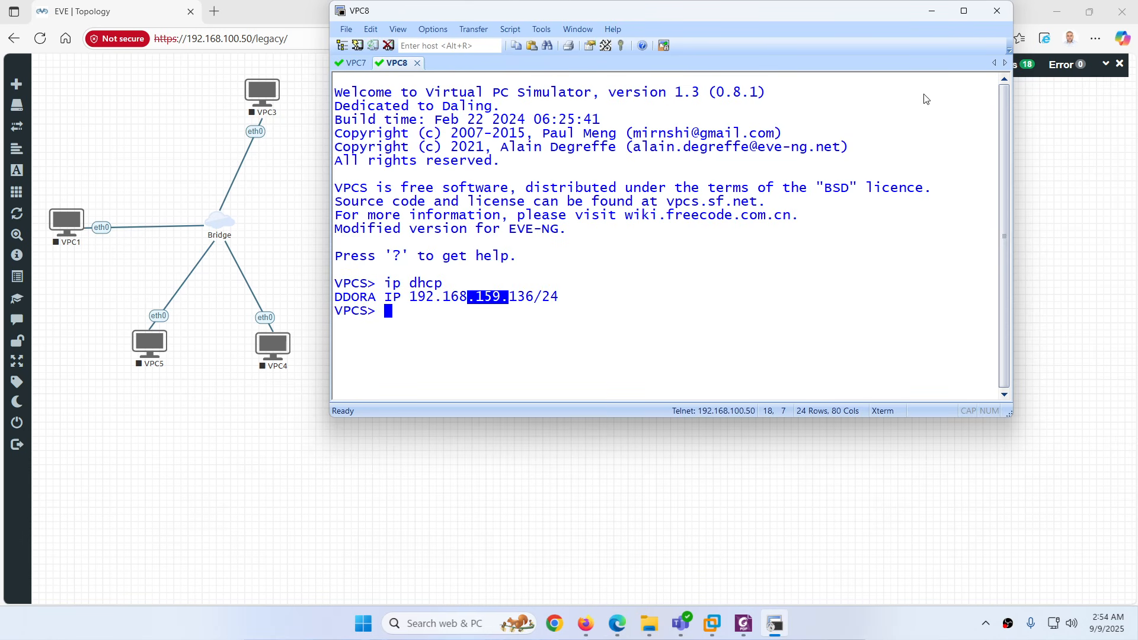
pyautogui.click(991, 19)
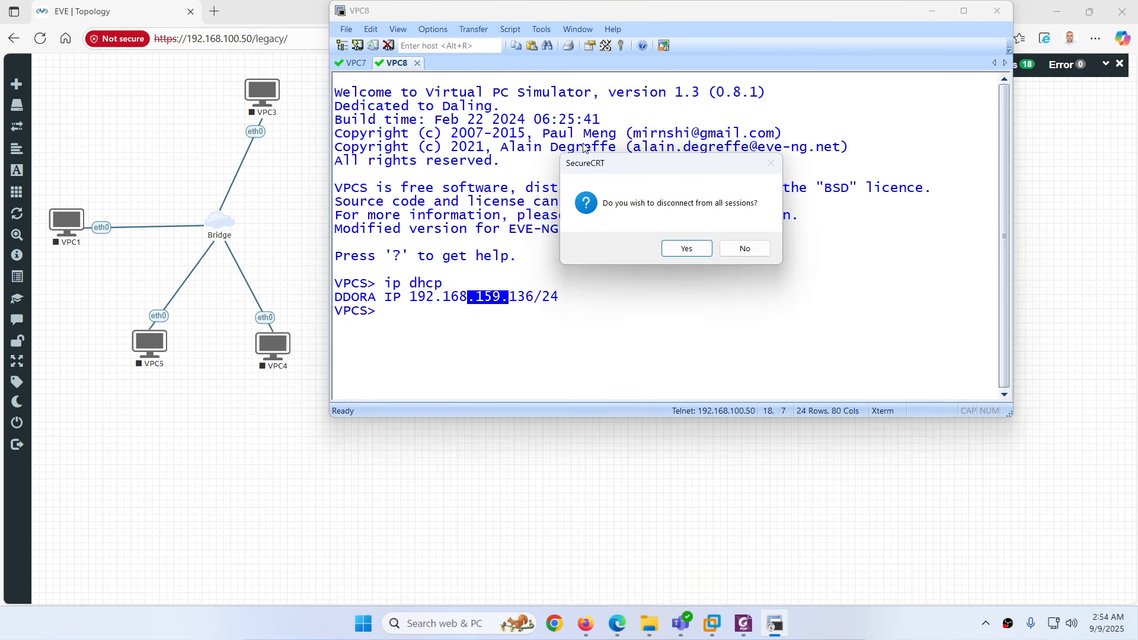
pyautogui.click(743, 251)
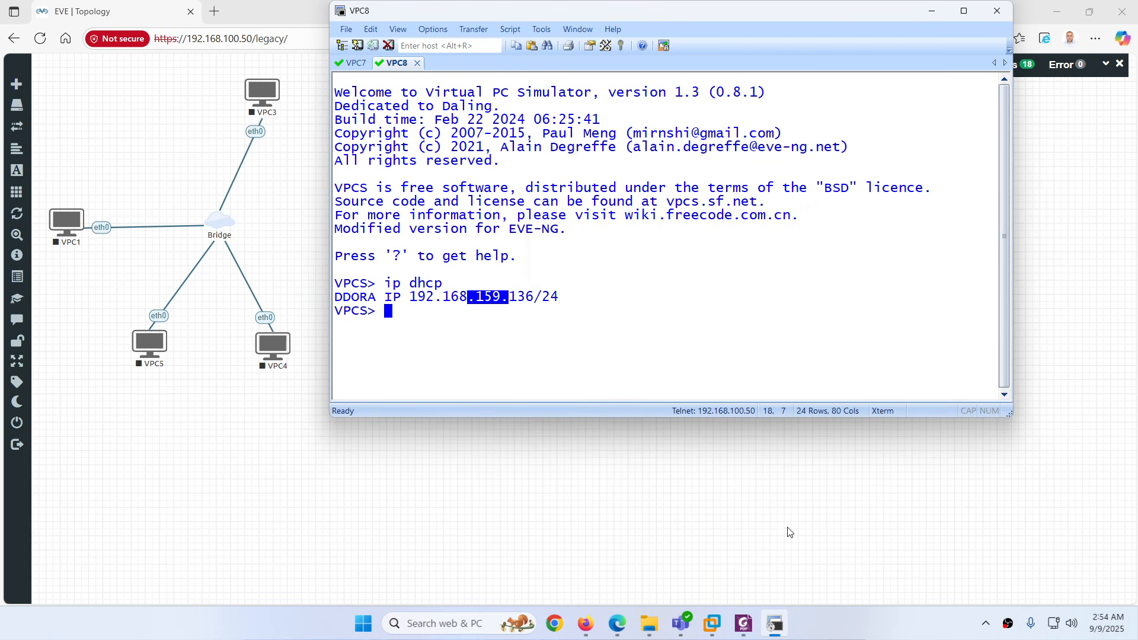
pyautogui.click(786, 625)
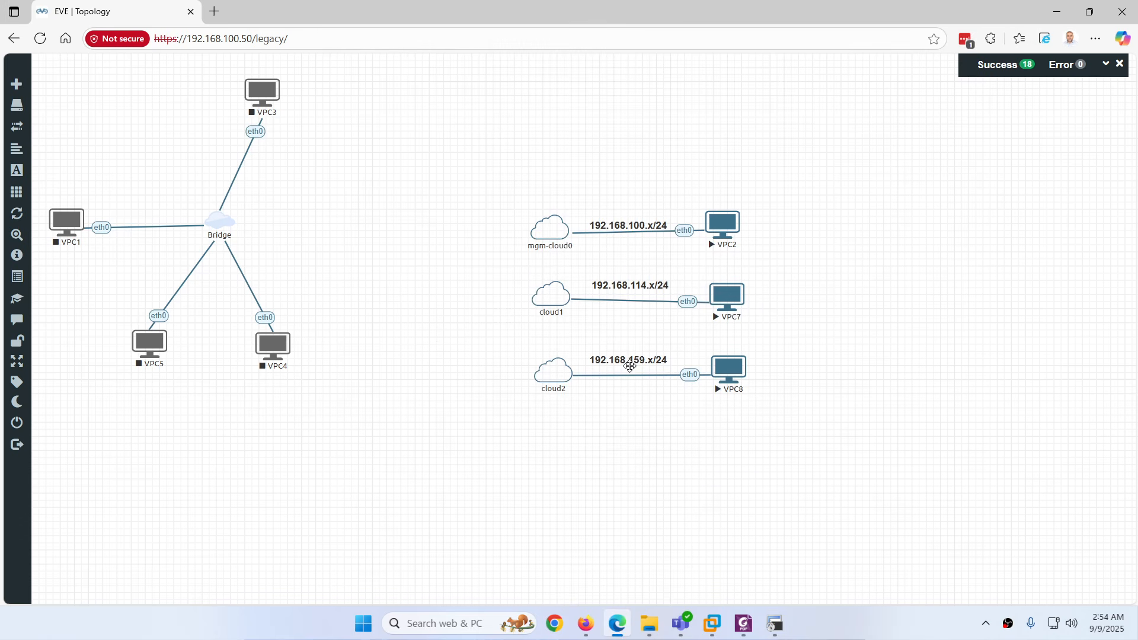
# Start VPC4 and open its console, then set the console aside
pyautogui.rightClick(356, 248)
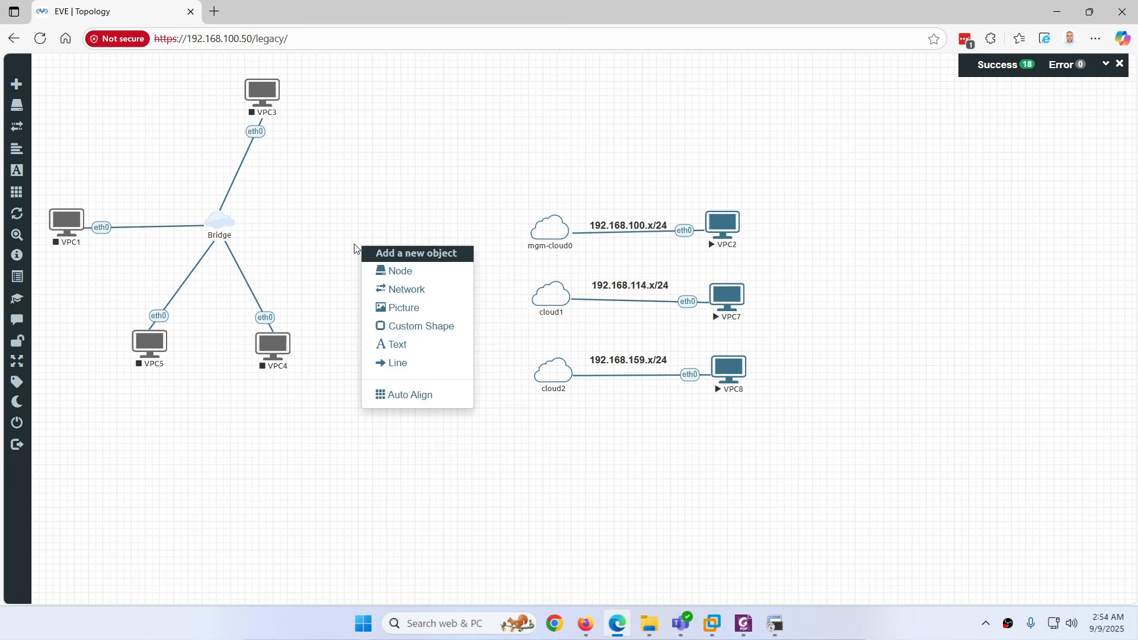
pyautogui.click(337, 267)
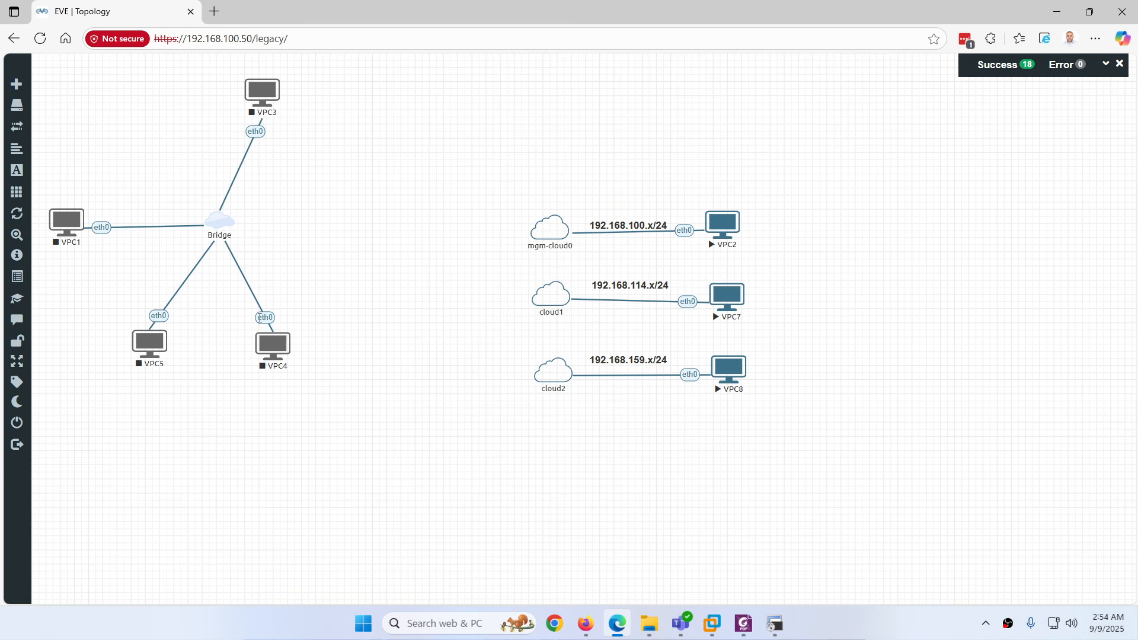
pyautogui.rightClick(281, 343)
pyautogui.click(315, 369)
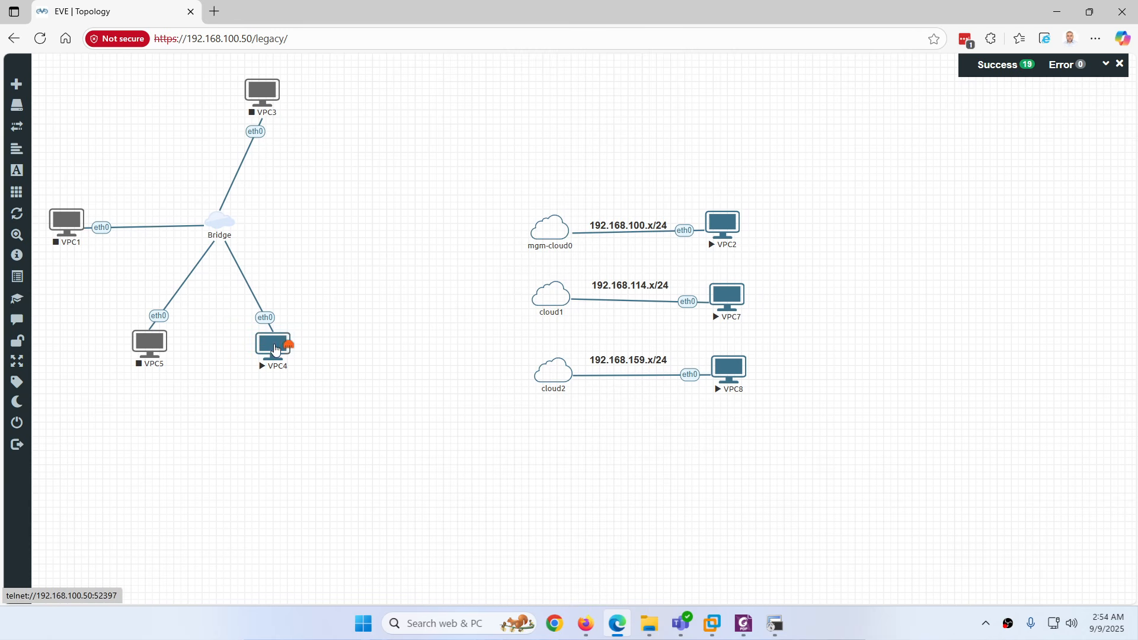
pyautogui.click(286, 353)
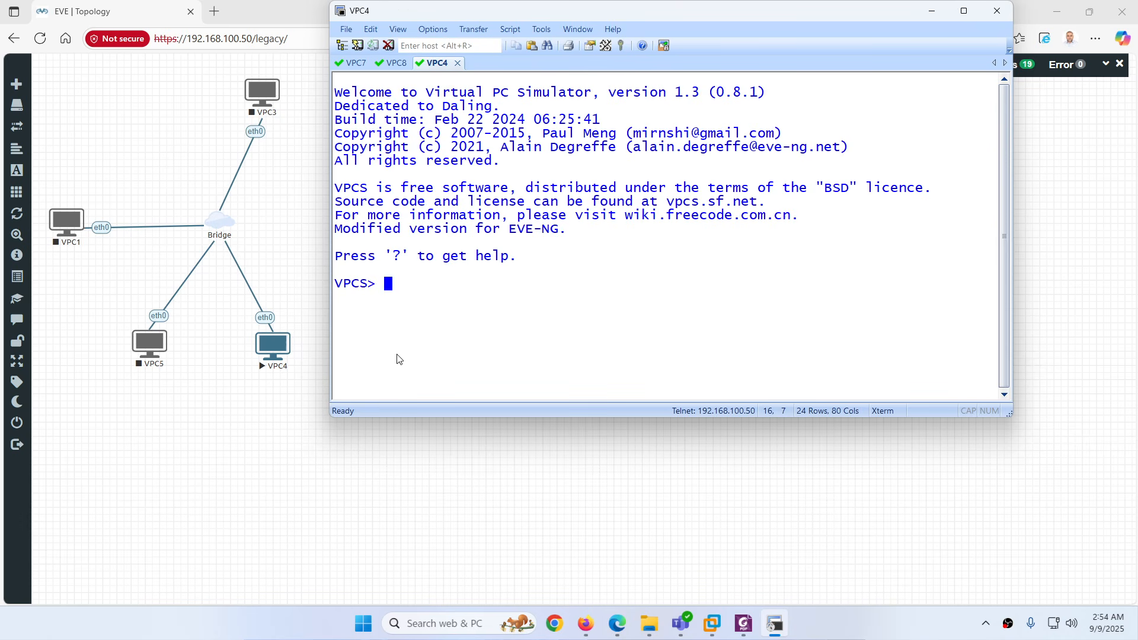
pyautogui.click(931, 11)
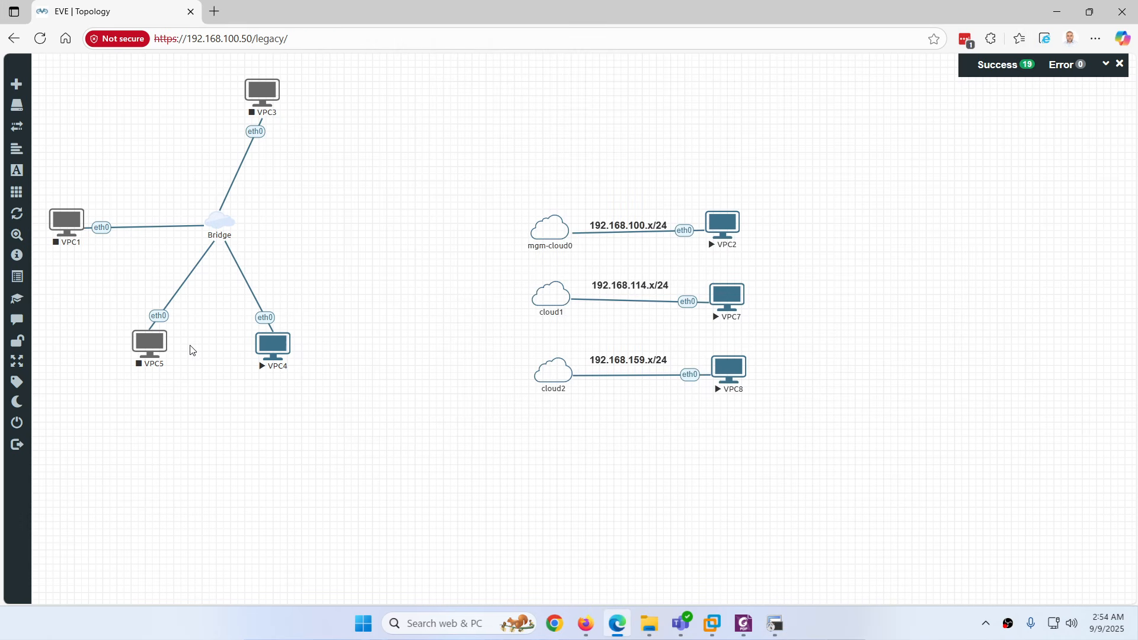
# Replace VPC4's Bridge link with an eth0 link to mgm-cloud0
pyautogui.rightClick(266, 316)
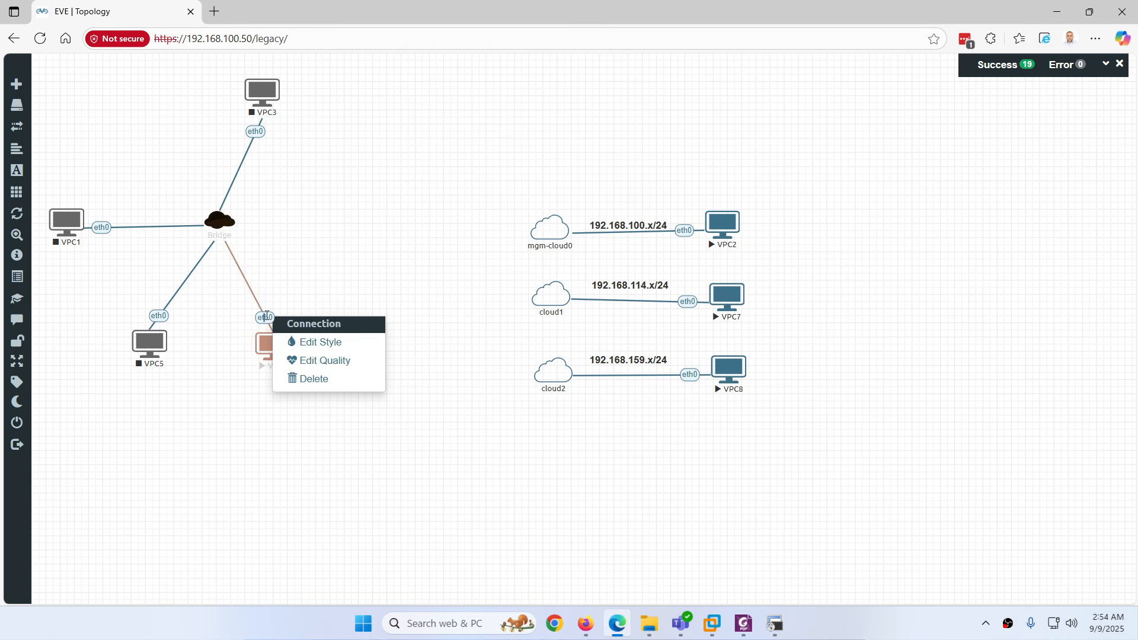
pyautogui.click(311, 378)
pyautogui.moveTo(286, 345); pyautogui.dragTo(548, 228)
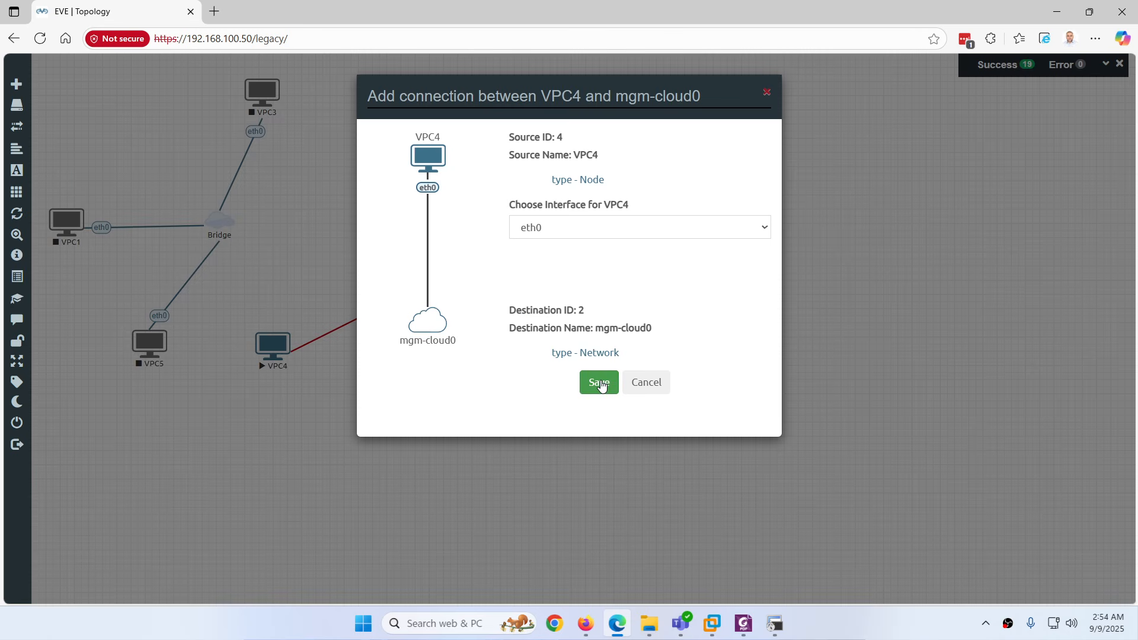
pyautogui.click(600, 384)
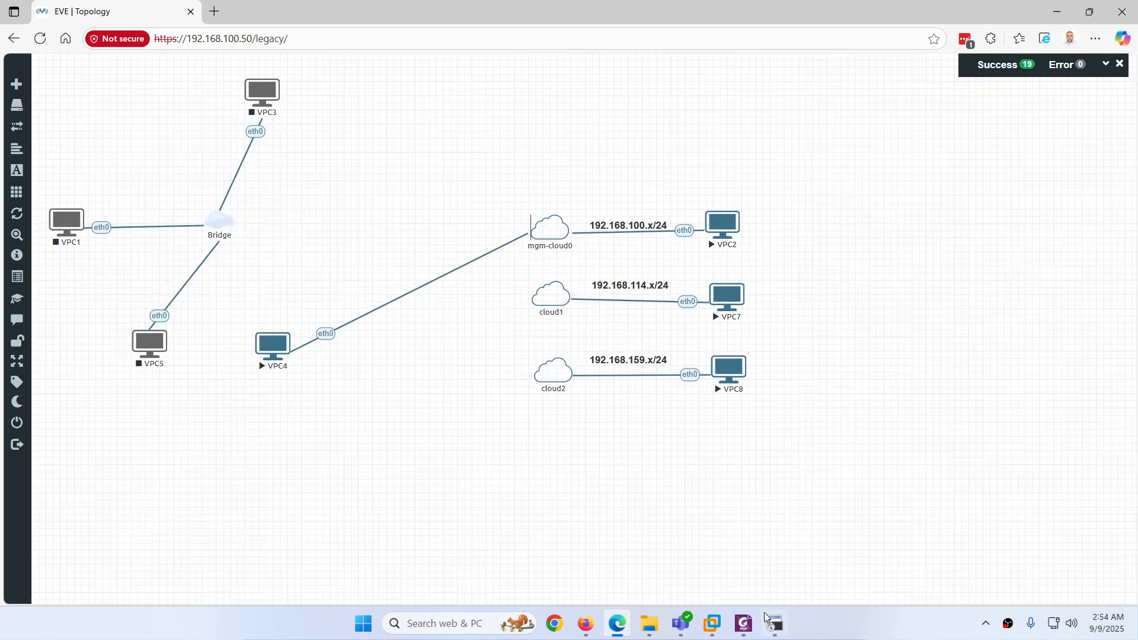
# Run ip dhcp on VPC4, getting 192.168.100.17/24 via 192.168.100.1, then disconnect all sessions
pyautogui.click(774, 623)
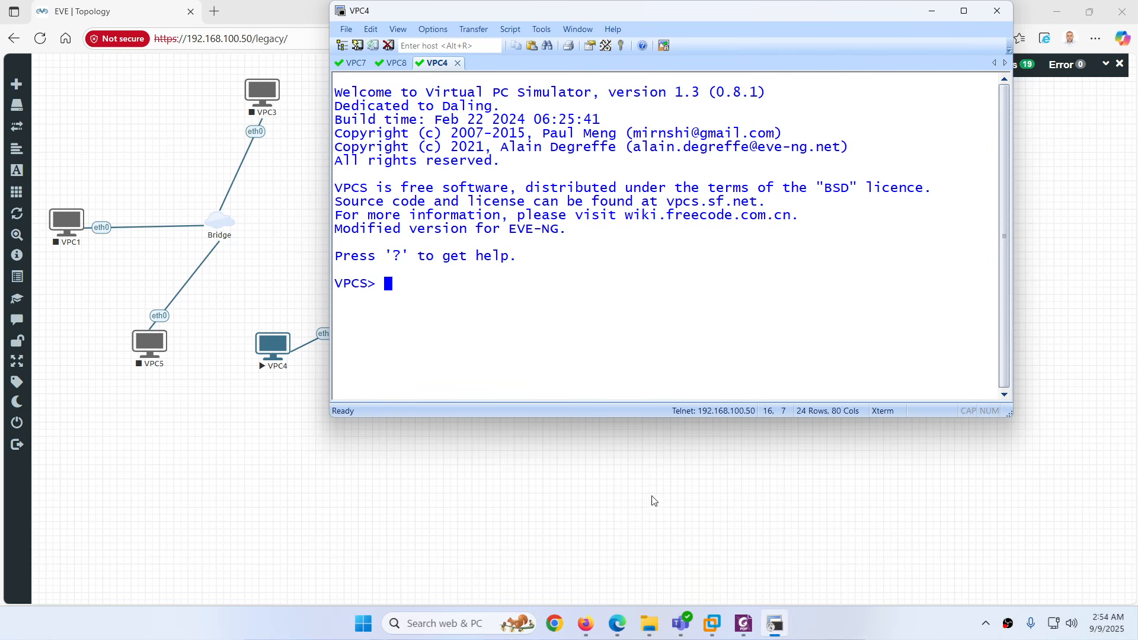
pyautogui.write('ip dhcp')
pyautogui.press('Return')
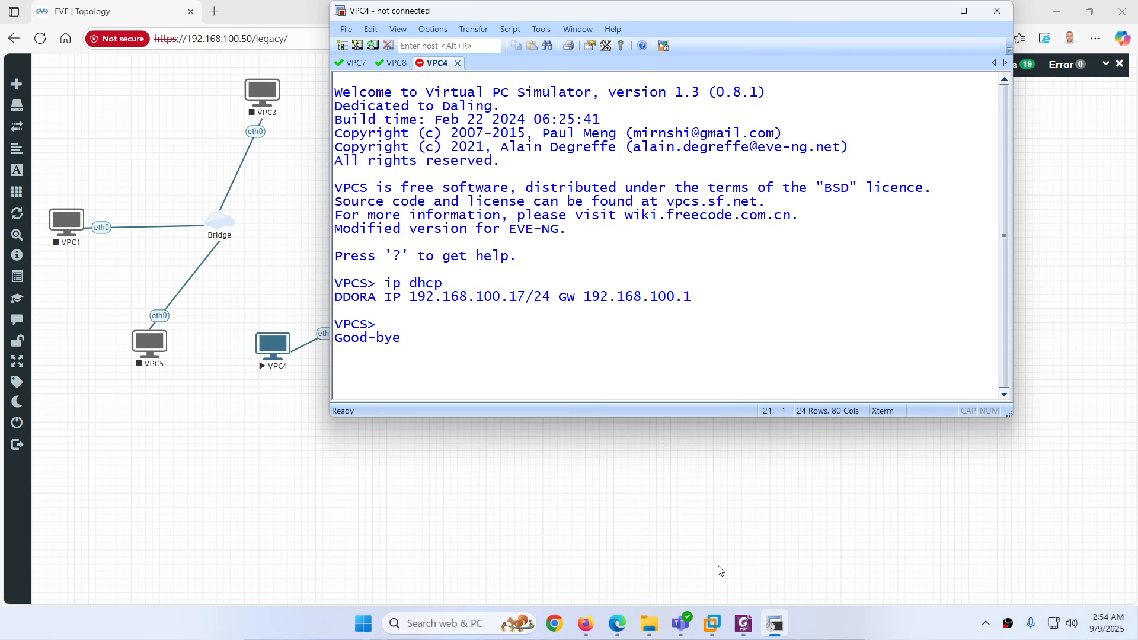
pyautogui.click(996, 11)
pyautogui.click(665, 251)
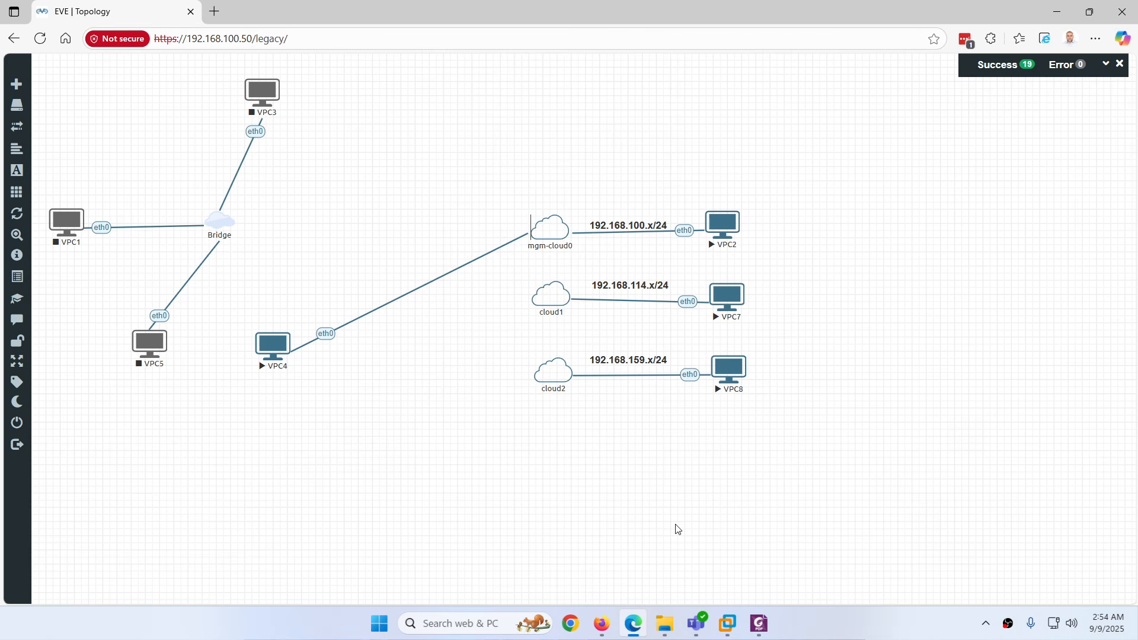
pyautogui.click(727, 623)
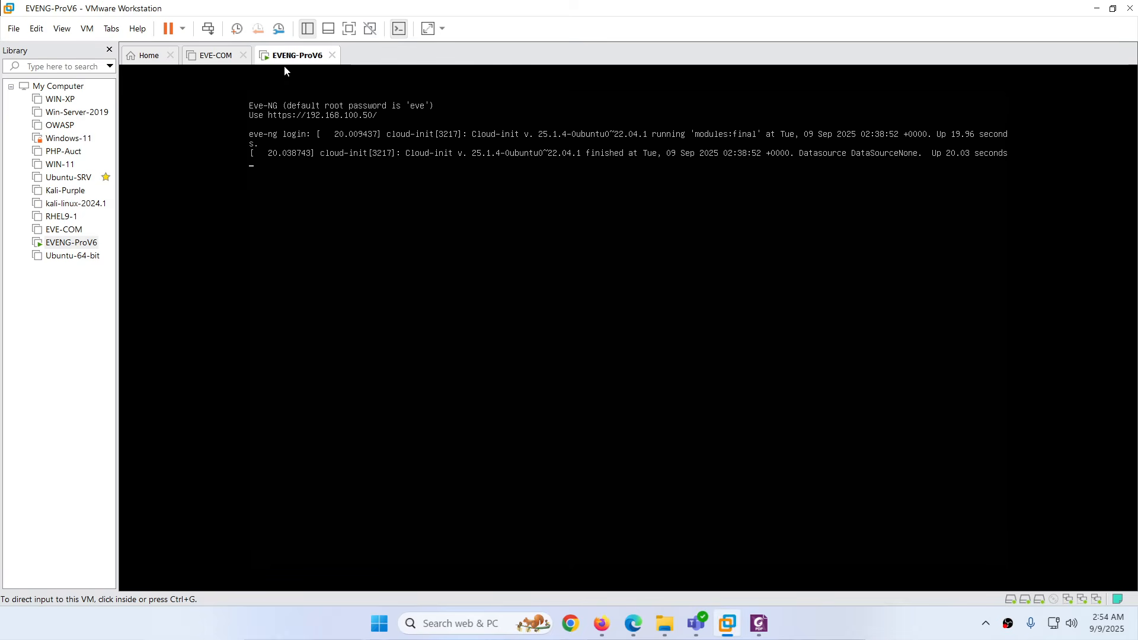
pyautogui.rightClick(286, 64)
pyautogui.click(320, 256)
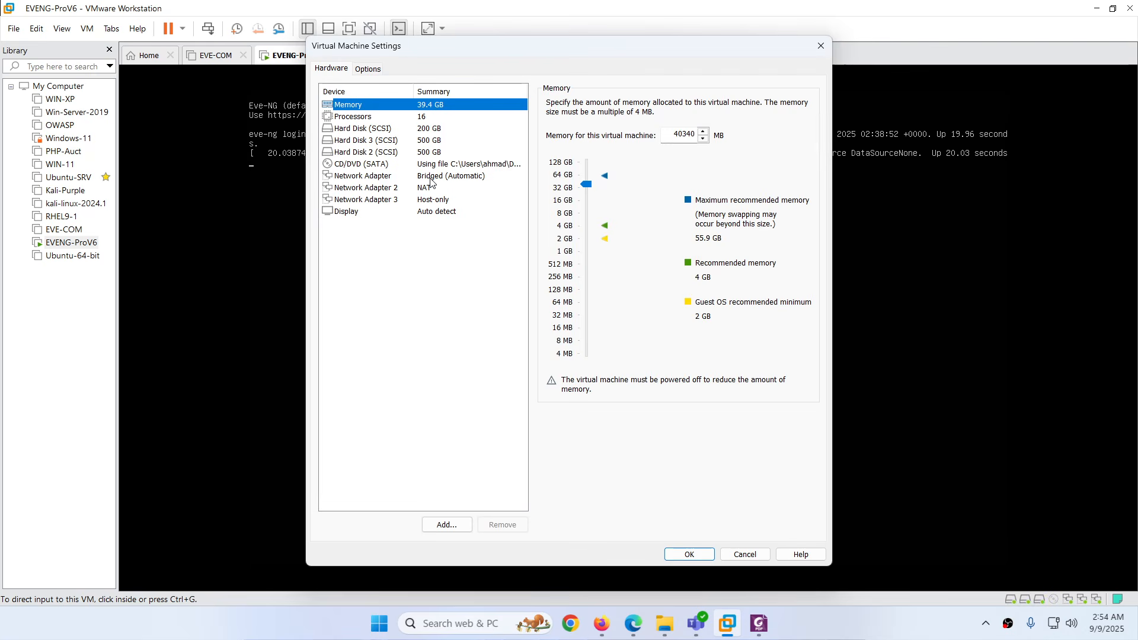
pyautogui.click(432, 177)
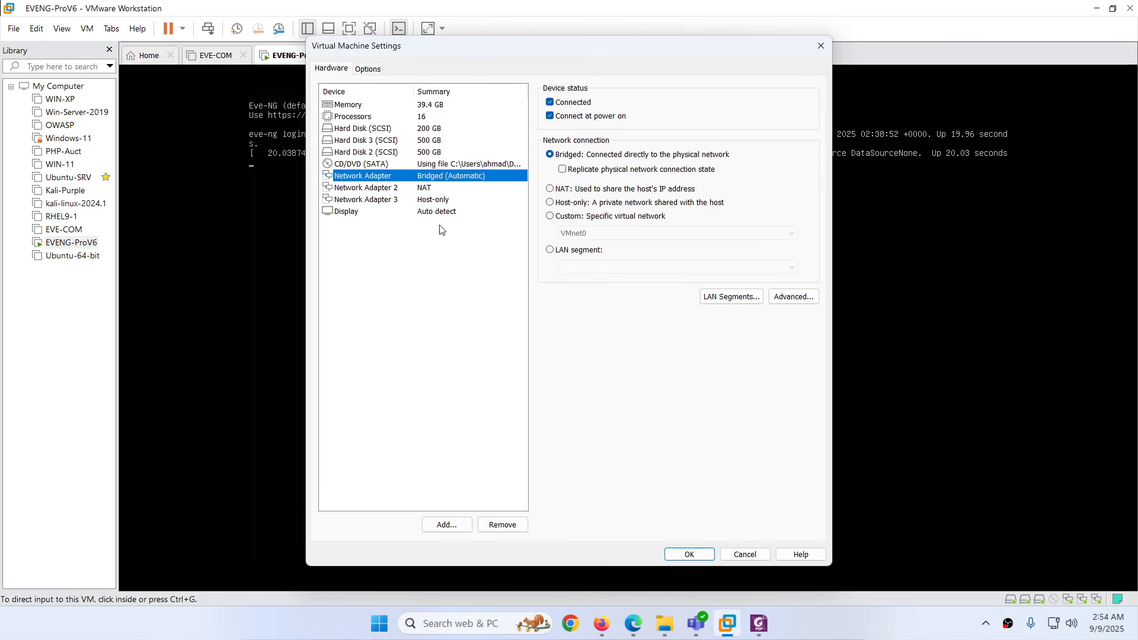
pyautogui.click(426, 188)
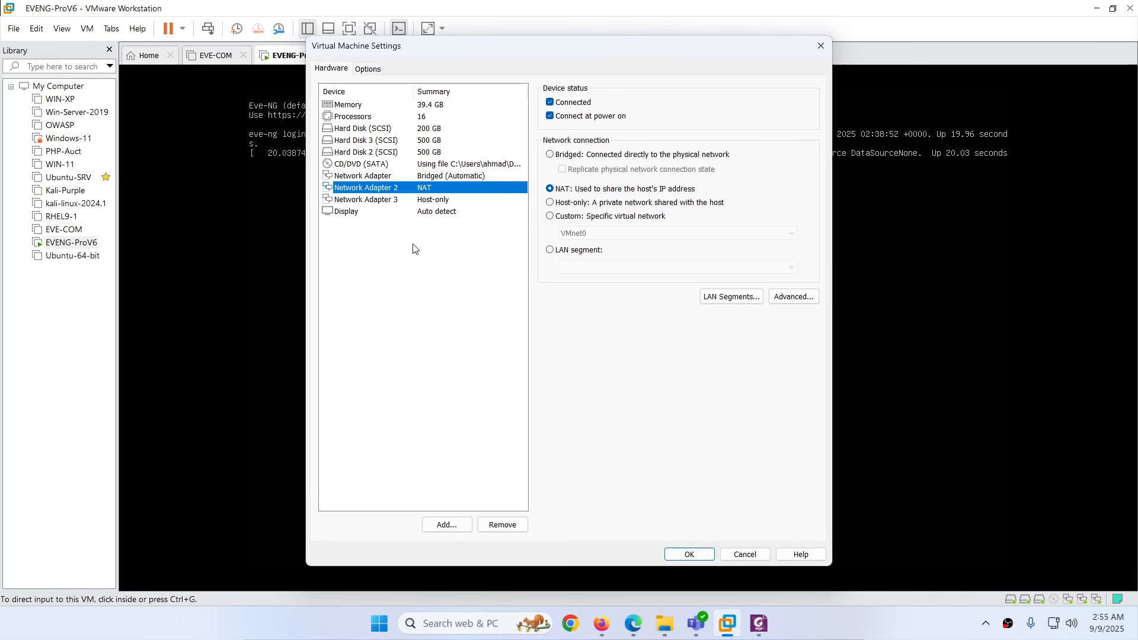
pyautogui.click(433, 202)
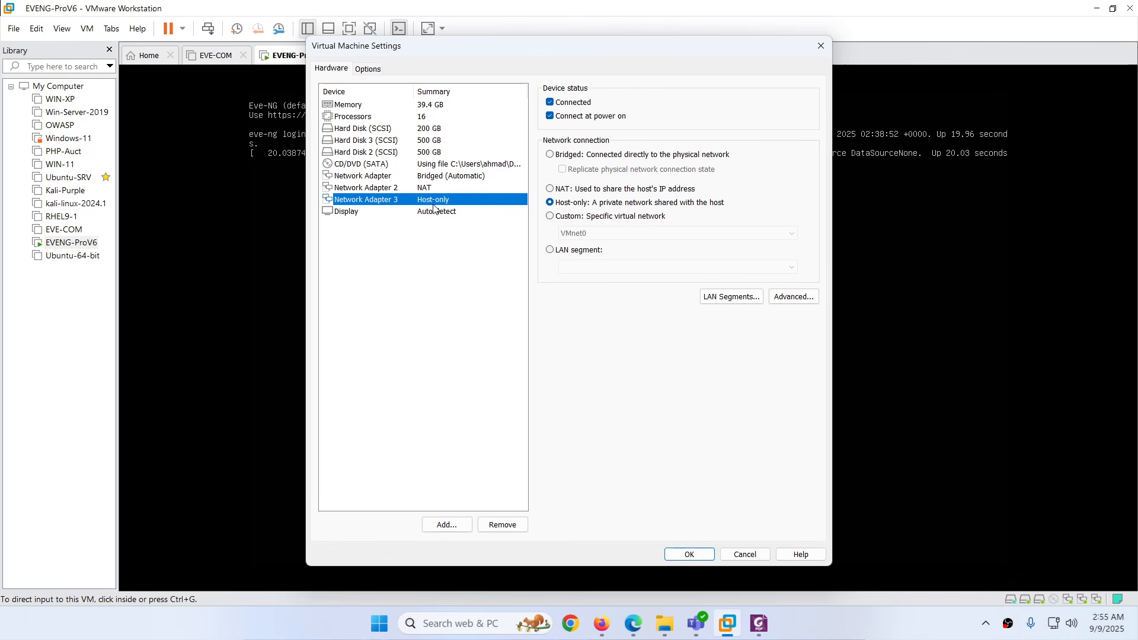
pyautogui.click(744, 554)
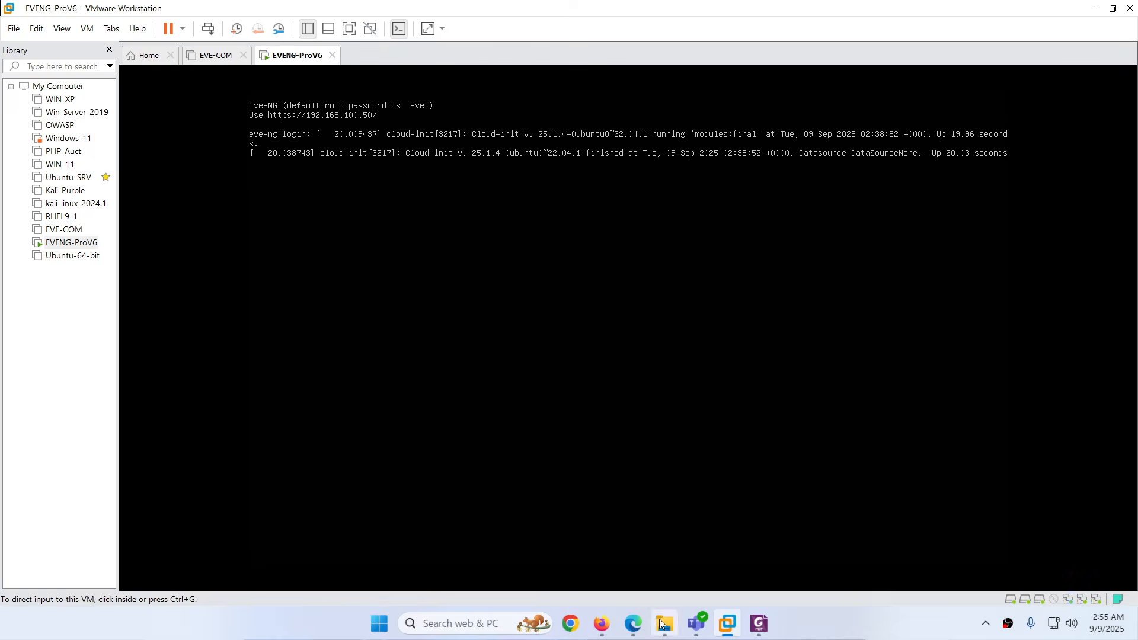
pyautogui.click(633, 625)
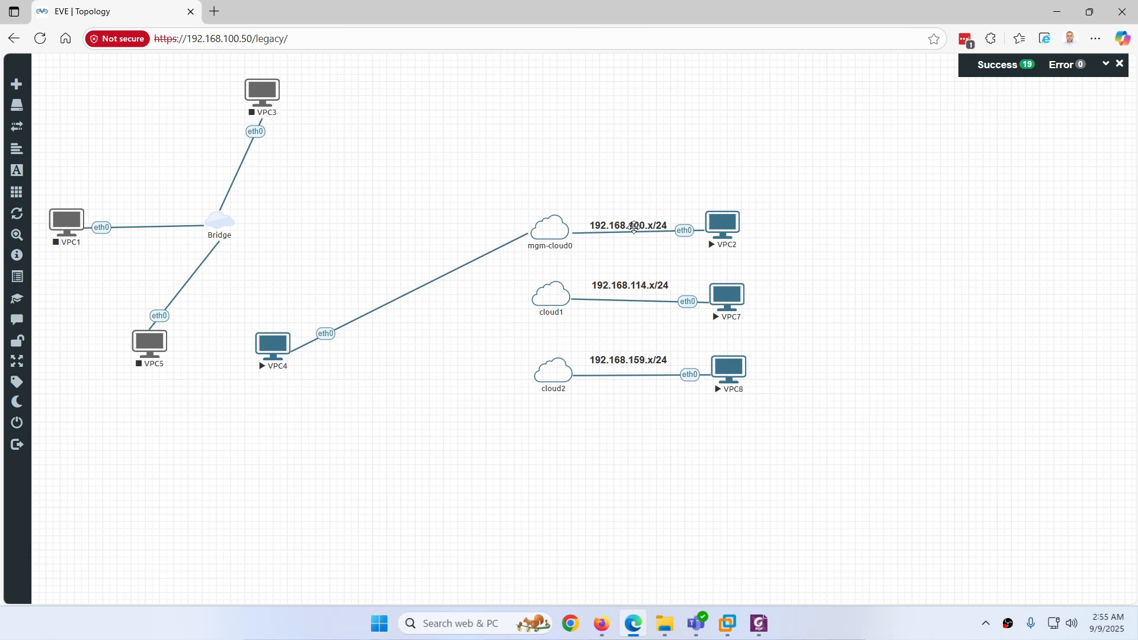
# Ping yahoo.com from VPC7, getting replies, then close its console
pyautogui.click(741, 292)
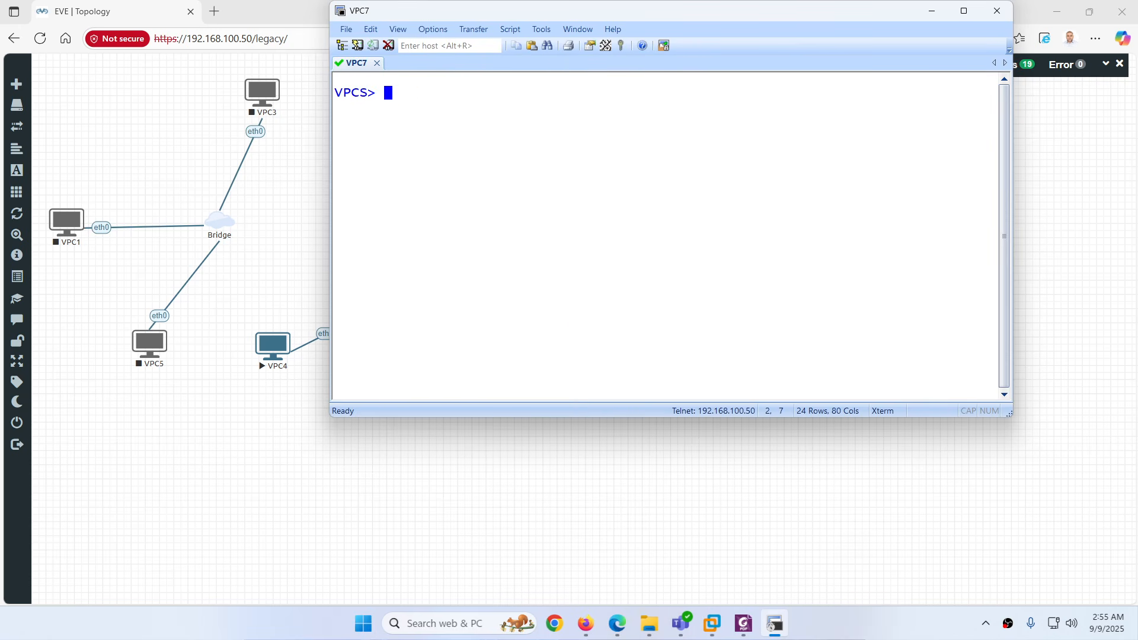
pyautogui.write('ping yahoo.com')
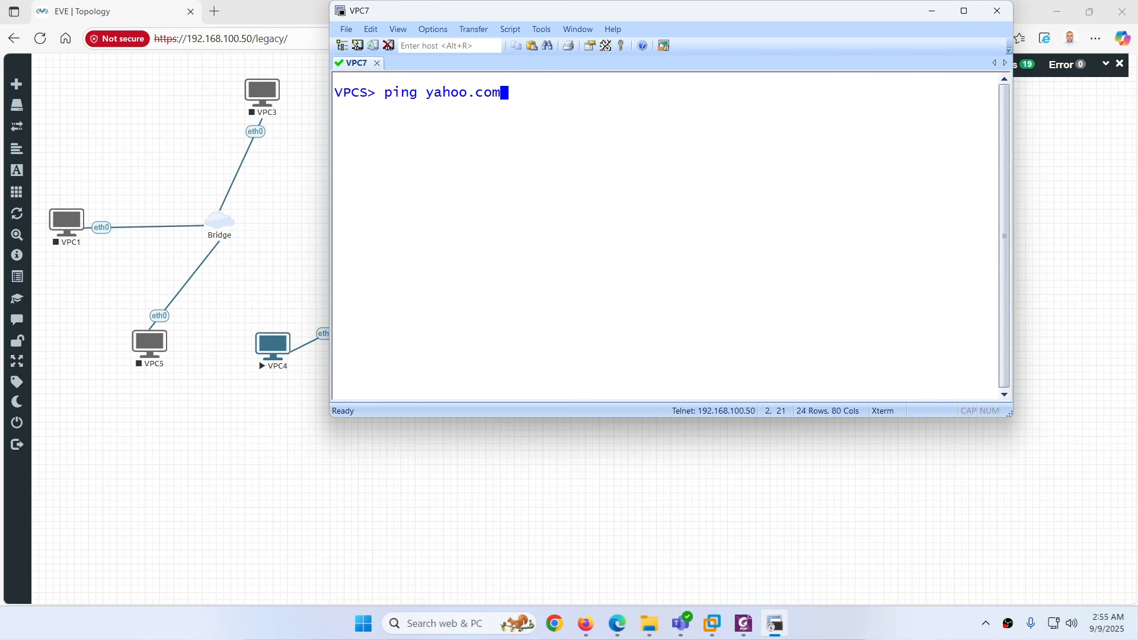
pyautogui.press('Return')
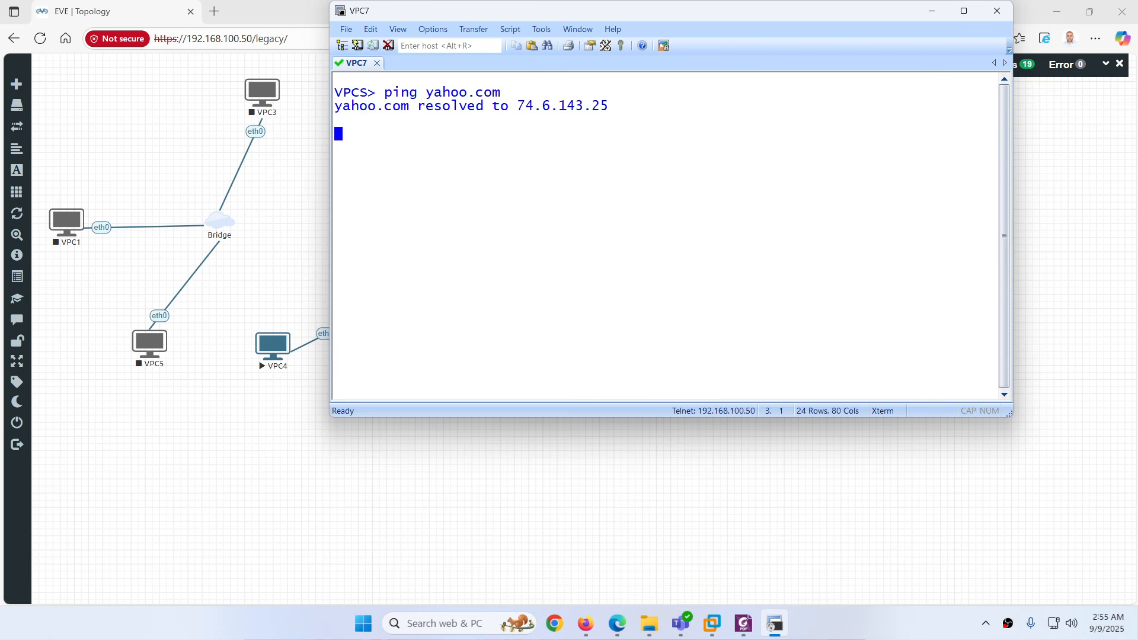
pyautogui.click(997, 10)
pyautogui.click(674, 246)
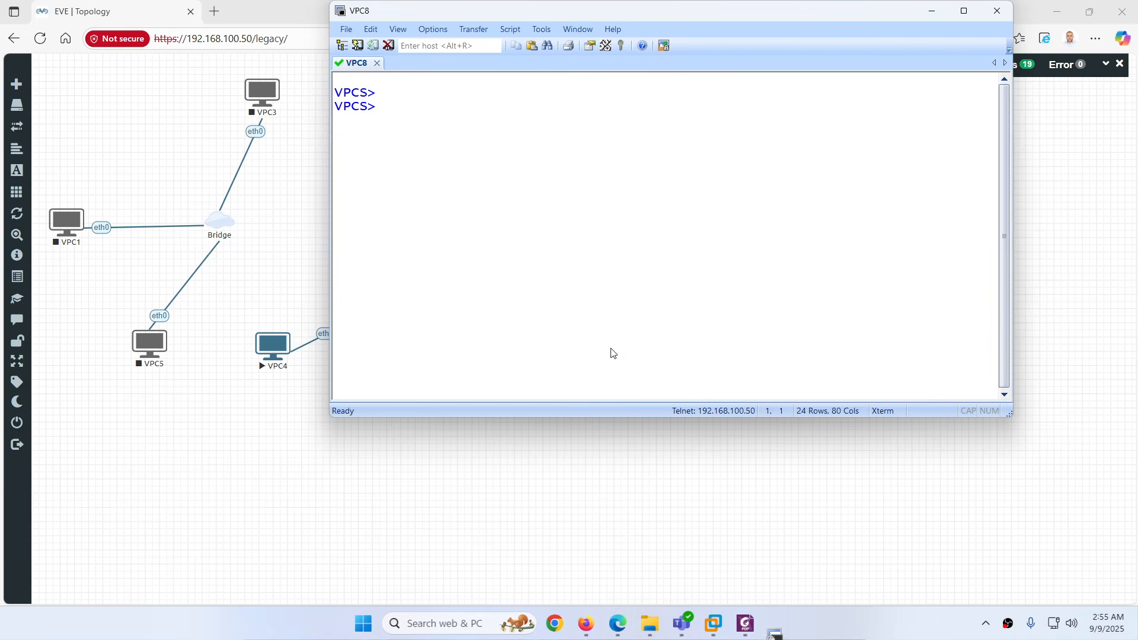
# Ping yahoo.com from VPC8, which cannot resolve it, then close its console
pyautogui.press('Return')
pyautogui.write('ping ')
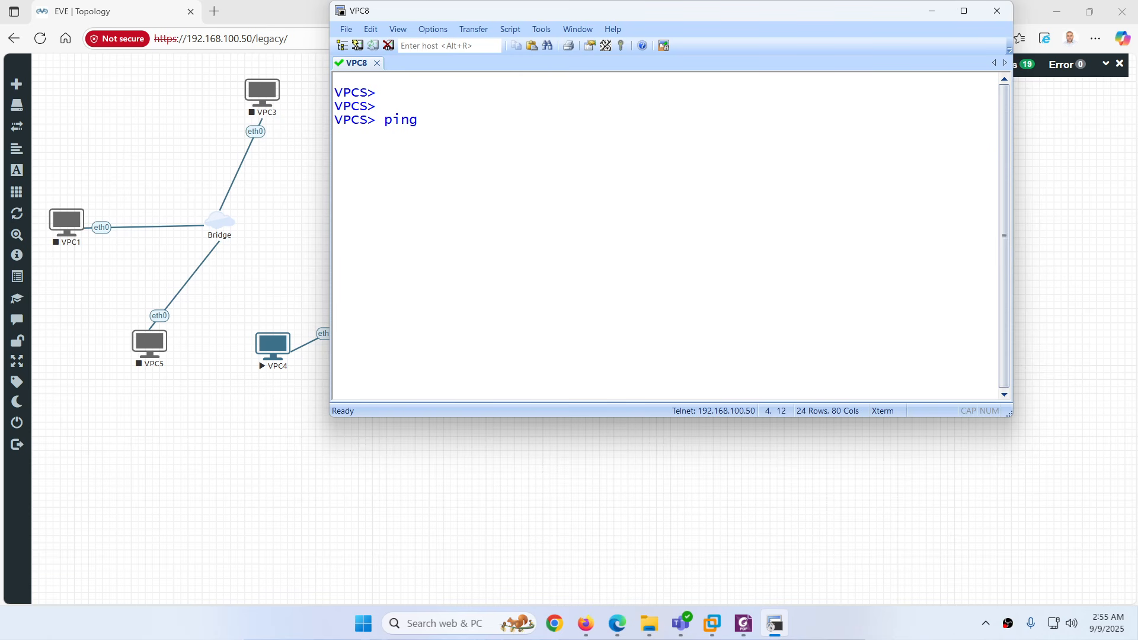
pyautogui.write('yahoo.com')
pyautogui.press('Return')
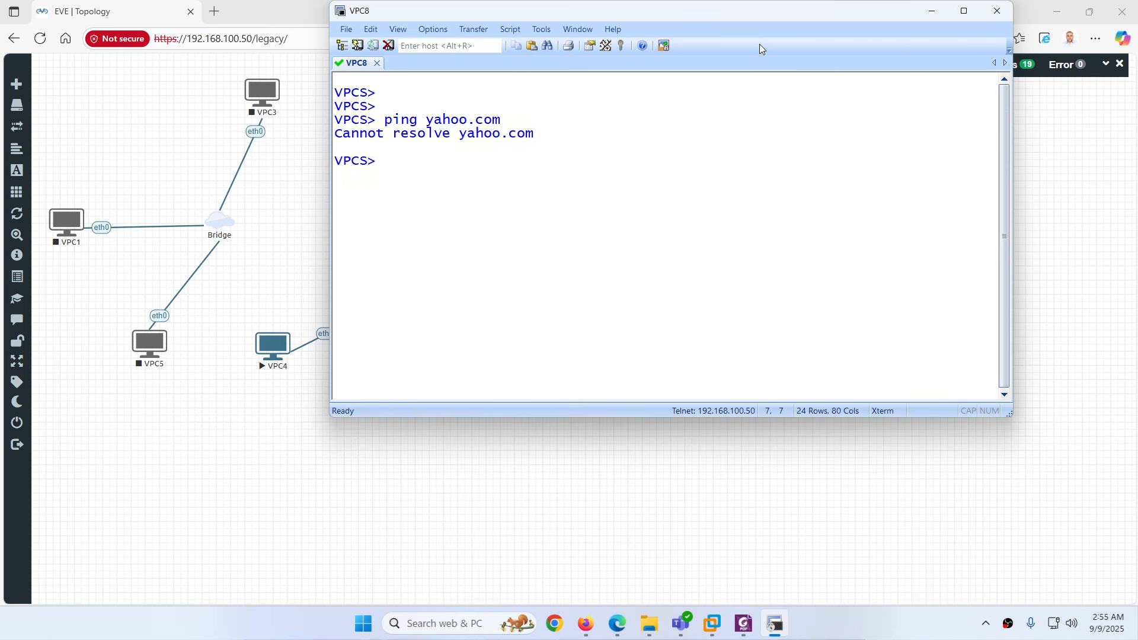
pyautogui.click(996, 10)
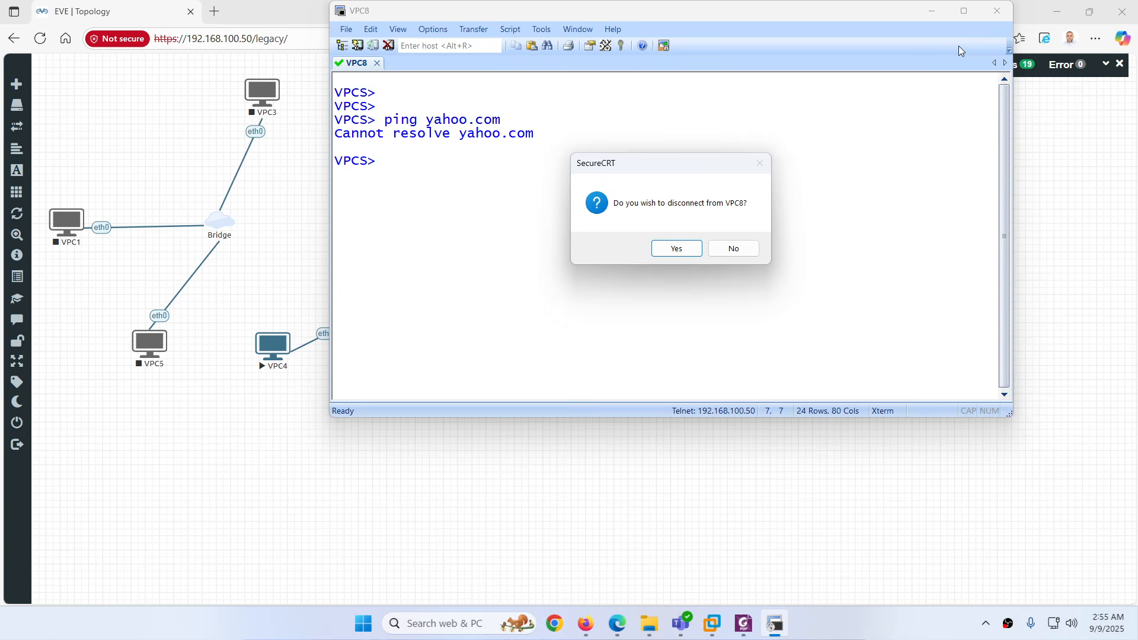
pyautogui.click(677, 247)
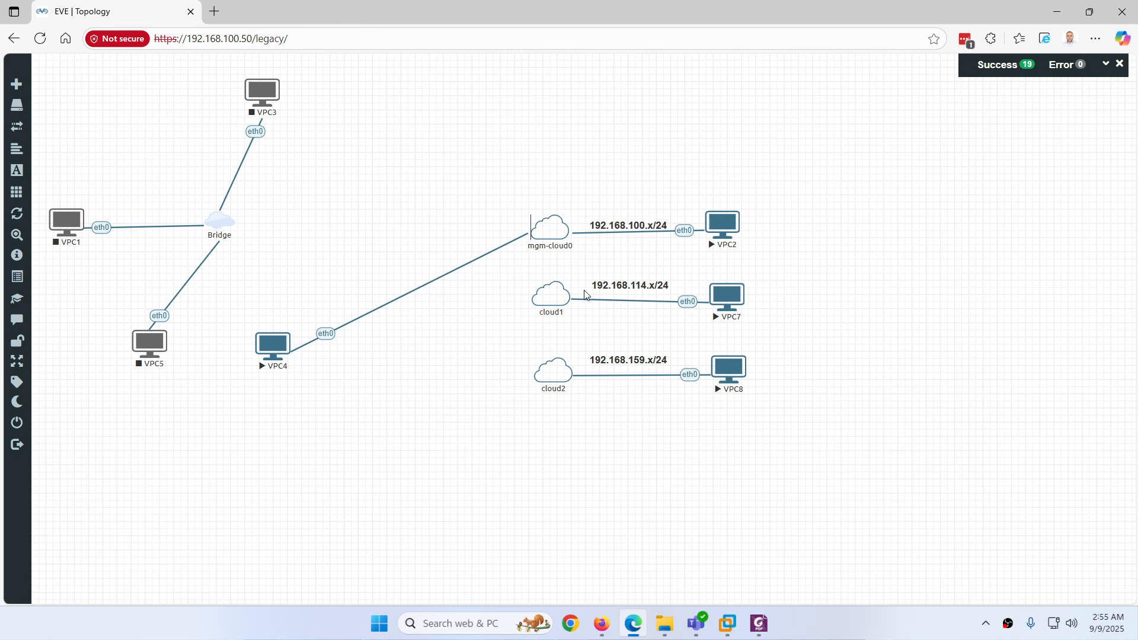
# Stop VPC8 and delete it from the topology
pyautogui.rightClick(735, 369)
pyautogui.click(777, 397)
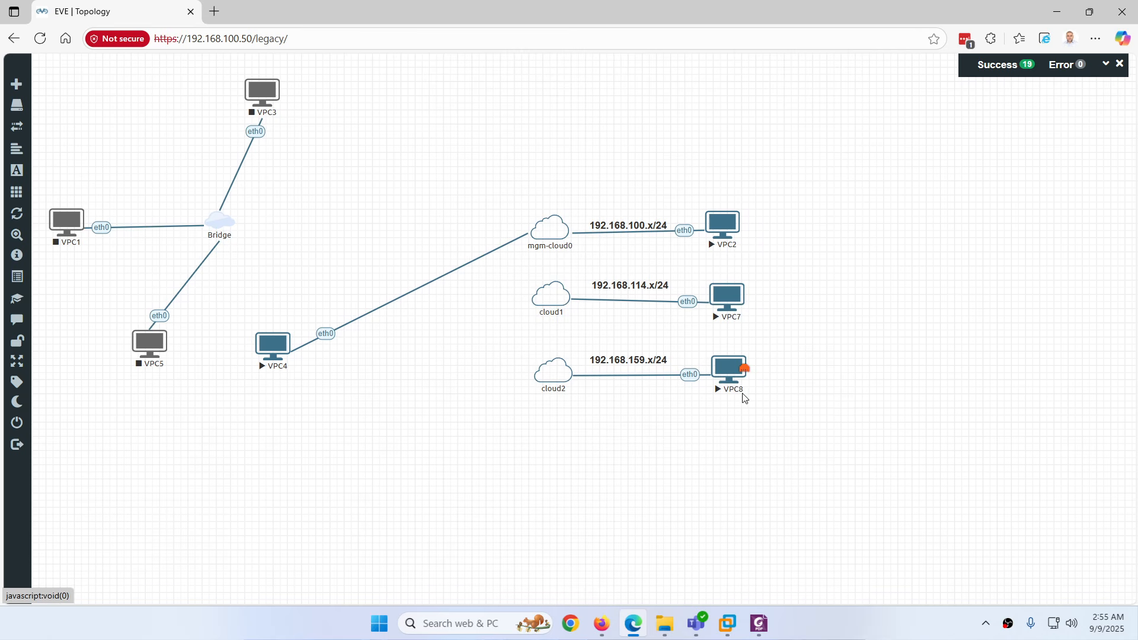
pyautogui.rightClick(721, 370)
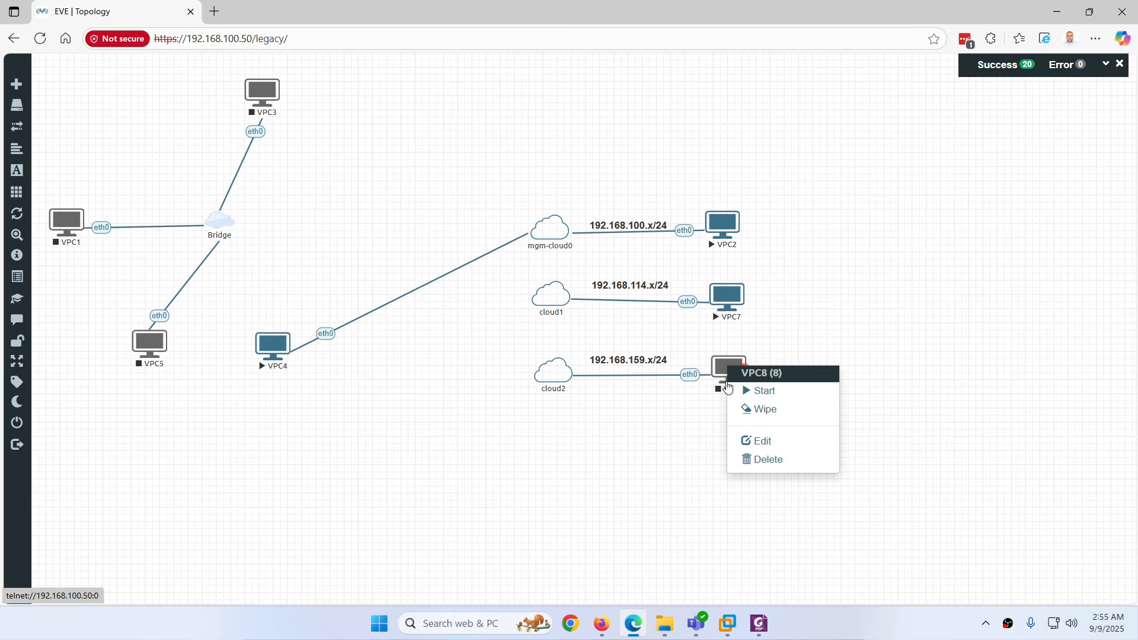
pyautogui.click(770, 460)
pyautogui.click(521, 166)
# Add a Linux node with the linux-ubuntu-22.04-desktop image, 2 CPUs and 4096 MB RAM
pyautogui.rightClick(460, 364)
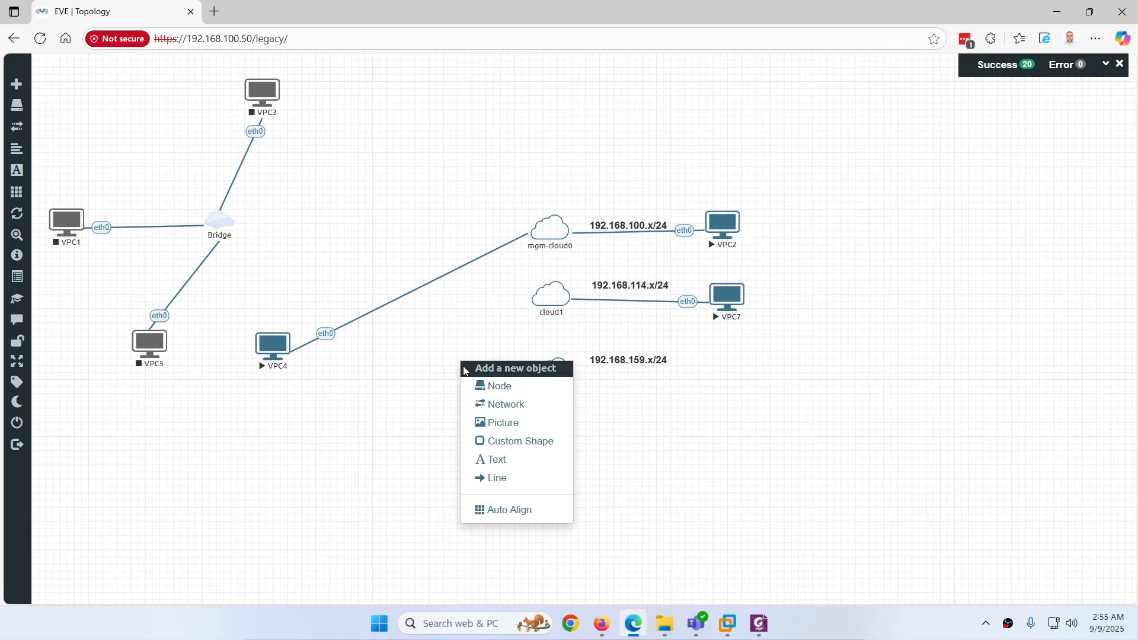
pyautogui.click(484, 386)
pyautogui.write('lin')
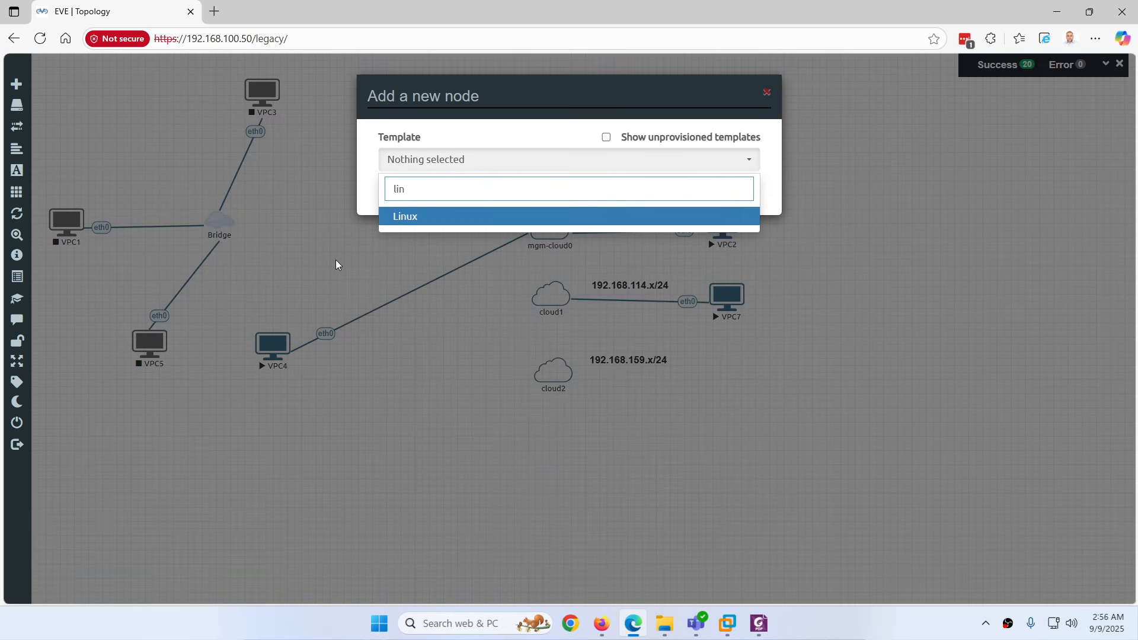
pyautogui.click(406, 223)
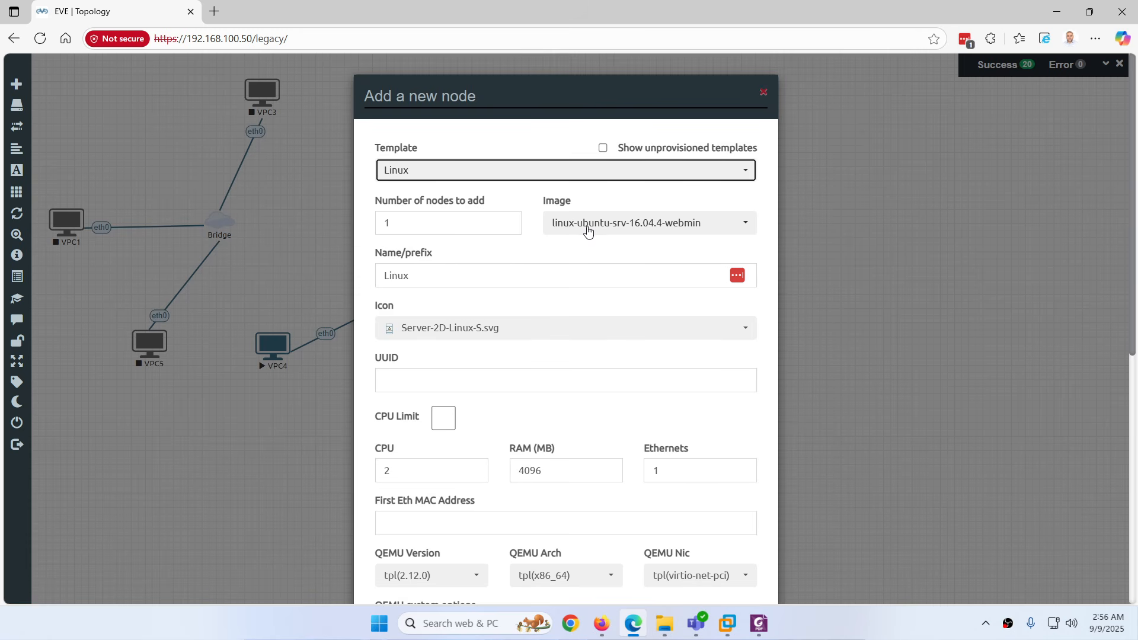
pyautogui.click(600, 225)
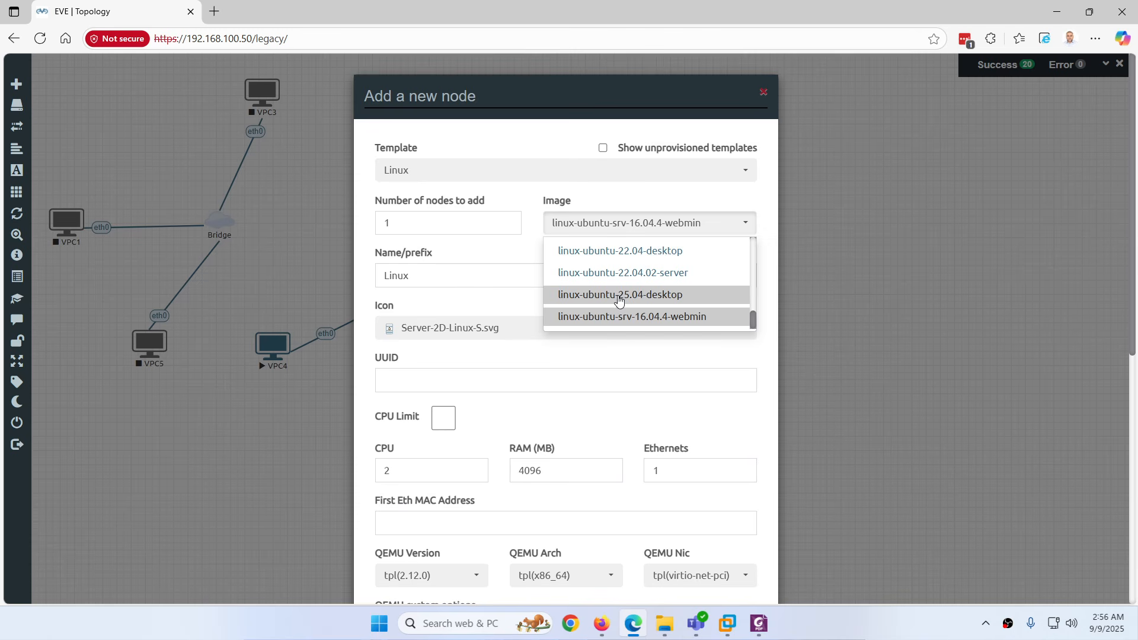
pyautogui.click(624, 258)
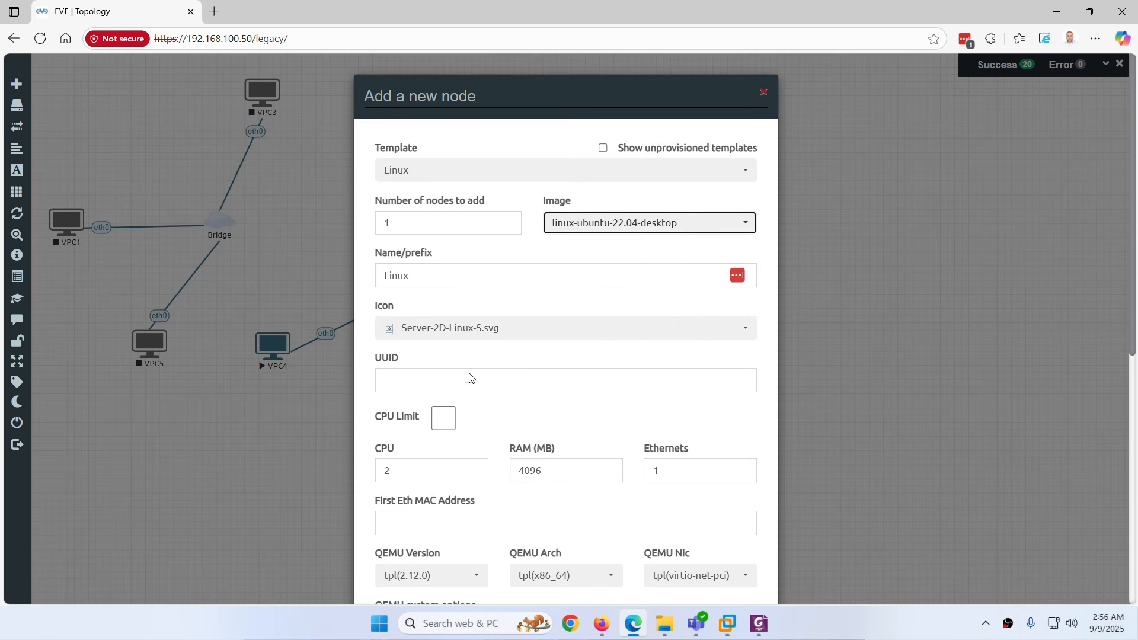
pyautogui.scroll(-8, 534, 414)
pyautogui.click(495, 538)
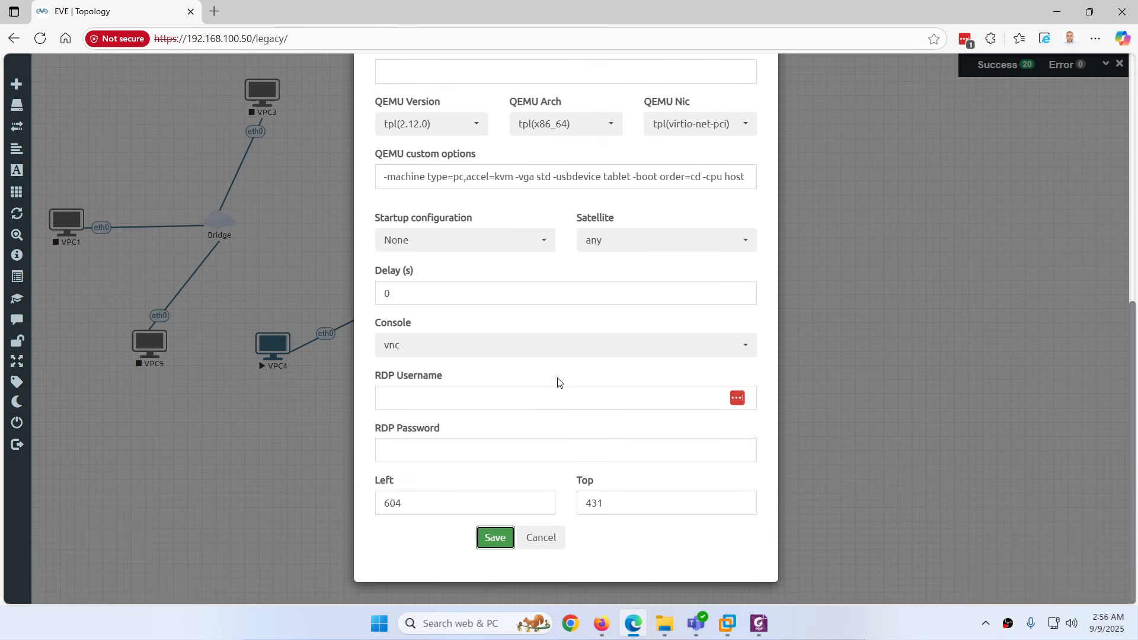
# Connect the Linux node's e0 to cloud2, nudge the node into place, and start it
pyautogui.moveTo(705, 379)
pyautogui.mouseDown()
pyautogui.moveTo(731, 371)
pyautogui.moveTo(593, 361)
pyautogui.moveTo(548, 380)
pyautogui.mouseUp()
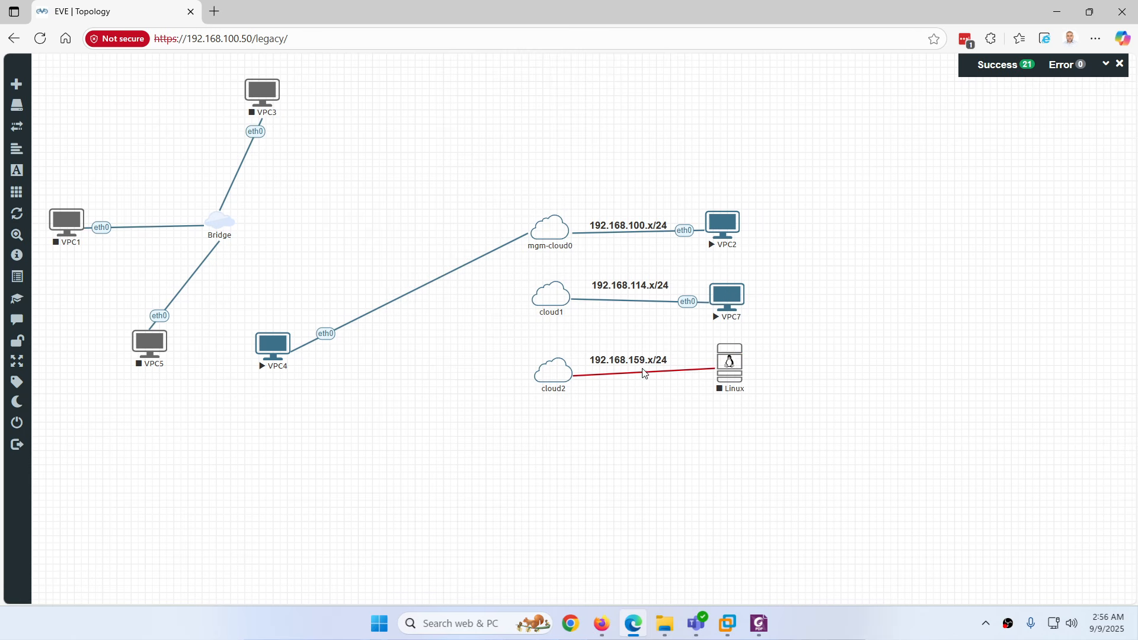
pyautogui.click(598, 369)
pyautogui.moveTo(730, 363); pyautogui.dragTo(731, 368)
pyautogui.rightClick(736, 372)
pyautogui.click(762, 397)
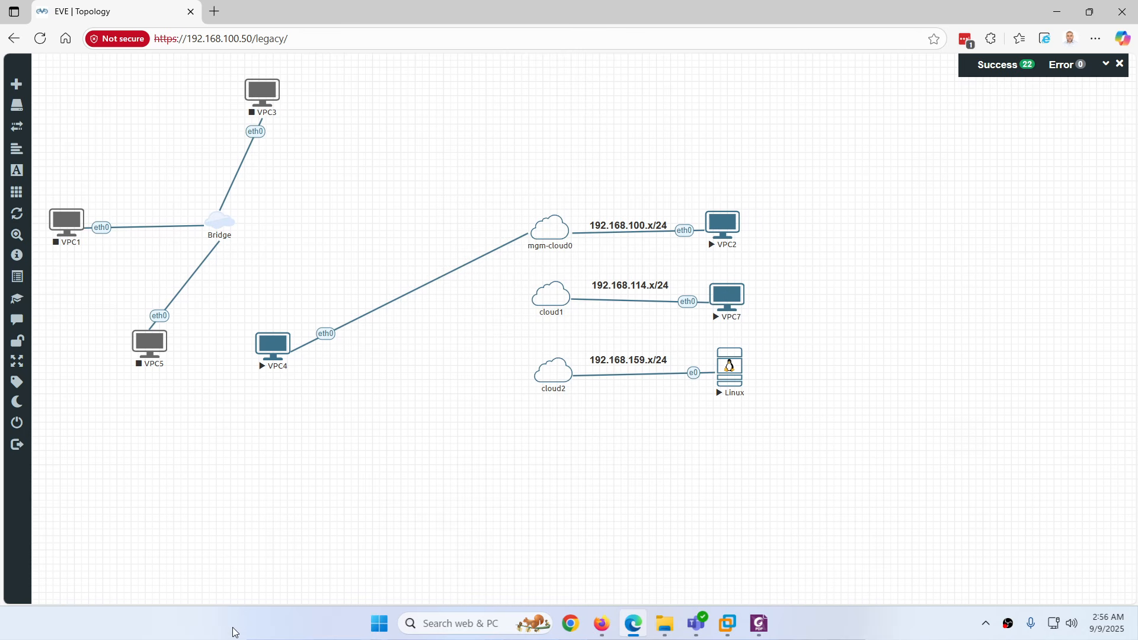
# Open the Linux node's QEMU console, wait for Ubuntu to boot, and choose the login account
pyautogui.click(730, 367)
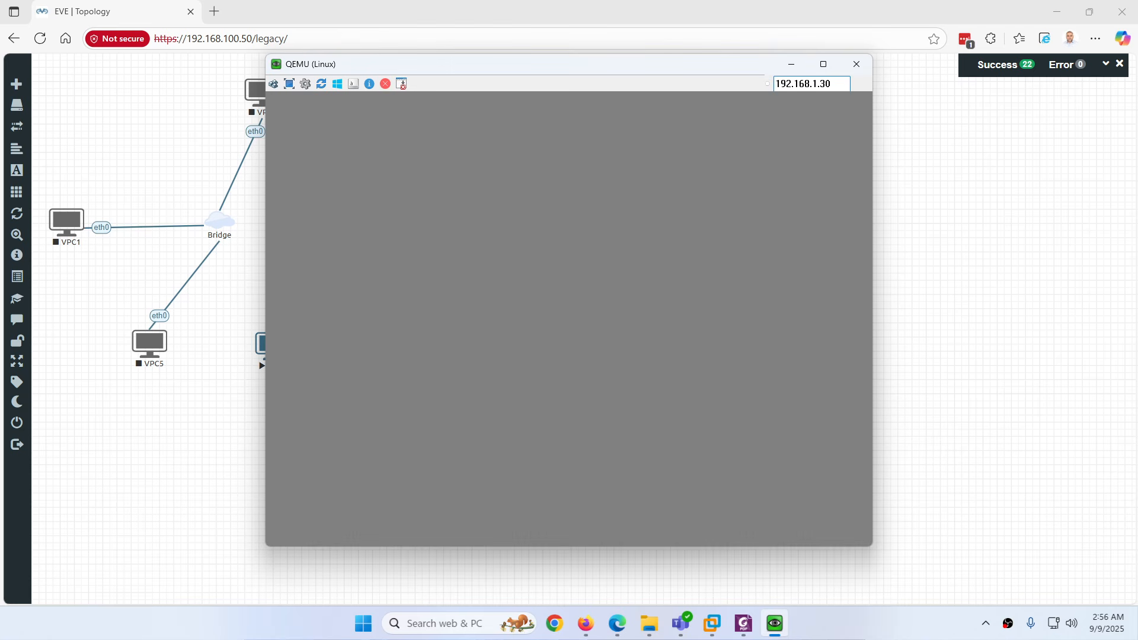
pyautogui.click(856, 64)
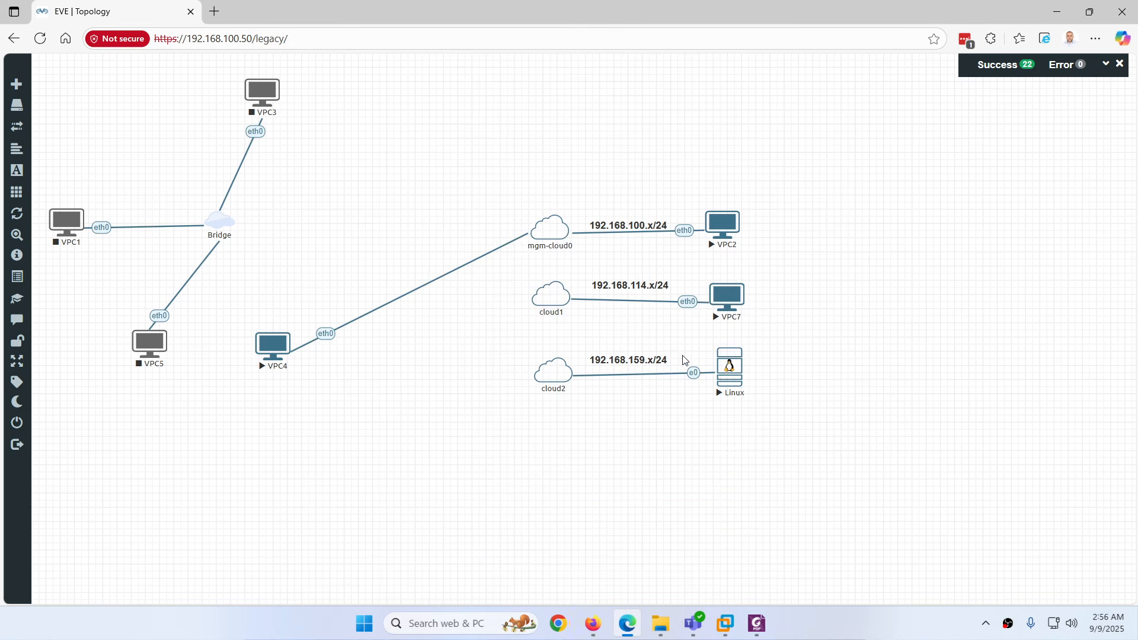
pyautogui.click(731, 366)
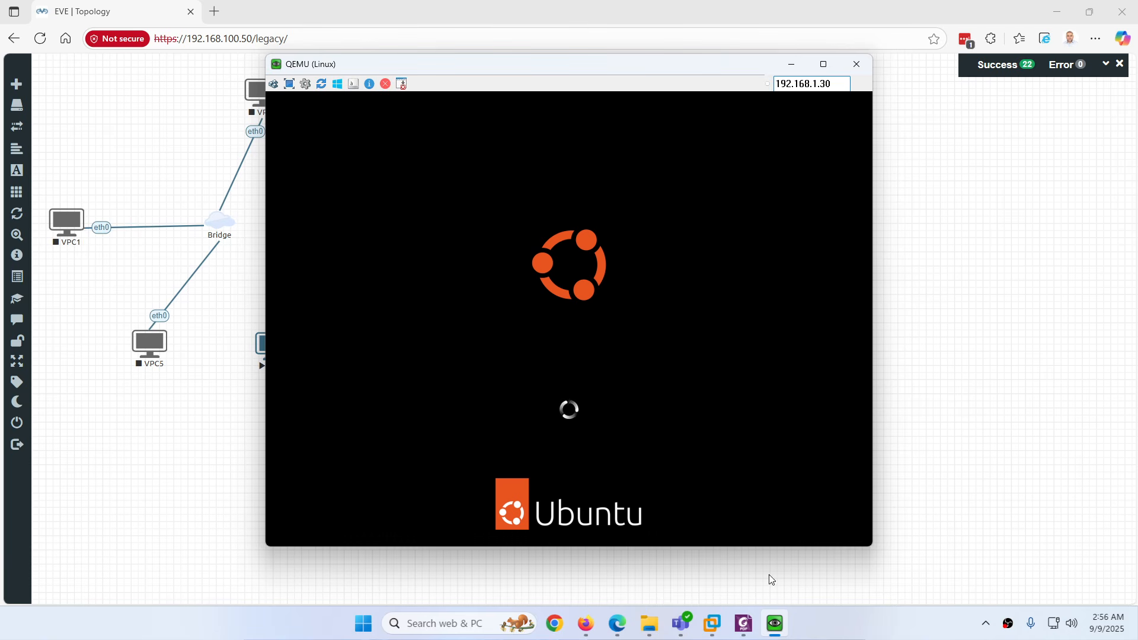
pyautogui.click(769, 614)
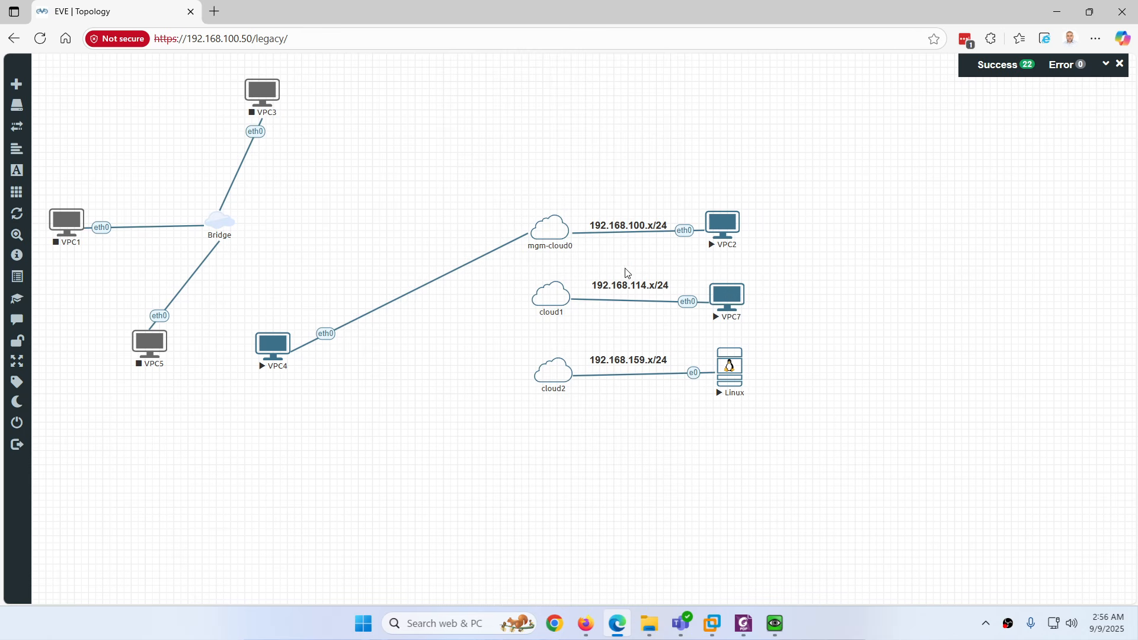
pyautogui.click(775, 626)
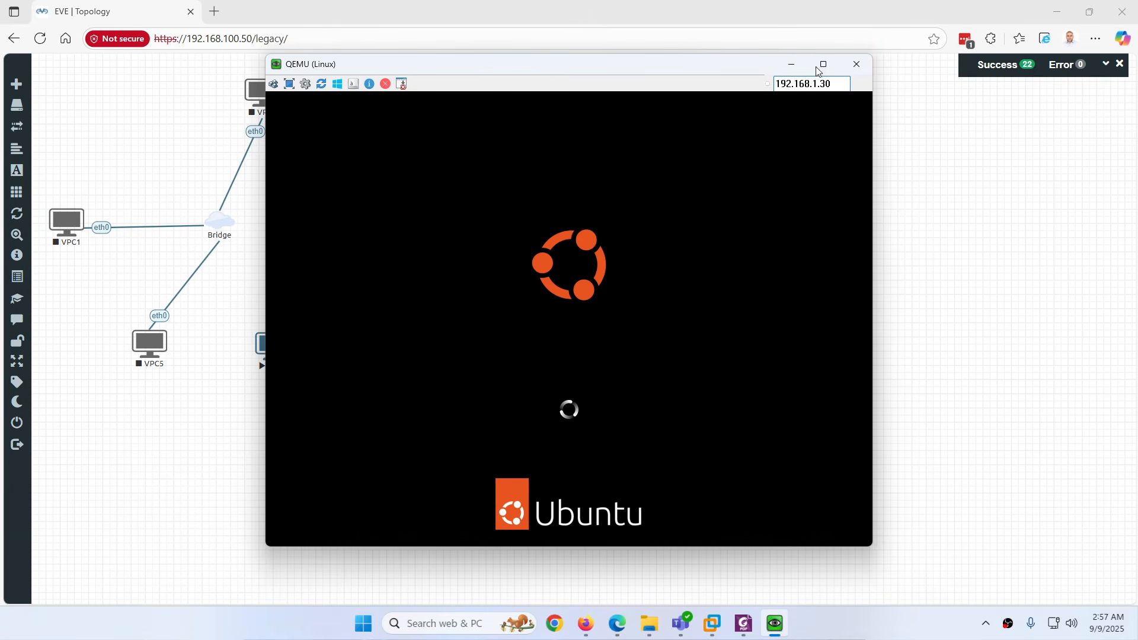
pyautogui.click(856, 64)
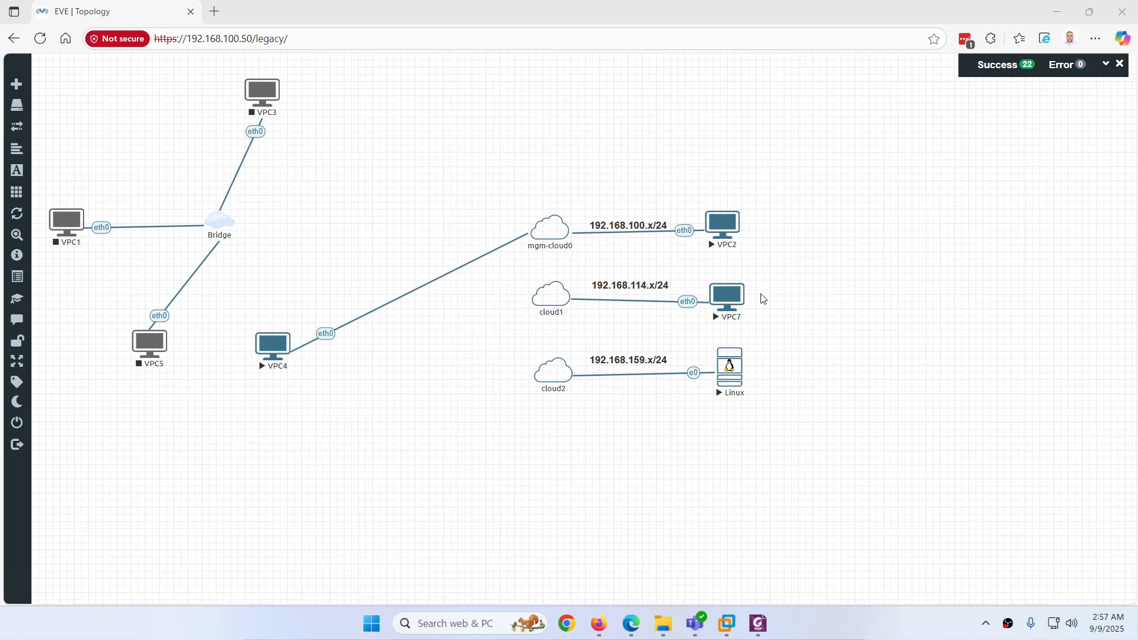
pyautogui.click(727, 371)
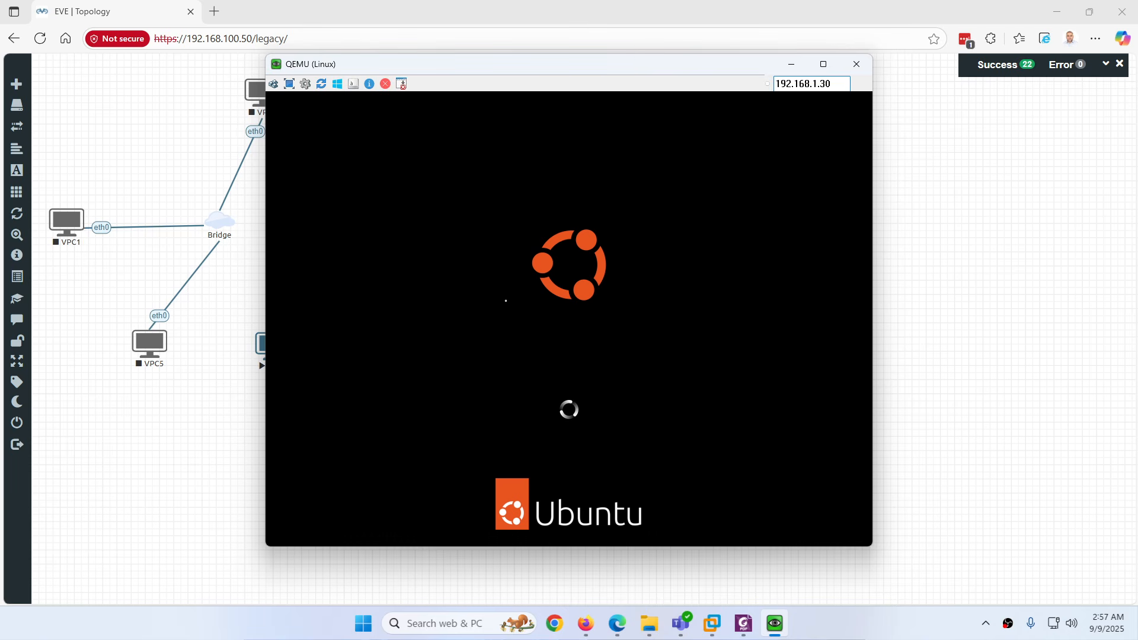
pyautogui.click(776, 626)
pyautogui.click(774, 622)
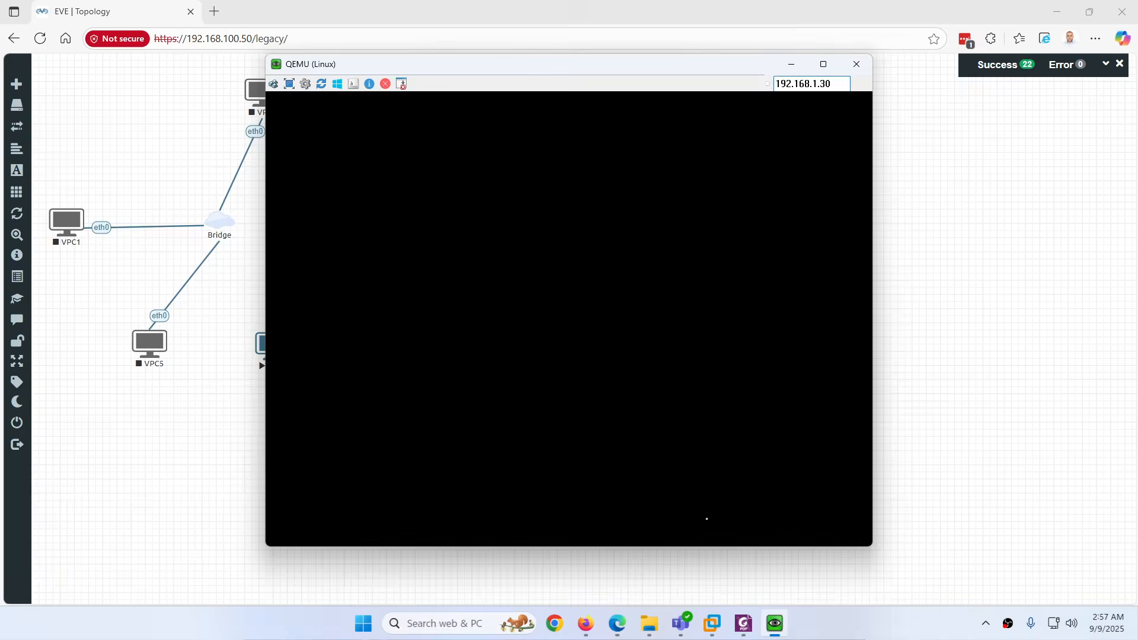
pyautogui.click(541, 302)
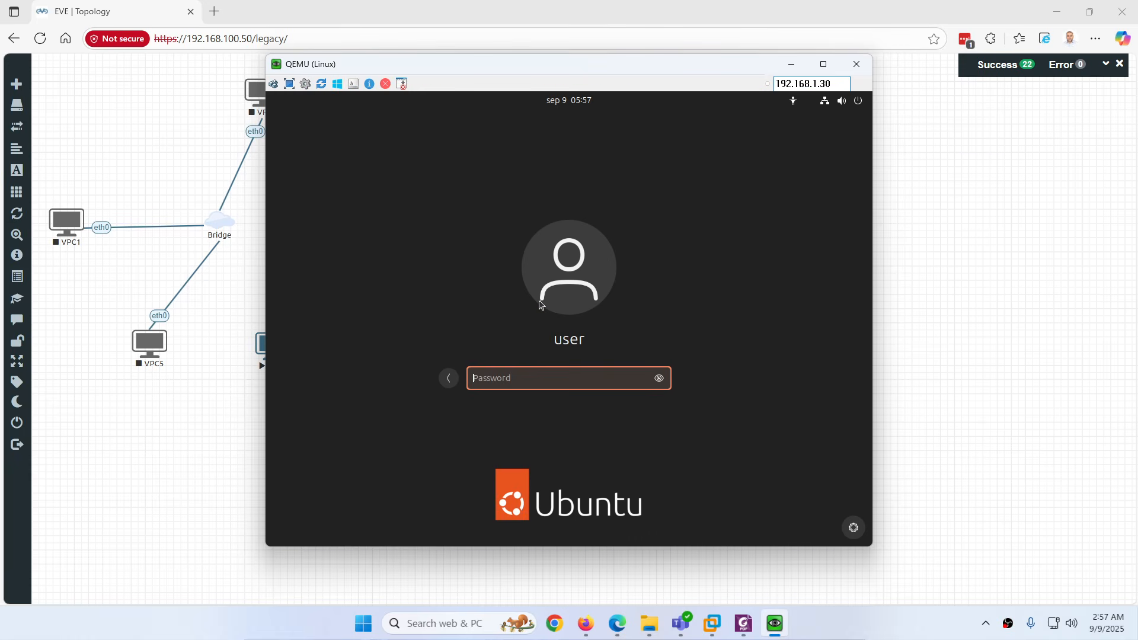
# Log in to Ubuntu with the account password and launch a Terminal
pyautogui.write('•••••••')
pyautogui.press('Return')
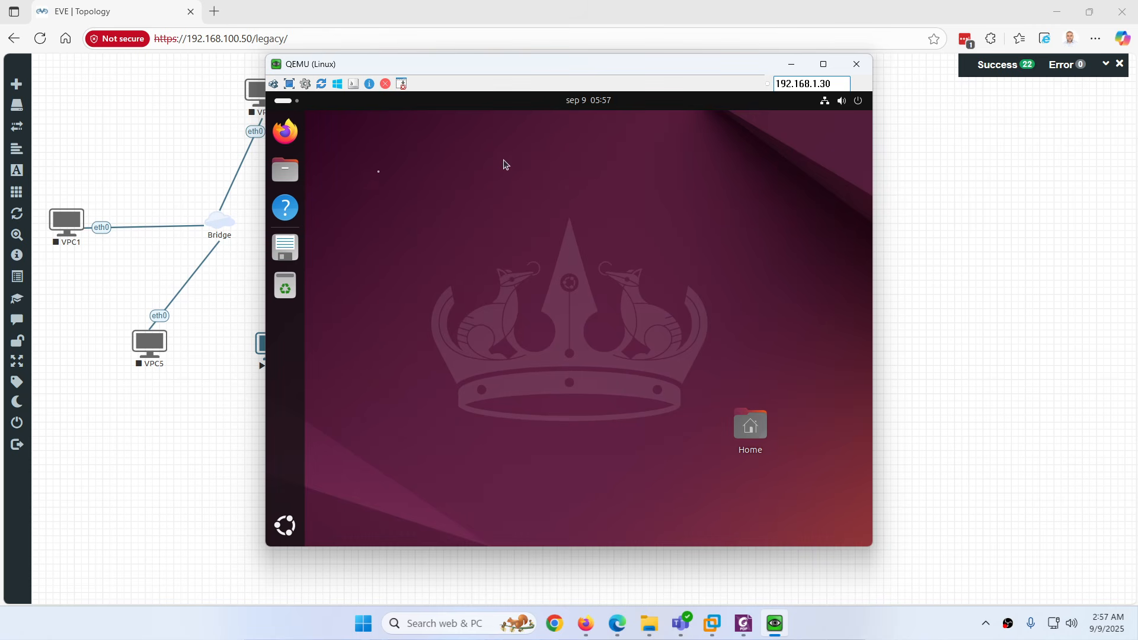
pyautogui.click(286, 526)
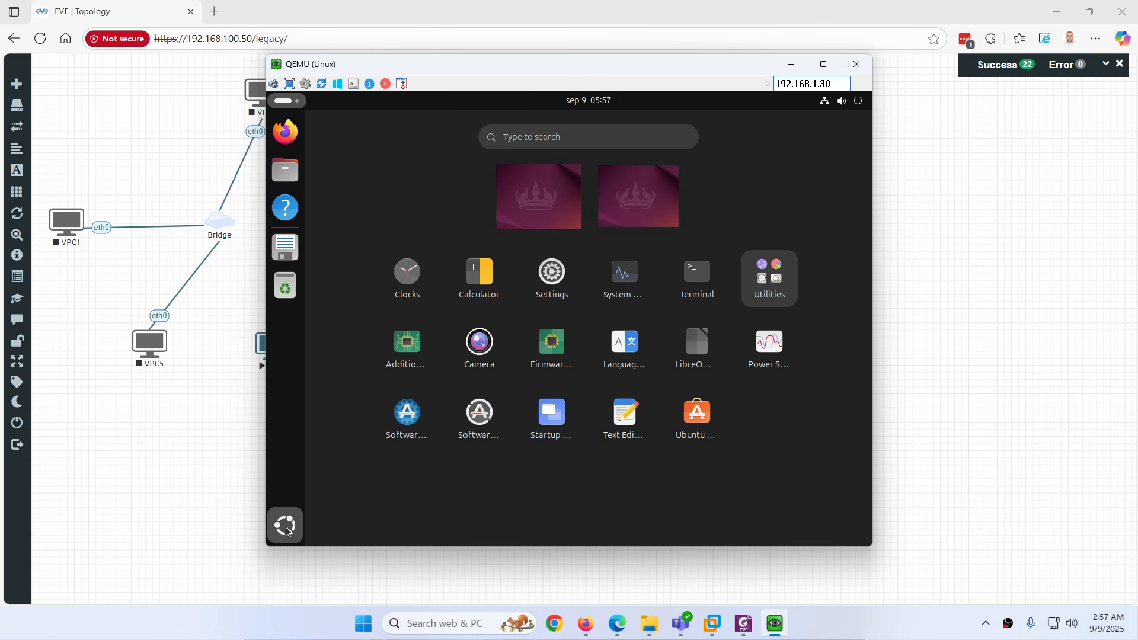
pyautogui.click(685, 282)
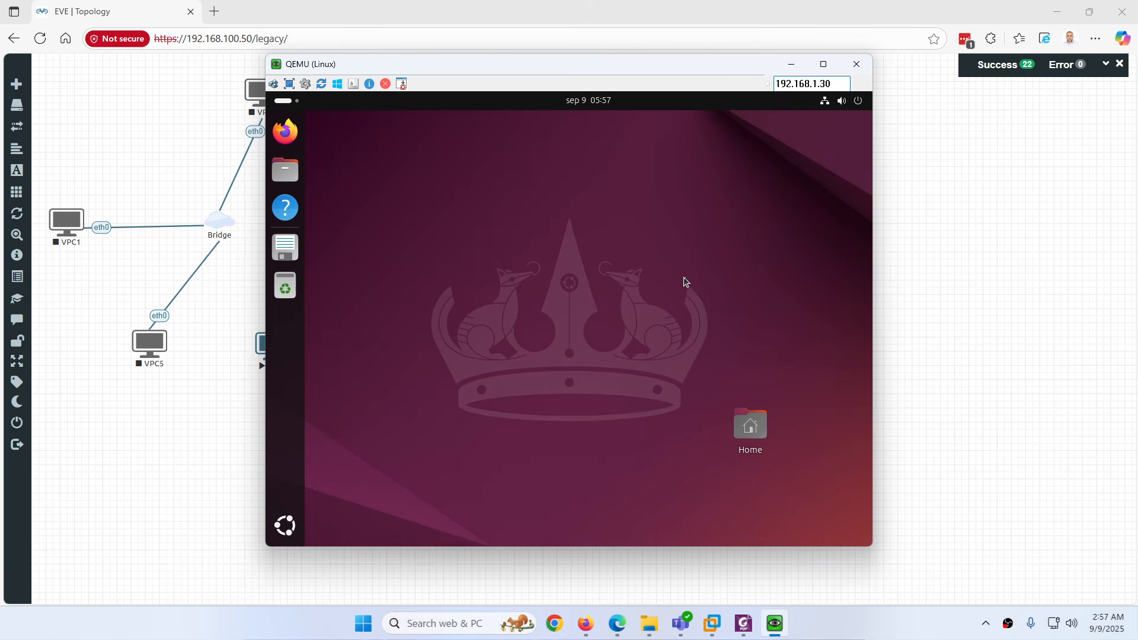
# Run 'ip a' and select ens3's address 192.168.159.137
pyautogui.write('s')
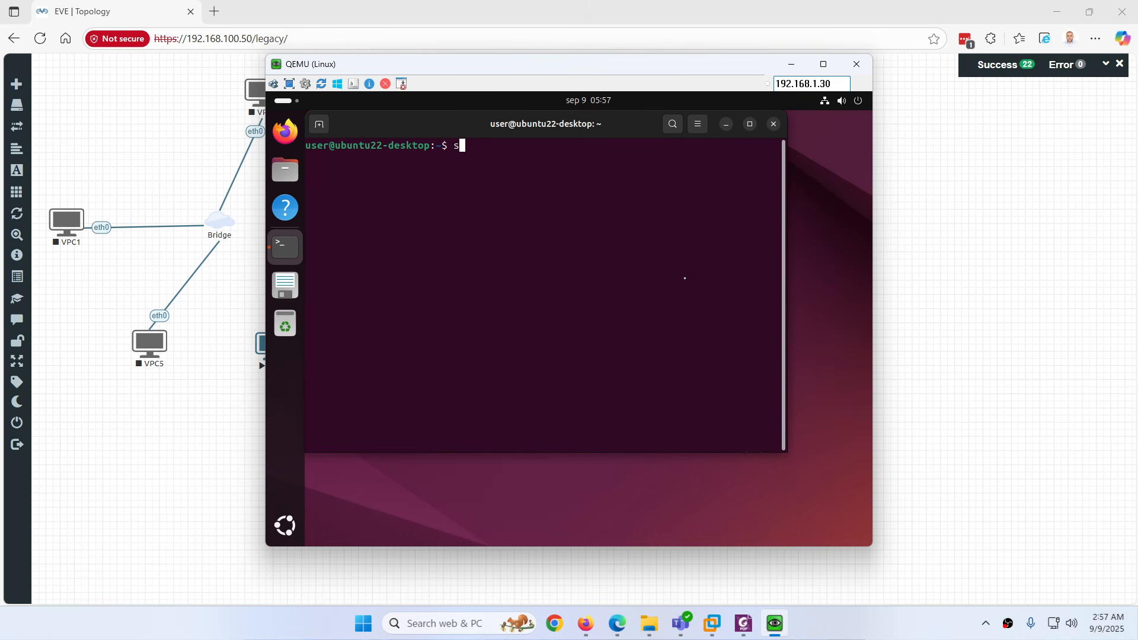
pyautogui.press('BackSpace')
pyautogui.write('ip a')
pyautogui.press('Return')
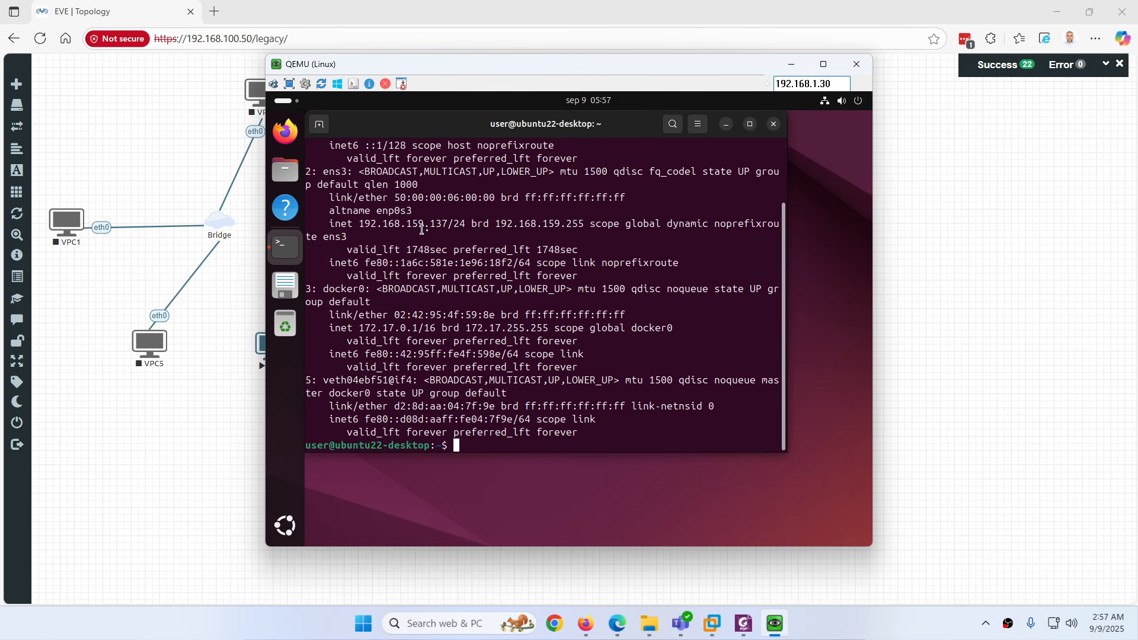
pyautogui.moveTo(448, 224); pyautogui.dragTo(361, 222)
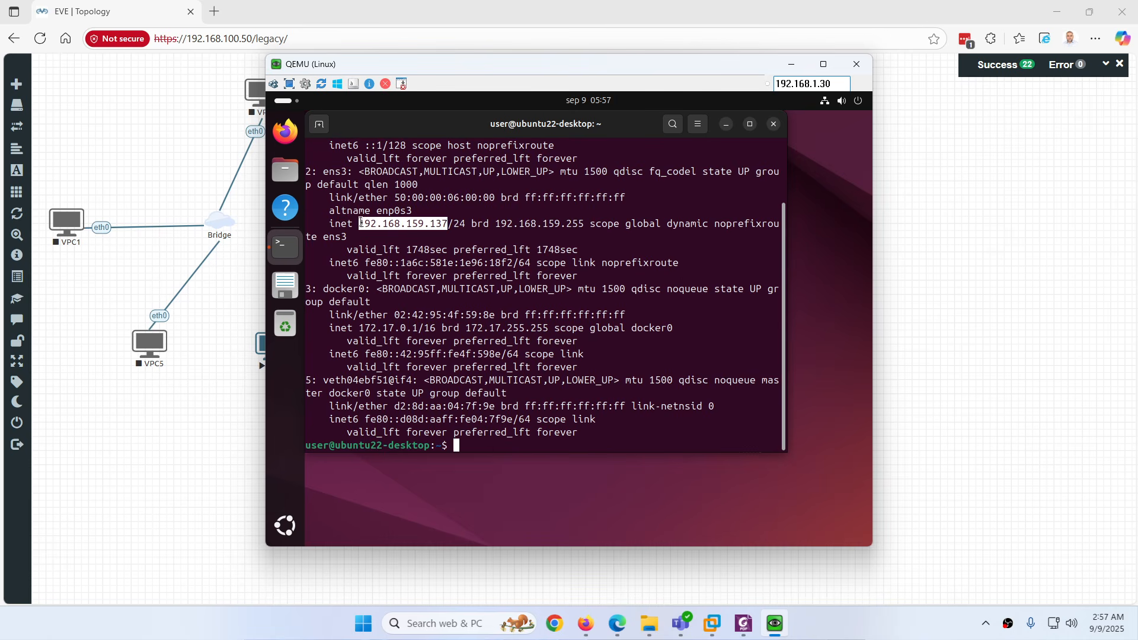
pyautogui.click(214, 12)
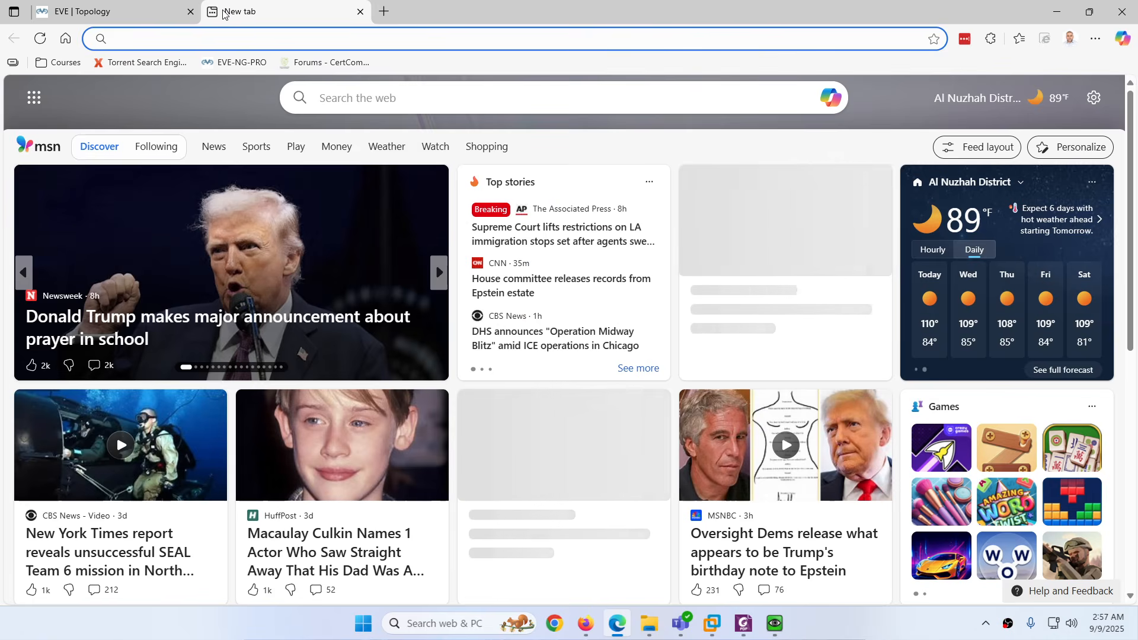
pyautogui.write('http:/')
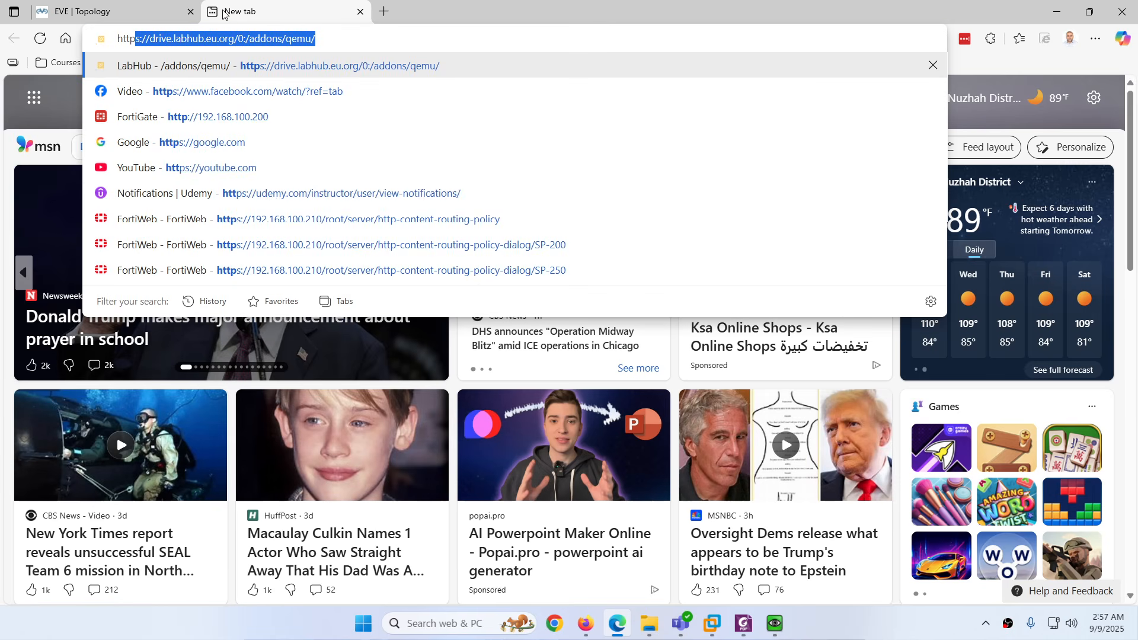
pyautogui.write('/192.1')
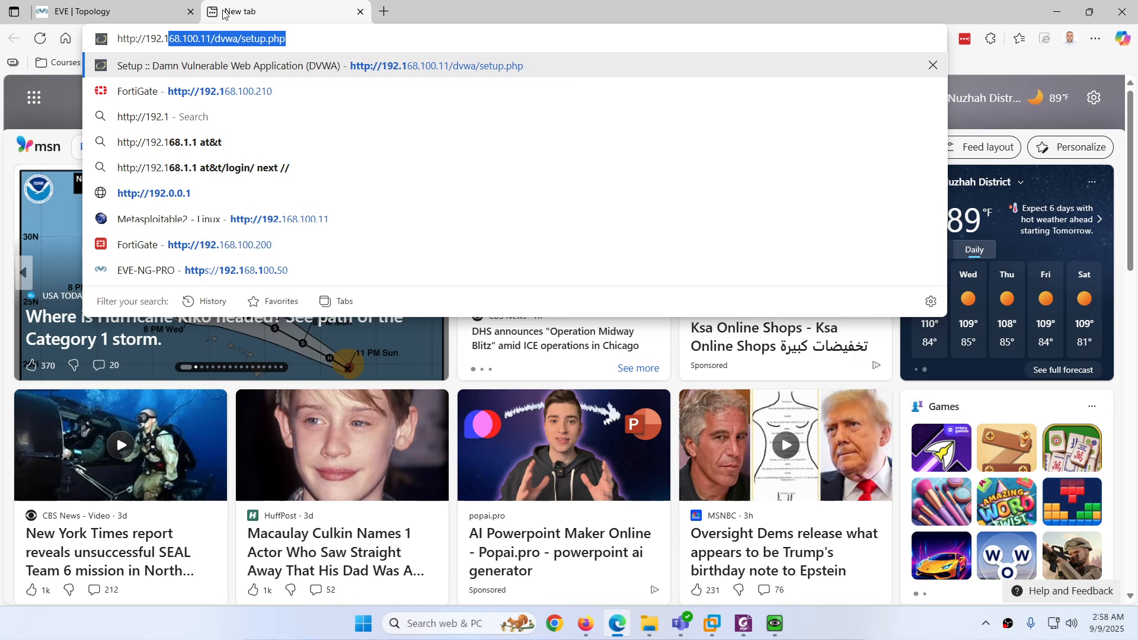
pyautogui.write('68.15')
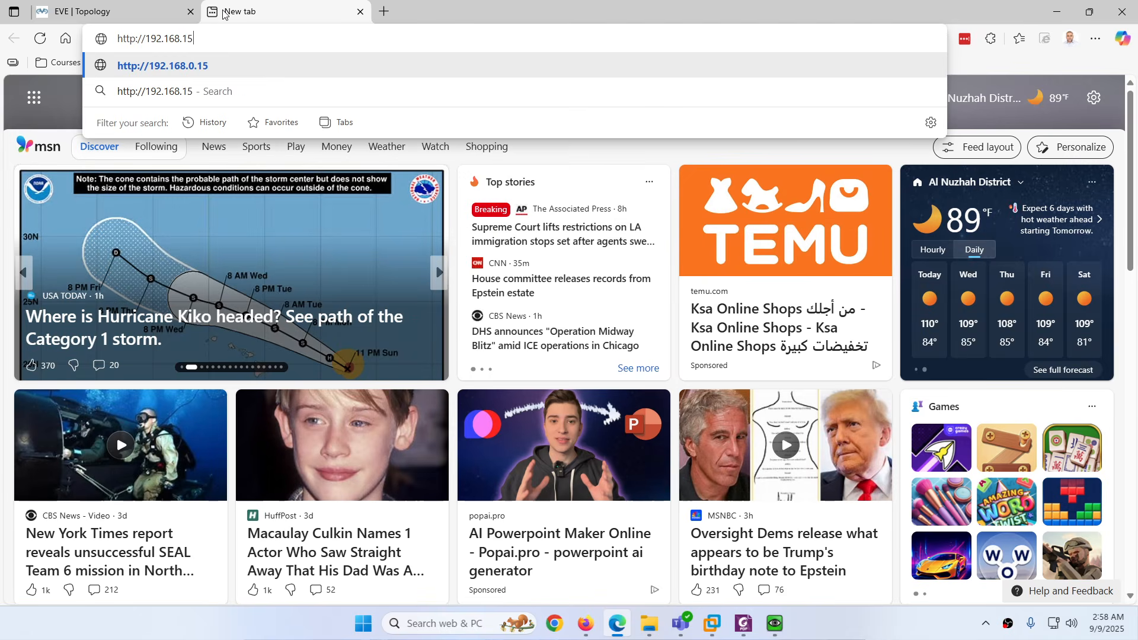
pyautogui.write('9.137:8080')
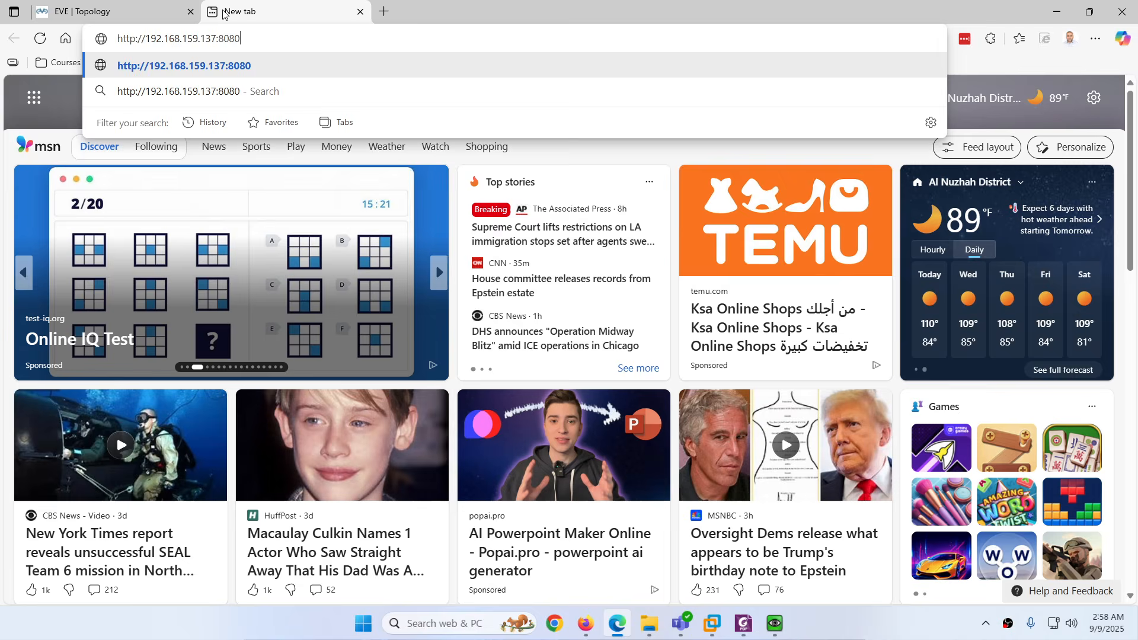
pyautogui.press('Return')
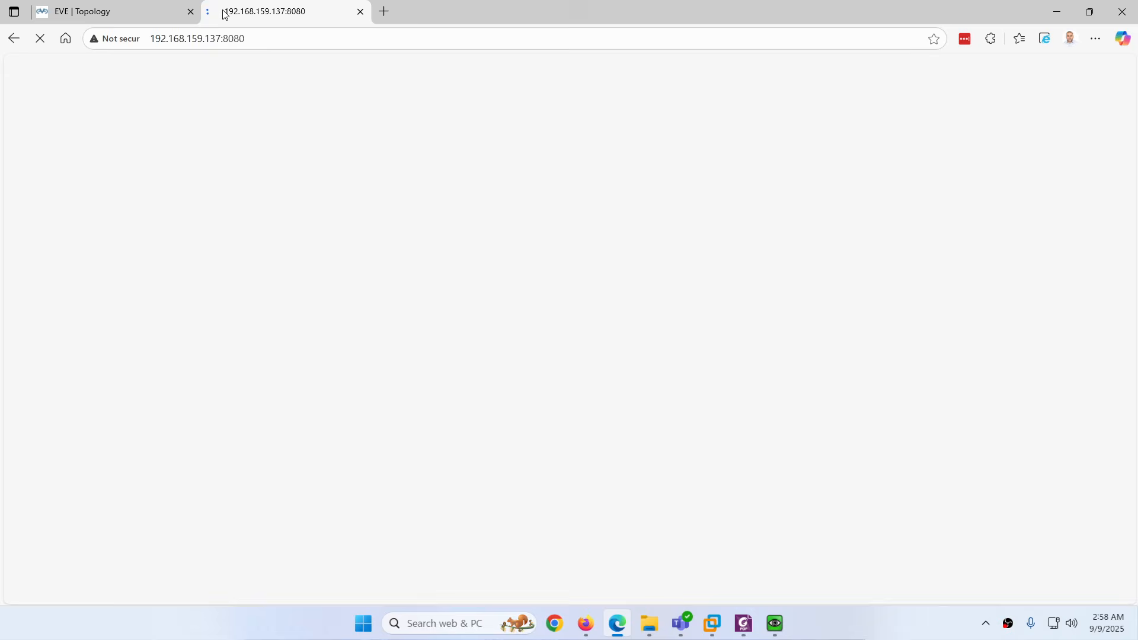
# Launch Firefox inside the Linux node, then return to the EVE Topology tab
pyautogui.click(766, 623)
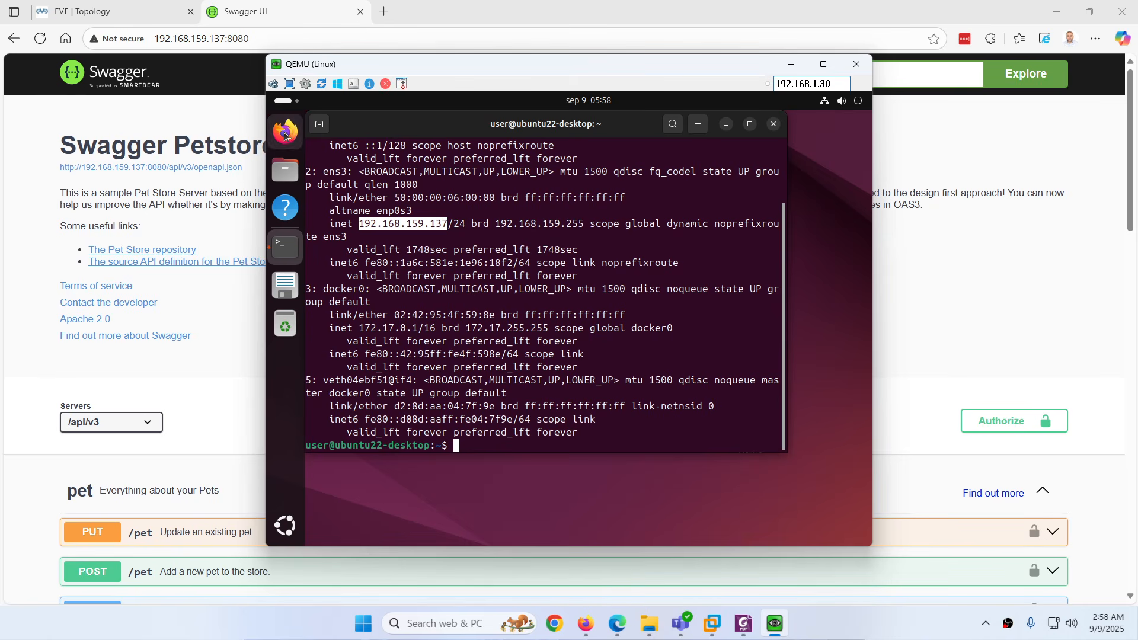
pyautogui.click(286, 135)
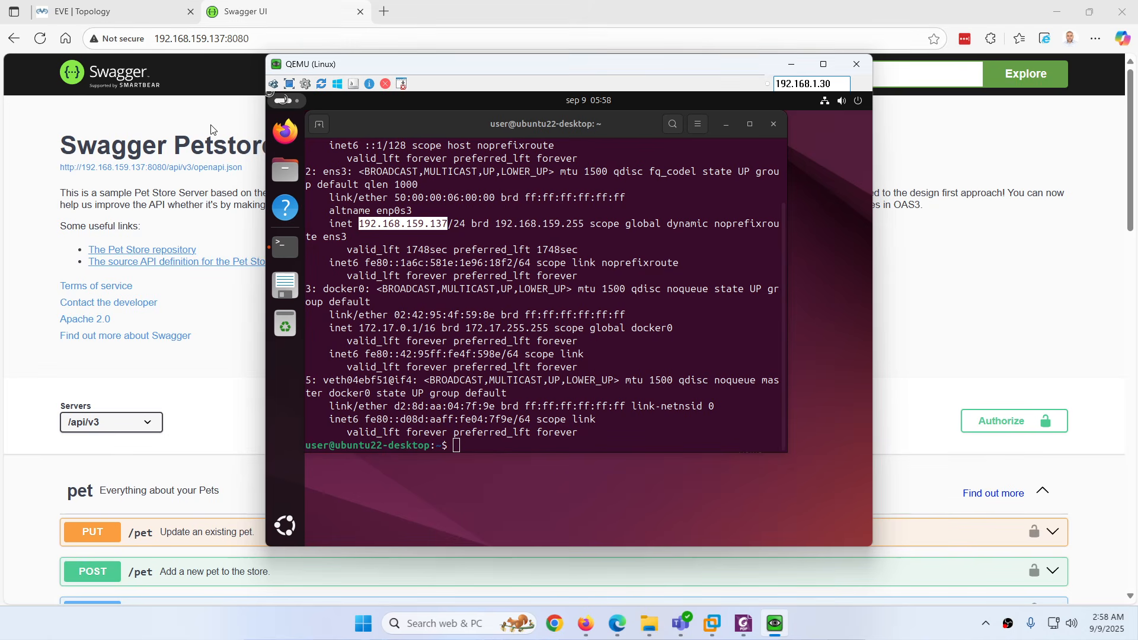
pyautogui.click(168, 11)
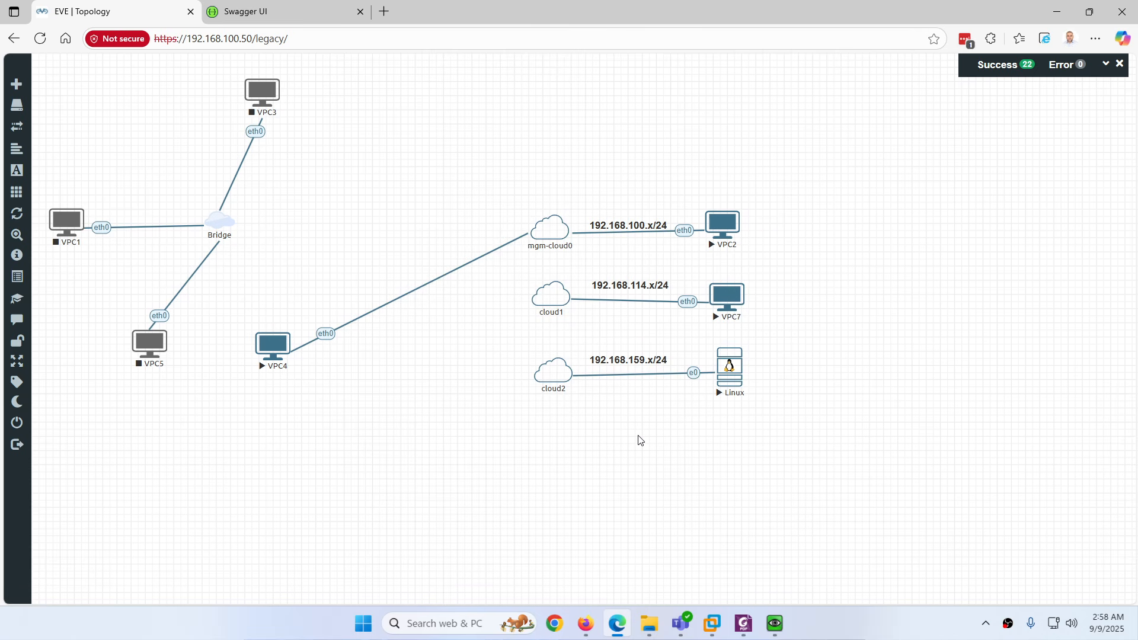
# Enter localhost:8080 in Firefox inside the Linux node's console
pyautogui.moveTo(543, 377)
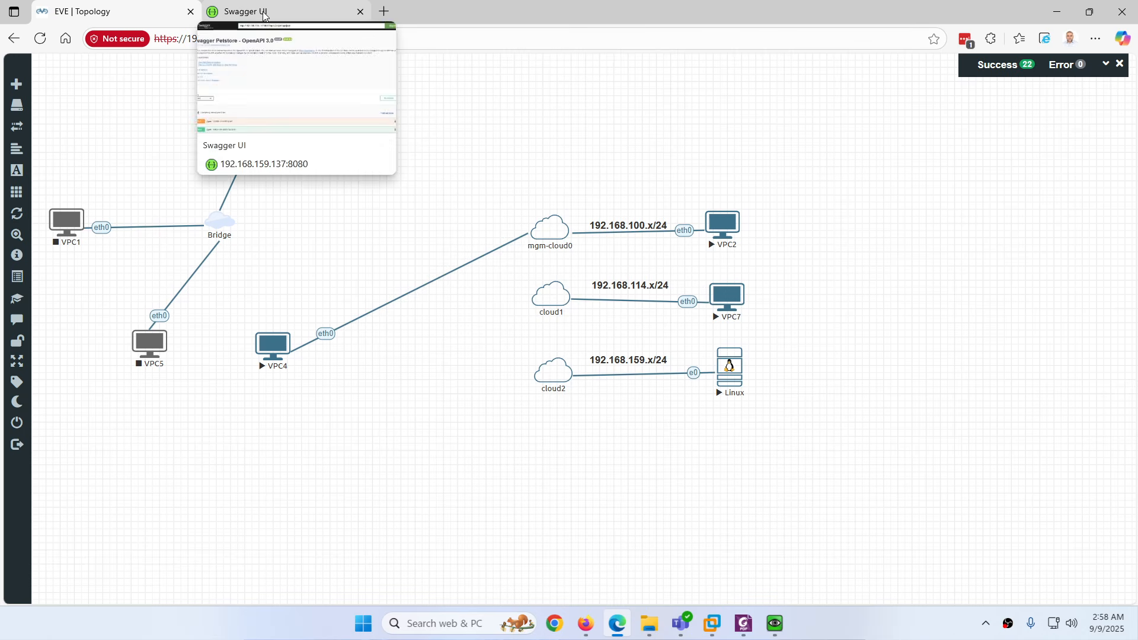
pyautogui.click(775, 623)
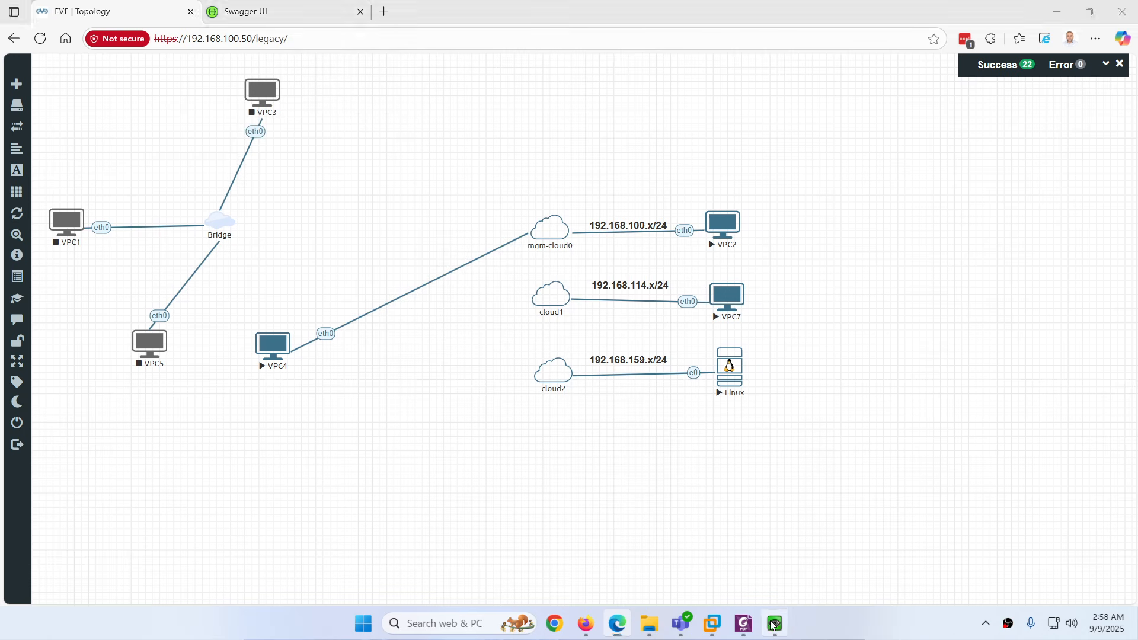
pyautogui.click(447, 147)
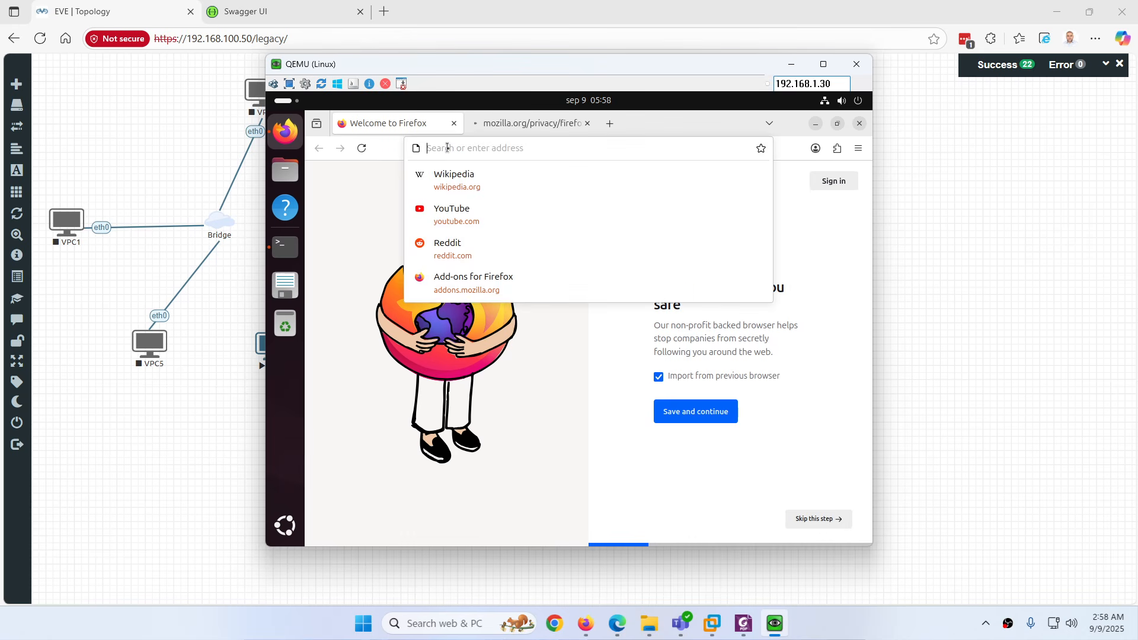
pyautogui.write('lo')
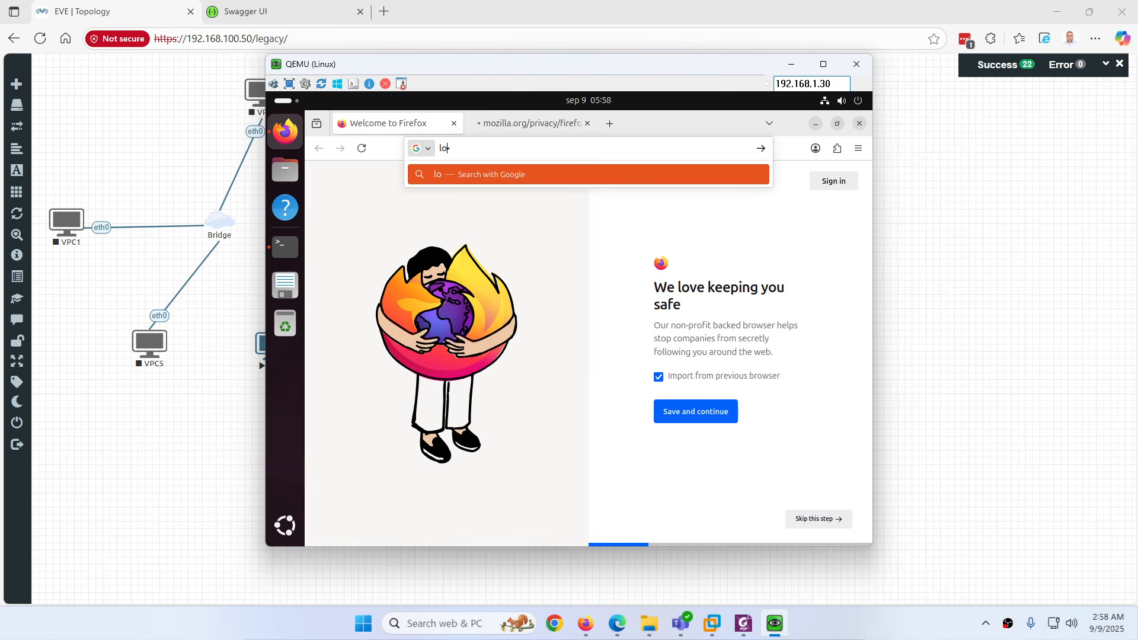
pyautogui.write('calhost:8080')
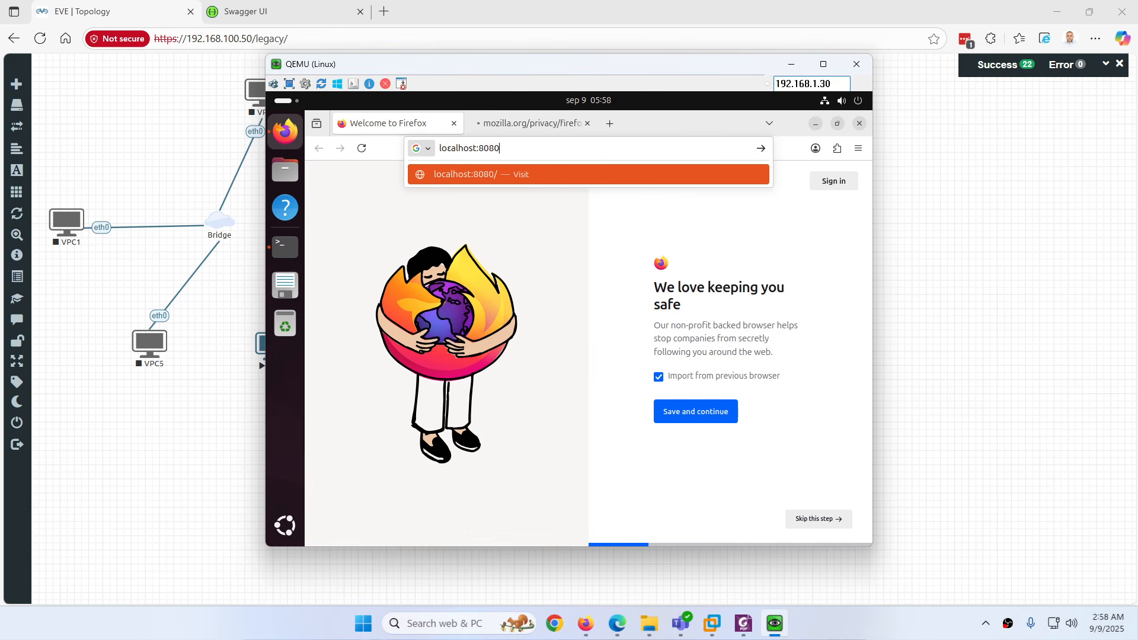
pyautogui.press('Return')
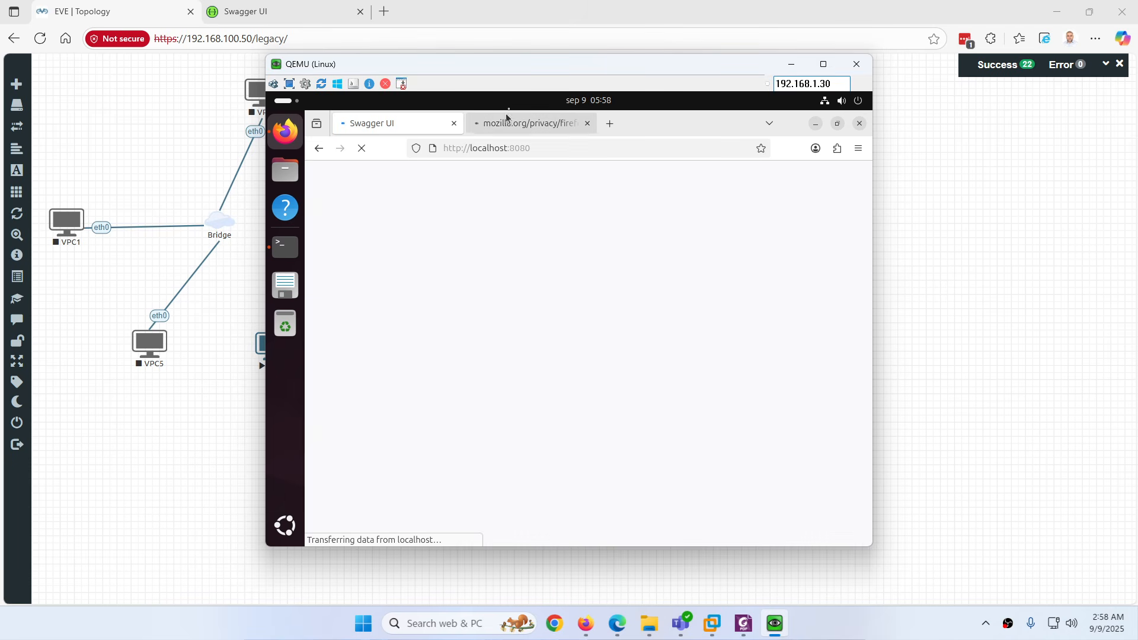
pyautogui.click(587, 123)
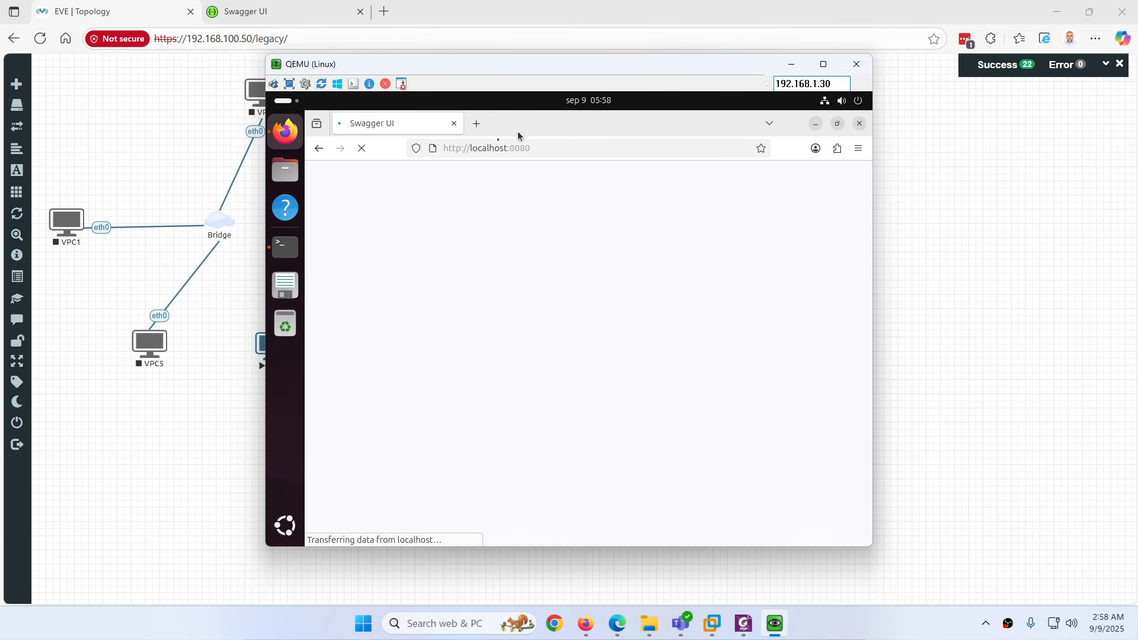
pyautogui.click(465, 149)
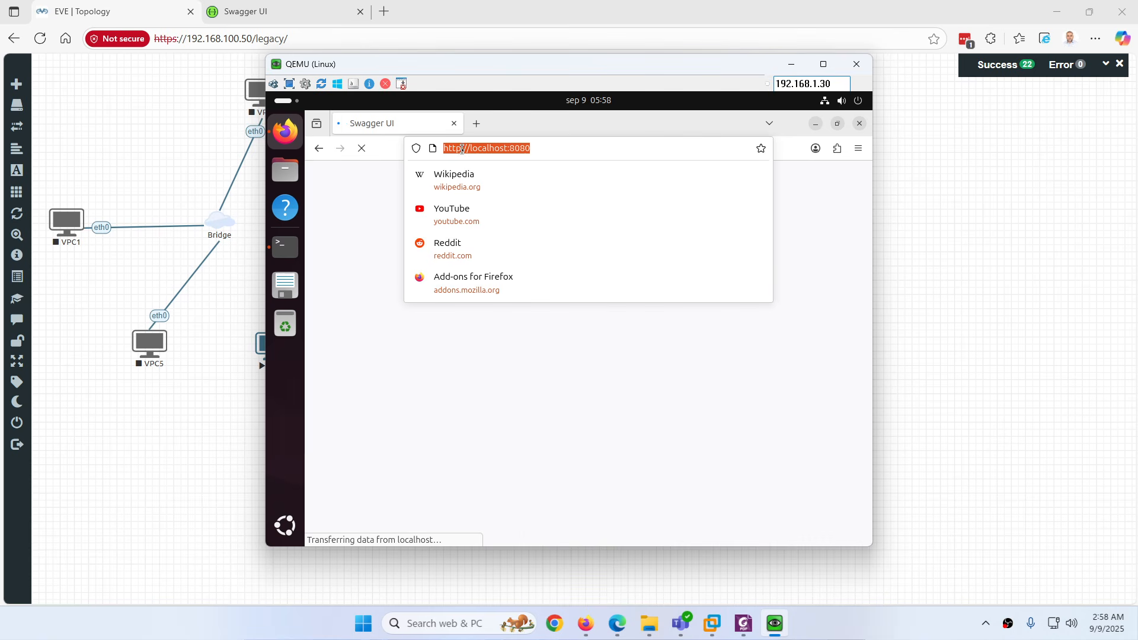
pyautogui.click(462, 148)
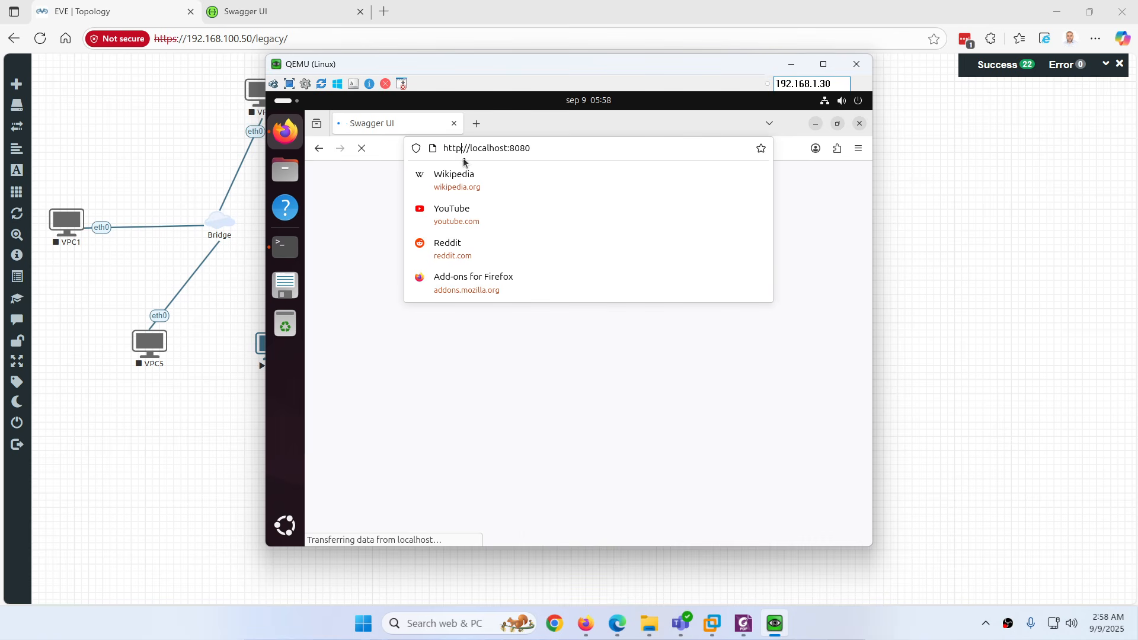
pyautogui.press('Return')
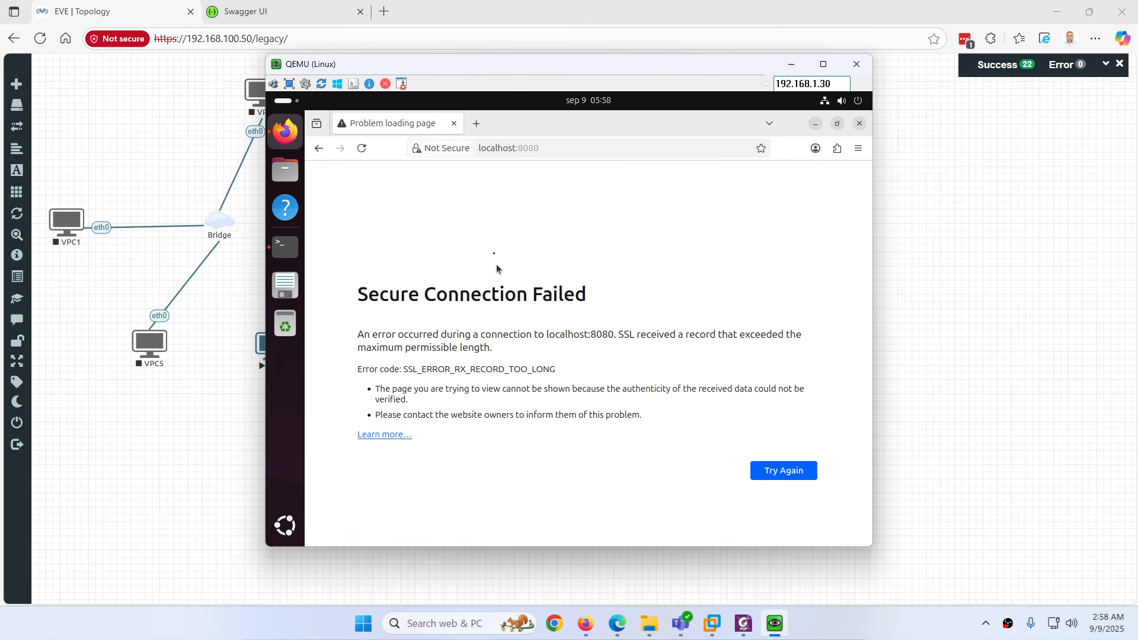
pyautogui.click(503, 148)
pyautogui.press('Left')
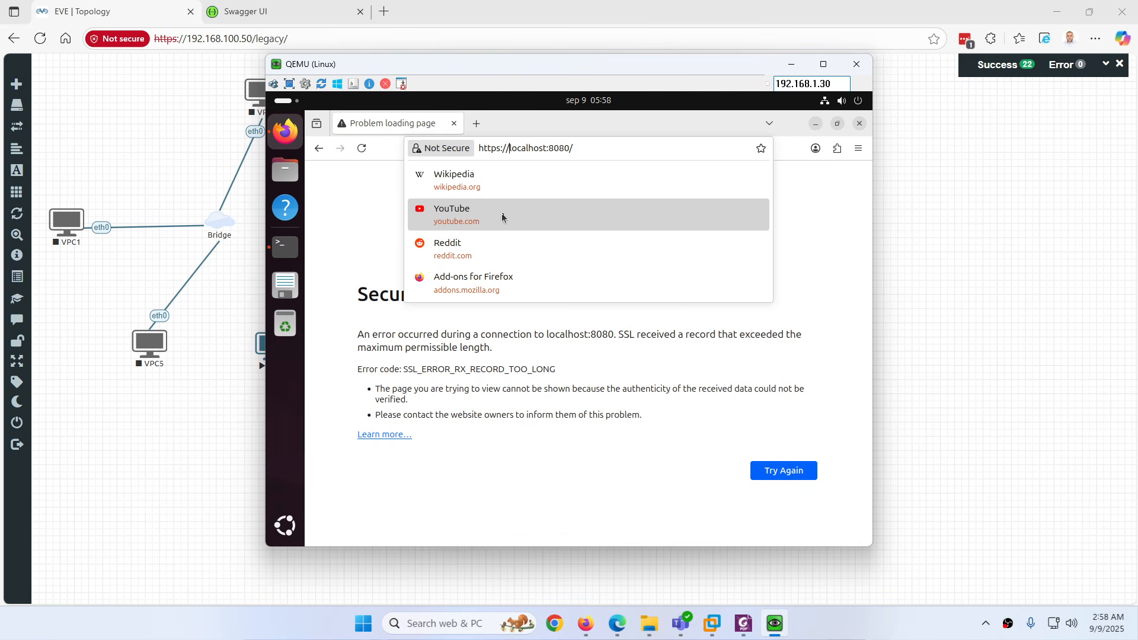
pyautogui.press('Delete')
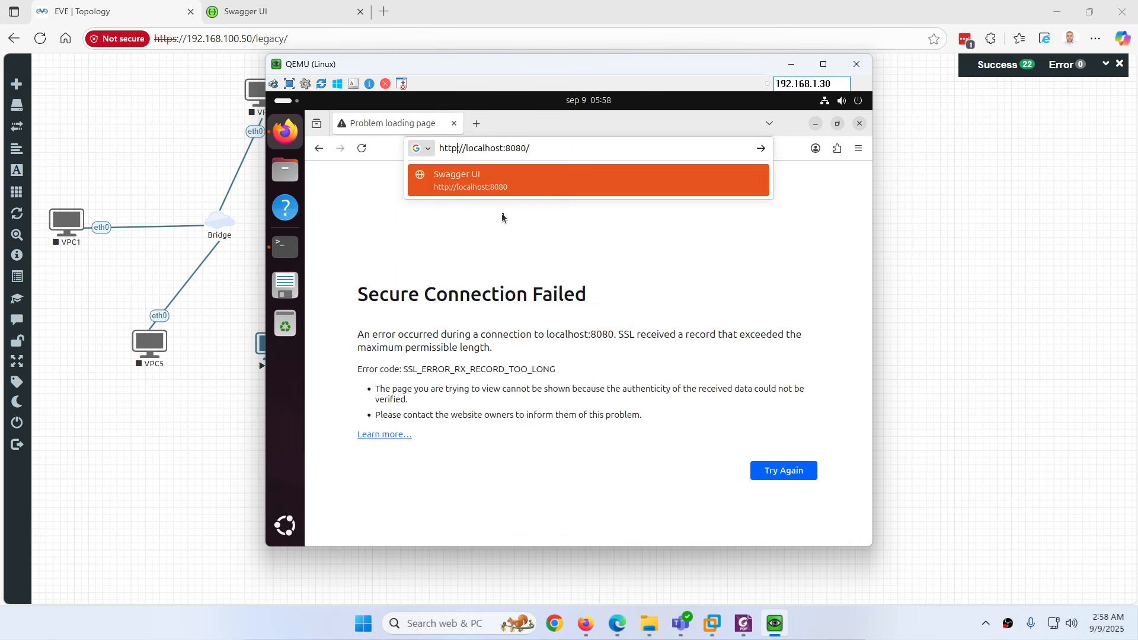
pyautogui.press('Return')
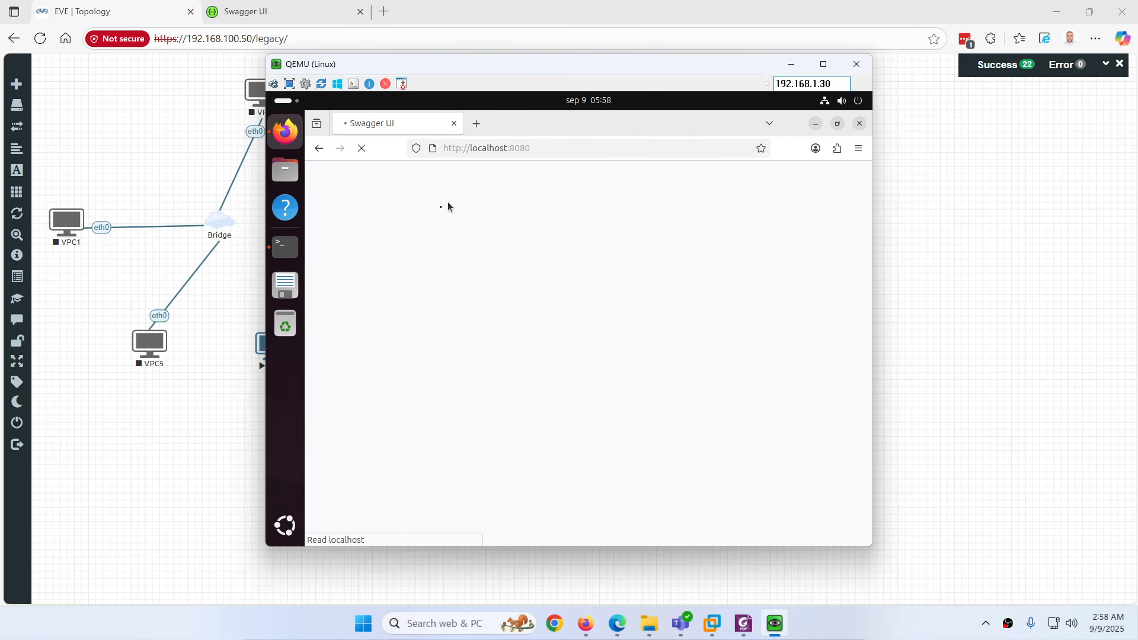
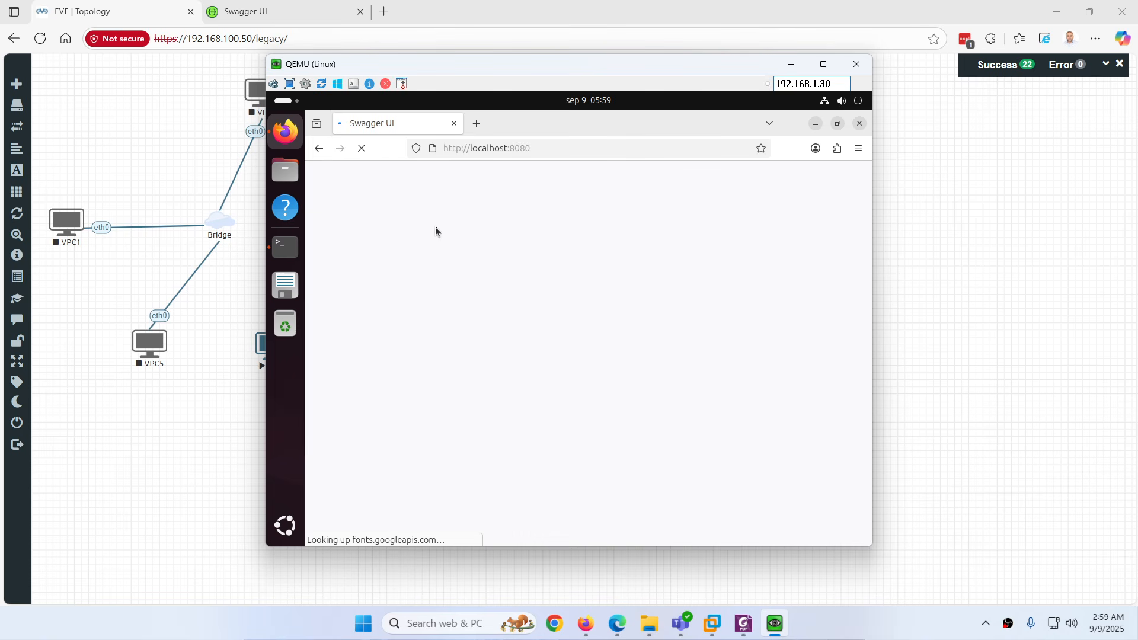
# Compare the Linux console's Swagger Petstore page at localhost:8080 with the Swagger UI tab, then close the console
pyautogui.click(780, 625)
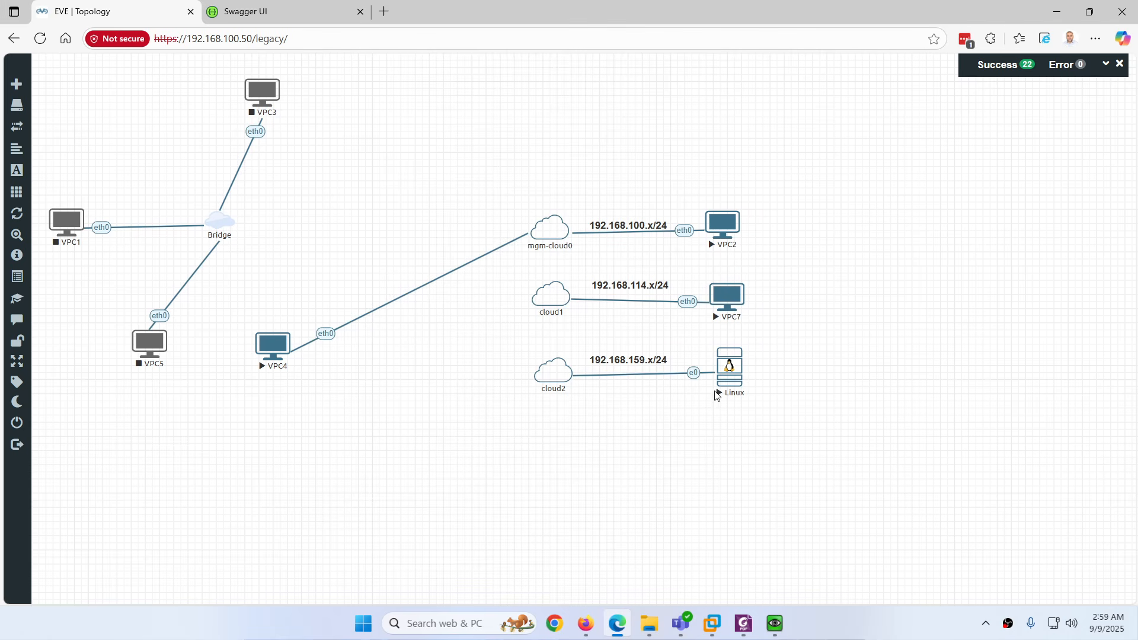
pyautogui.click(282, 10)
pyautogui.click(135, 6)
pyautogui.click(252, 9)
pyautogui.click(176, 11)
pyautogui.click(774, 622)
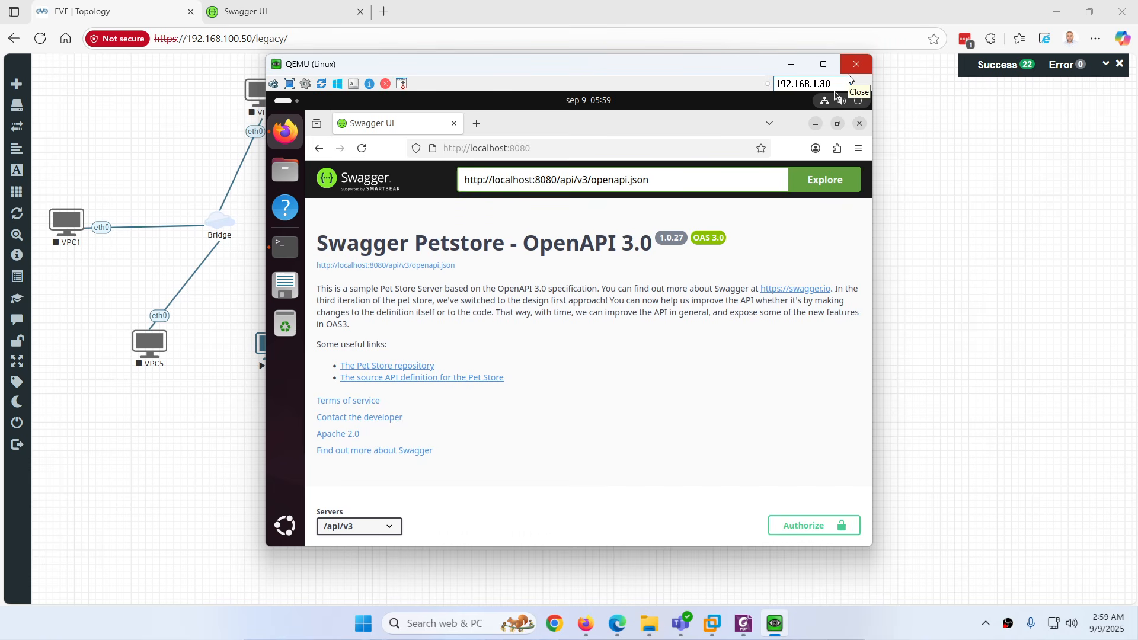
pyautogui.click(848, 75)
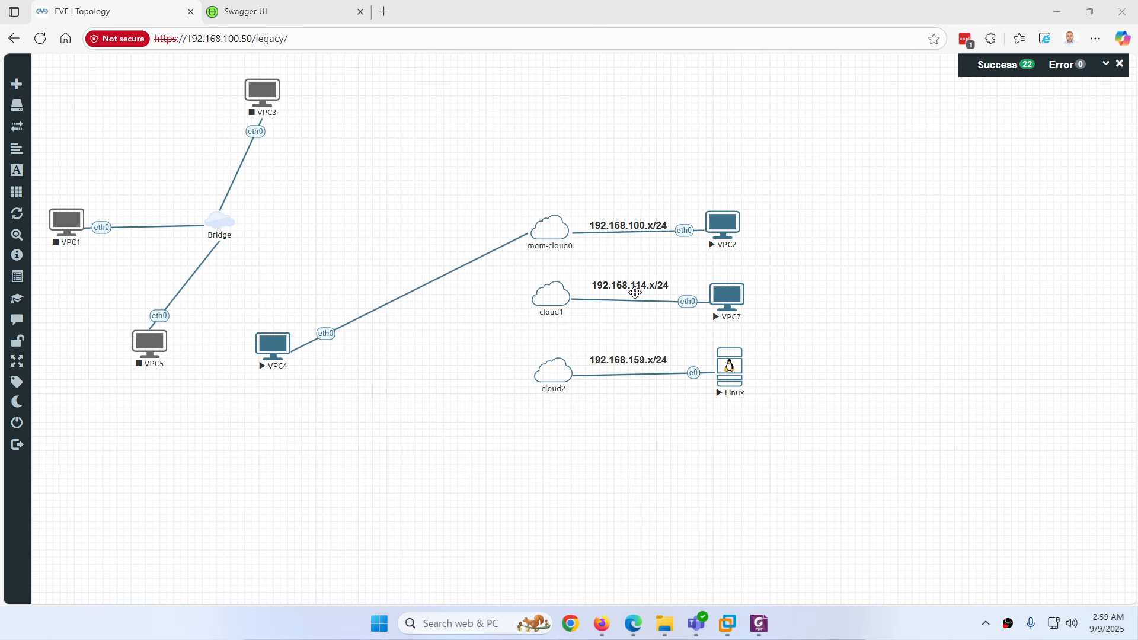
# View Swagger Petstore at 192.168.159.137:8080, then reopen and close the Linux node's console
pyautogui.click(314, 13)
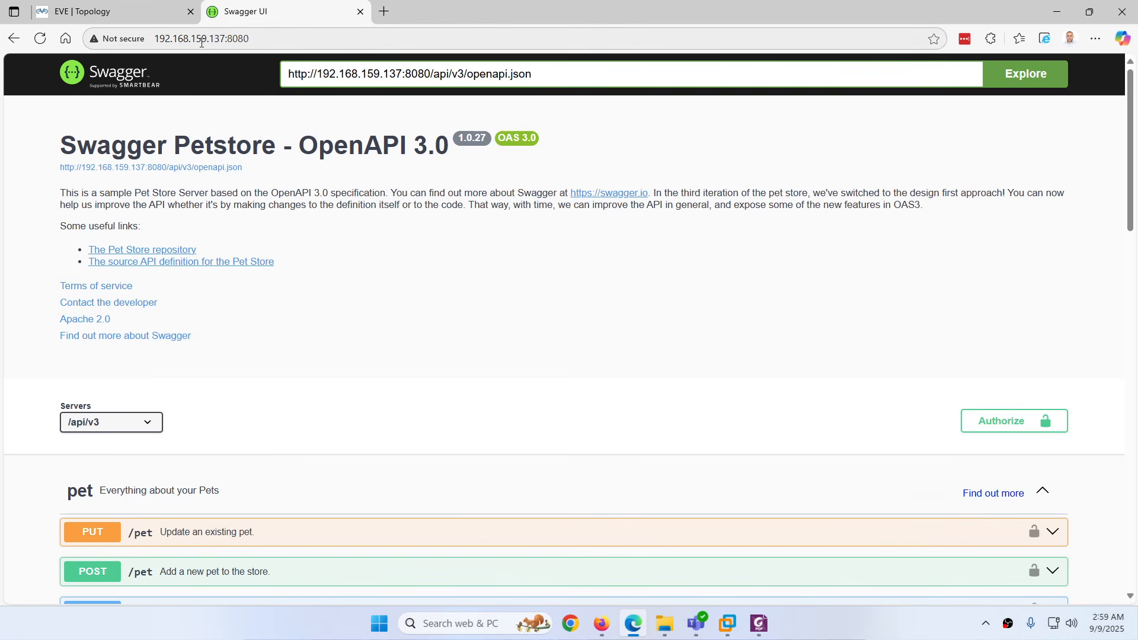
pyautogui.click(147, 16)
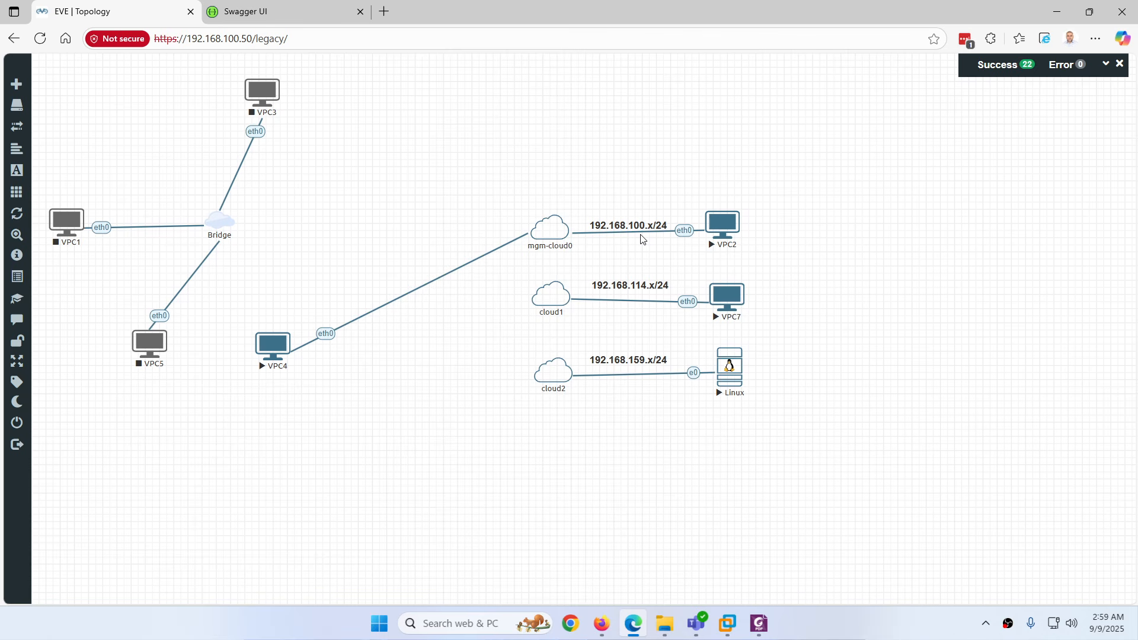
pyautogui.click(729, 371)
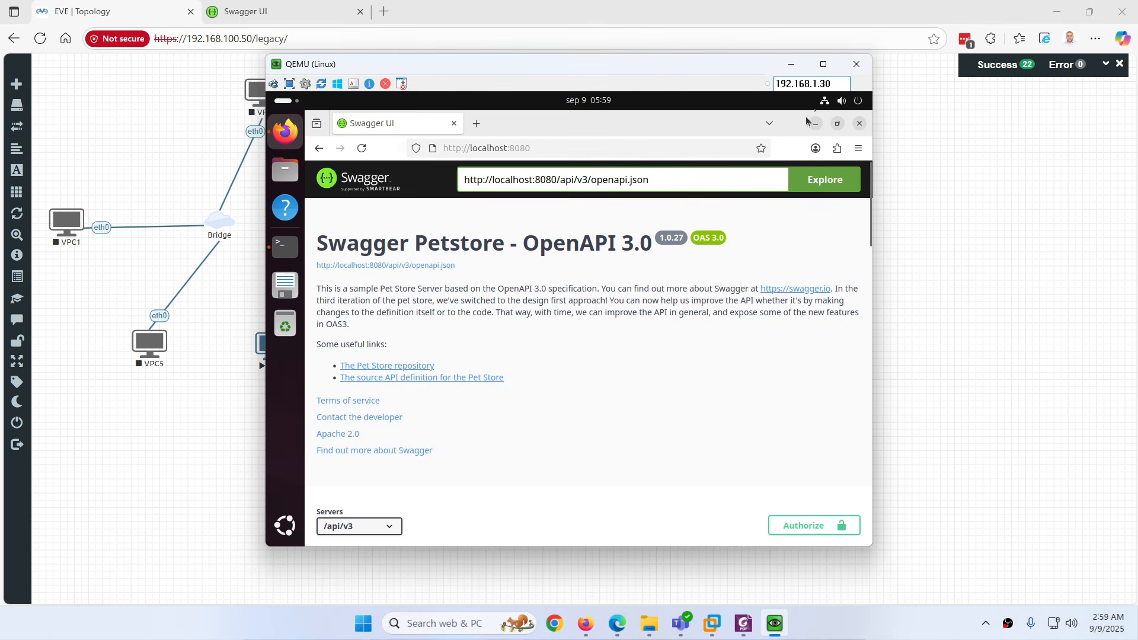
pyautogui.click(857, 65)
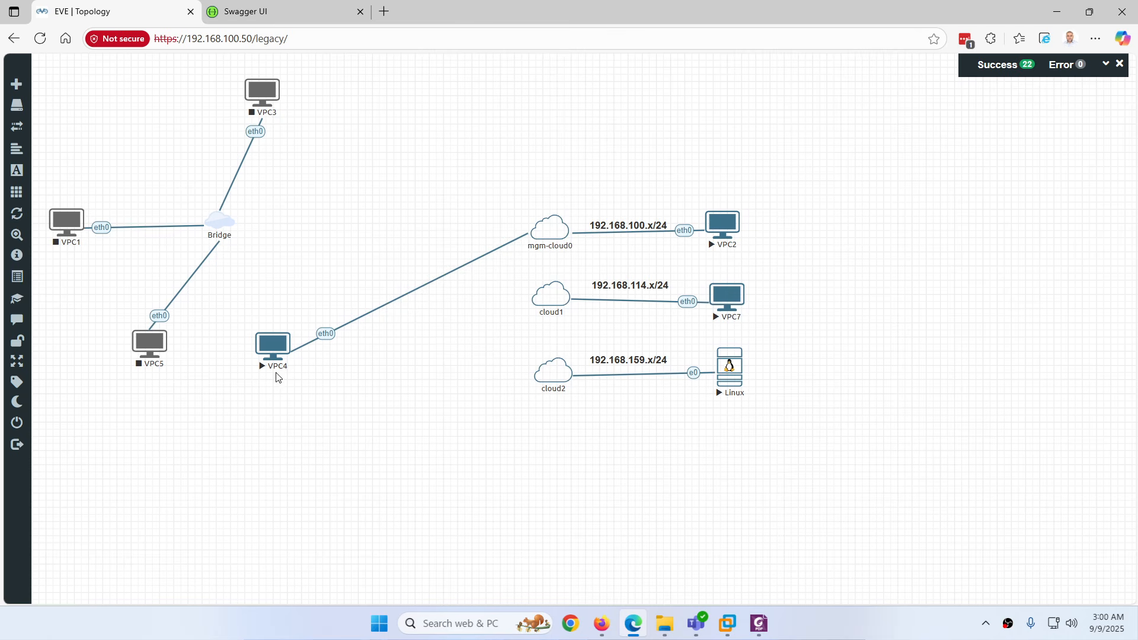
# Close the current lab and open FortiWeb-Lab
pyautogui.moveTo(33, 377)
pyautogui.click(120, 422)
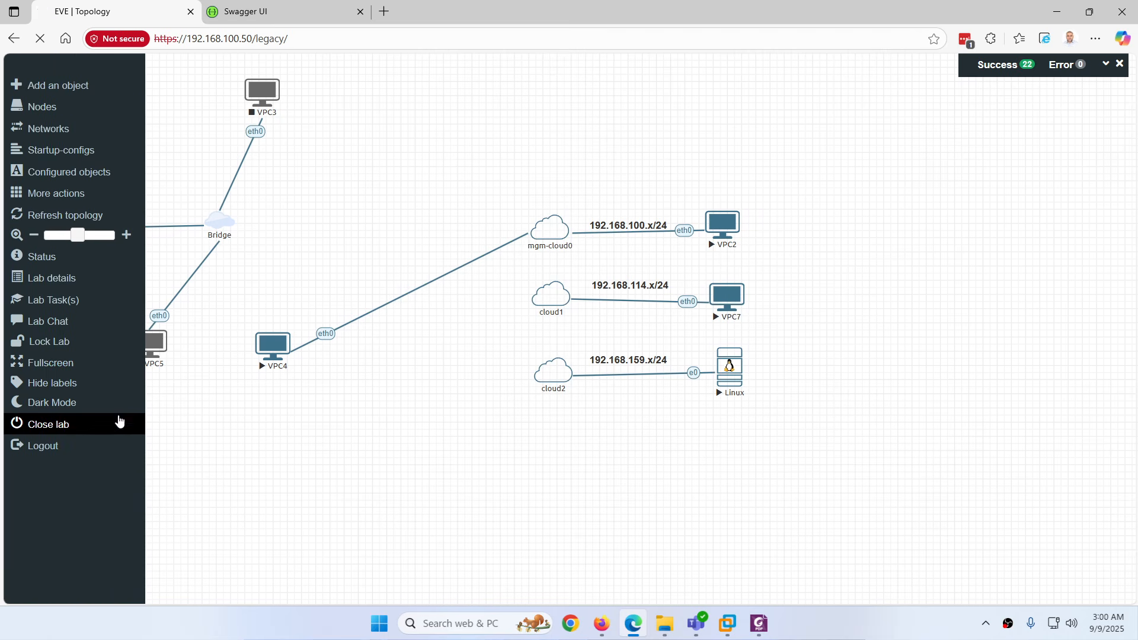
pyautogui.click(89, 249)
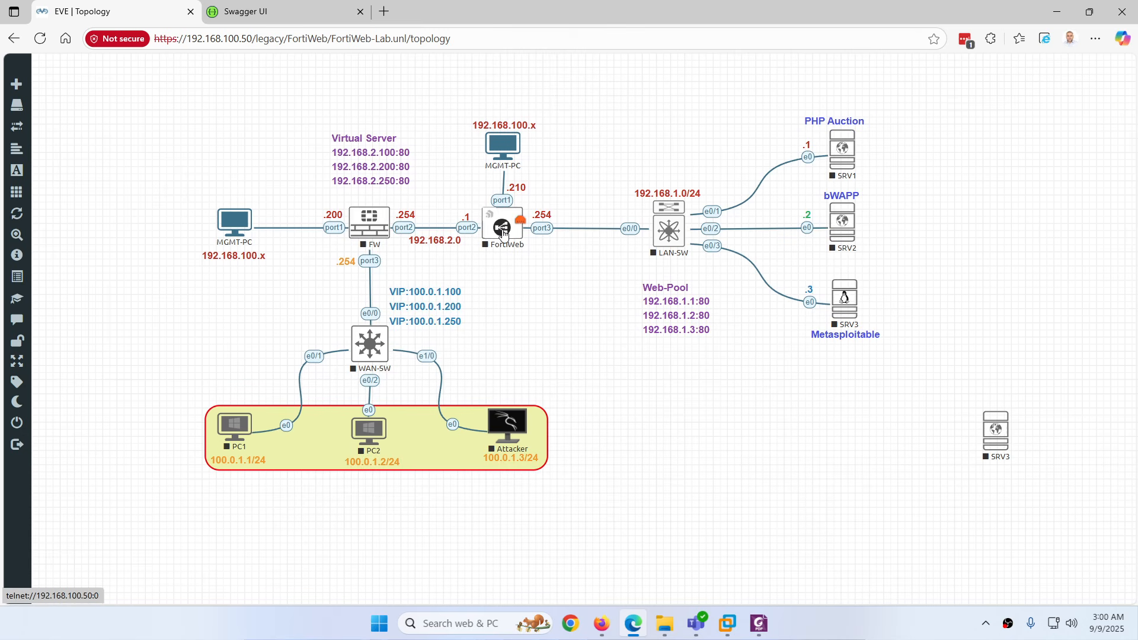
# Review the top MGMT-PC cloud's network settings without saving
pyautogui.rightClick(501, 148)
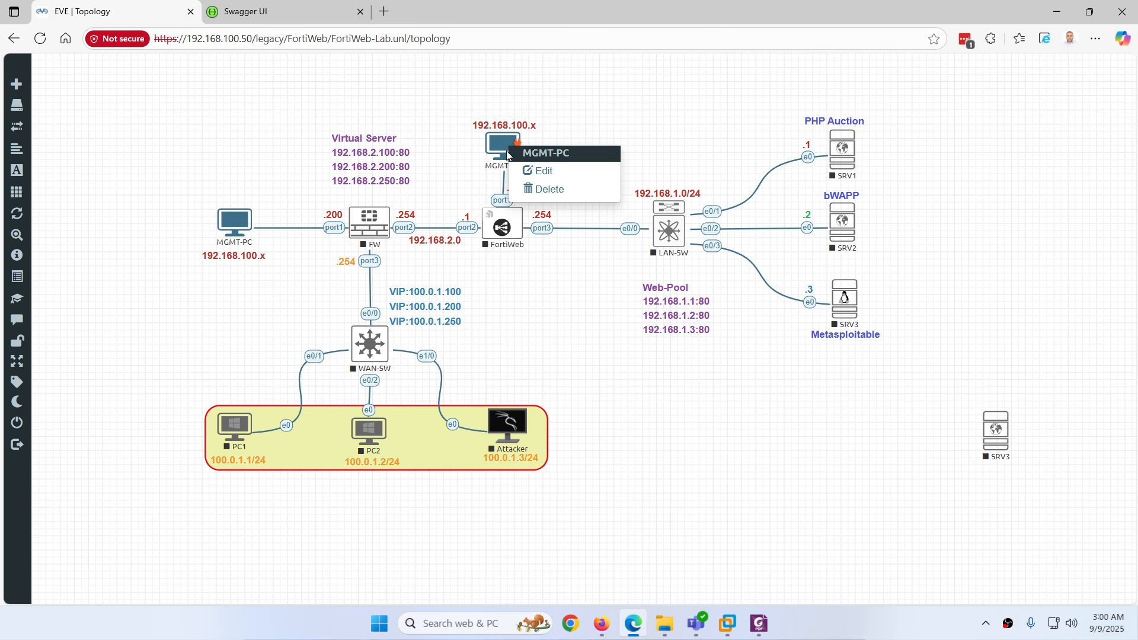
pyautogui.click(539, 172)
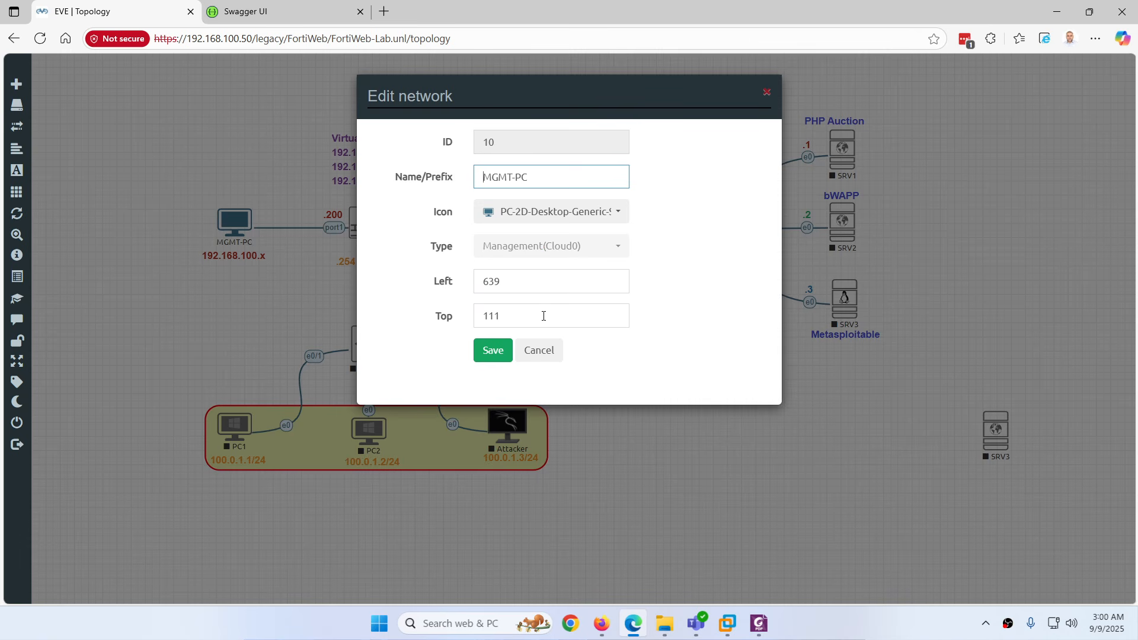
pyautogui.click(537, 351)
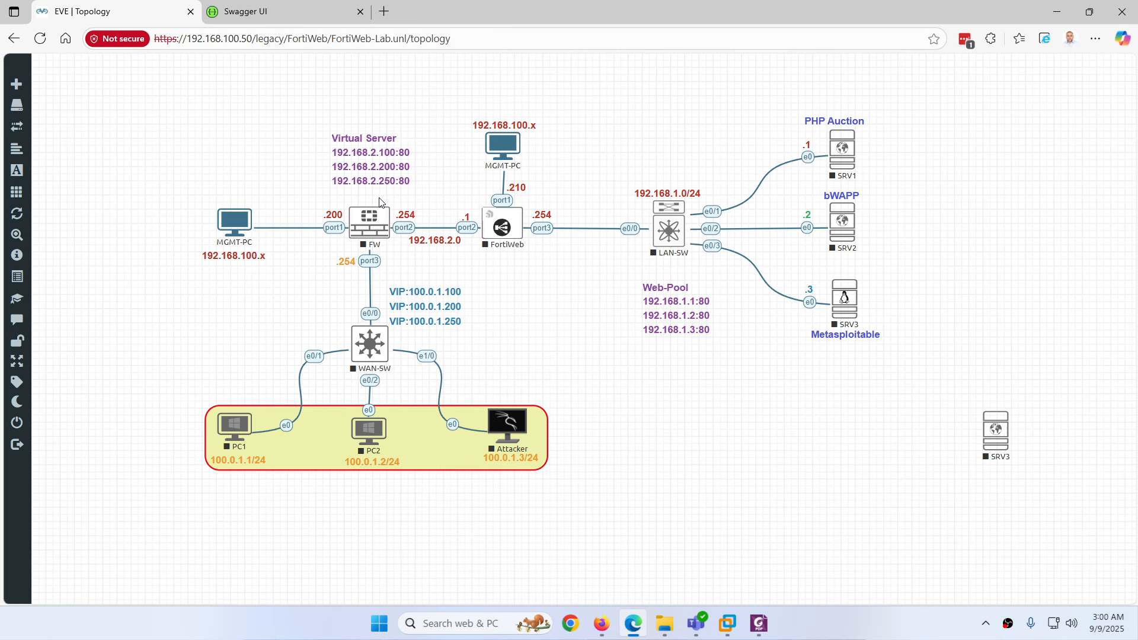
# Review the left MGMT-PC cloud's settings unchanged, and check the NAT/Host-only cloud mapping in the PDF
pyautogui.rightClick(229, 221)
pyautogui.click(255, 247)
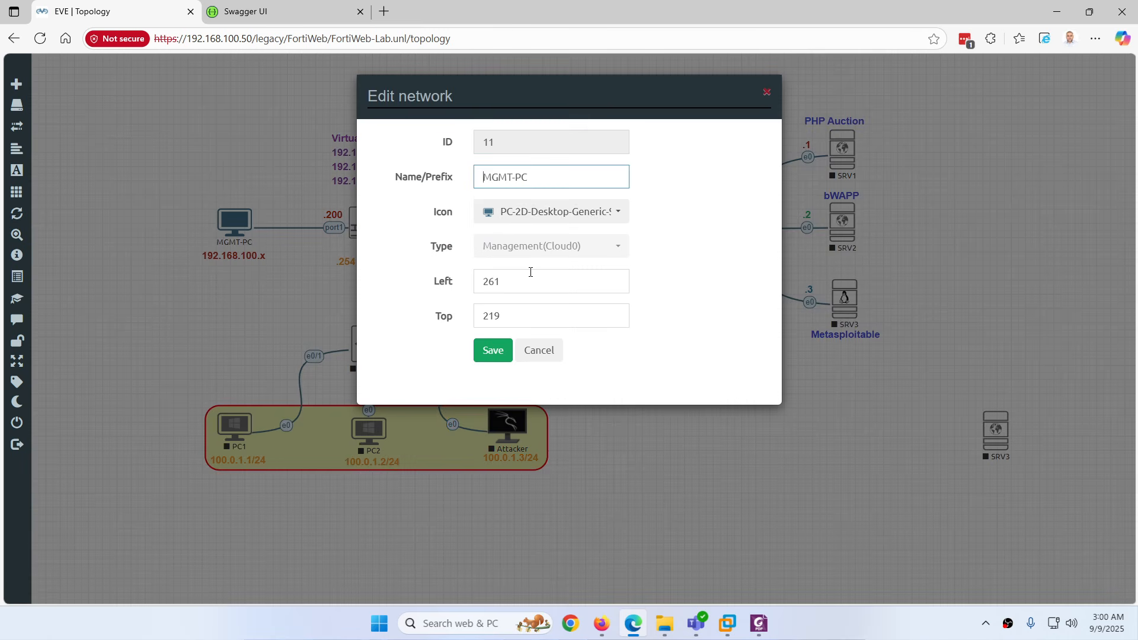
pyautogui.click(522, 219)
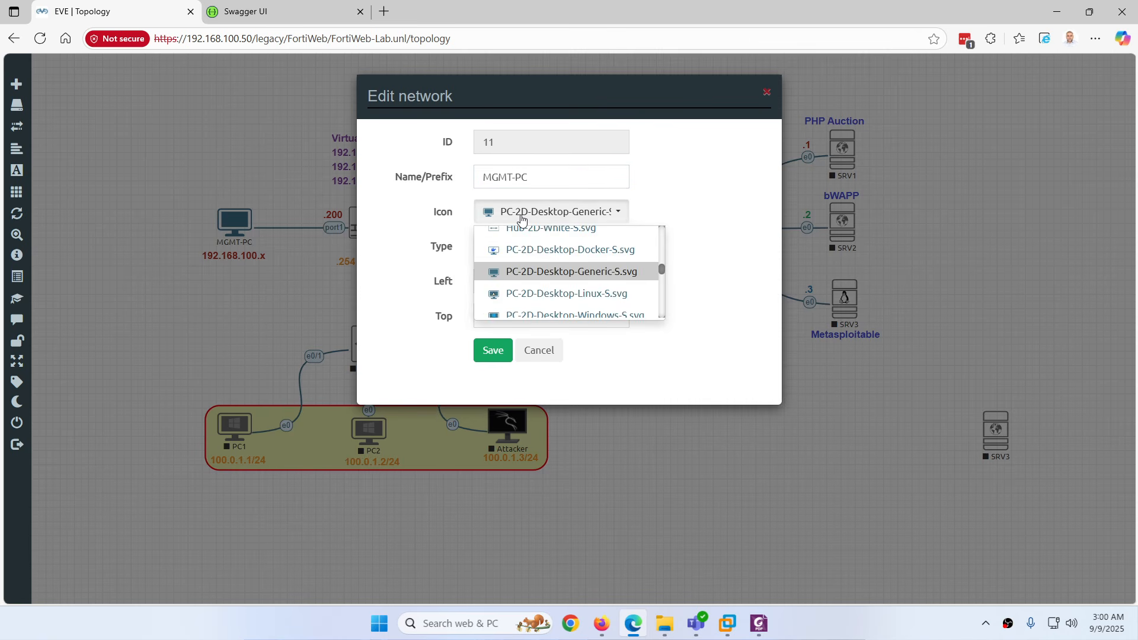
pyautogui.click(522, 219)
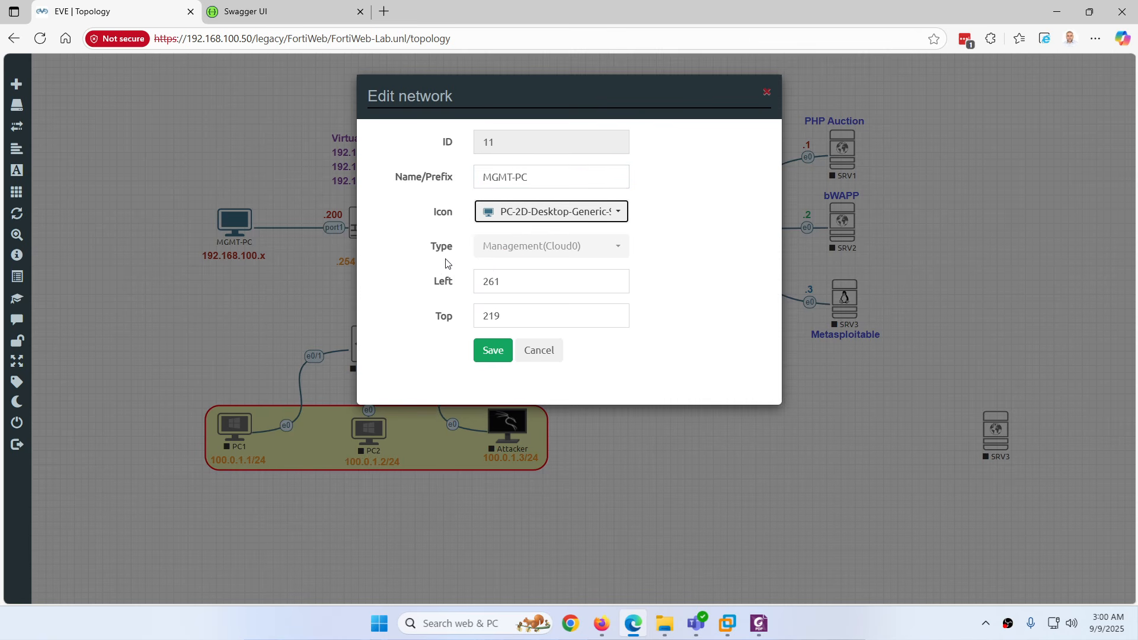
pyautogui.click(543, 356)
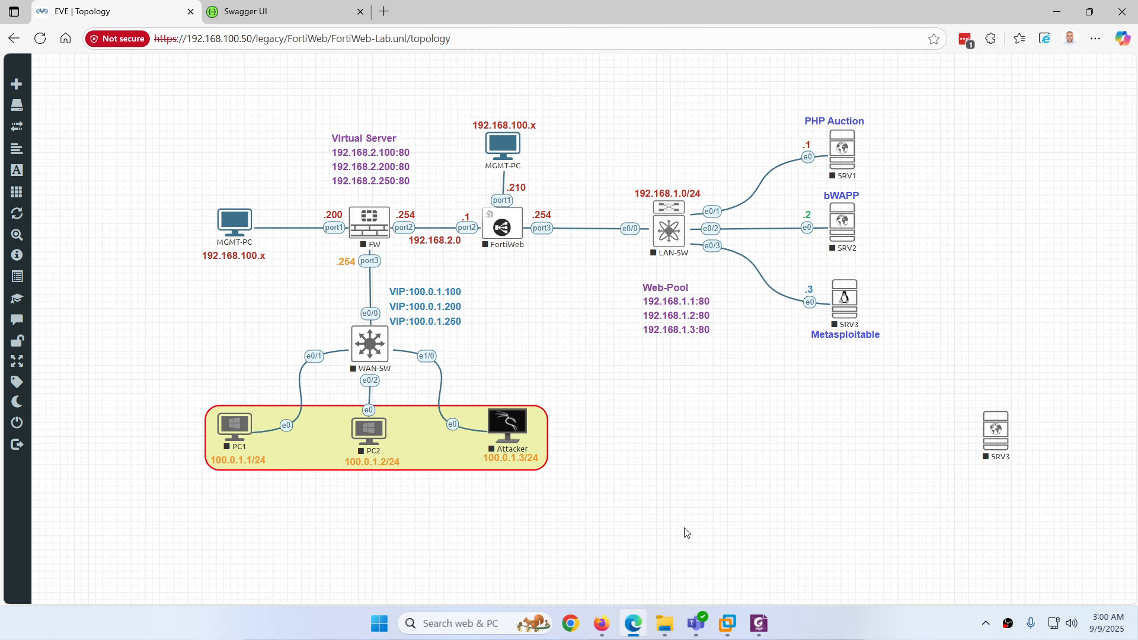
pyautogui.click(758, 624)
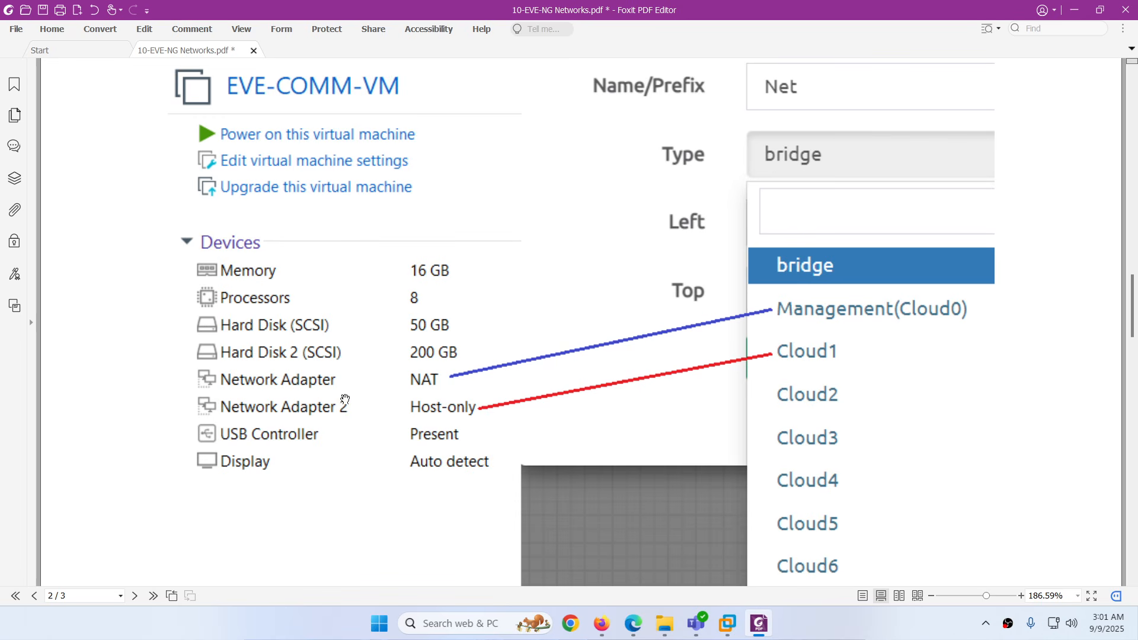
pyautogui.click(632, 623)
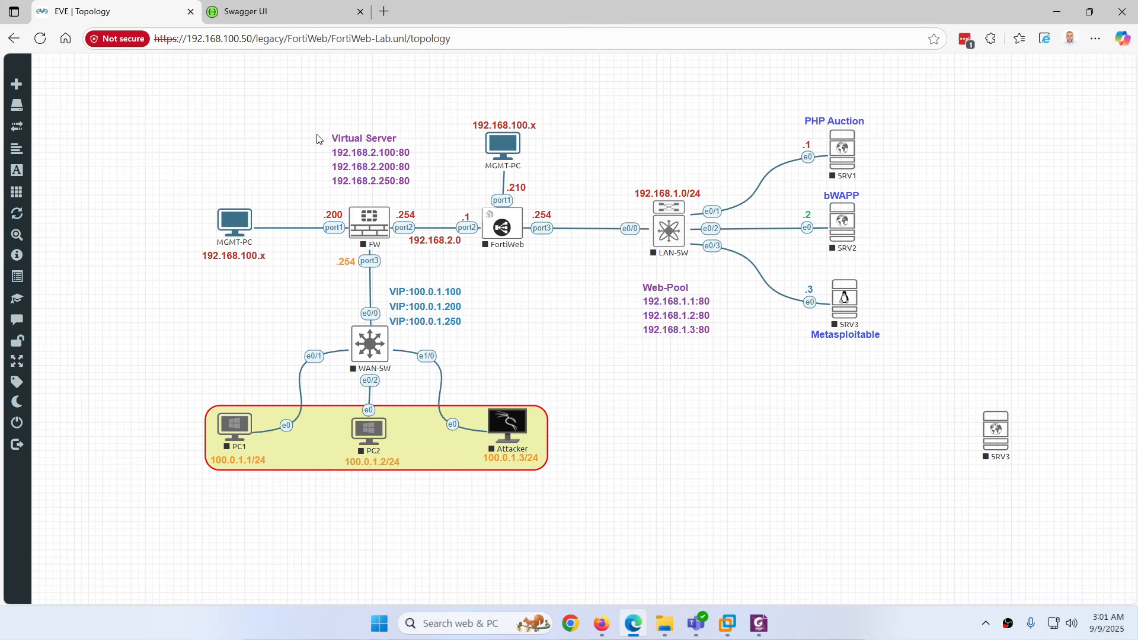
# Close the FortiWeb lab and select testAPI.unl in the File manager to preview it
pyautogui.moveTo(7, 402)
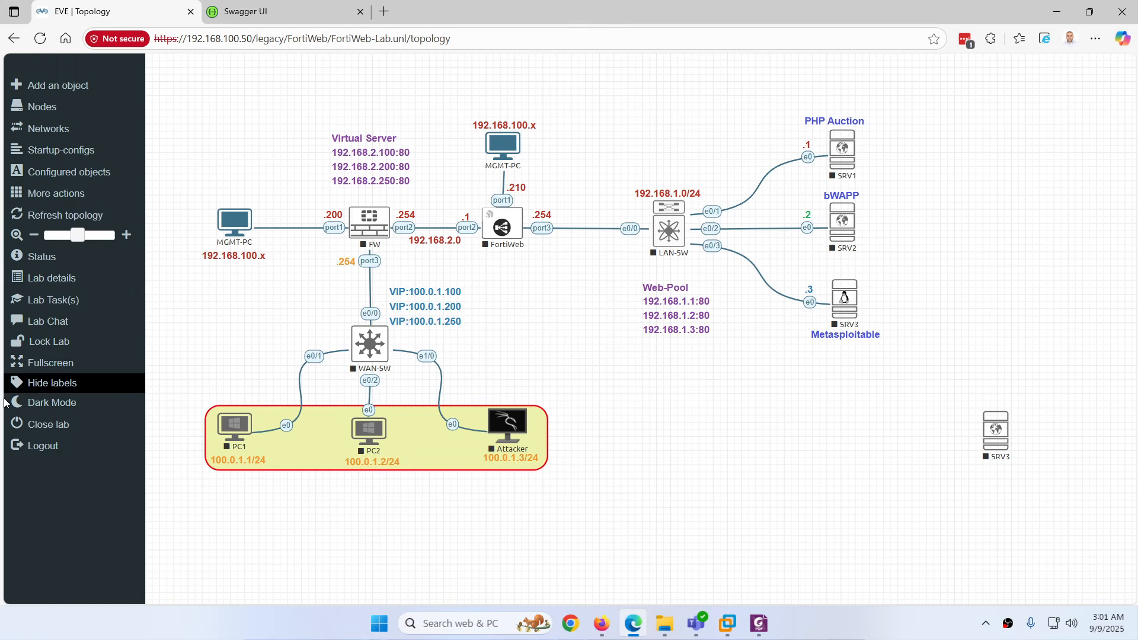
pyautogui.click(60, 435)
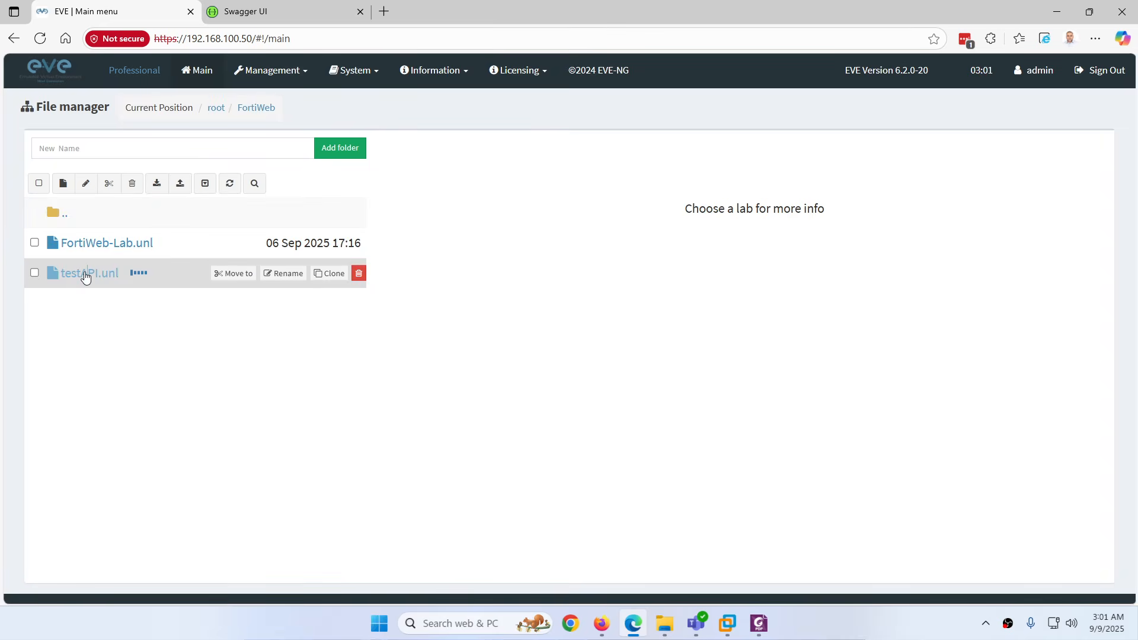
pyautogui.click(86, 275)
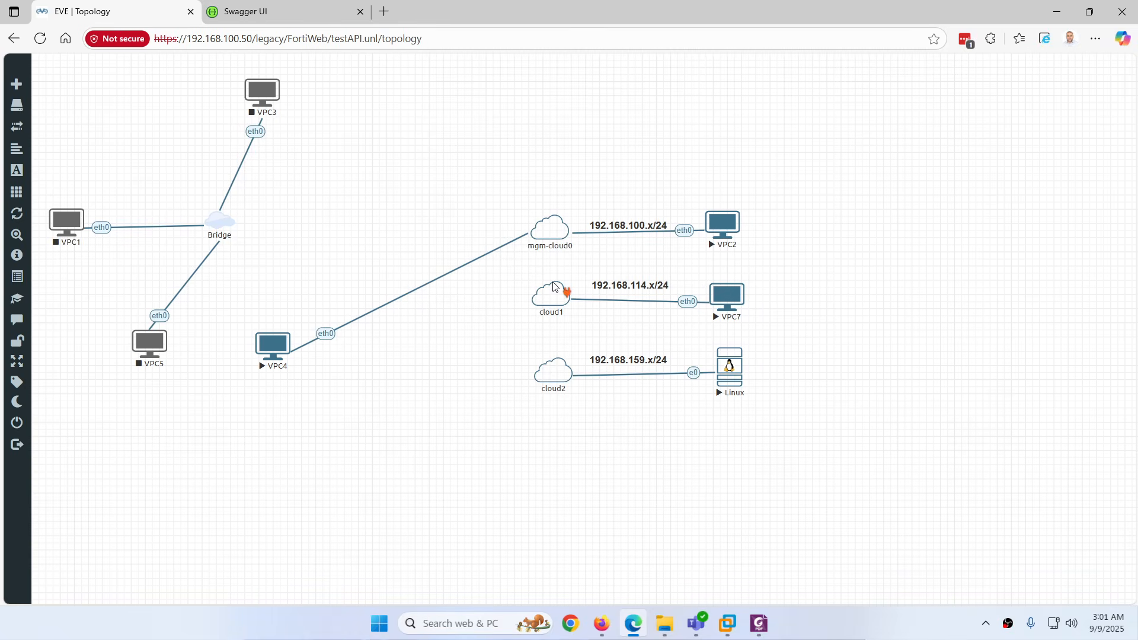
pyautogui.moveTo(555, 302)
pyautogui.moveTo(552, 379)
pyautogui.click(727, 624)
pyautogui.rightClick(300, 57)
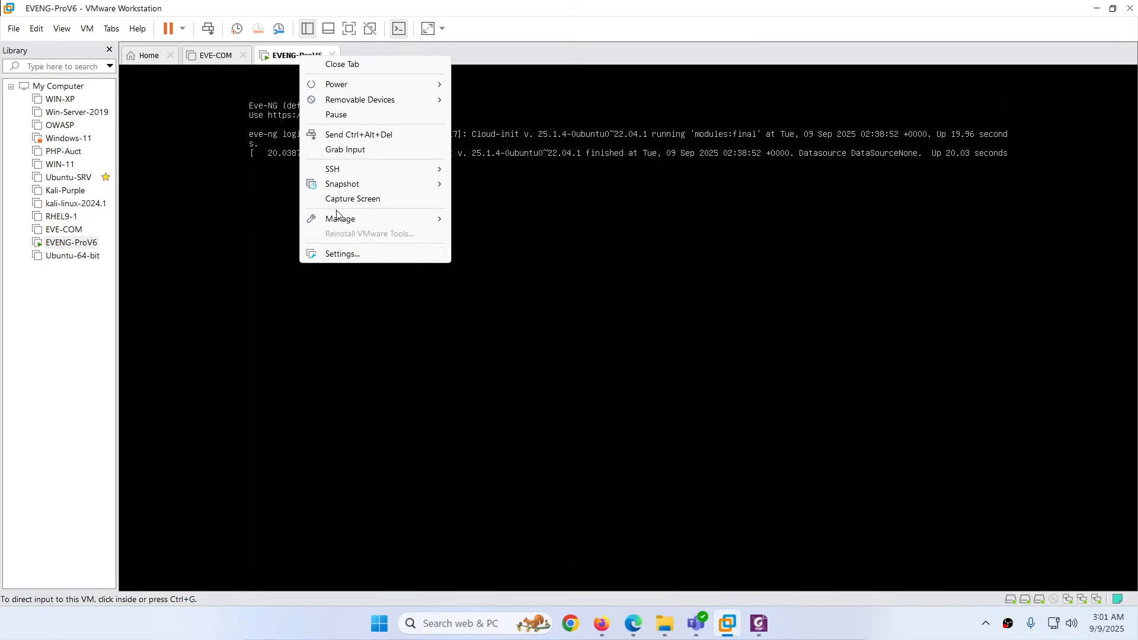
pyautogui.click(323, 254)
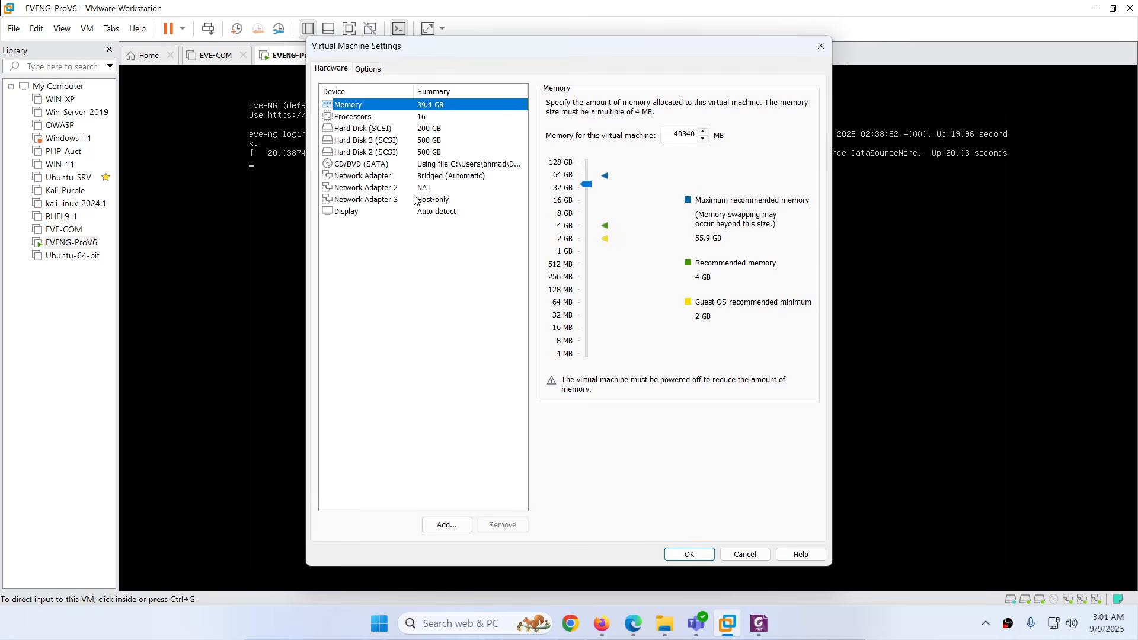
pyautogui.click(429, 180)
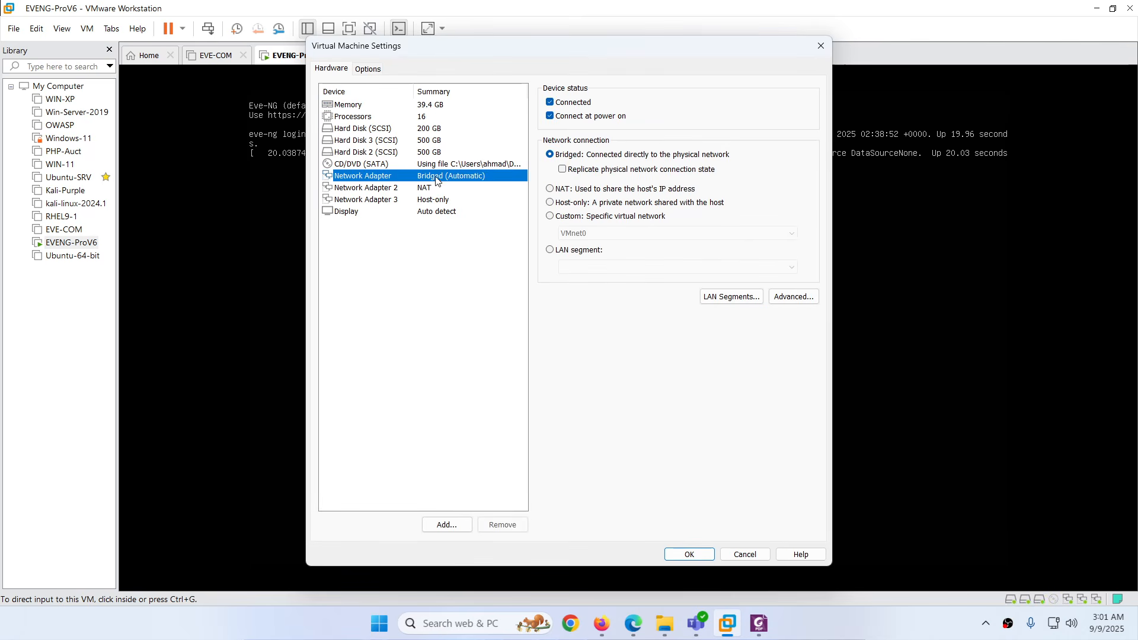
pyautogui.click(426, 187)
pyautogui.click(427, 203)
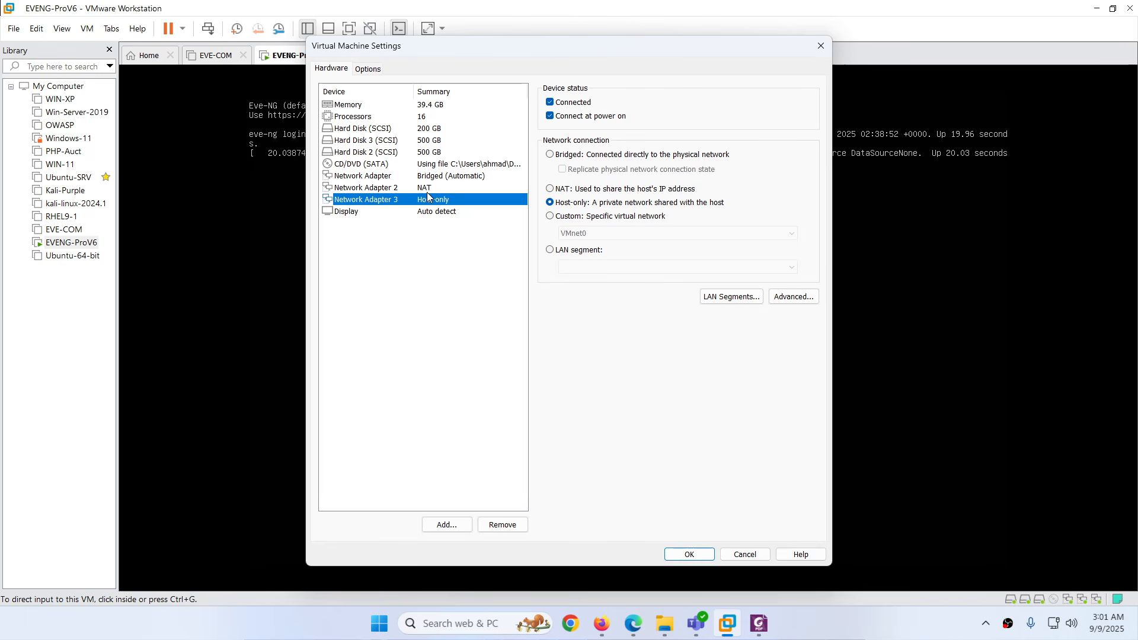
pyautogui.click(431, 179)
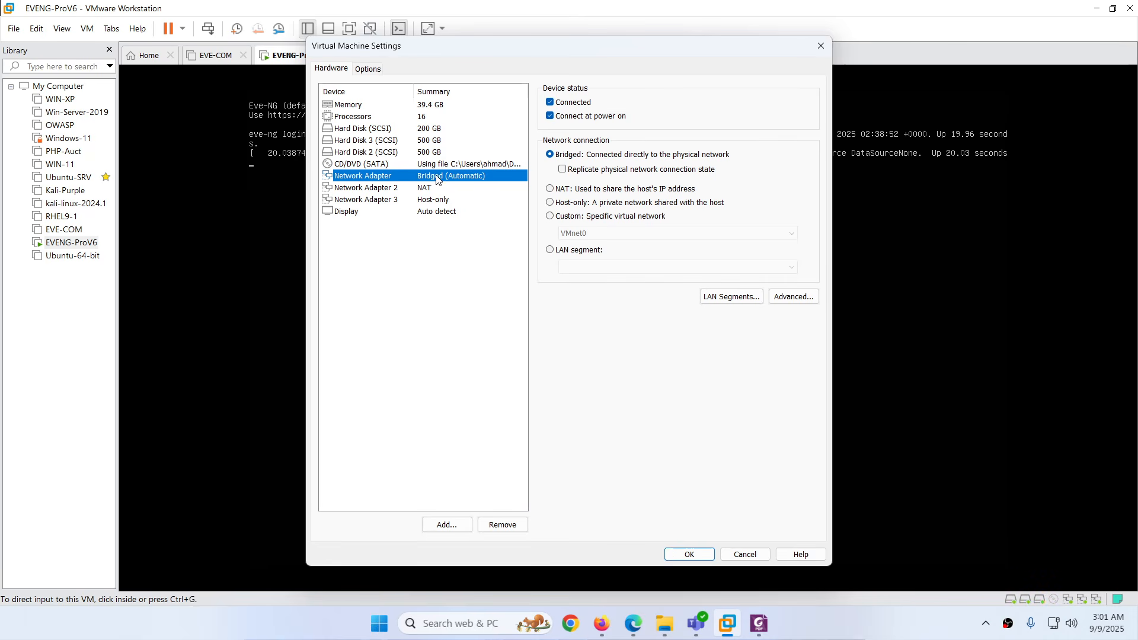
pyautogui.click(433, 189)
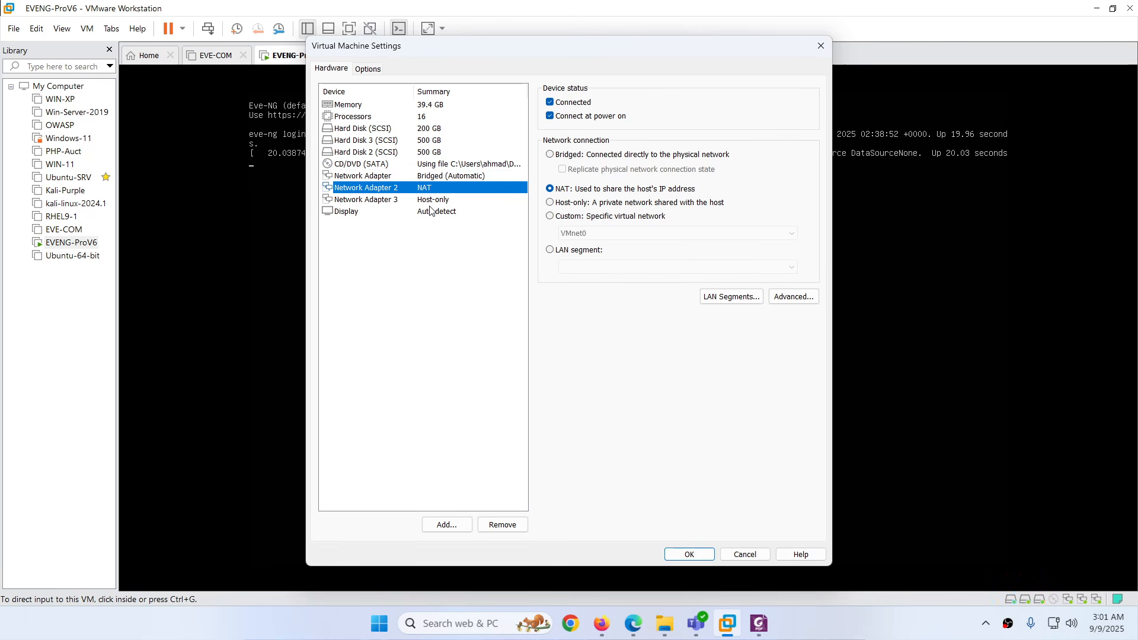
pyautogui.click(438, 201)
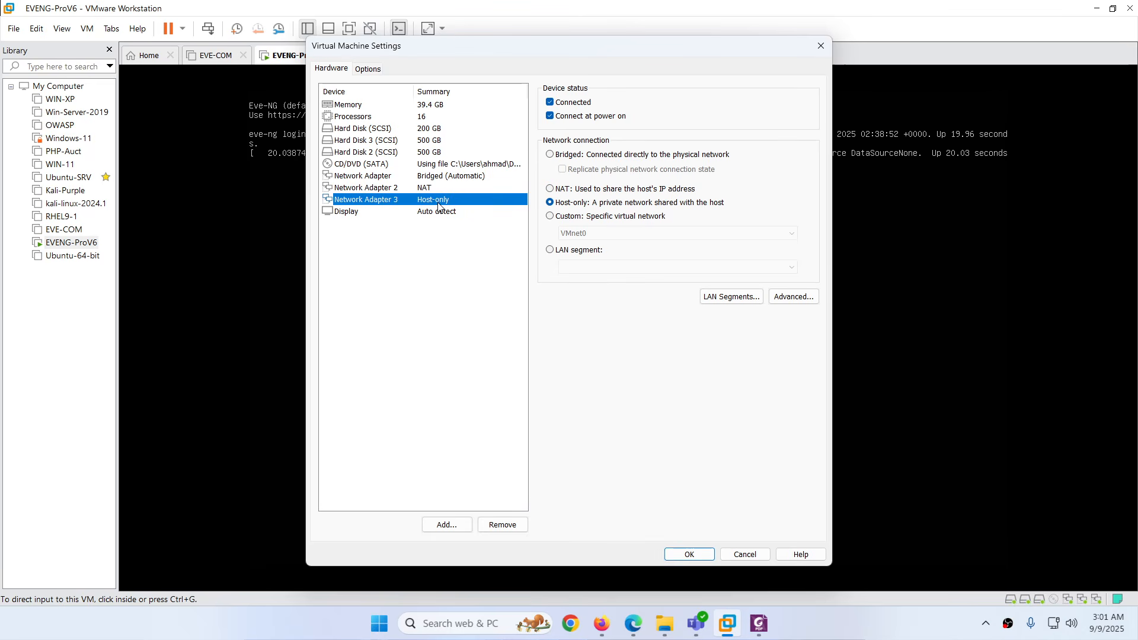
pyautogui.click(447, 525)
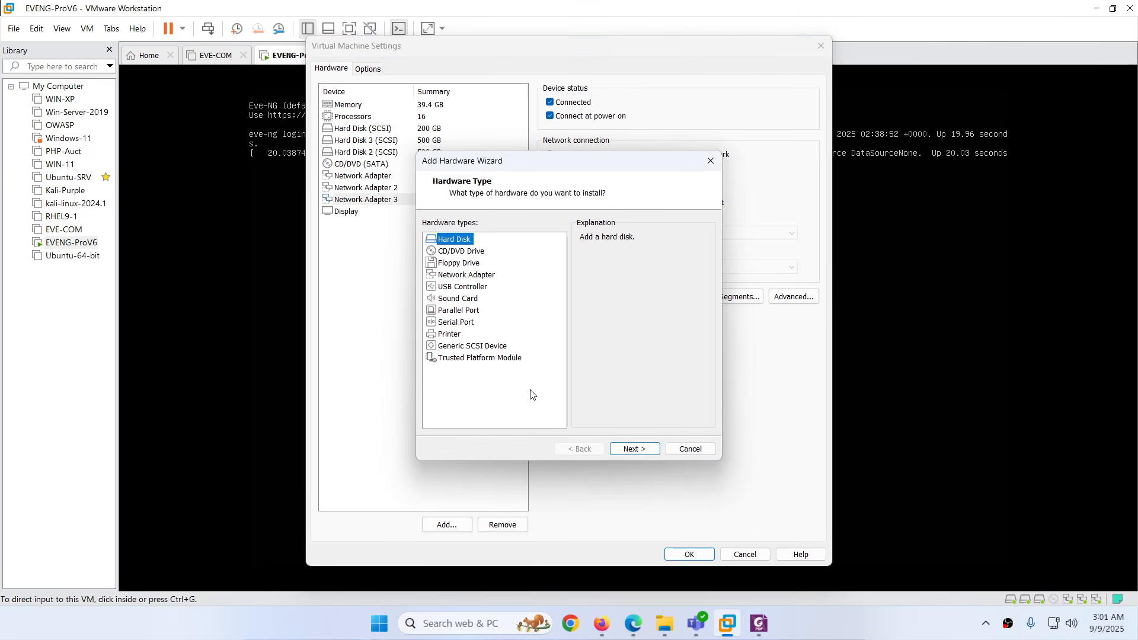
pyautogui.click(482, 276)
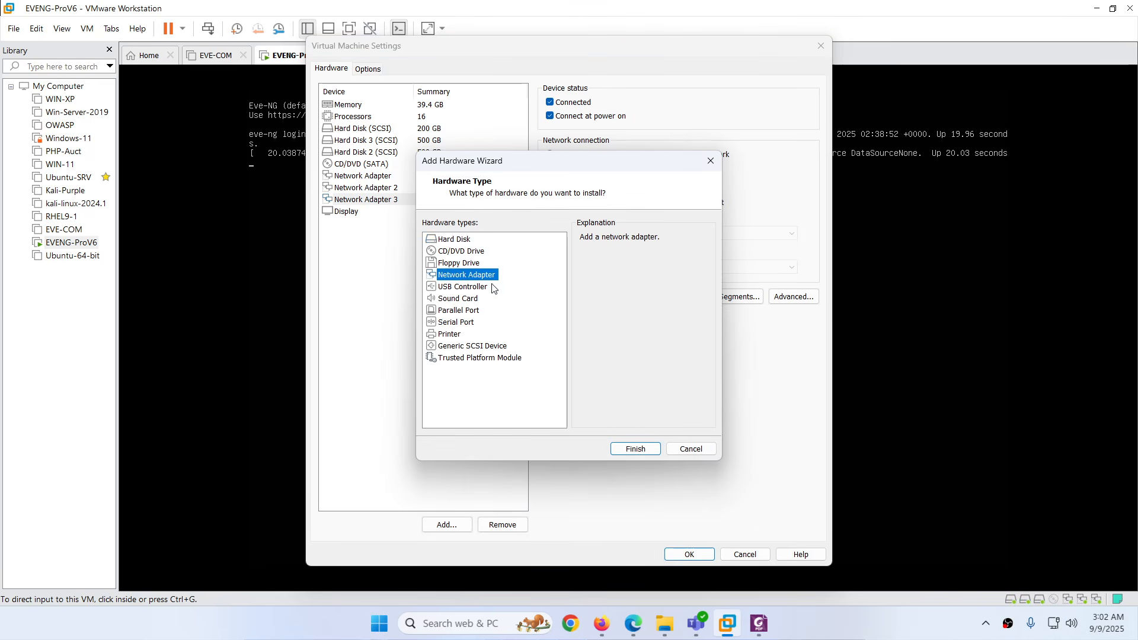
pyautogui.click(690, 448)
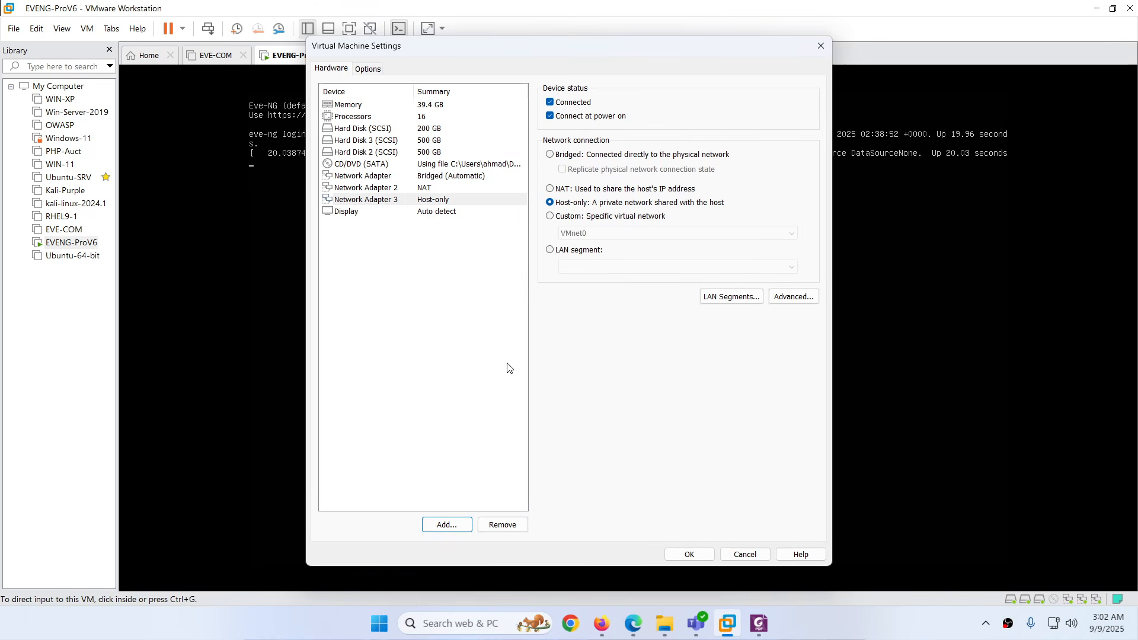
pyautogui.click(734, 555)
pyautogui.click(758, 622)
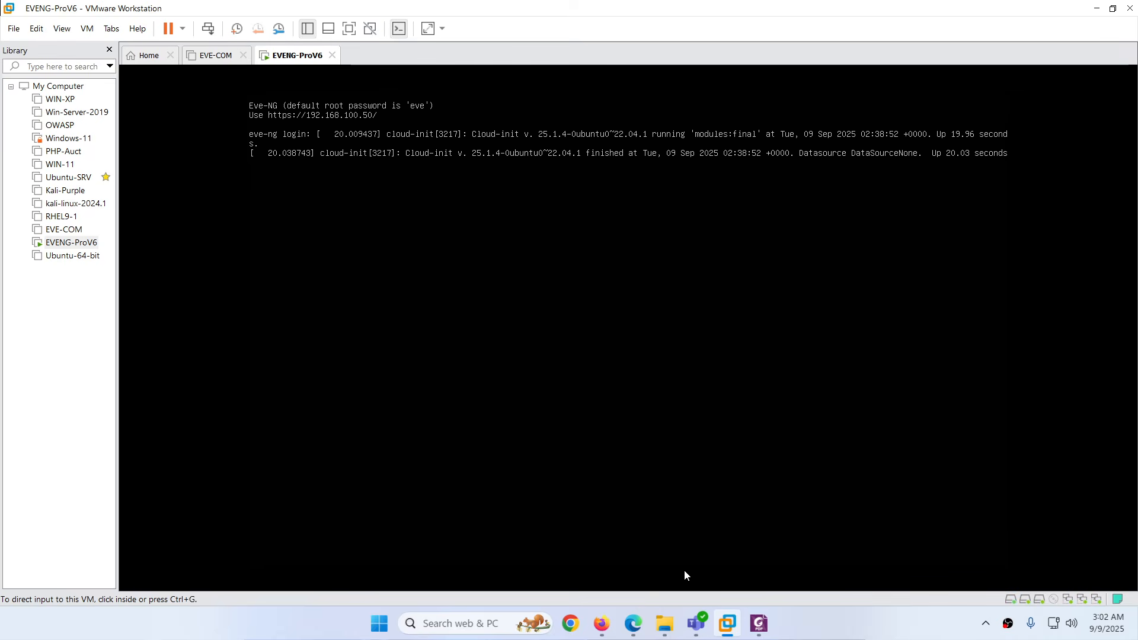
pyautogui.click(632, 622)
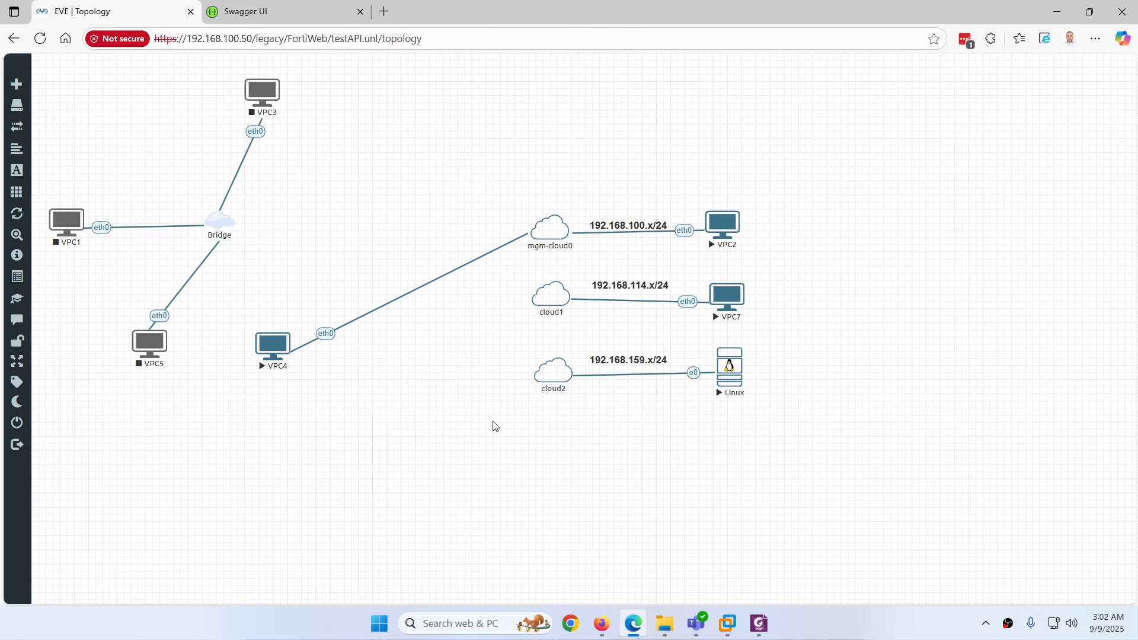